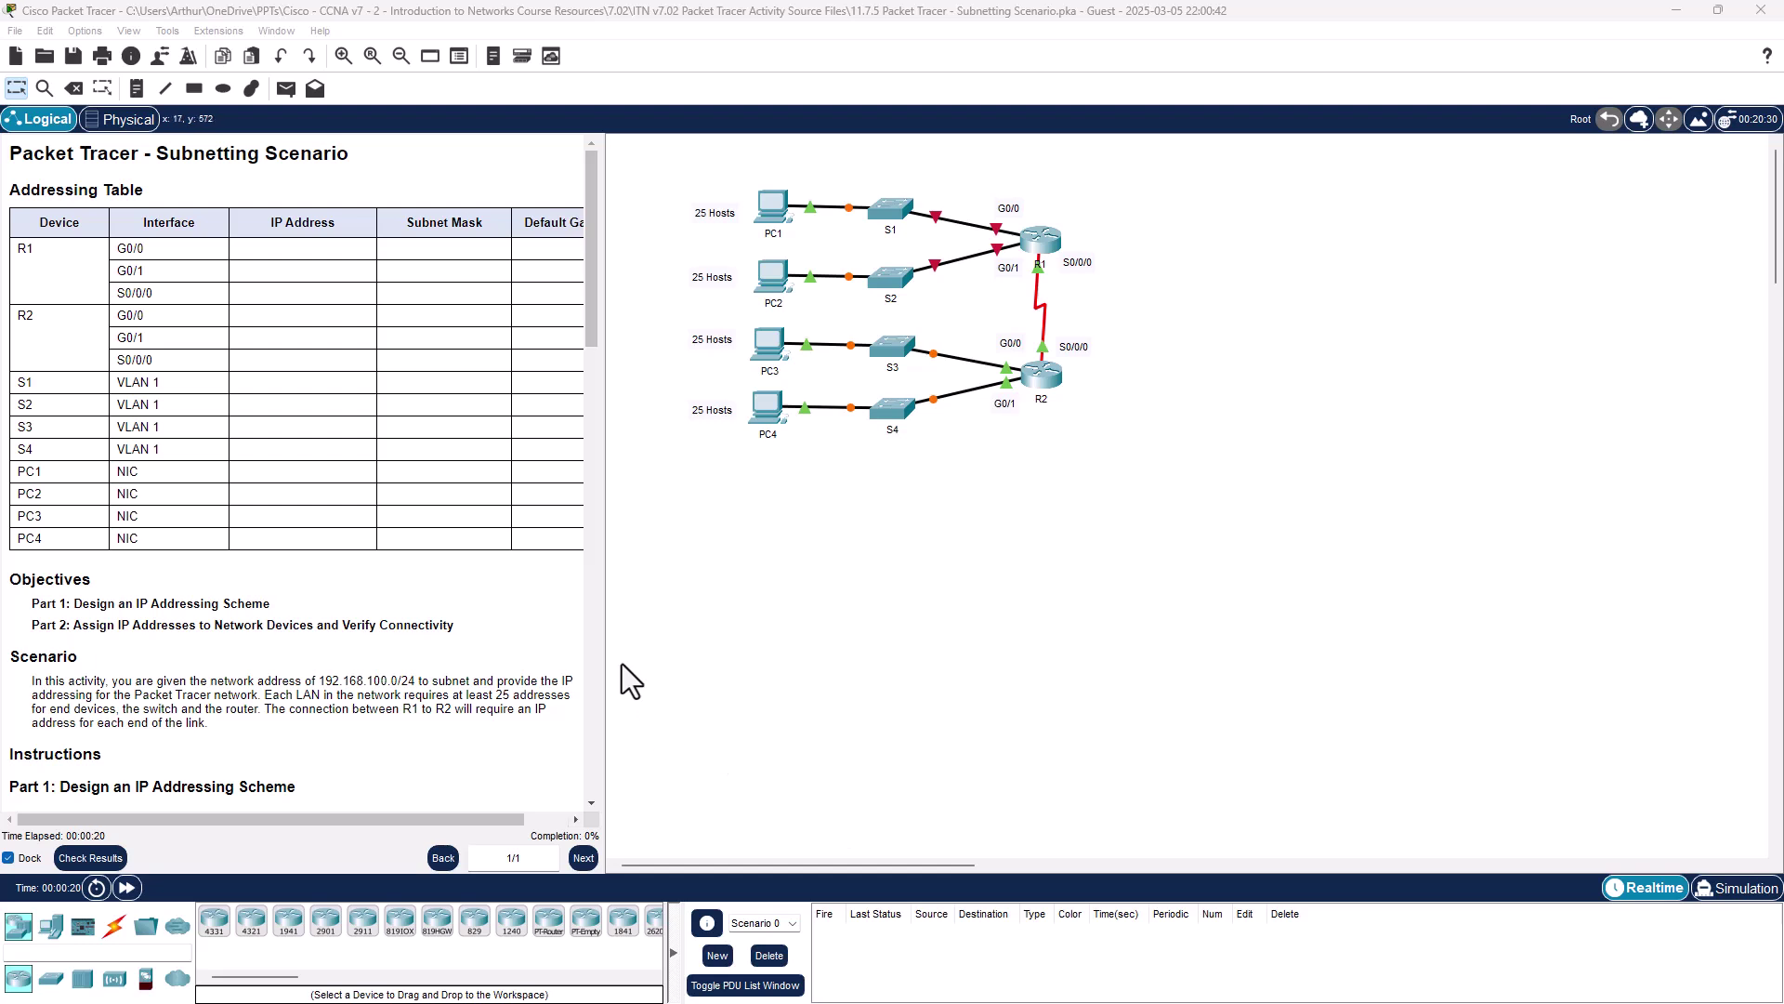
- Widen the instructions pane to fit the whole addressing table and review the activity's objectives and scenario
{"action": "left_click_drag", "start_coordinate": [603, 644], "coordinate": [708, 653]}
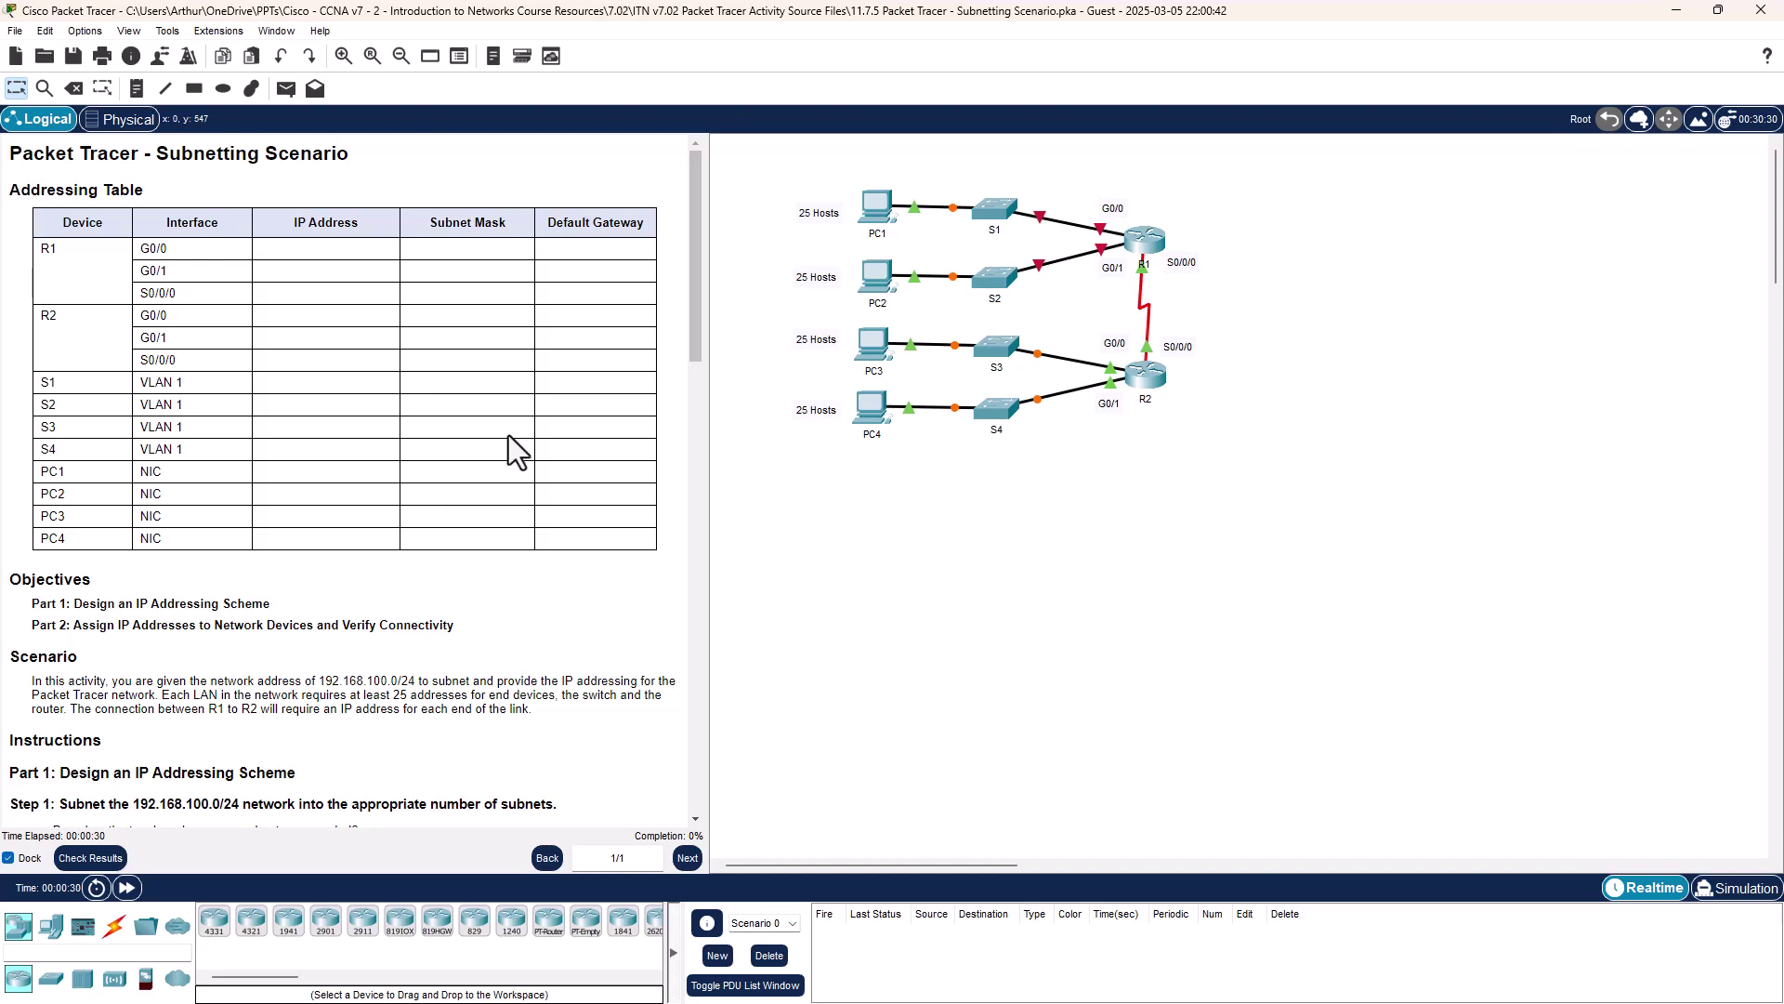
{"action": "scroll", "coordinate": [428, 433], "scroll_direction": "down", "scroll_amount": 3}
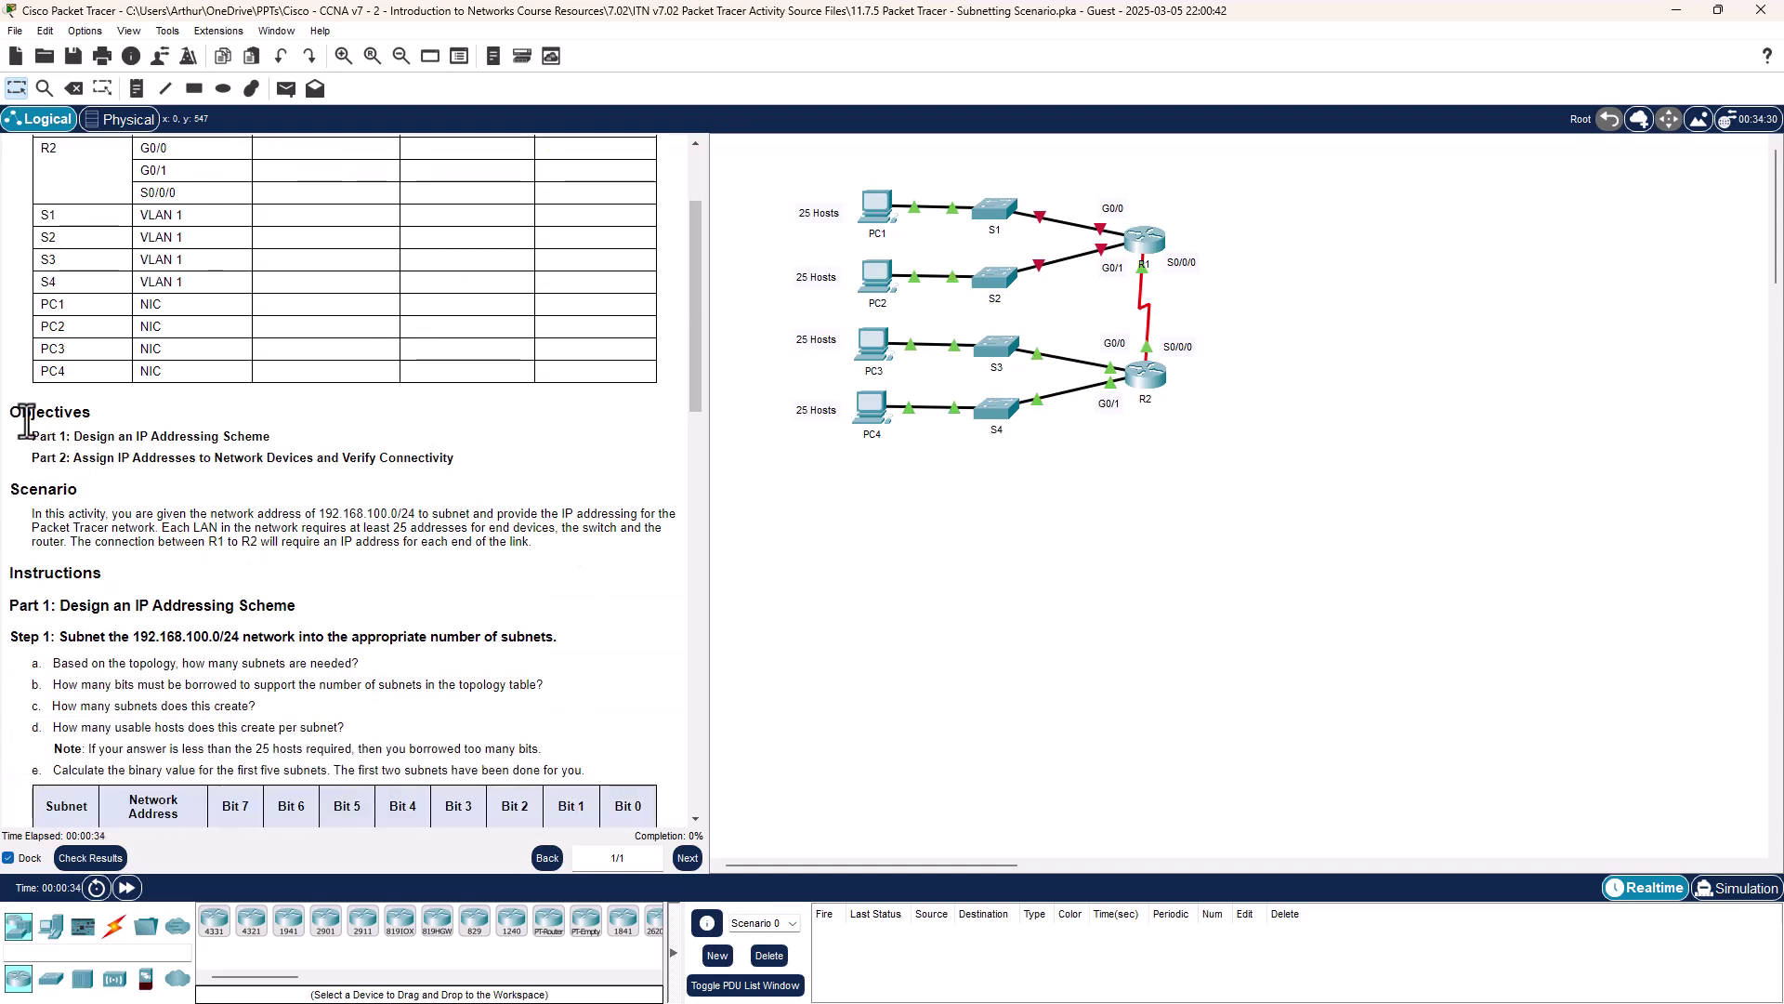
{"action": "left_click_drag", "start_coordinate": [13, 410], "coordinate": [455, 460]}
{"action": "left_click", "coordinate": [435, 467]}
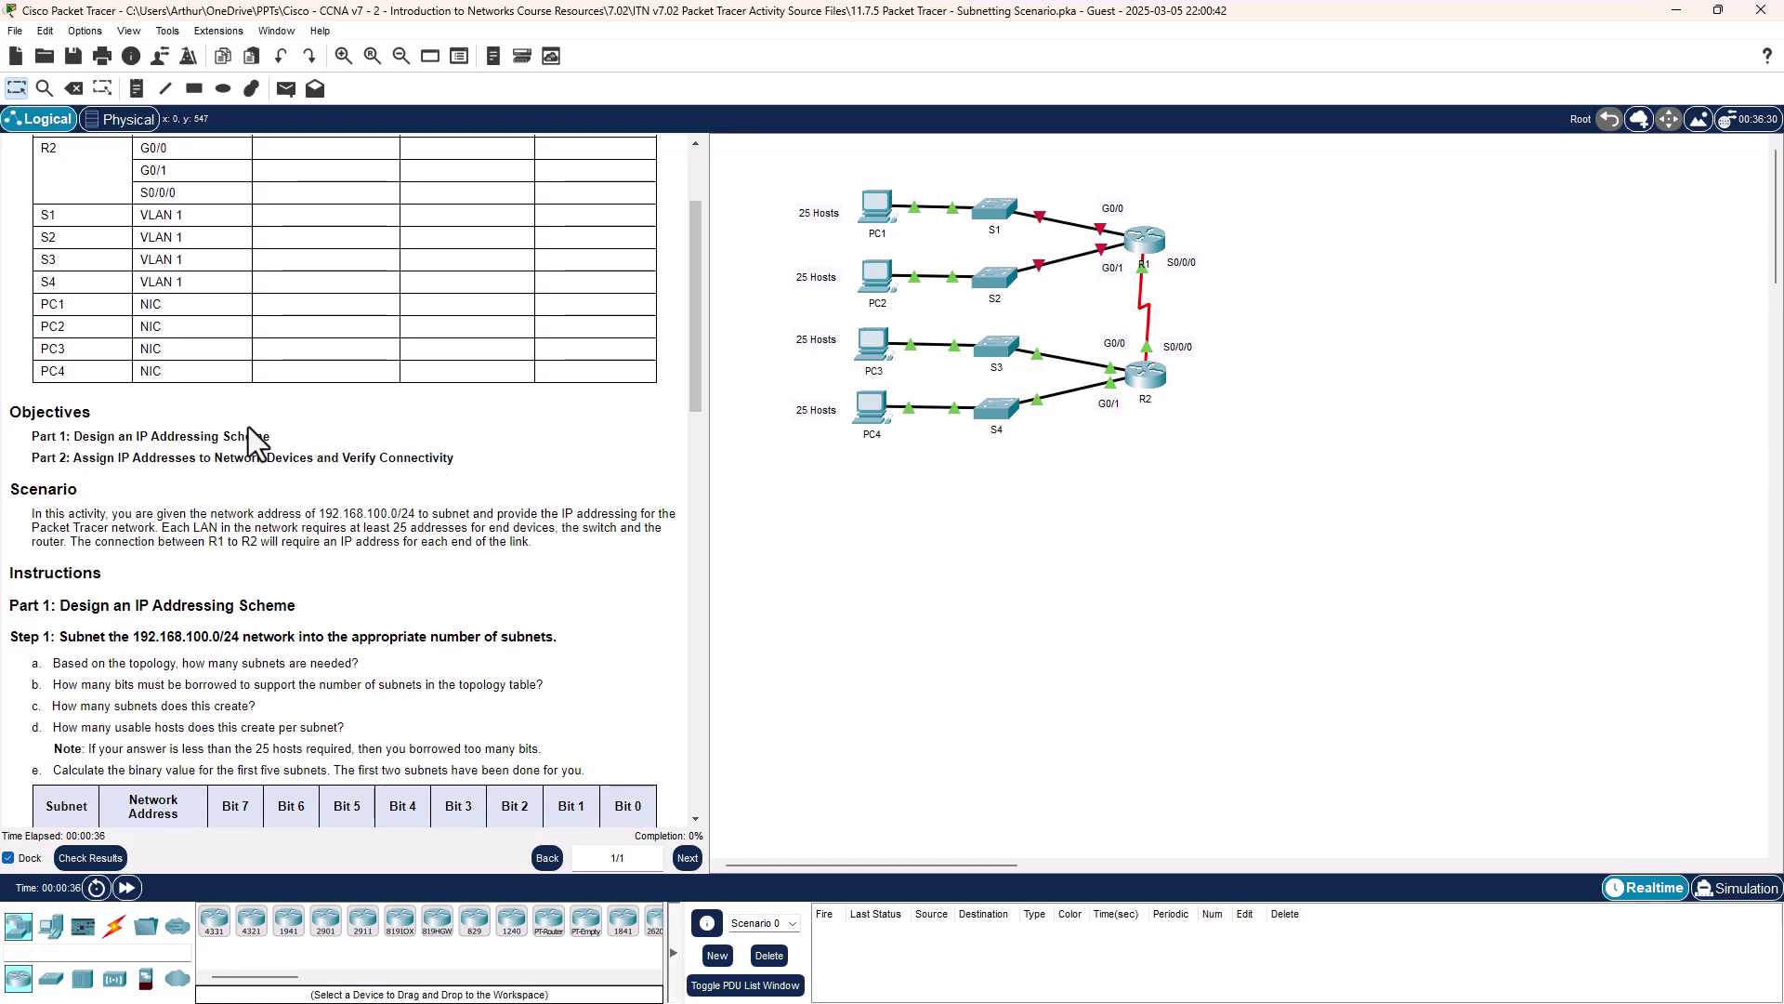
{"action": "left_click_drag", "start_coordinate": [96, 457], "coordinate": [462, 455]}
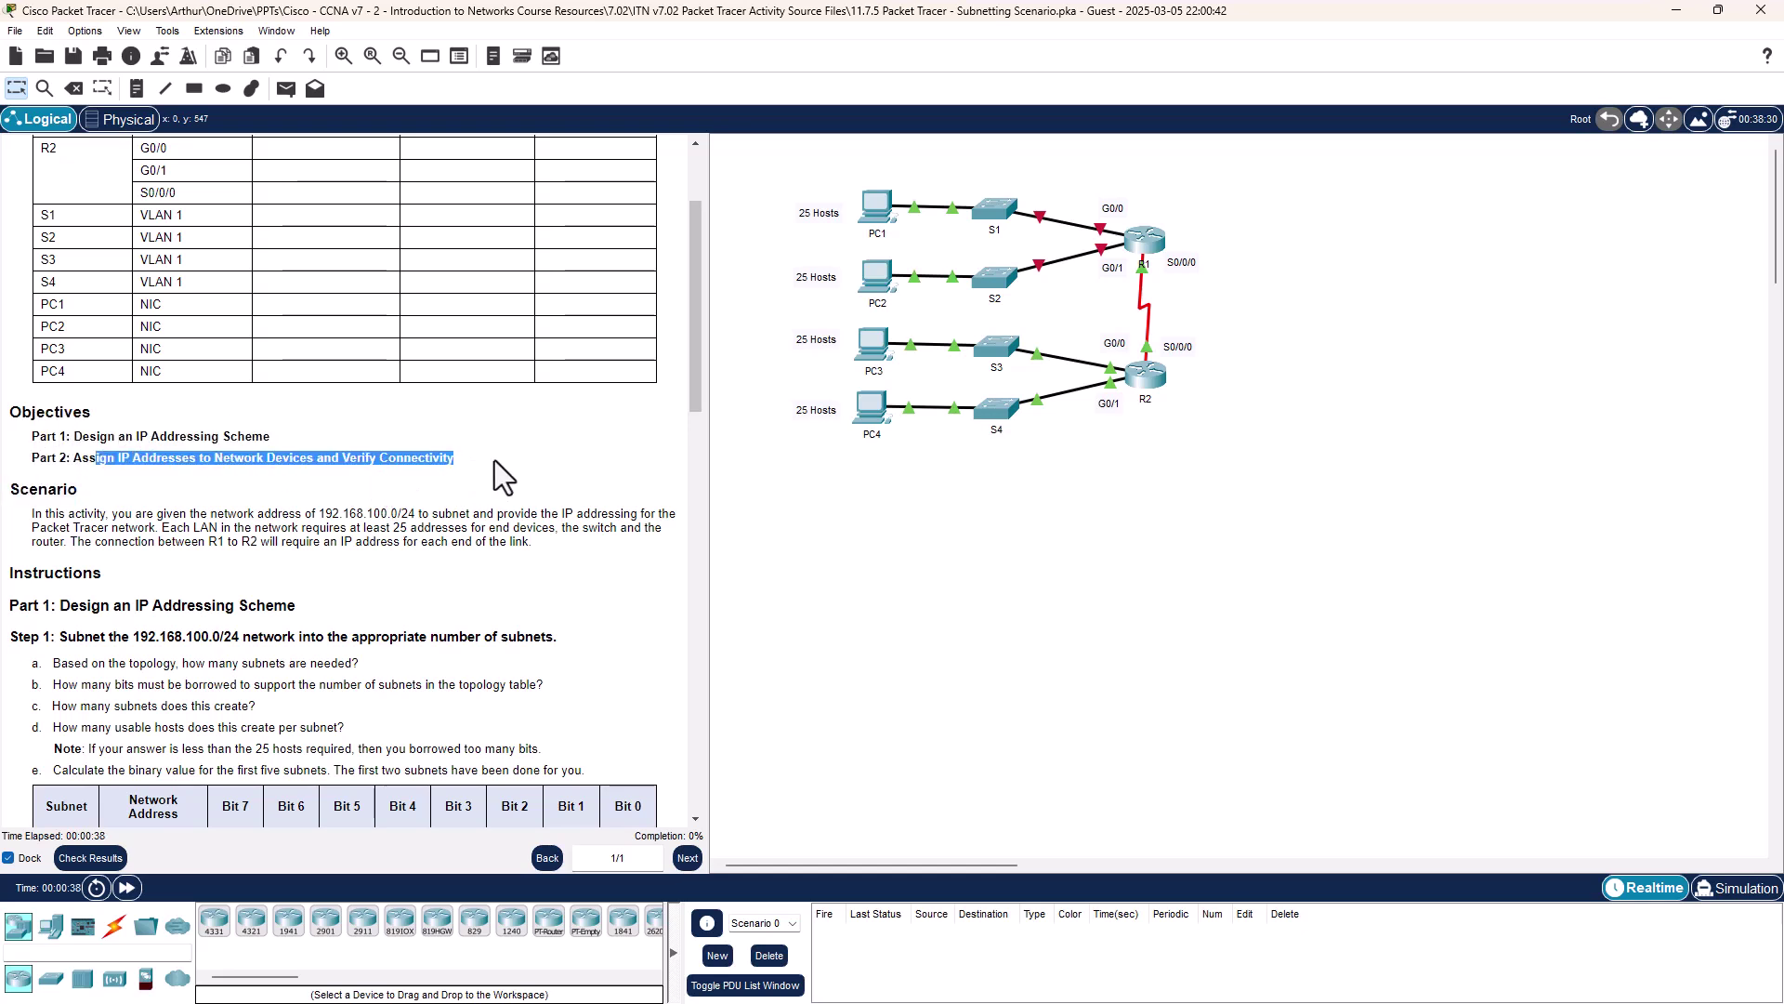
{"action": "left_click", "coordinate": [482, 459]}
{"action": "scroll", "coordinate": [481, 457], "scroll_direction": "down", "scroll_amount": 5}
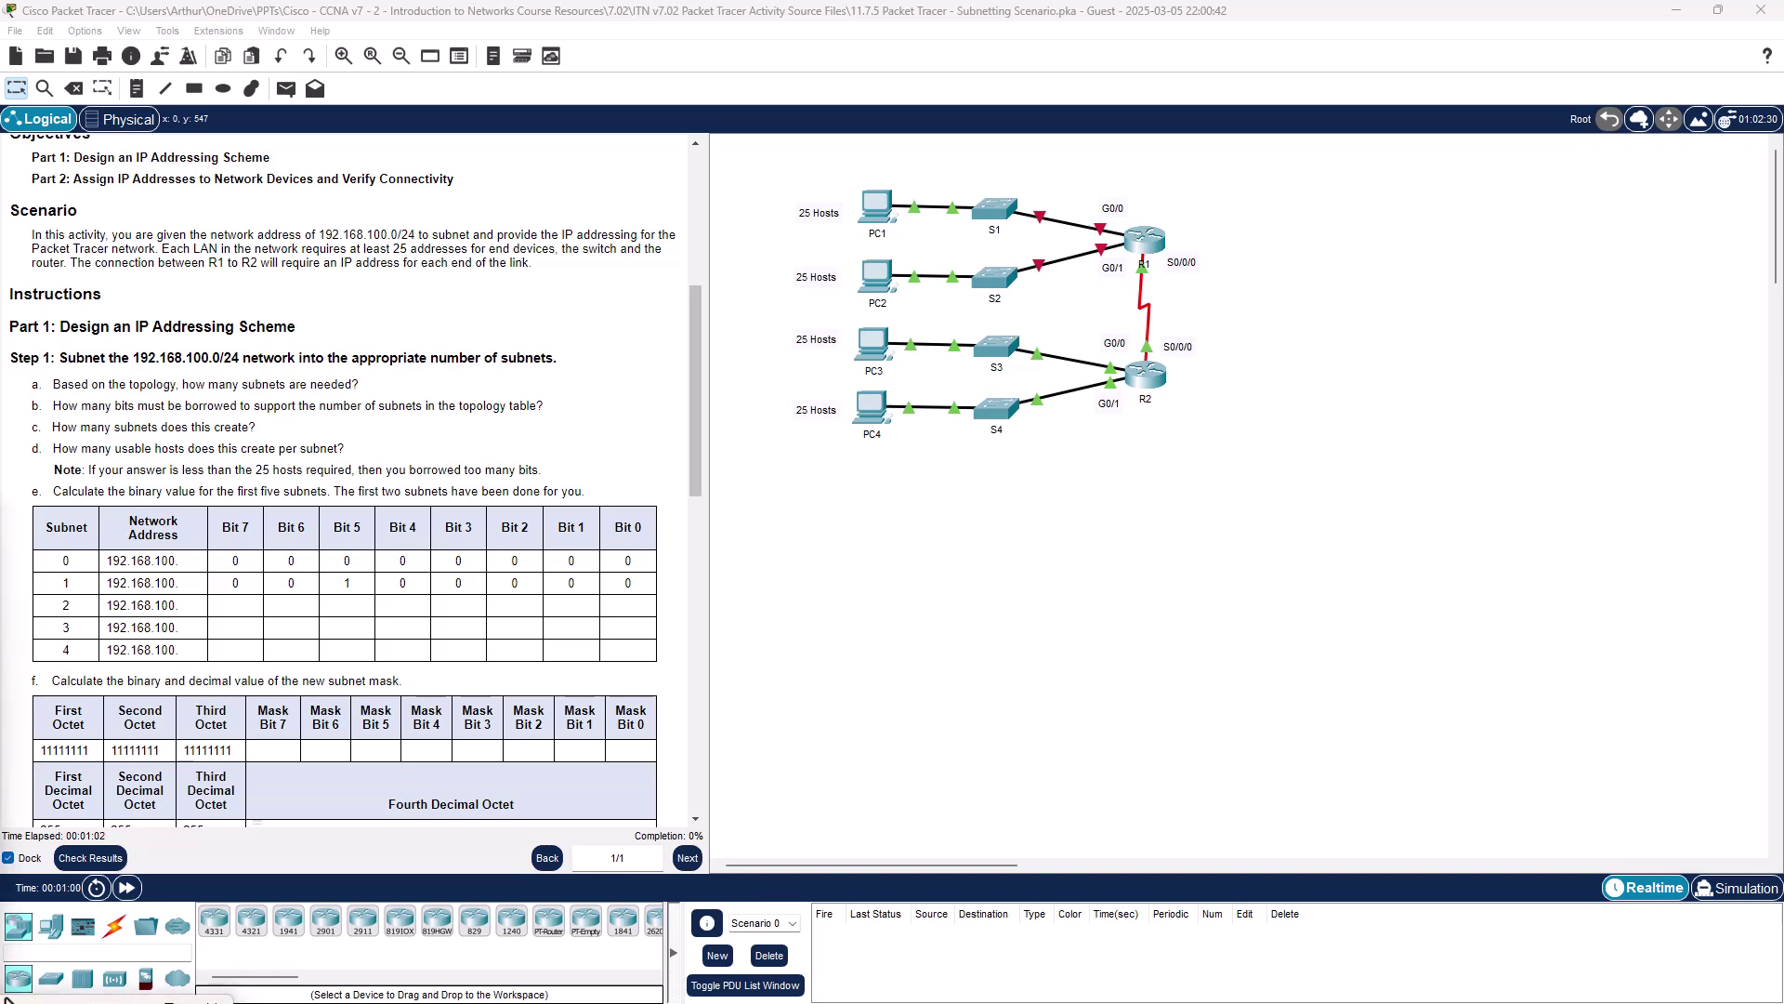
- Capture the subnet binary table of question e in Snipping Tool, view it full screen, and return to the Packet Tracer instructions
{"action": "key", "text": "super+shift+s"}
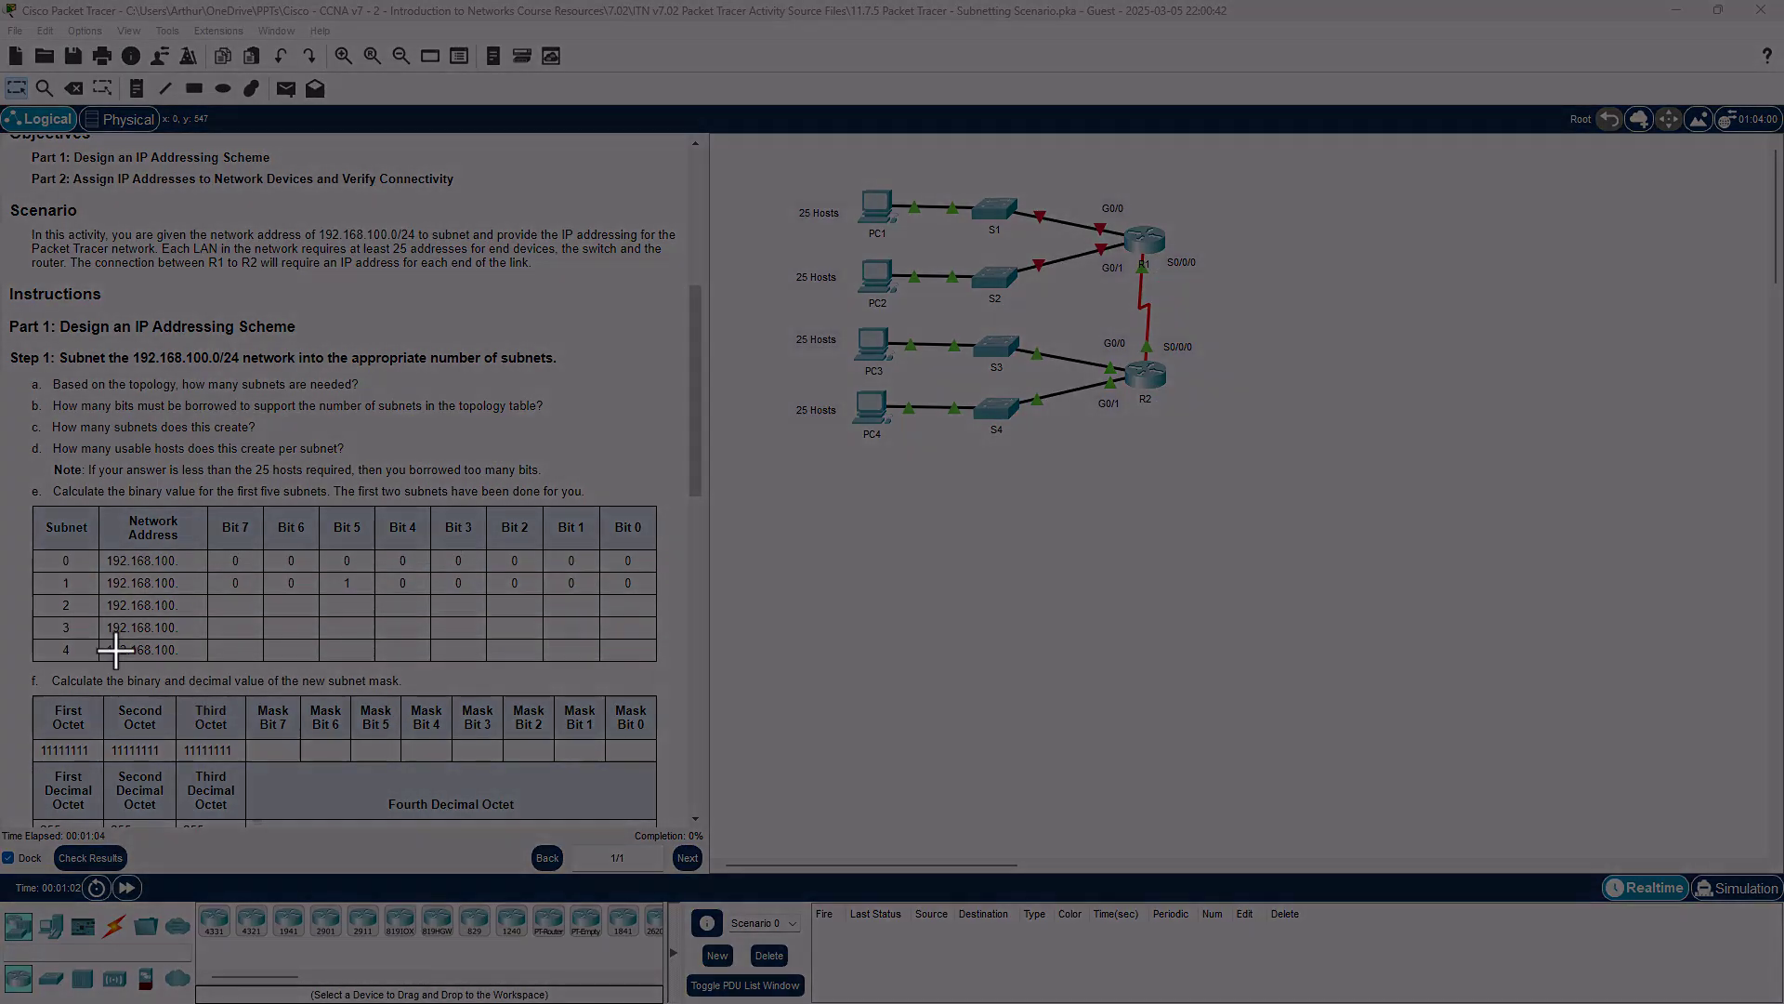
{"action": "left_click_drag", "start_coordinate": [16, 495], "coordinate": [669, 672]}
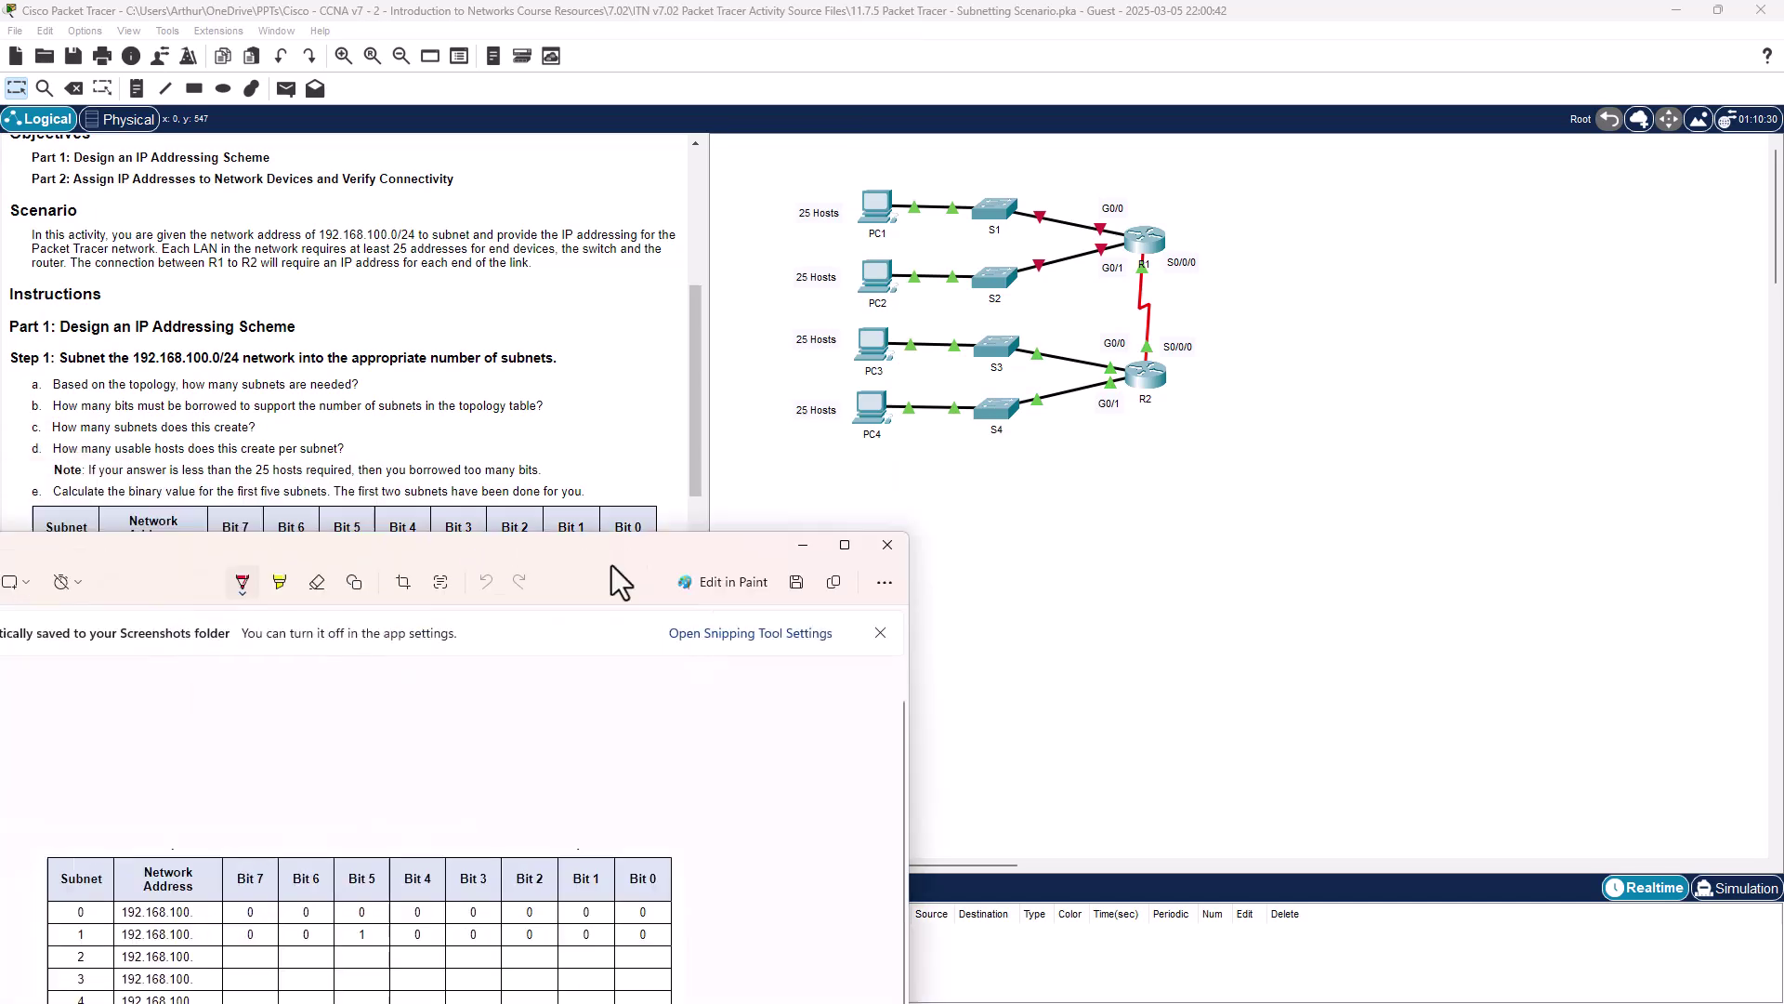
{"action": "left_click", "coordinate": [1290, 159]}
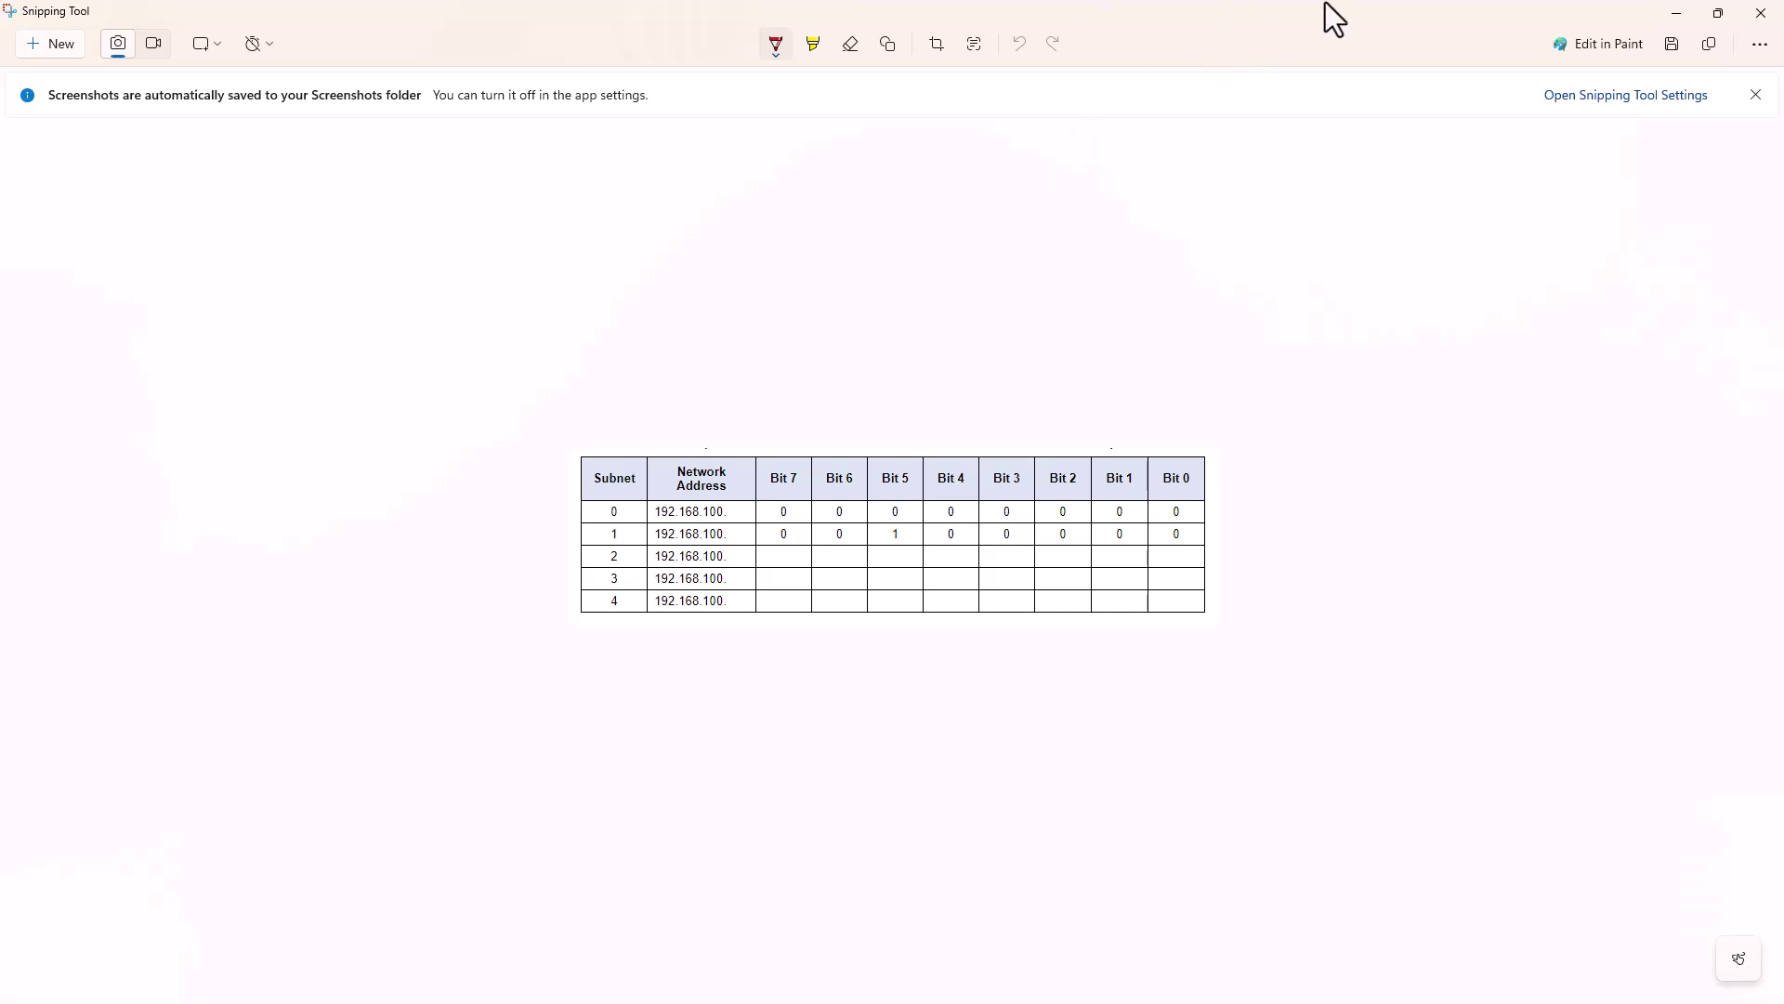
{"action": "left_click", "coordinate": [1676, 13]}
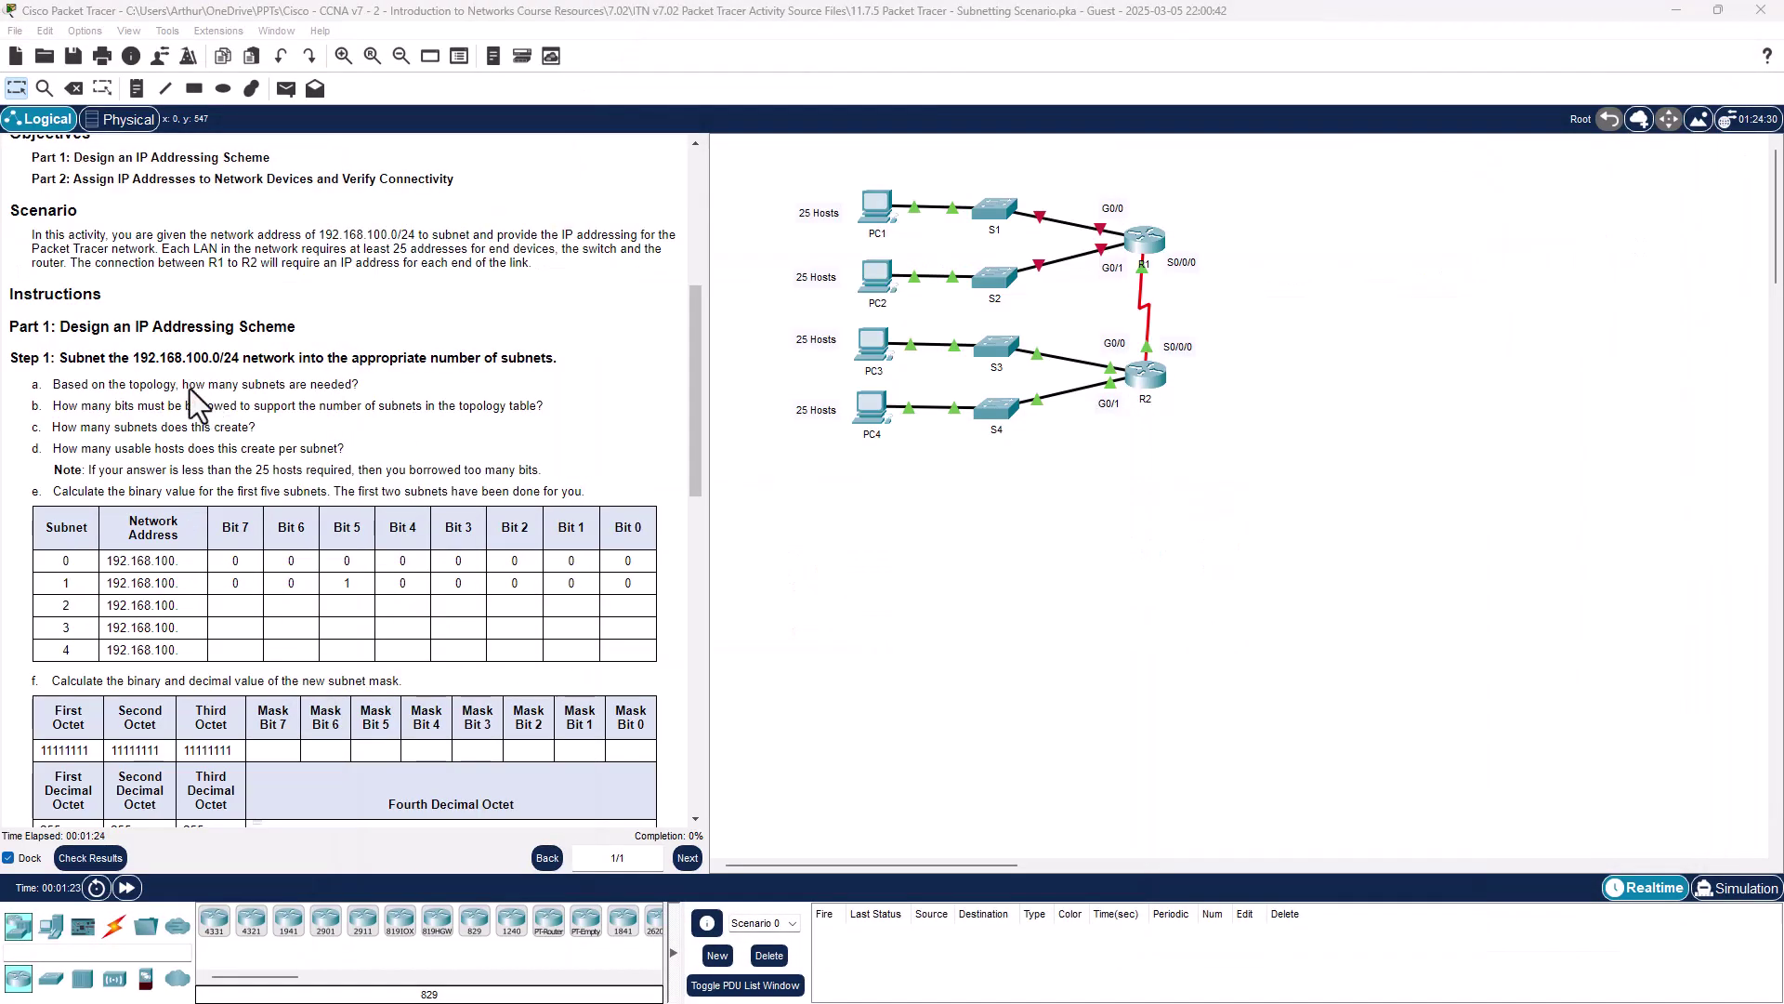
- Examine questions a to d about needed subnets, borrowed bits, subnets created and usable hosts per subnet
{"action": "left_click_drag", "start_coordinate": [74, 383], "coordinate": [394, 389]}
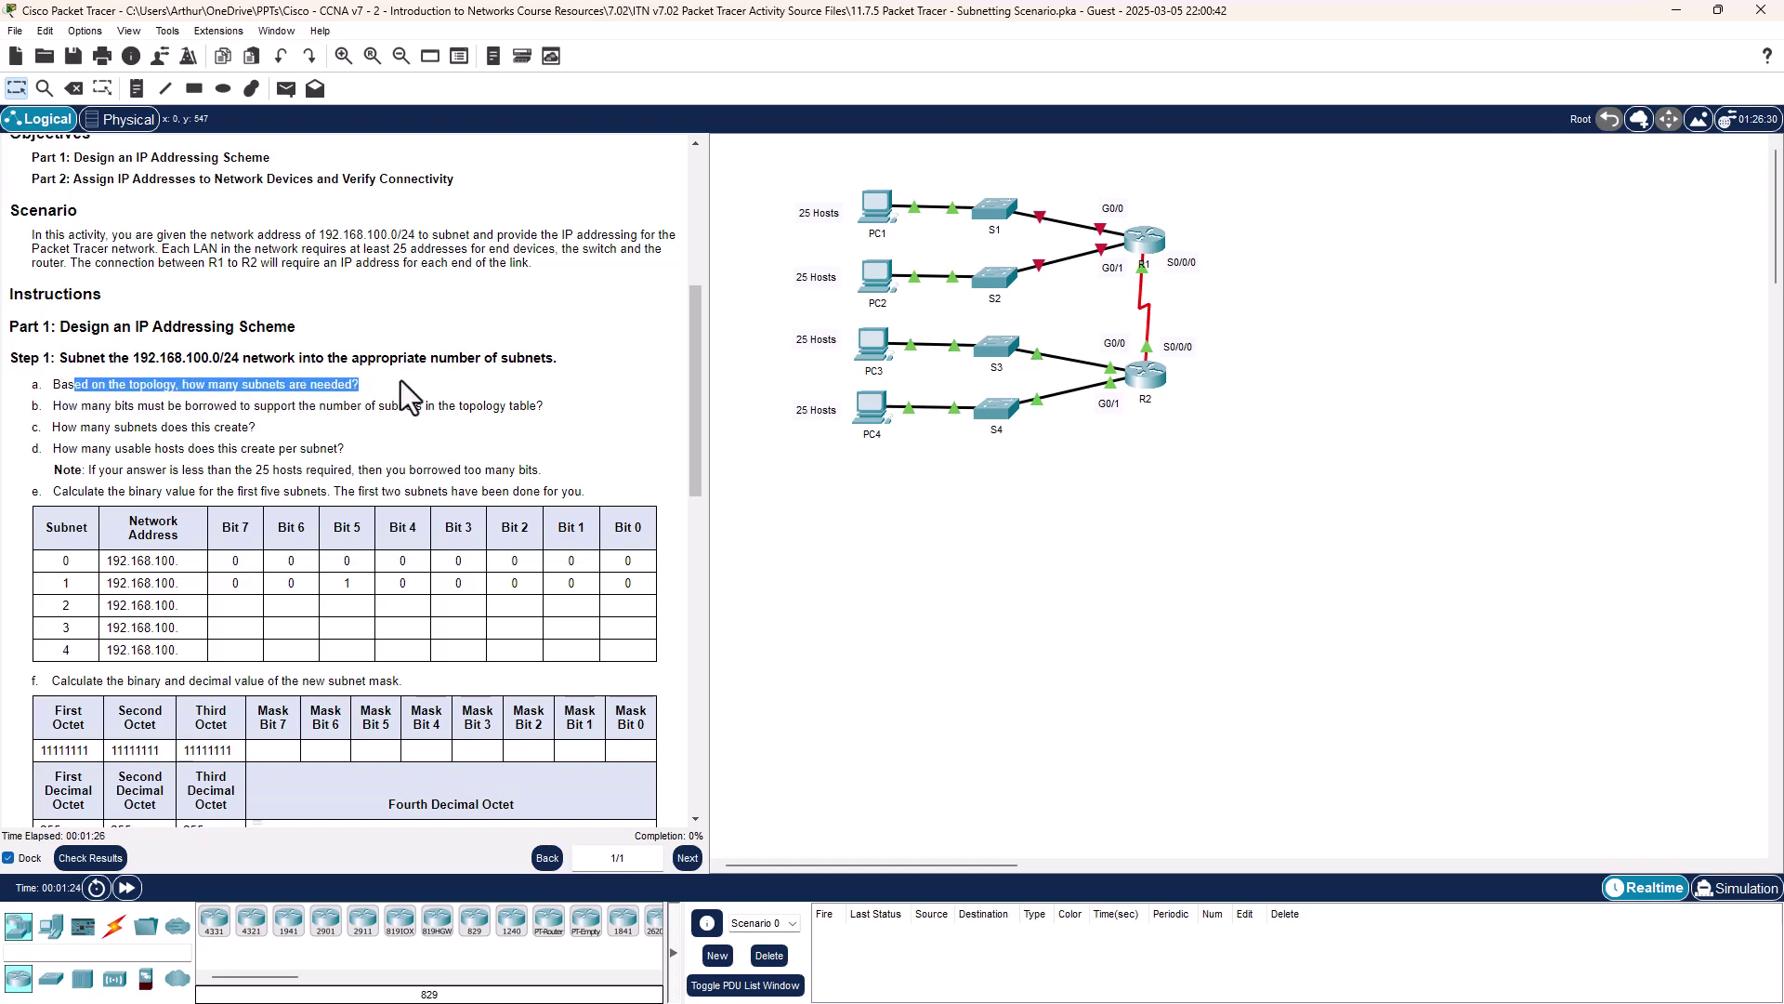
{"action": "left_click", "coordinate": [114, 406]}
{"action": "left_click_drag", "start_coordinate": [79, 406], "coordinate": [544, 409]}
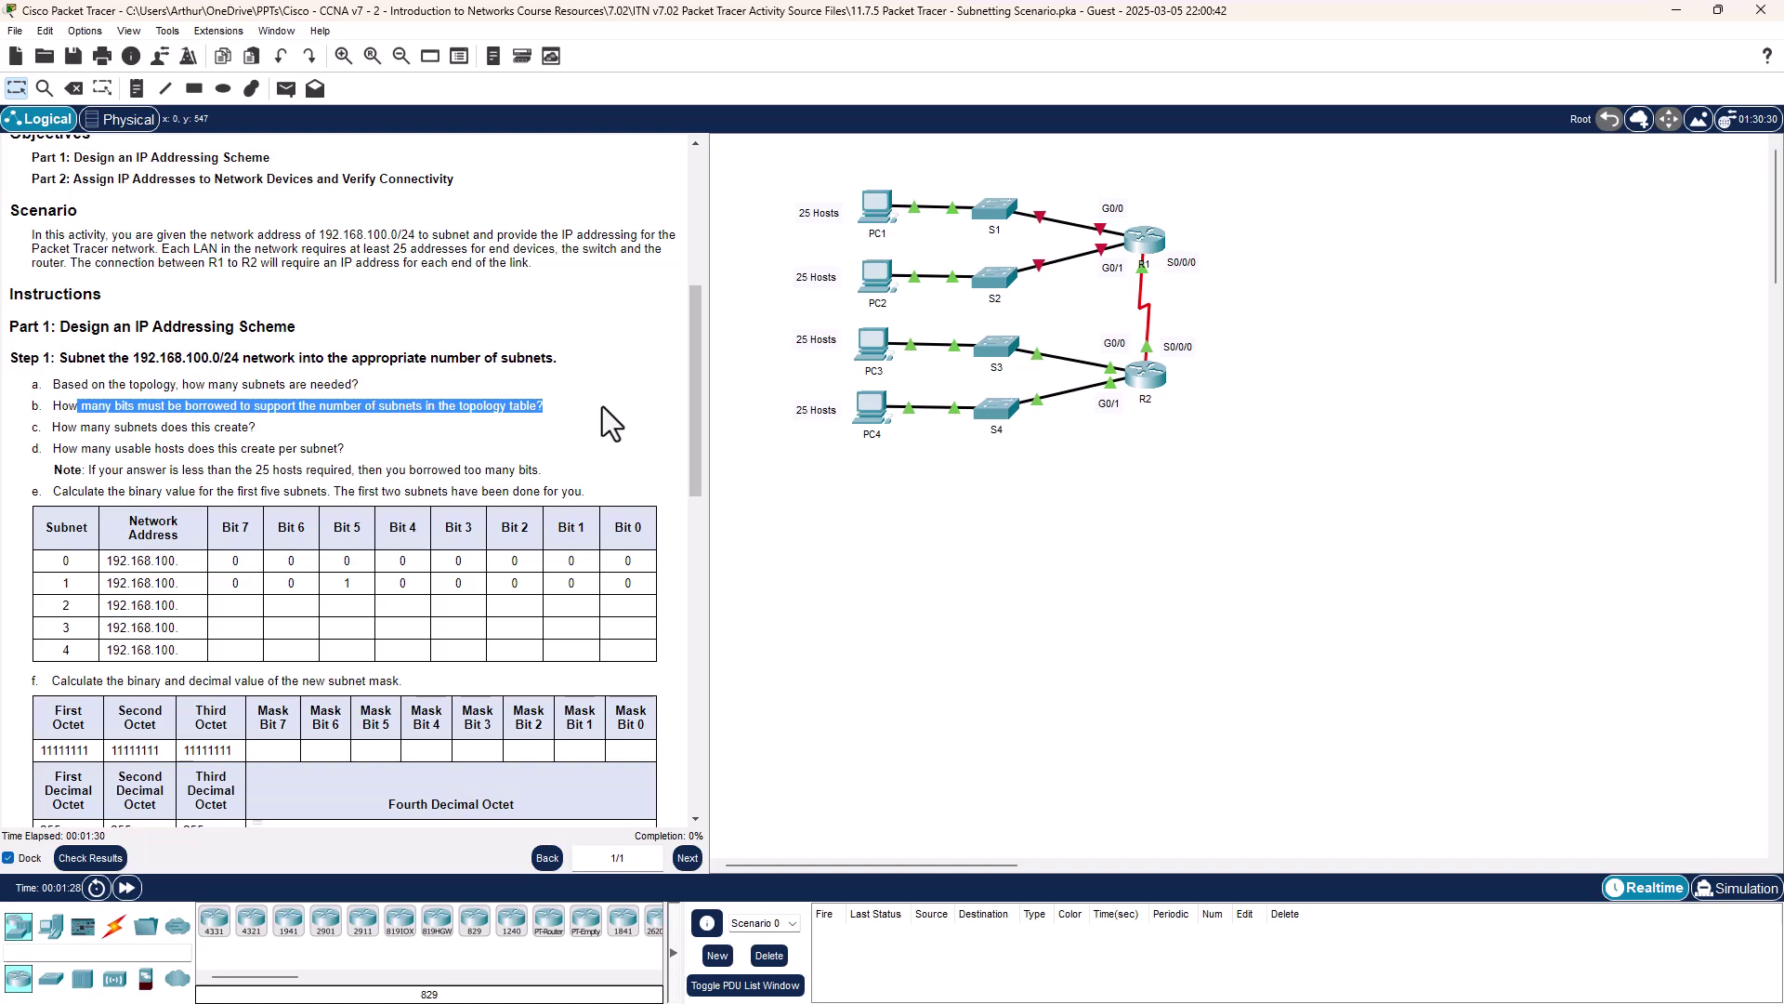
{"action": "left_click_drag", "start_coordinate": [84, 427], "coordinate": [385, 454]}
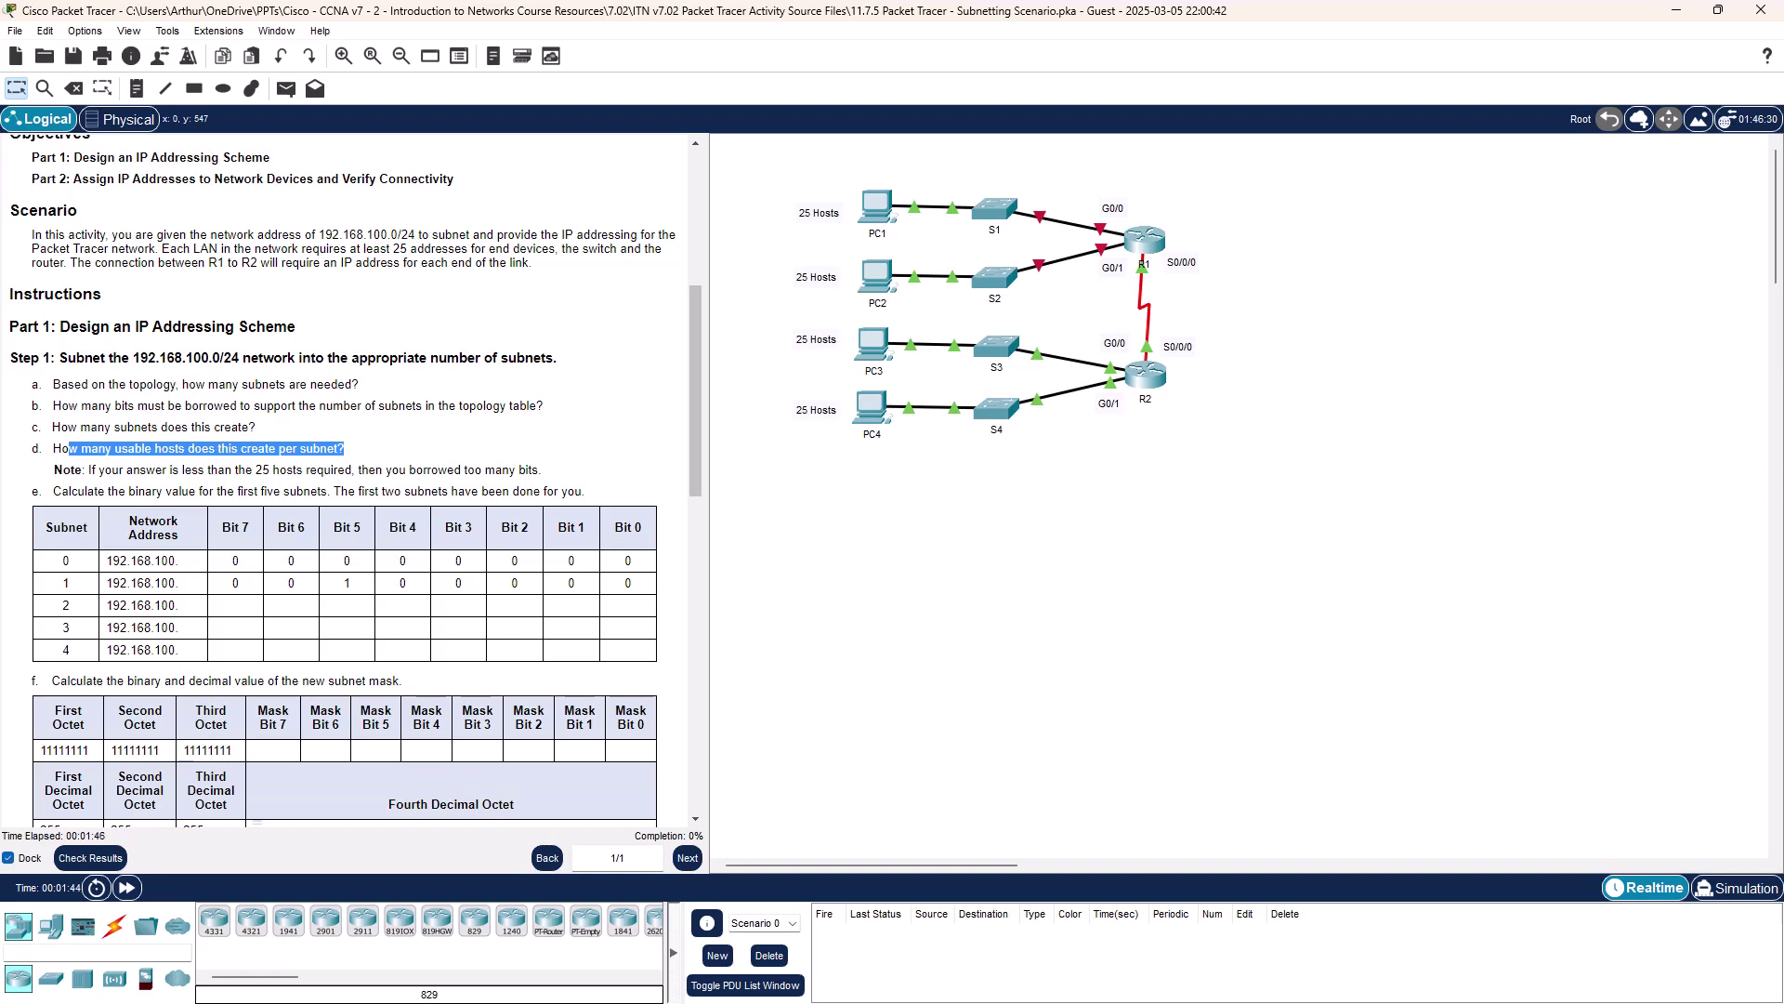
- Enlarge the subnet table snip in Snipping Tool and handwrite subnet 2's bits as 01000000 with a black pen
{"action": "left_click_drag", "start_coordinate": [26, 499], "coordinate": [664, 666]}
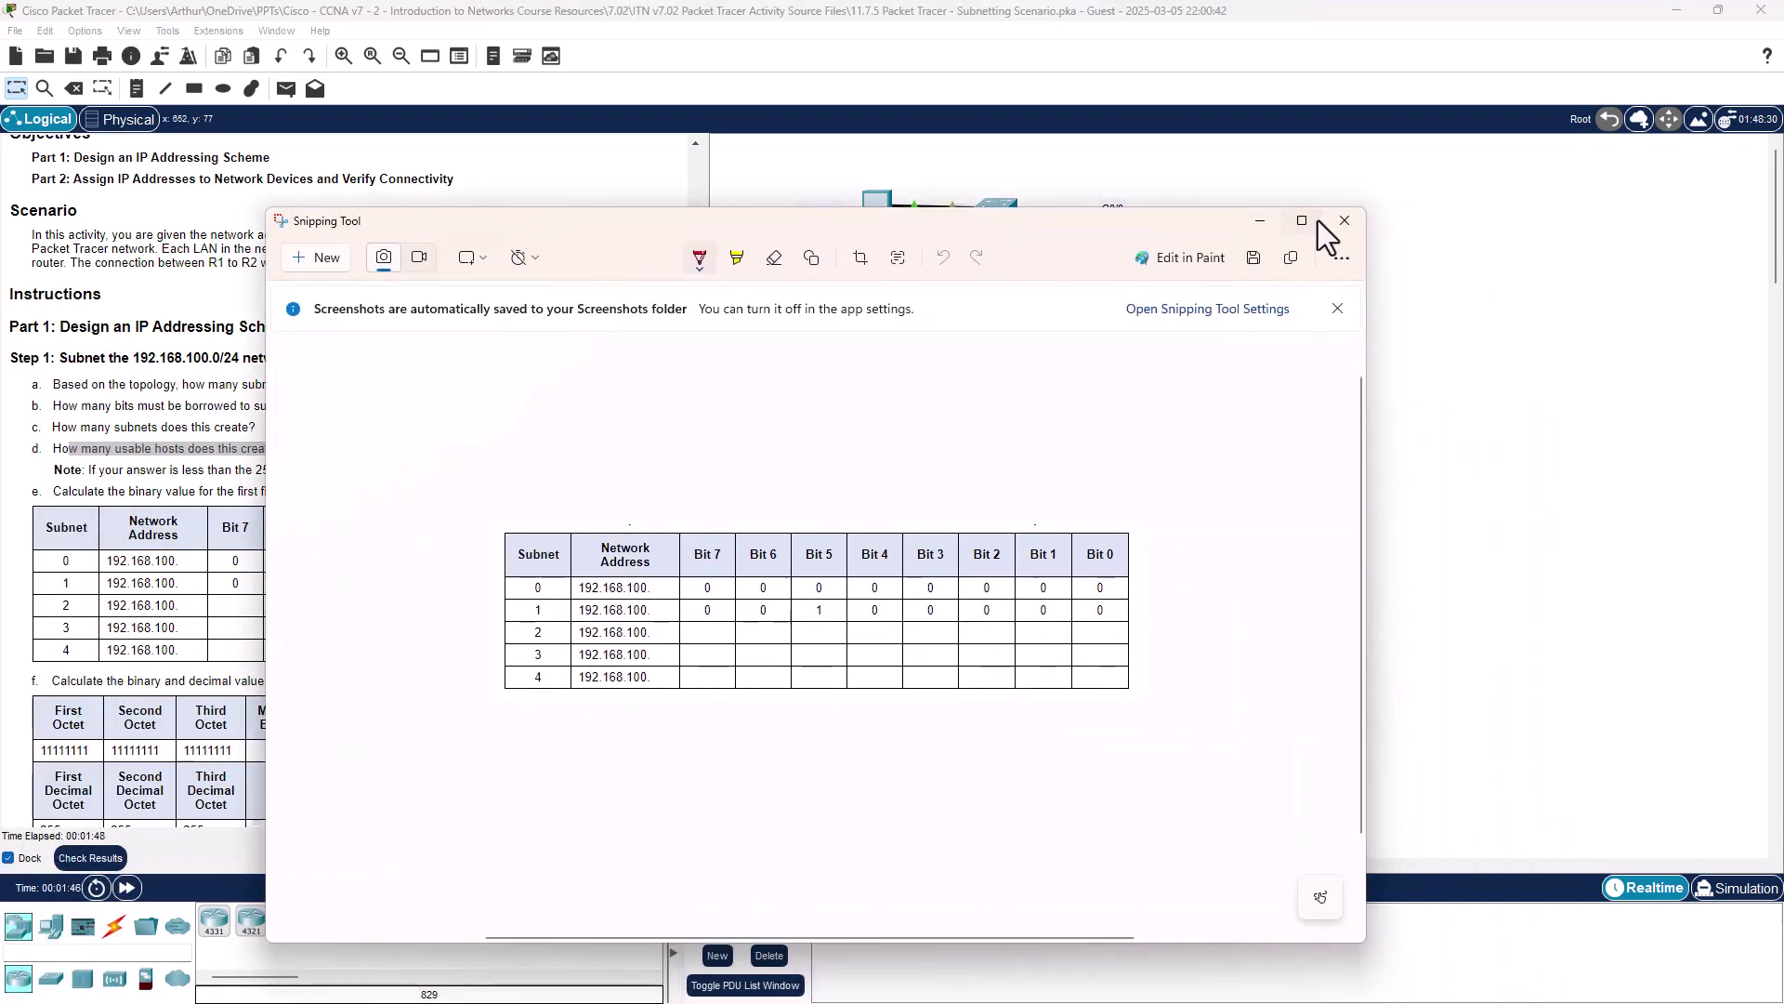
{"action": "left_click", "coordinate": [1303, 221]}
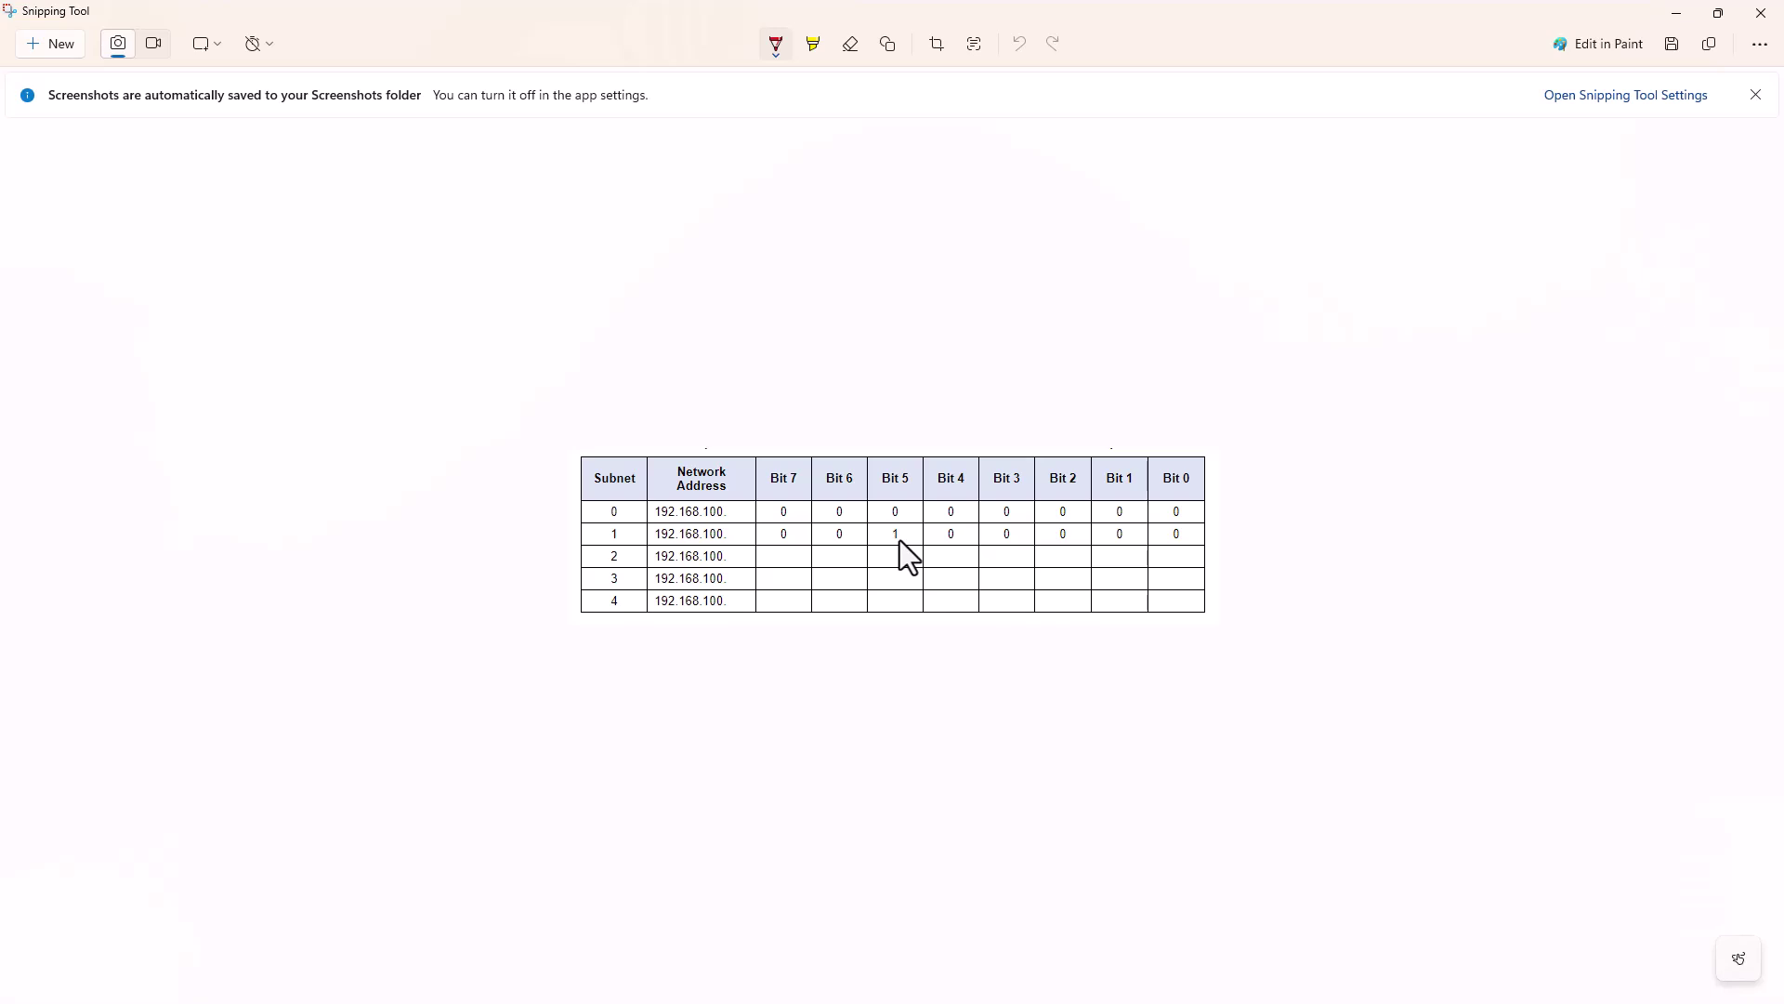
{"action": "left_click", "coordinate": [776, 44]}
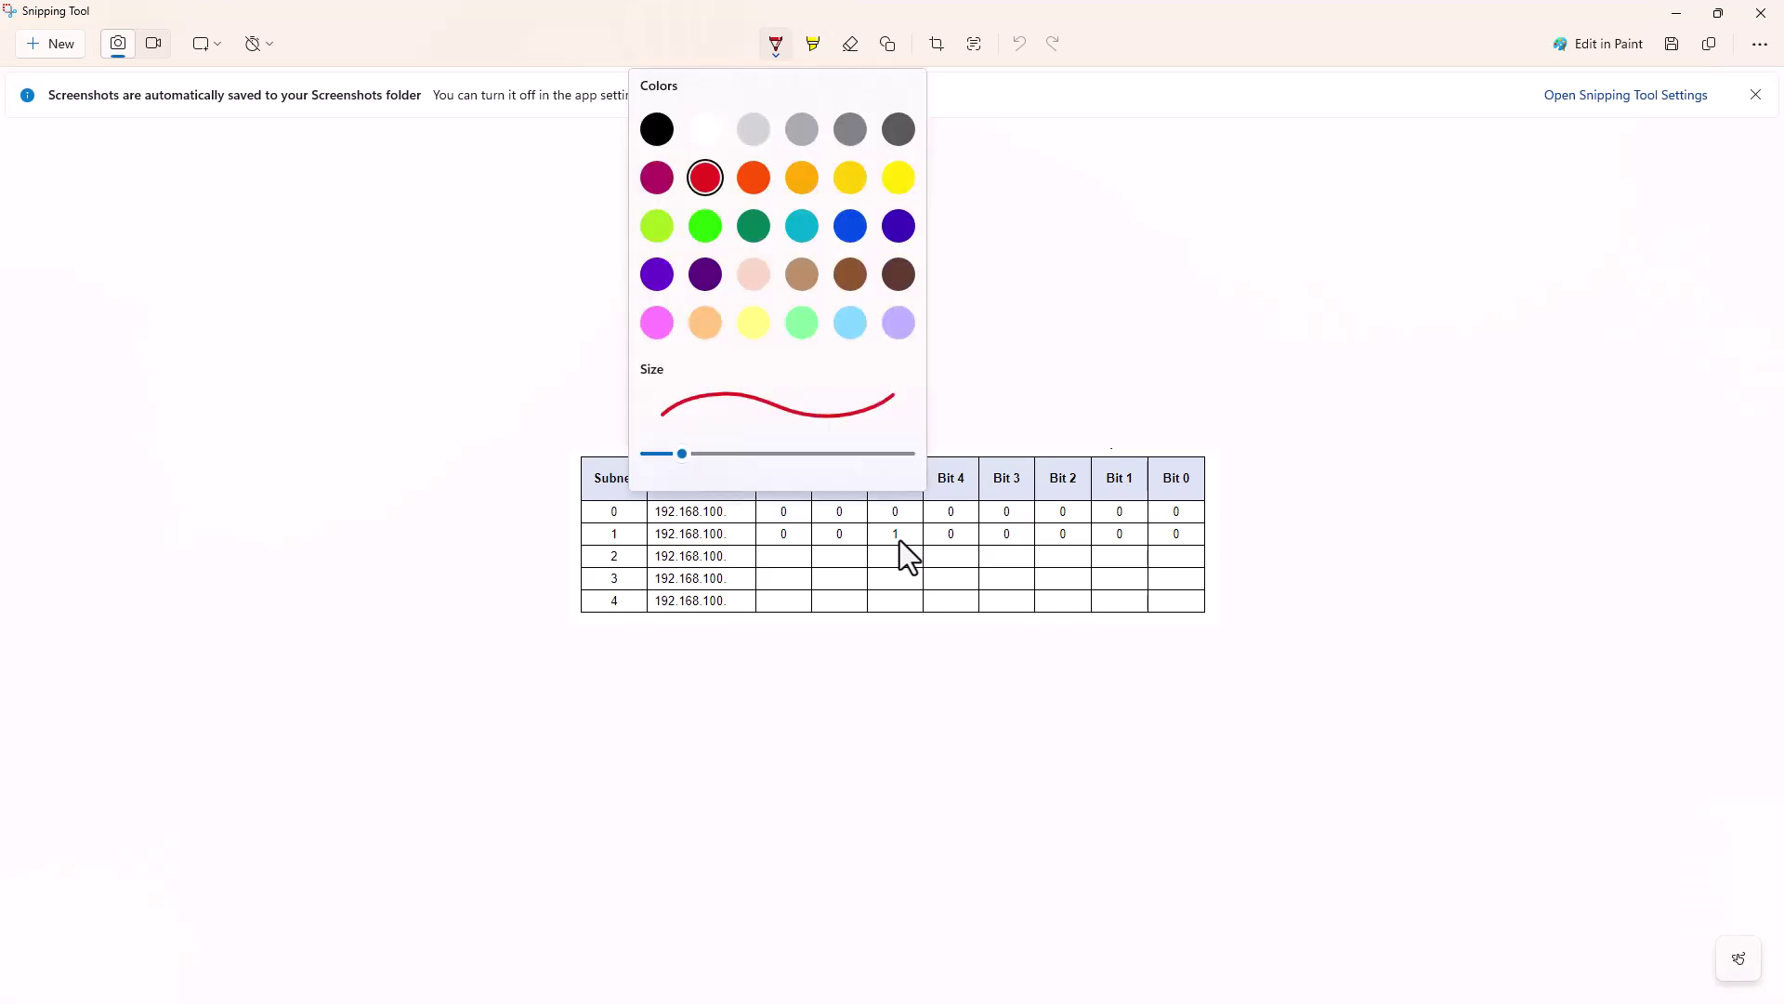
{"action": "left_click", "coordinate": [658, 129]}
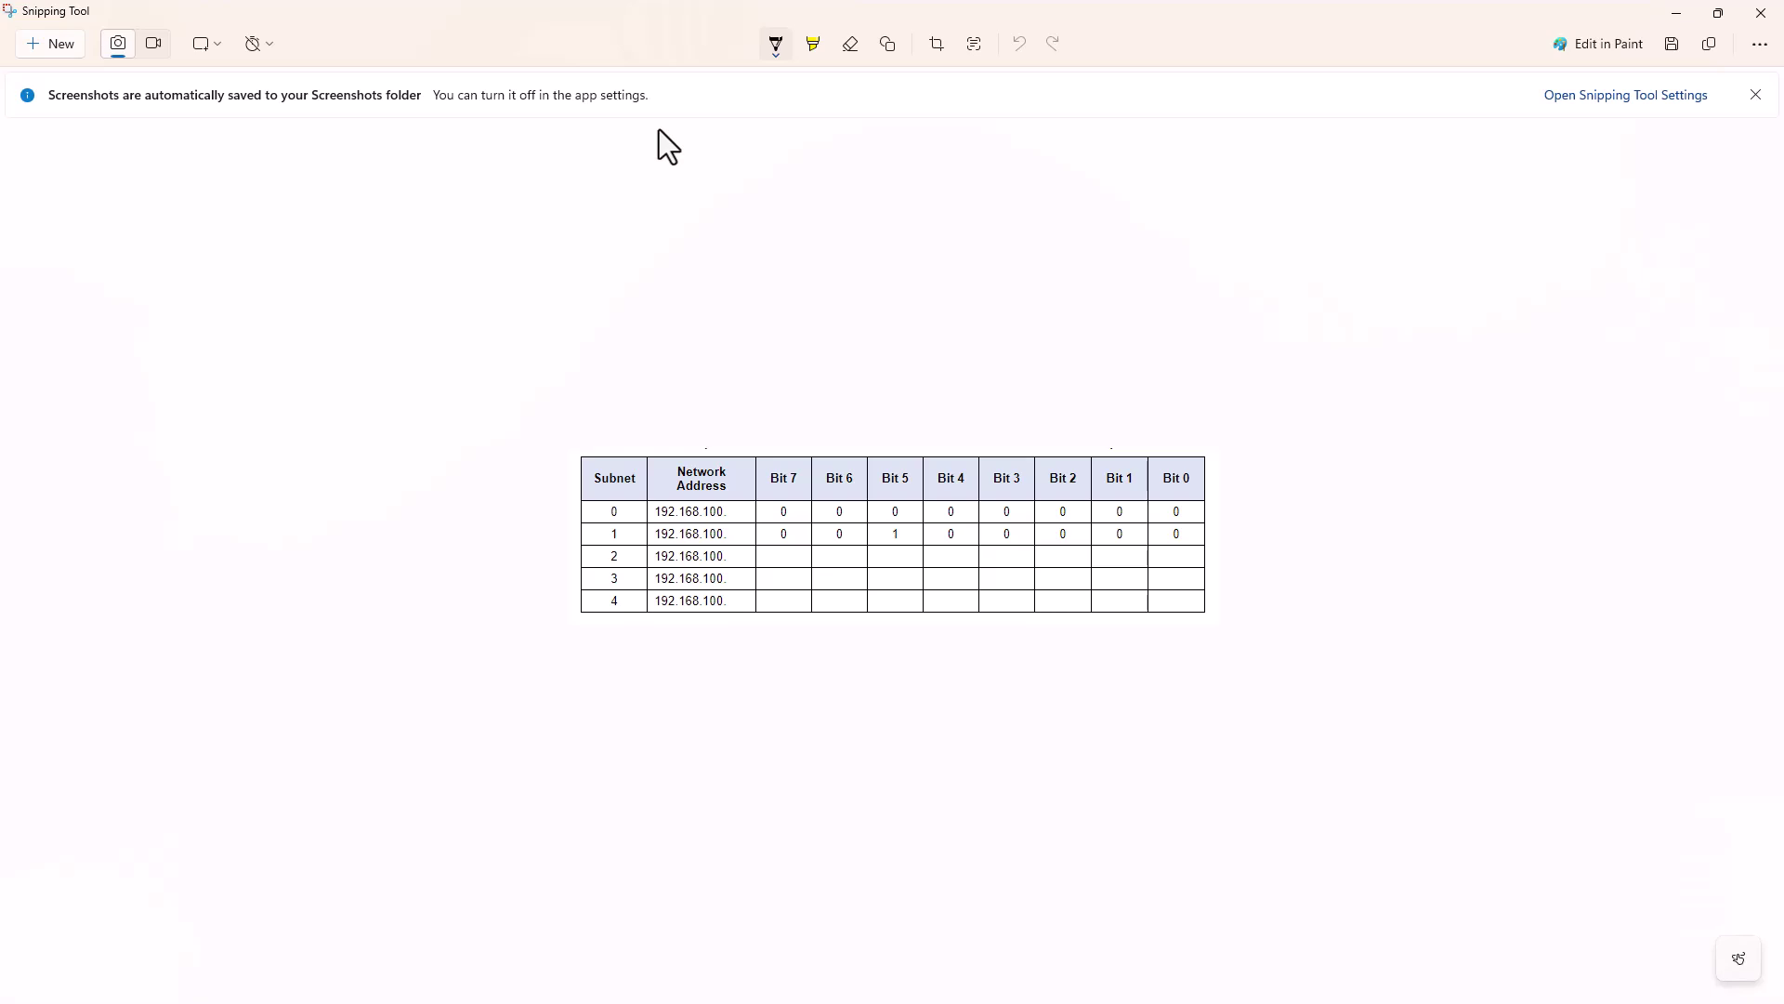
{"action": "mouse_move", "coordinate": [842, 548]}
{"action": "left_mouse_down"}
{"action": "mouse_move", "coordinate": [840, 563]}
{"action": "mouse_move", "coordinate": [1130, 556]}
{"action": "left_mouse_up"}
{"action": "left_click_drag", "start_coordinate": [1179, 555], "coordinate": [1177, 559]}
{"action": "left_click_drag", "start_coordinate": [788, 547], "coordinate": [790, 548]}
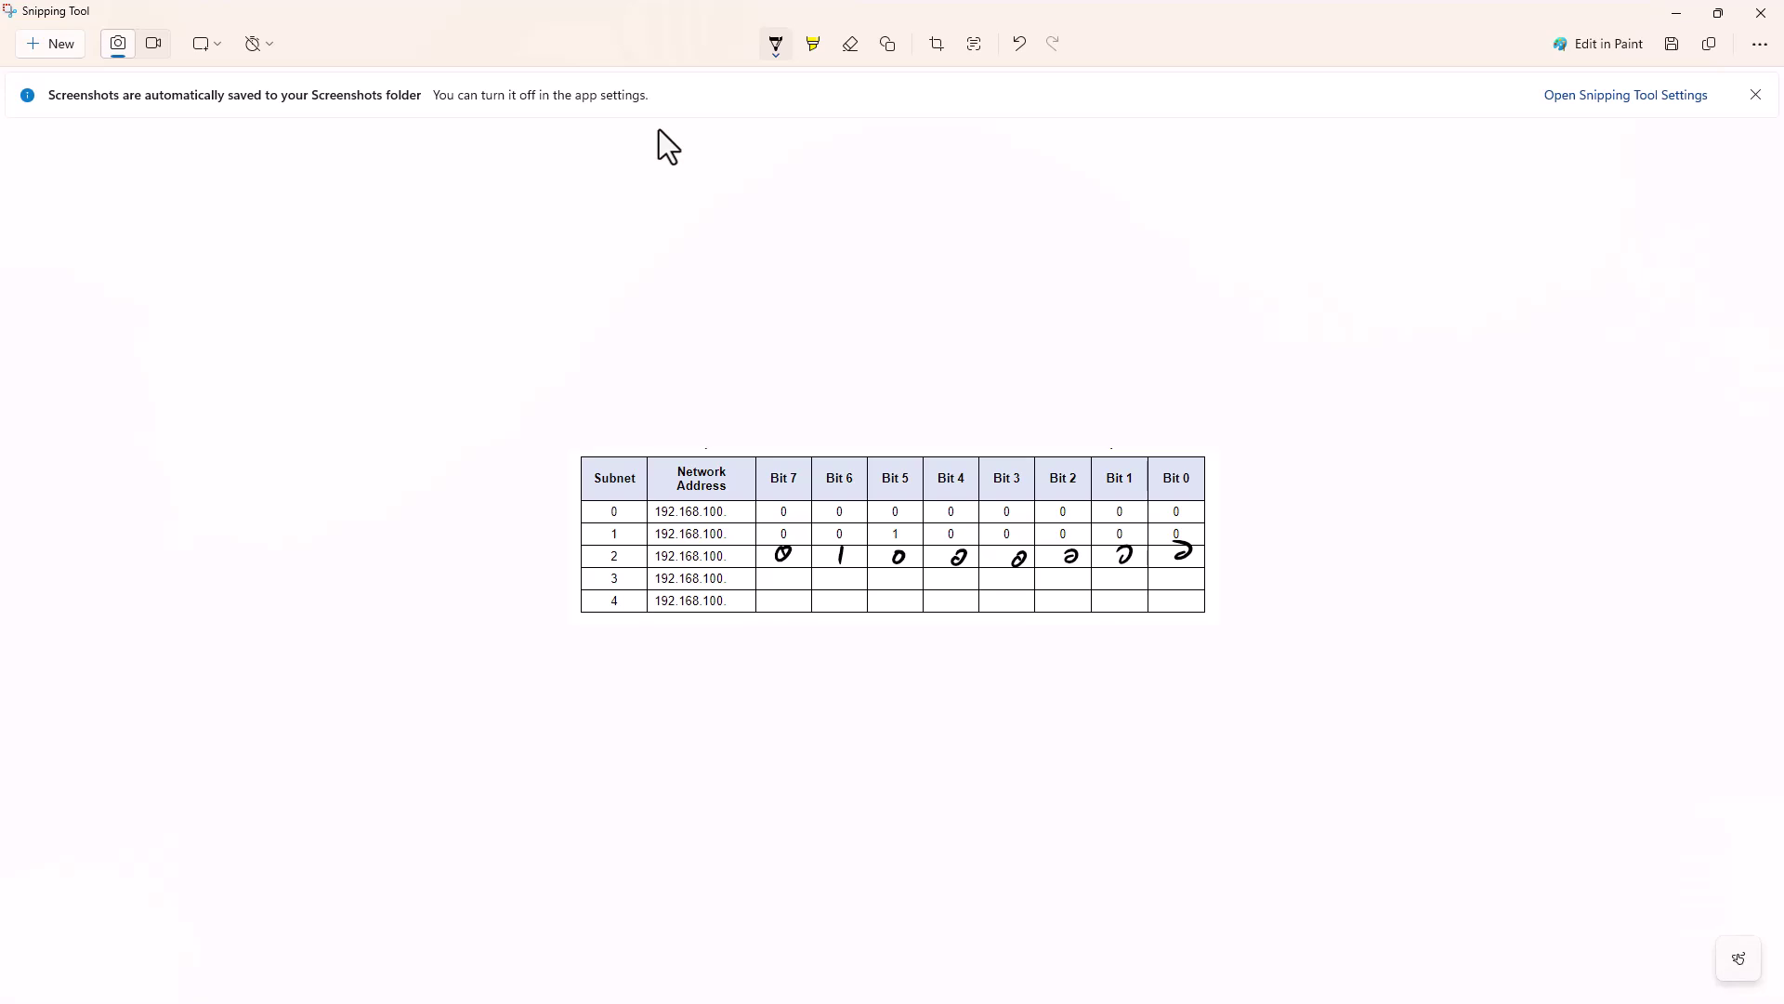
- Handwrite the bits 01100000 for subnet 3 and 10000000 for subnet 4, and minimize the snip
{"action": "mouse_move", "coordinate": [789, 573]}
{"action": "left_mouse_down"}
{"action": "mouse_move", "coordinate": [779, 585]}
{"action": "mouse_move", "coordinate": [893, 585]}
{"action": "left_mouse_up"}
{"action": "mouse_move", "coordinate": [959, 573]}
{"action": "left_mouse_down"}
{"action": "mouse_move", "coordinate": [1120, 589]}
{"action": "mouse_move", "coordinate": [1194, 574]}
{"action": "left_mouse_up"}
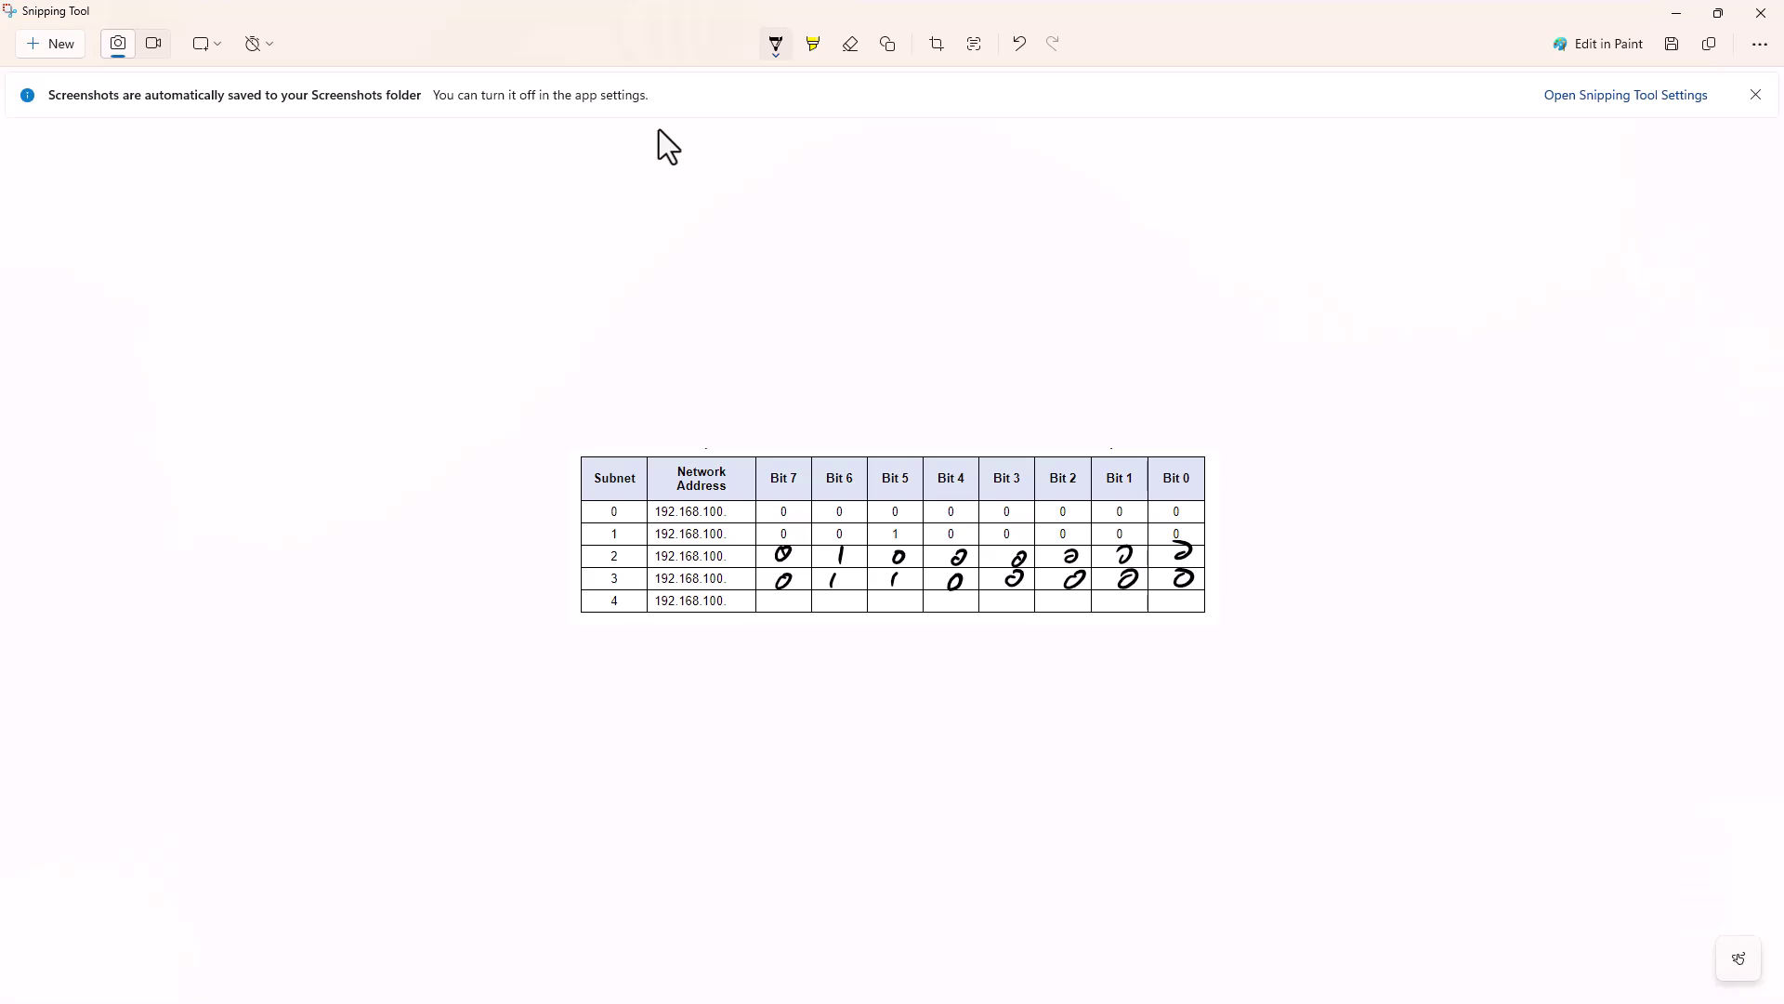
{"action": "mouse_move", "coordinate": [780, 596]}
{"action": "left_mouse_down"}
{"action": "mouse_move", "coordinate": [776, 612]}
{"action": "mouse_move", "coordinate": [834, 595]}
{"action": "mouse_move", "coordinate": [957, 602]}
{"action": "left_mouse_up"}
{"action": "left_click_drag", "start_coordinate": [996, 602], "coordinate": [1173, 609]}
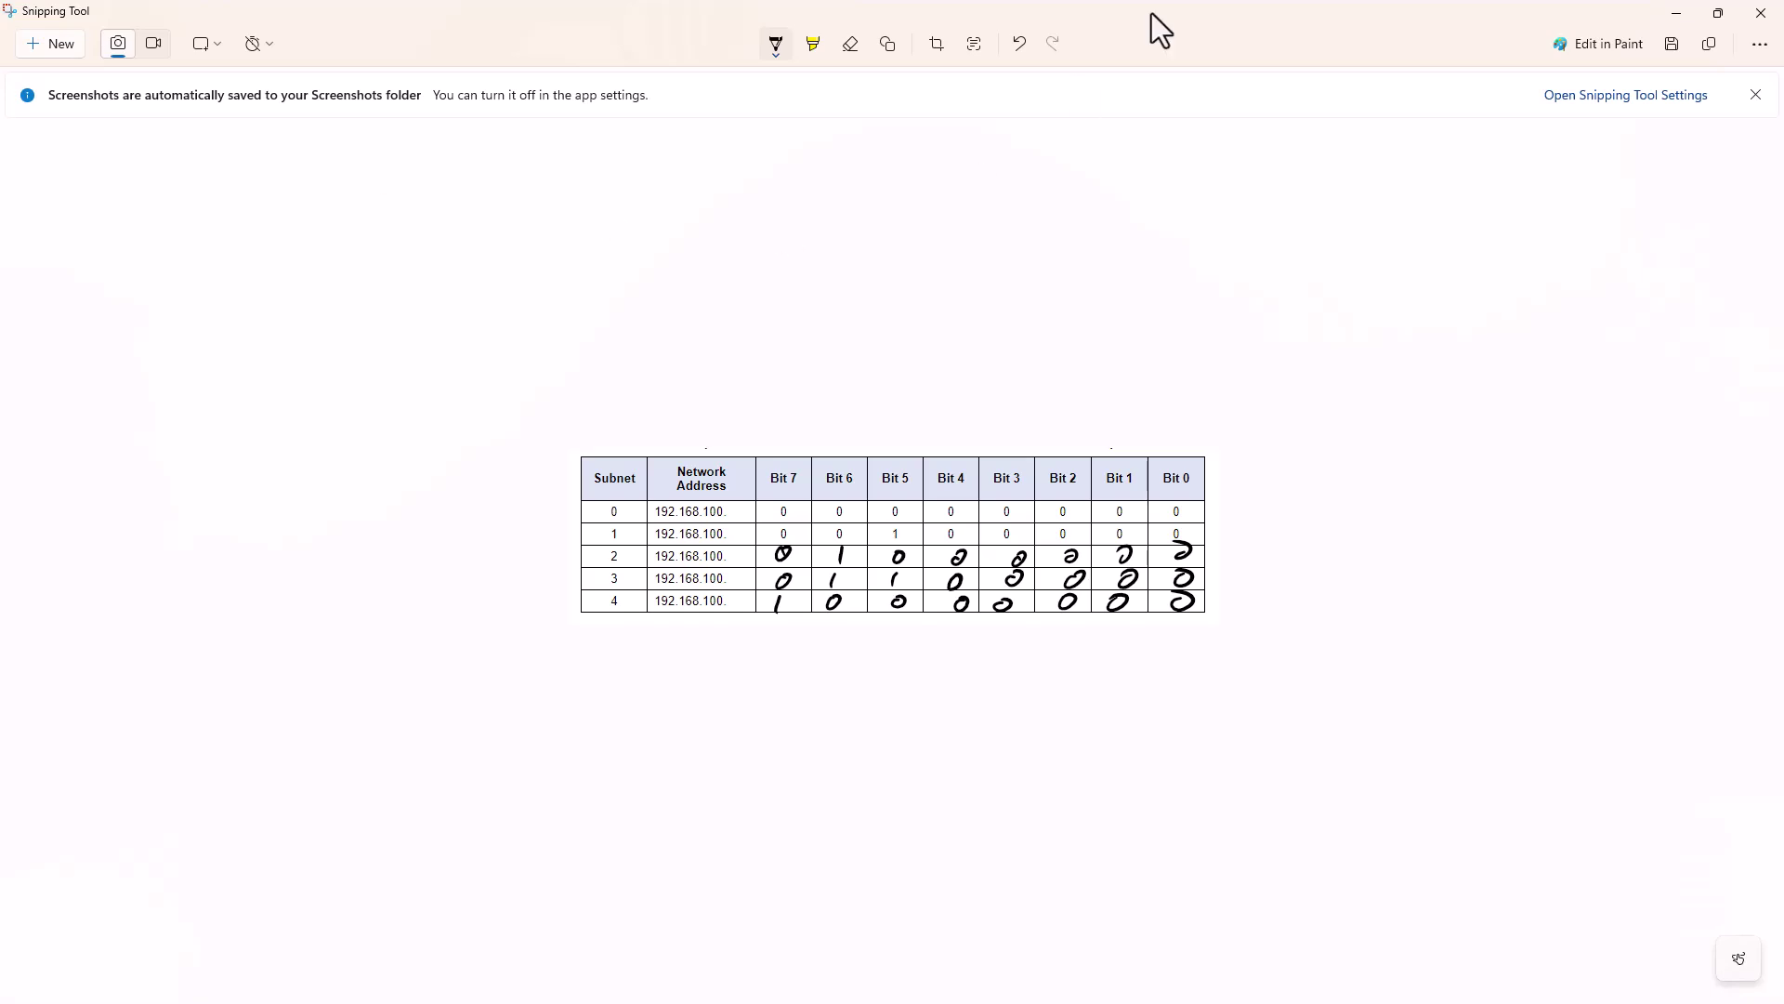
{"action": "left_click", "coordinate": [1677, 13]}
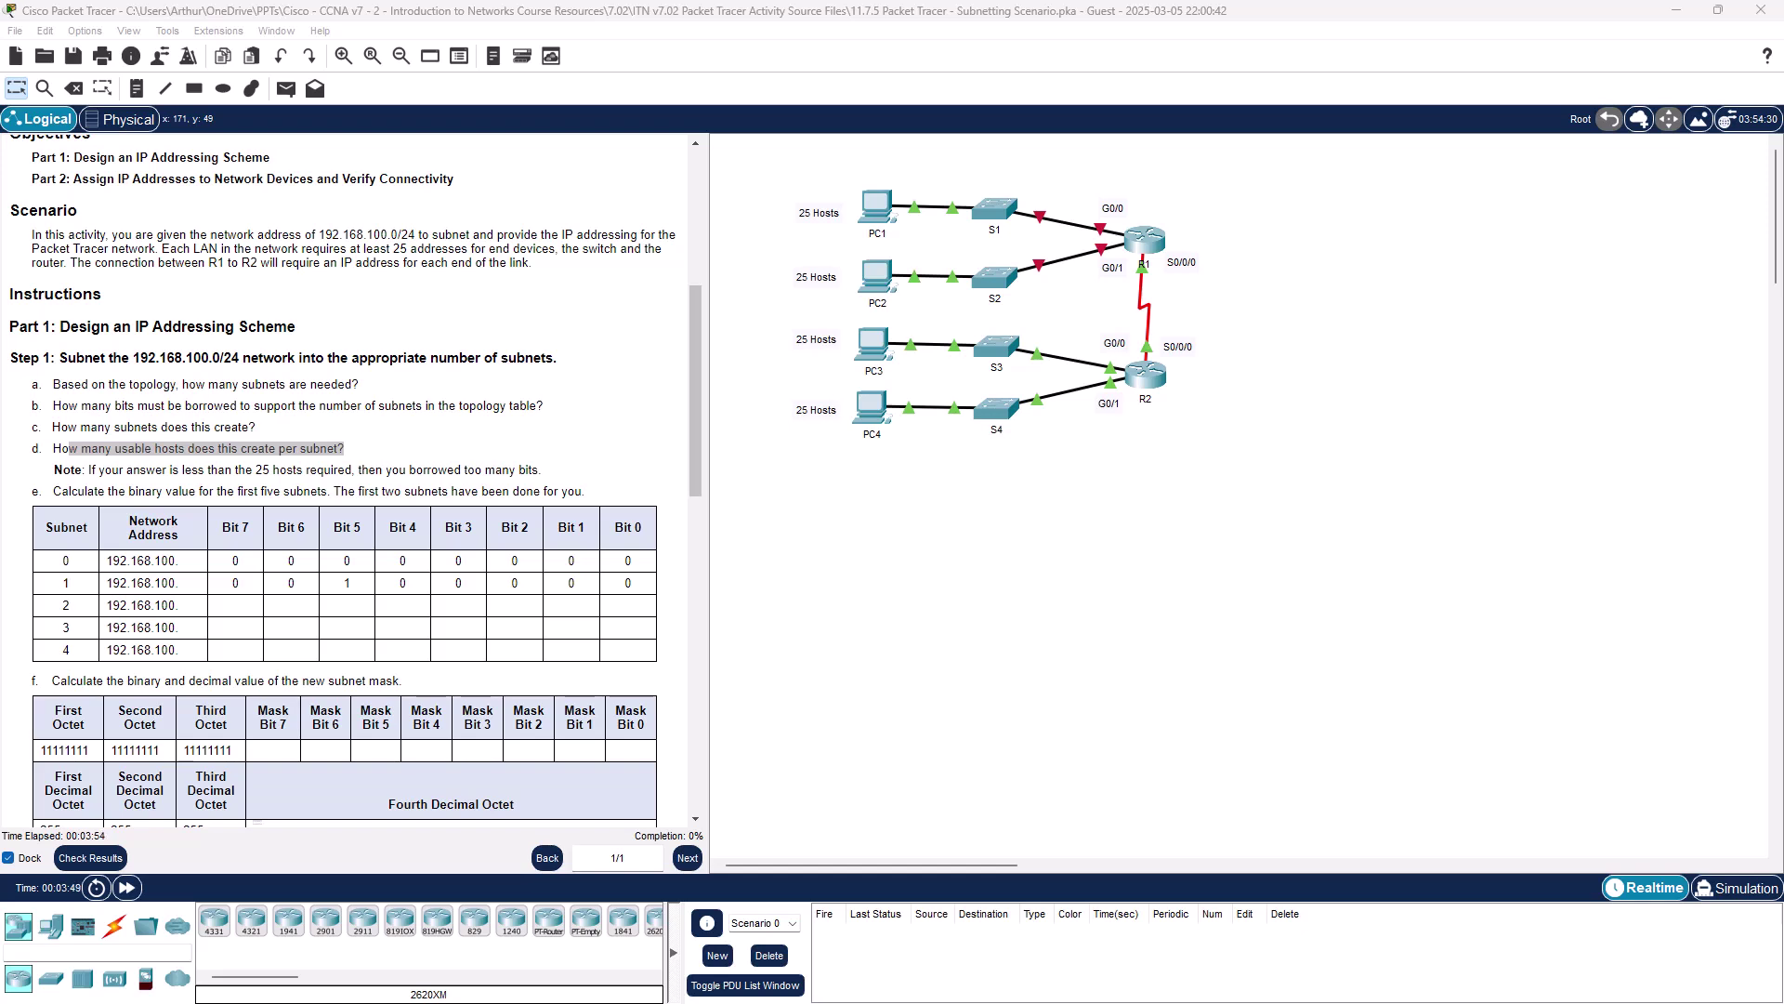
- Bring the annotated subnet table back to full screen in Snipping Tool and handwrite 192.168.100.0 above it
{"action": "left_click_drag", "start_coordinate": [33, 505], "coordinate": [657, 662]}
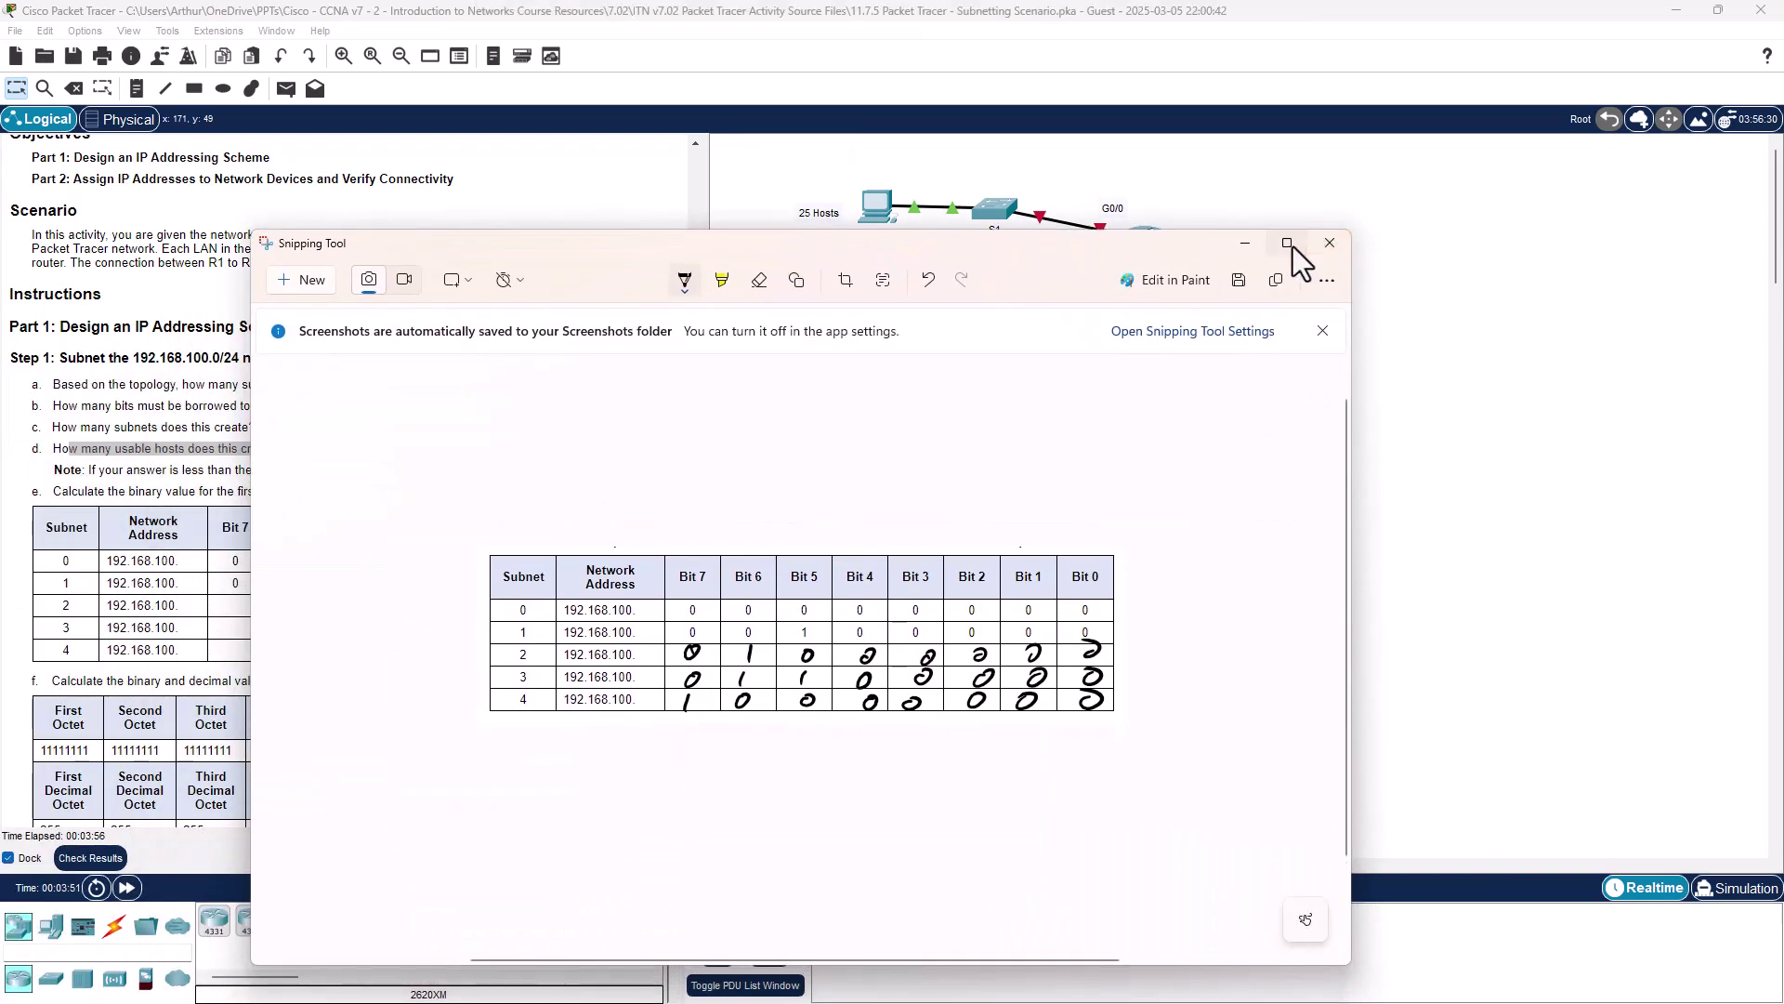
{"action": "left_click", "coordinate": [1288, 243]}
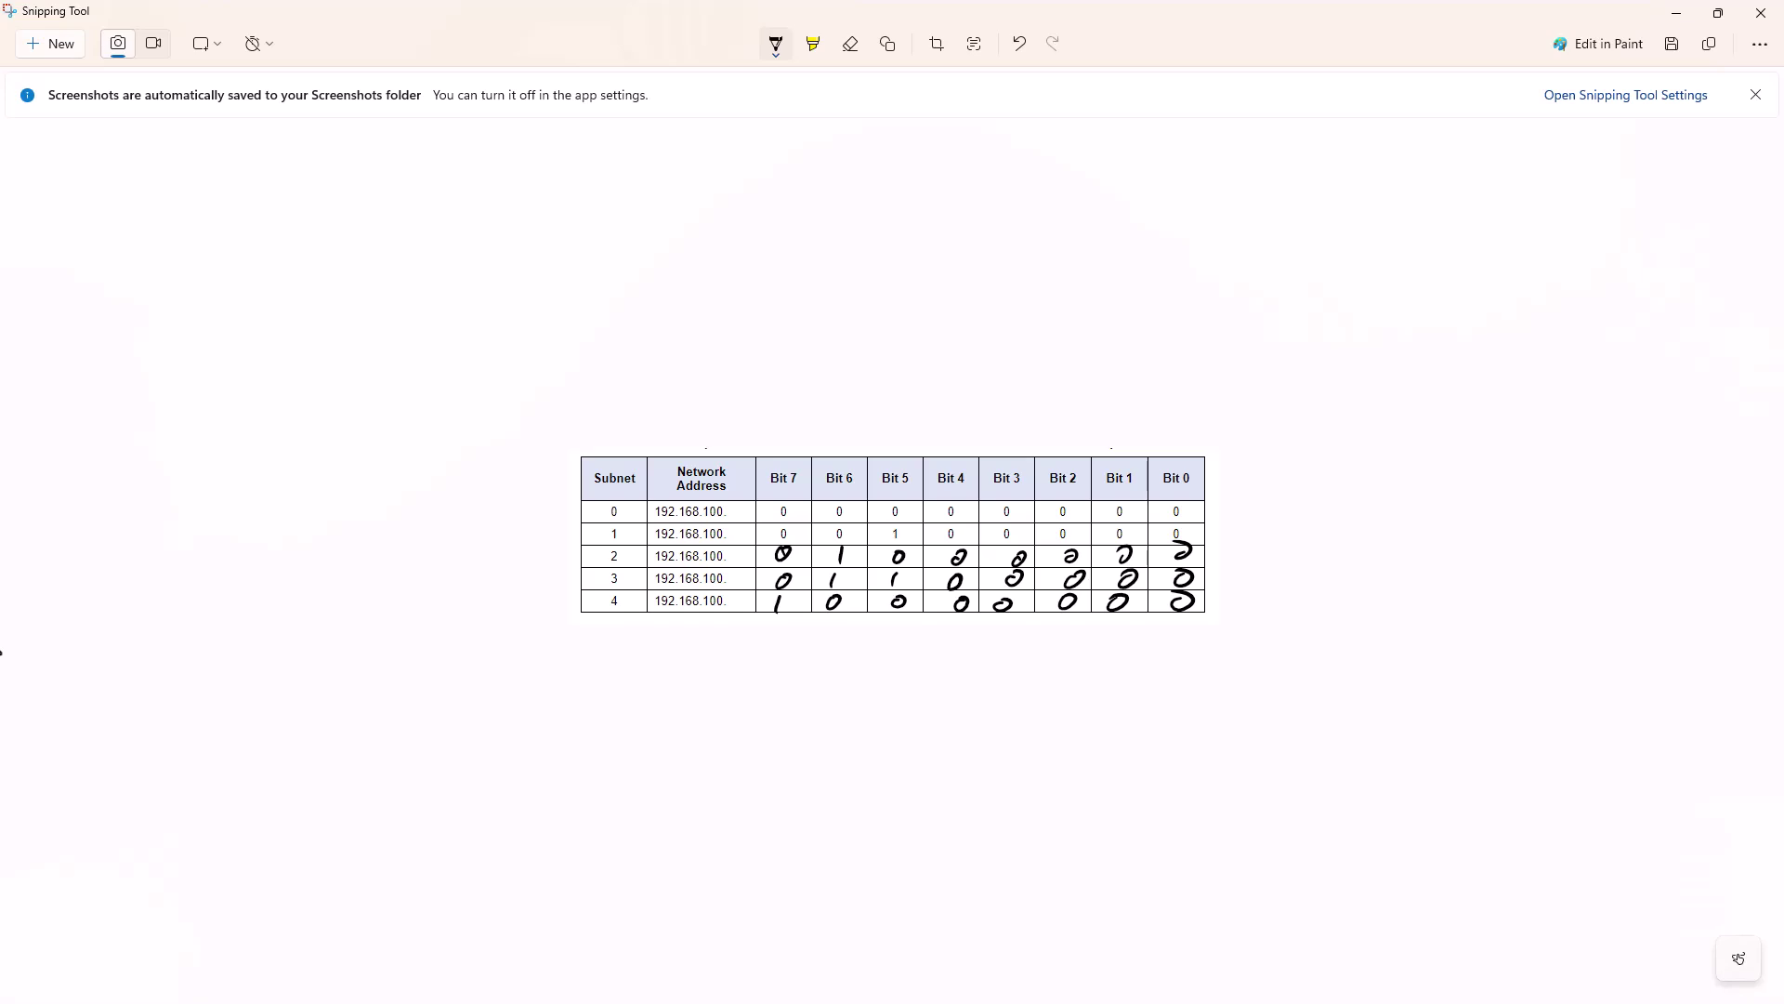
{"action": "mouse_move", "coordinate": [1316, 221]}
{"action": "left_mouse_down"}
{"action": "mouse_move", "coordinate": [1298, 233]}
{"action": "mouse_move", "coordinate": [1312, 222]}
{"action": "left_mouse_up"}
{"action": "mouse_move", "coordinate": [963, 228]}
{"action": "left_mouse_down"}
{"action": "mouse_move", "coordinate": [956, 267]}
{"action": "mouse_move", "coordinate": [996, 264]}
{"action": "left_mouse_up"}
{"action": "left_click_drag", "start_coordinate": [1013, 238], "coordinate": [1054, 260]}
{"action": "left_click", "coordinate": [1043, 254]}
{"action": "left_click_drag", "start_coordinate": [1085, 227], "coordinate": [1083, 246]}
{"action": "mouse_move", "coordinate": [1115, 230]}
{"action": "left_mouse_down"}
{"action": "mouse_move", "coordinate": [1102, 247]}
{"action": "mouse_move", "coordinate": [1219, 223]}
{"action": "left_mouse_up"}
{"action": "left_click", "coordinate": [1128, 246]}
{"action": "left_click", "coordinate": [1254, 245]}
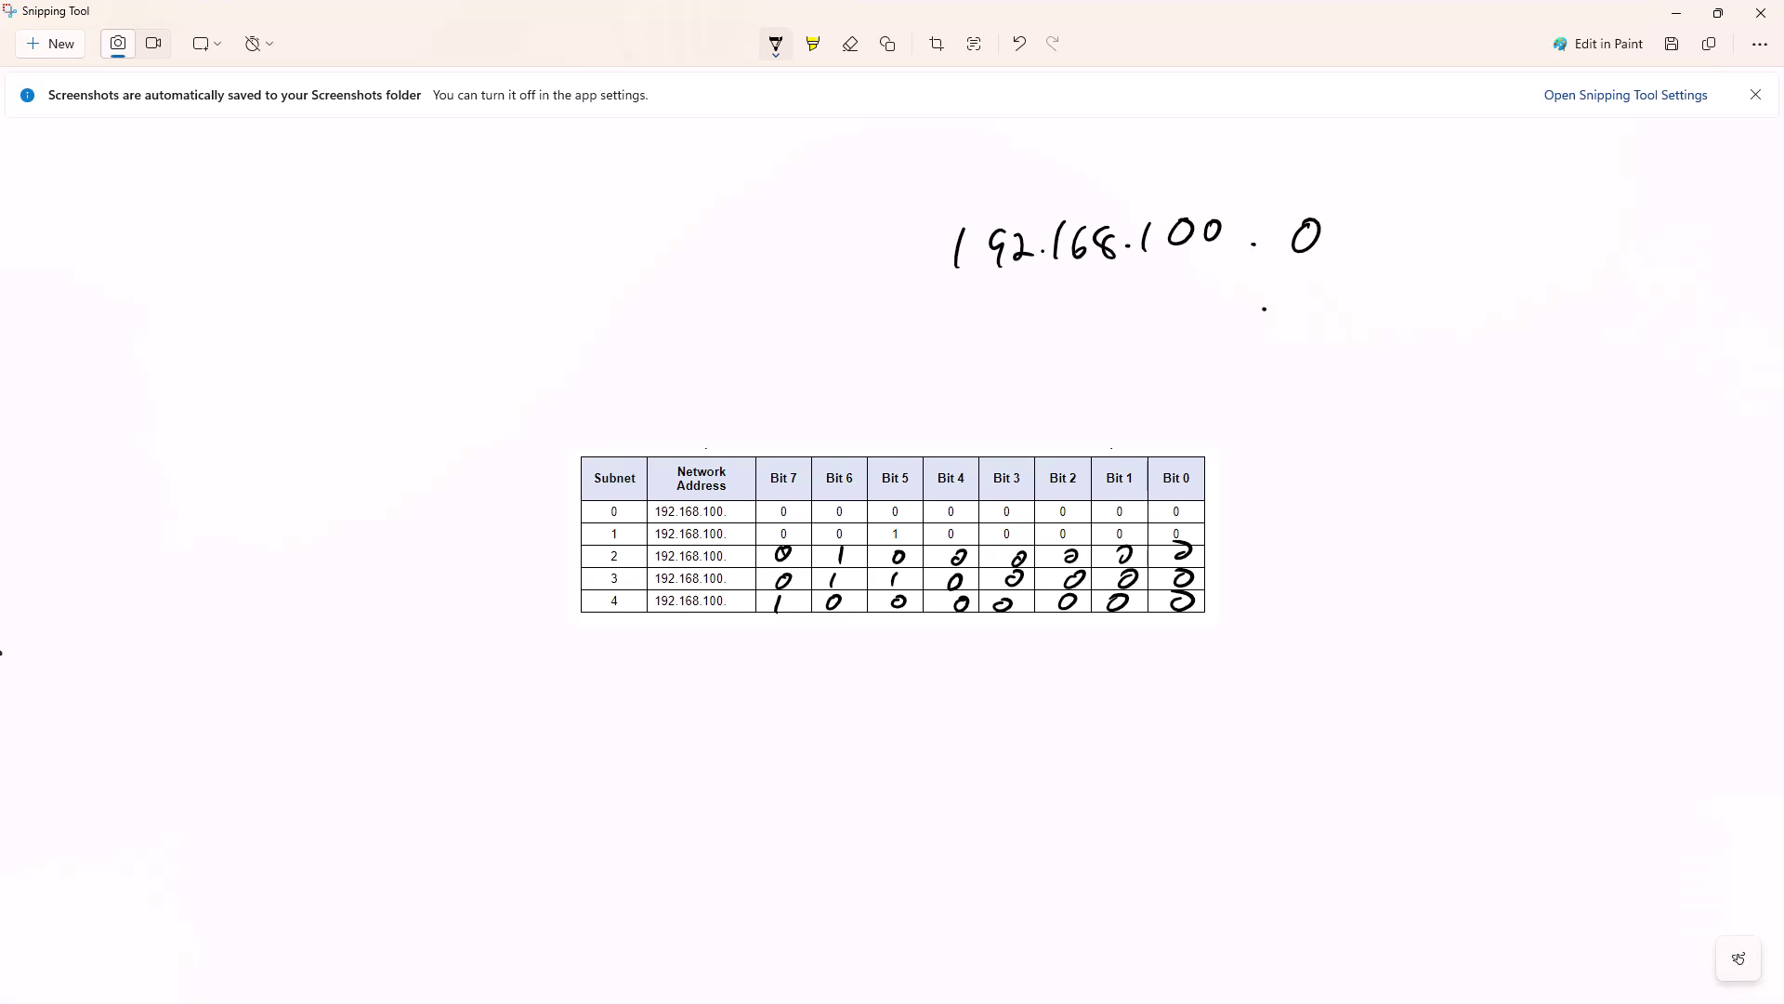
- Handwrite the endings .32, .64, .96 and .128 below the network address, and label the table rows 0, 32, 64, 96 and 128
{"action": "left_click_drag", "start_coordinate": [1301, 285], "coordinate": [1299, 312]}
{"action": "mouse_move", "coordinate": [1327, 288]}
{"action": "left_mouse_down"}
{"action": "mouse_move", "coordinate": [1357, 311]}
{"action": "mouse_move", "coordinate": [1308, 359]}
{"action": "mouse_move", "coordinate": [1356, 368]}
{"action": "mouse_move", "coordinate": [1317, 428]}
{"action": "mouse_move", "coordinate": [1342, 408]}
{"action": "left_mouse_up"}
{"action": "left_click", "coordinate": [1281, 358]}
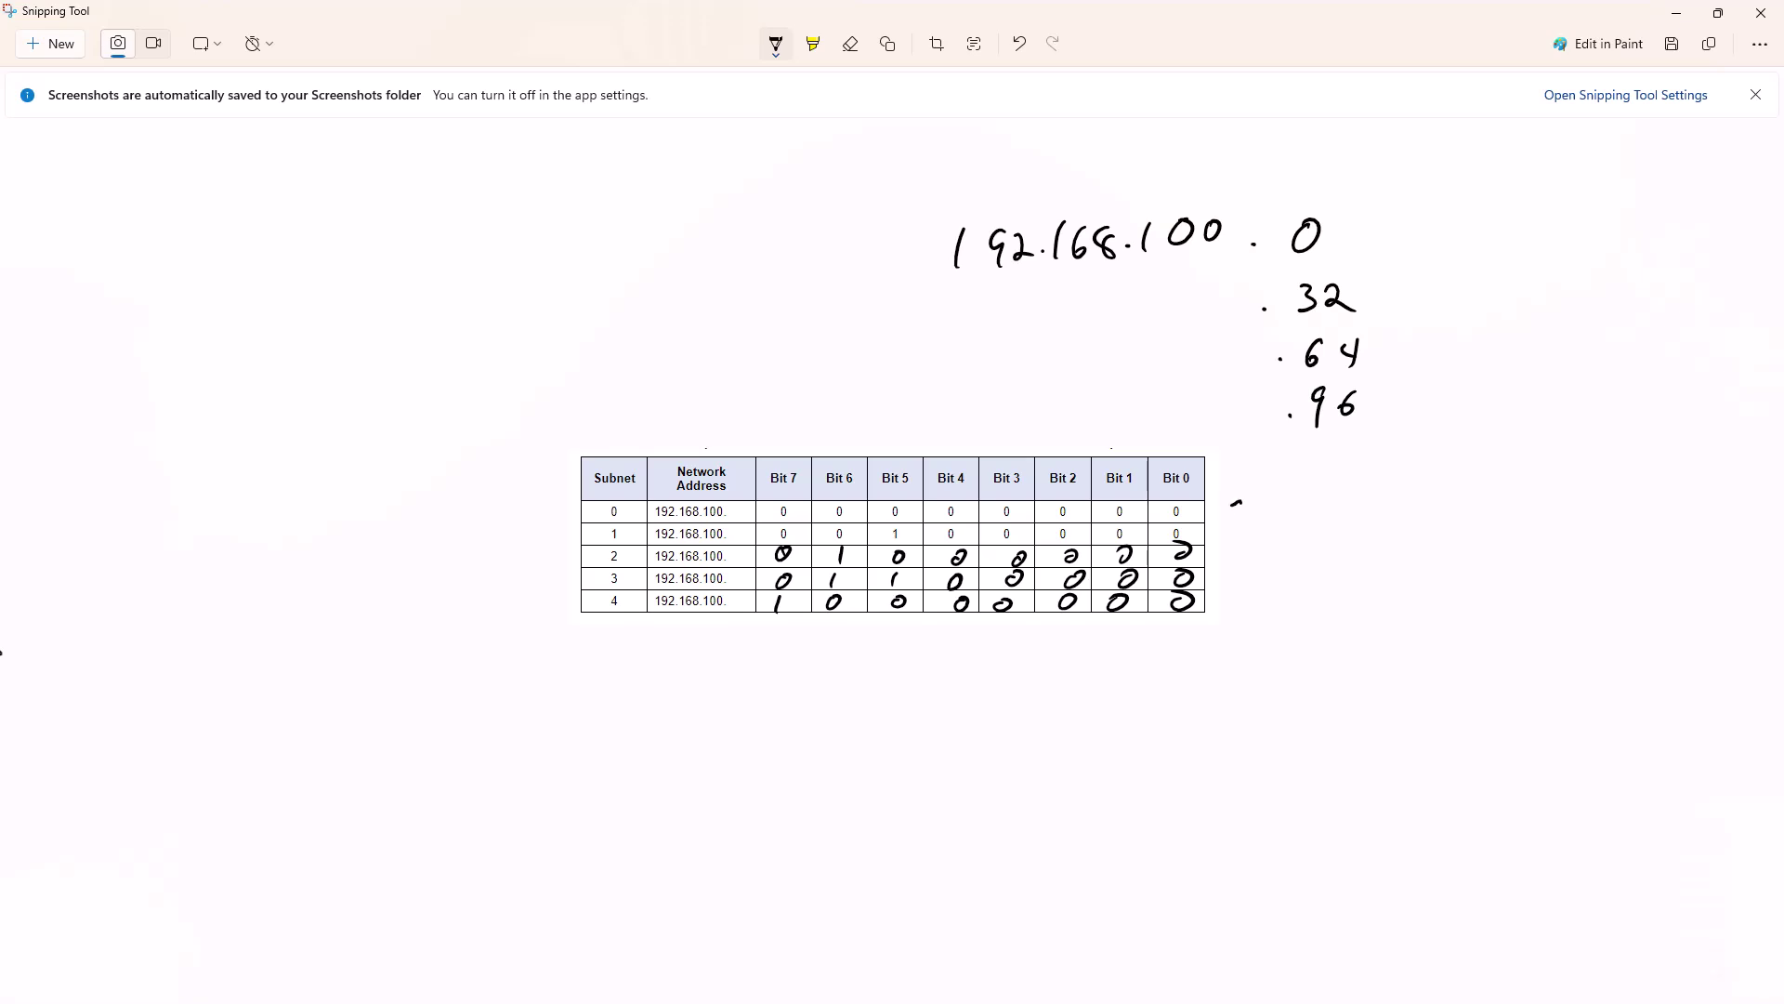
{"action": "mouse_move", "coordinate": [1244, 500]}
{"action": "left_mouse_down"}
{"action": "mouse_move", "coordinate": [1225, 544]}
{"action": "mouse_move", "coordinate": [1262, 538]}
{"action": "mouse_move", "coordinate": [1222, 562]}
{"action": "mouse_move", "coordinate": [1252, 566]}
{"action": "mouse_move", "coordinate": [1225, 592]}
{"action": "mouse_move", "coordinate": [1245, 582]}
{"action": "left_mouse_up"}
{"action": "mouse_move", "coordinate": [1336, 447]}
{"action": "left_mouse_down"}
{"action": "mouse_move", "coordinate": [1329, 473]}
{"action": "mouse_move", "coordinate": [1364, 464]}
{"action": "left_mouse_up"}
{"action": "left_click_drag", "start_coordinate": [1374, 447], "coordinate": [1387, 446]}
{"action": "mouse_move", "coordinate": [1228, 600]}
{"action": "left_mouse_down"}
{"action": "mouse_move", "coordinate": [1223, 619]}
{"action": "mouse_move", "coordinate": [1286, 586]}
{"action": "left_mouse_up"}
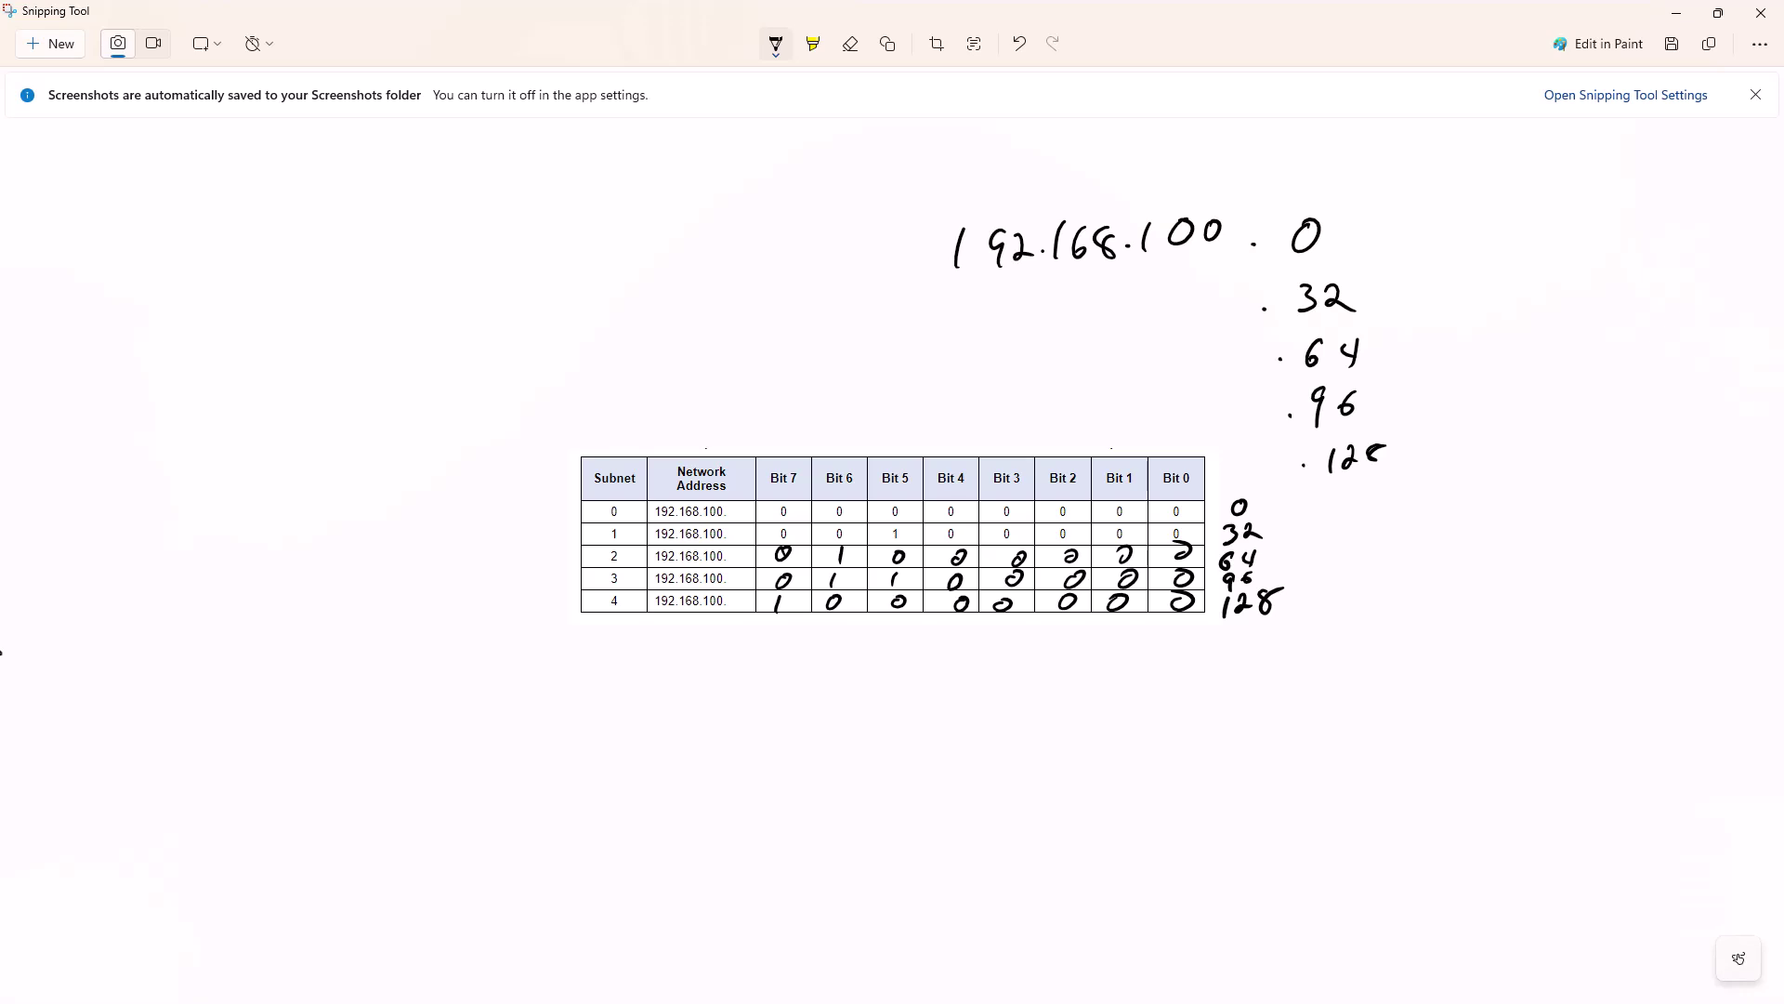
- Handwrite the note /25 and further marks in the blank area around the subnet table, and minimize the snip
{"action": "mouse_move", "coordinate": [179, 223]}
{"action": "left_mouse_down"}
{"action": "mouse_move", "coordinate": [130, 284]}
{"action": "mouse_move", "coordinate": [229, 259]}
{"action": "left_mouse_up"}
{"action": "mouse_move", "coordinate": [126, 746]}
{"action": "left_mouse_down"}
{"action": "mouse_move", "coordinate": [125, 797]}
{"action": "mouse_move", "coordinate": [155, 779]}
{"action": "left_mouse_up"}
{"action": "key", "text": "ctrl+z"}
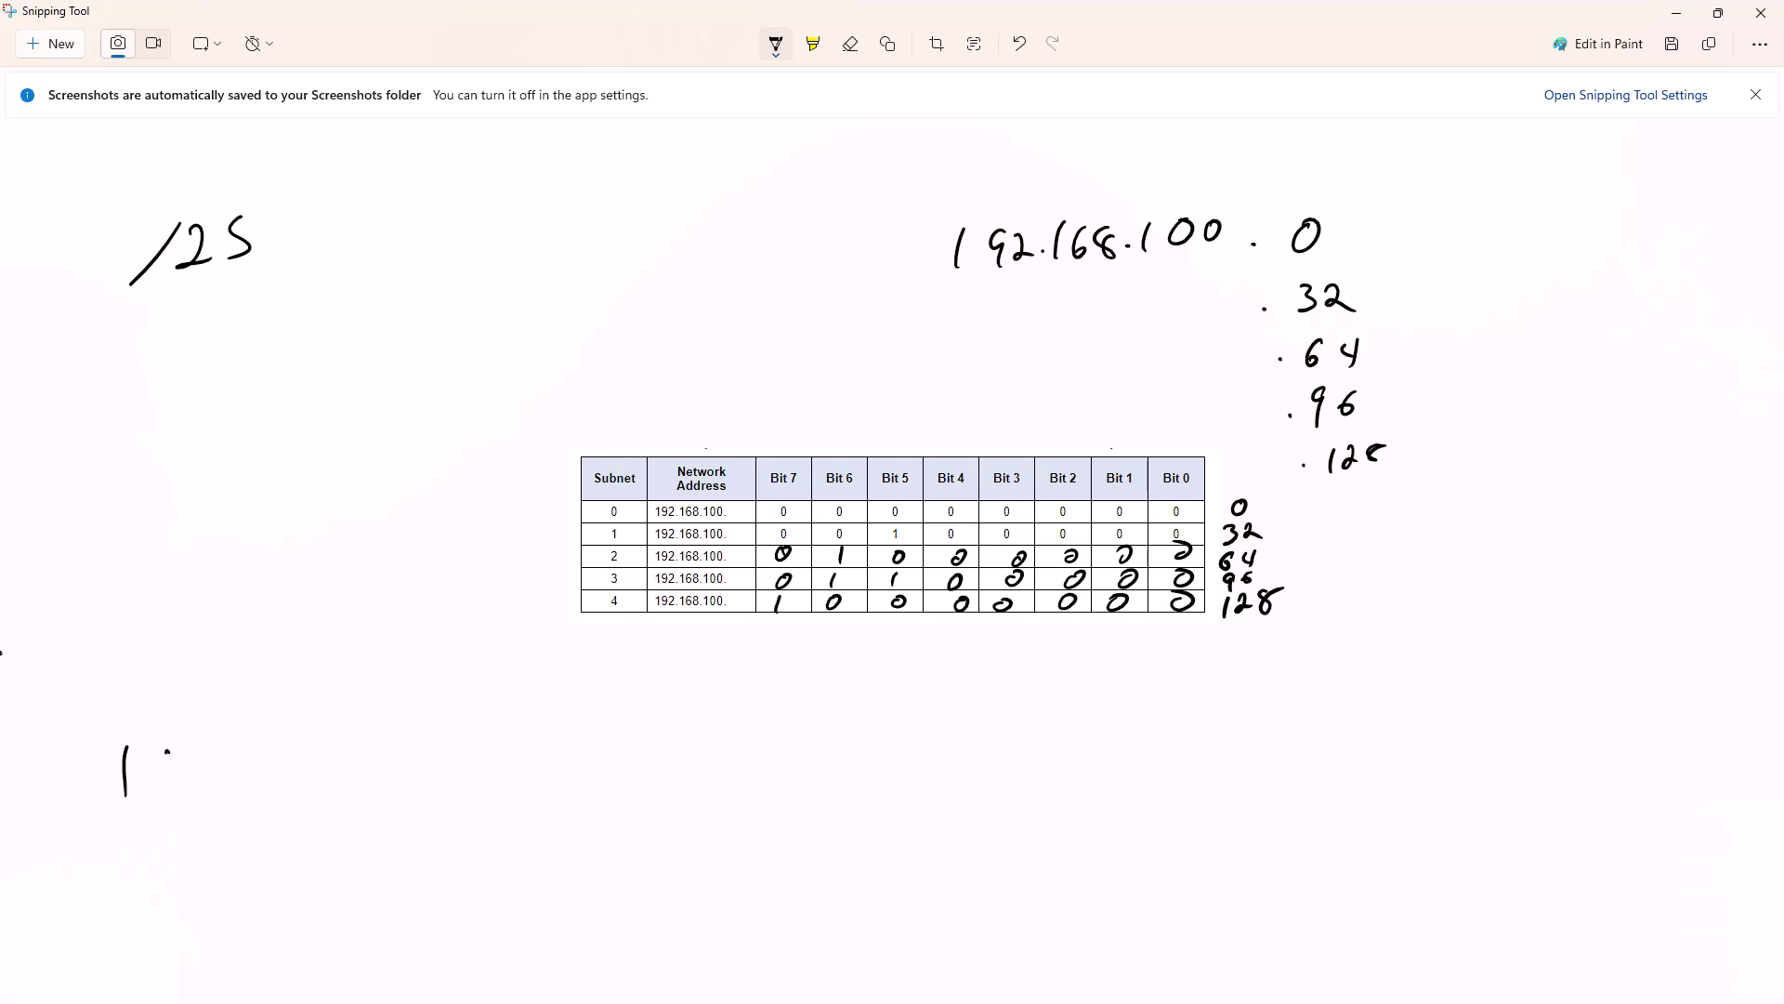
{"action": "left_click_drag", "start_coordinate": [173, 749], "coordinate": [372, 725]}
{"action": "key", "text": "super+Down"}
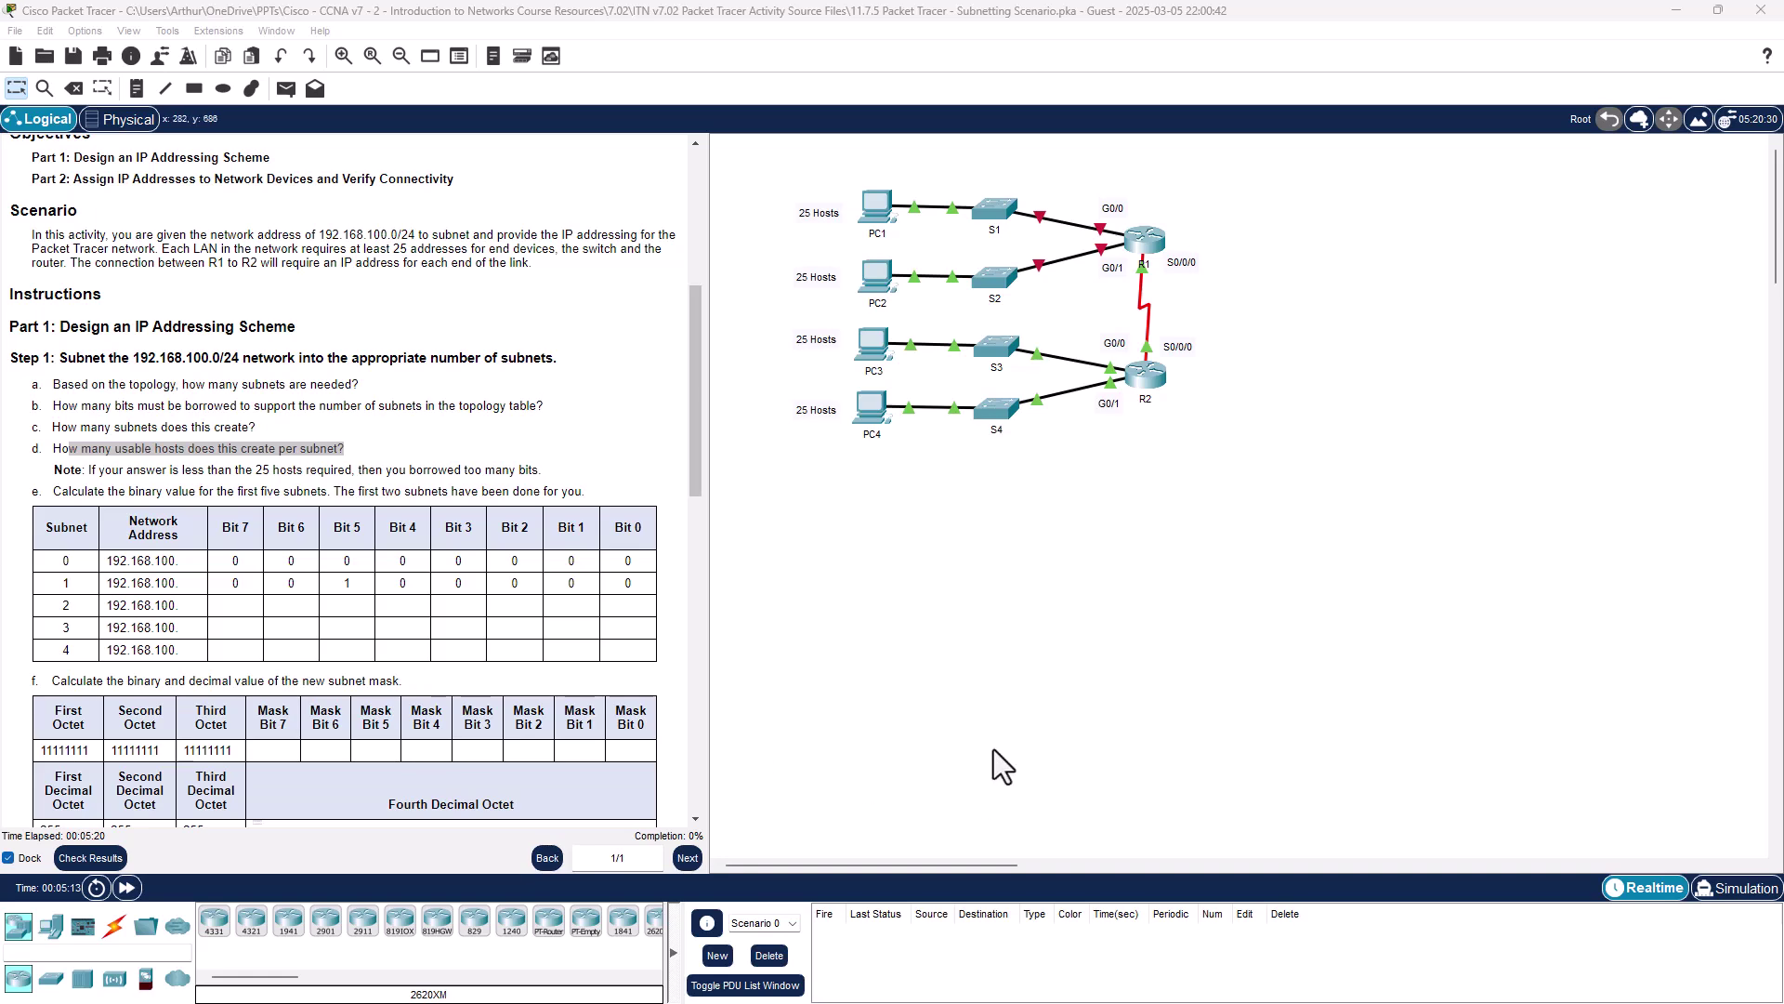
- Capture the subnet mask table of question f in Snipping Tool and enlarge the snip to full screen
{"action": "scroll", "coordinate": [561, 505], "scroll_direction": "down", "scroll_amount": 5}
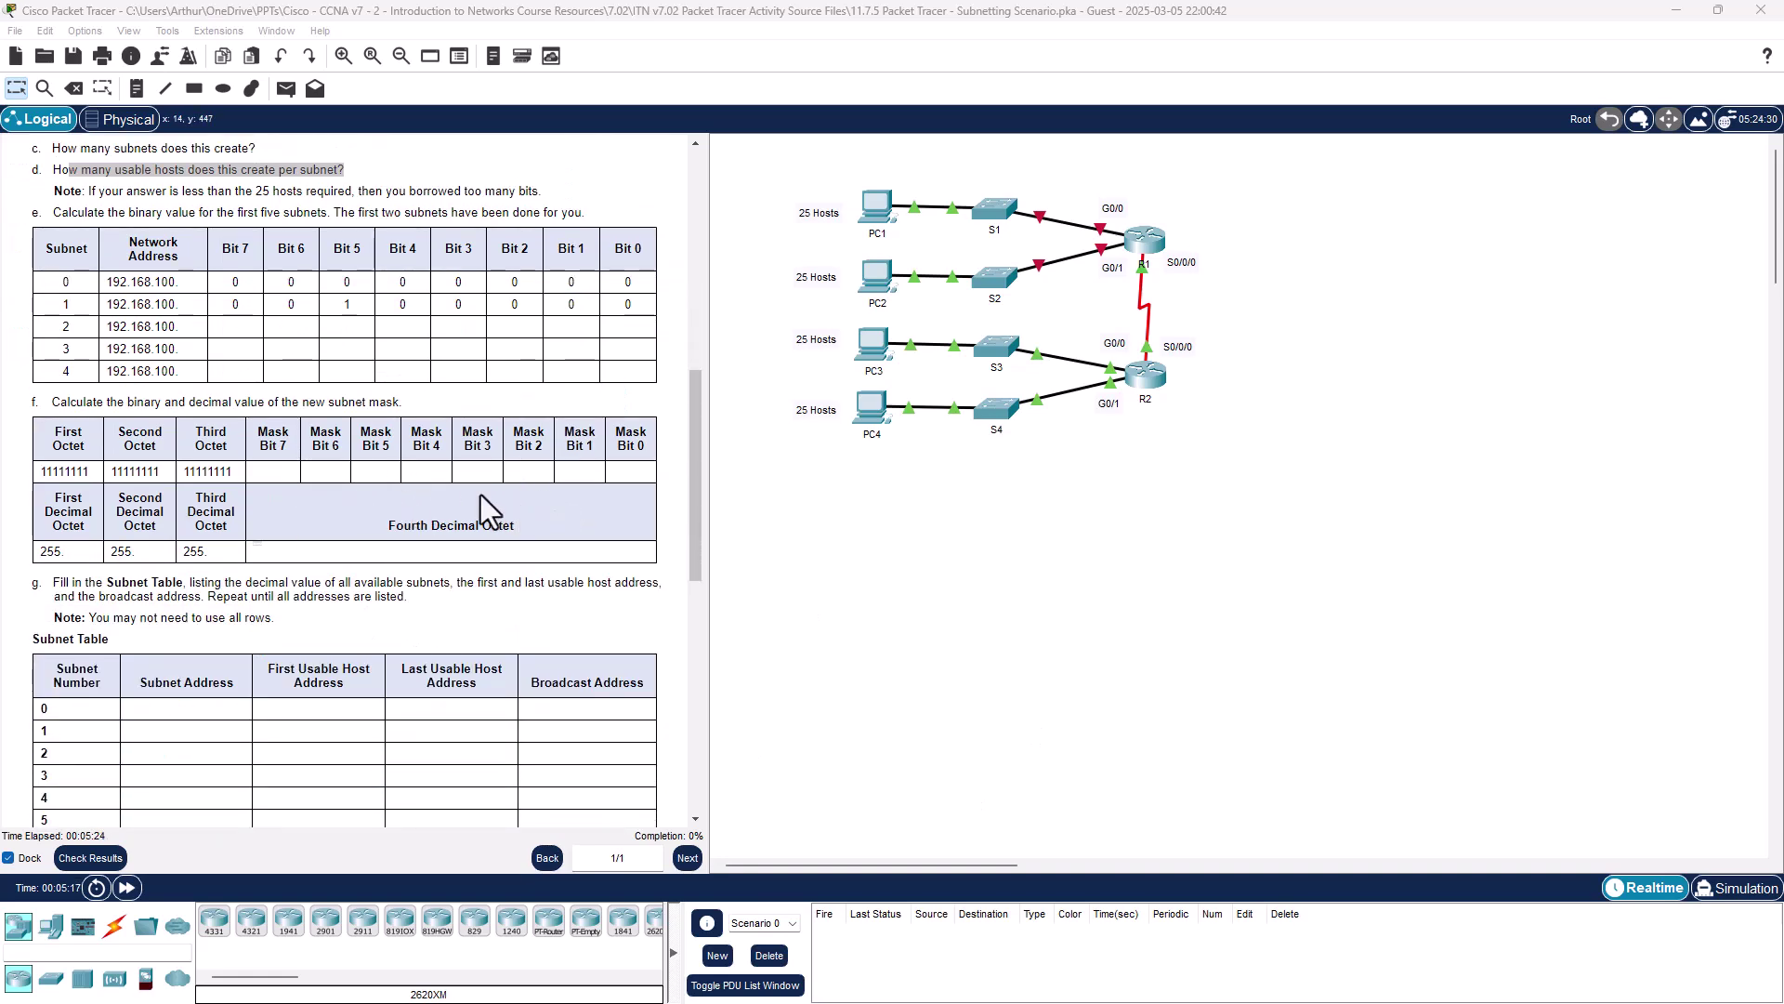
{"action": "key", "text": "super+shift+s"}
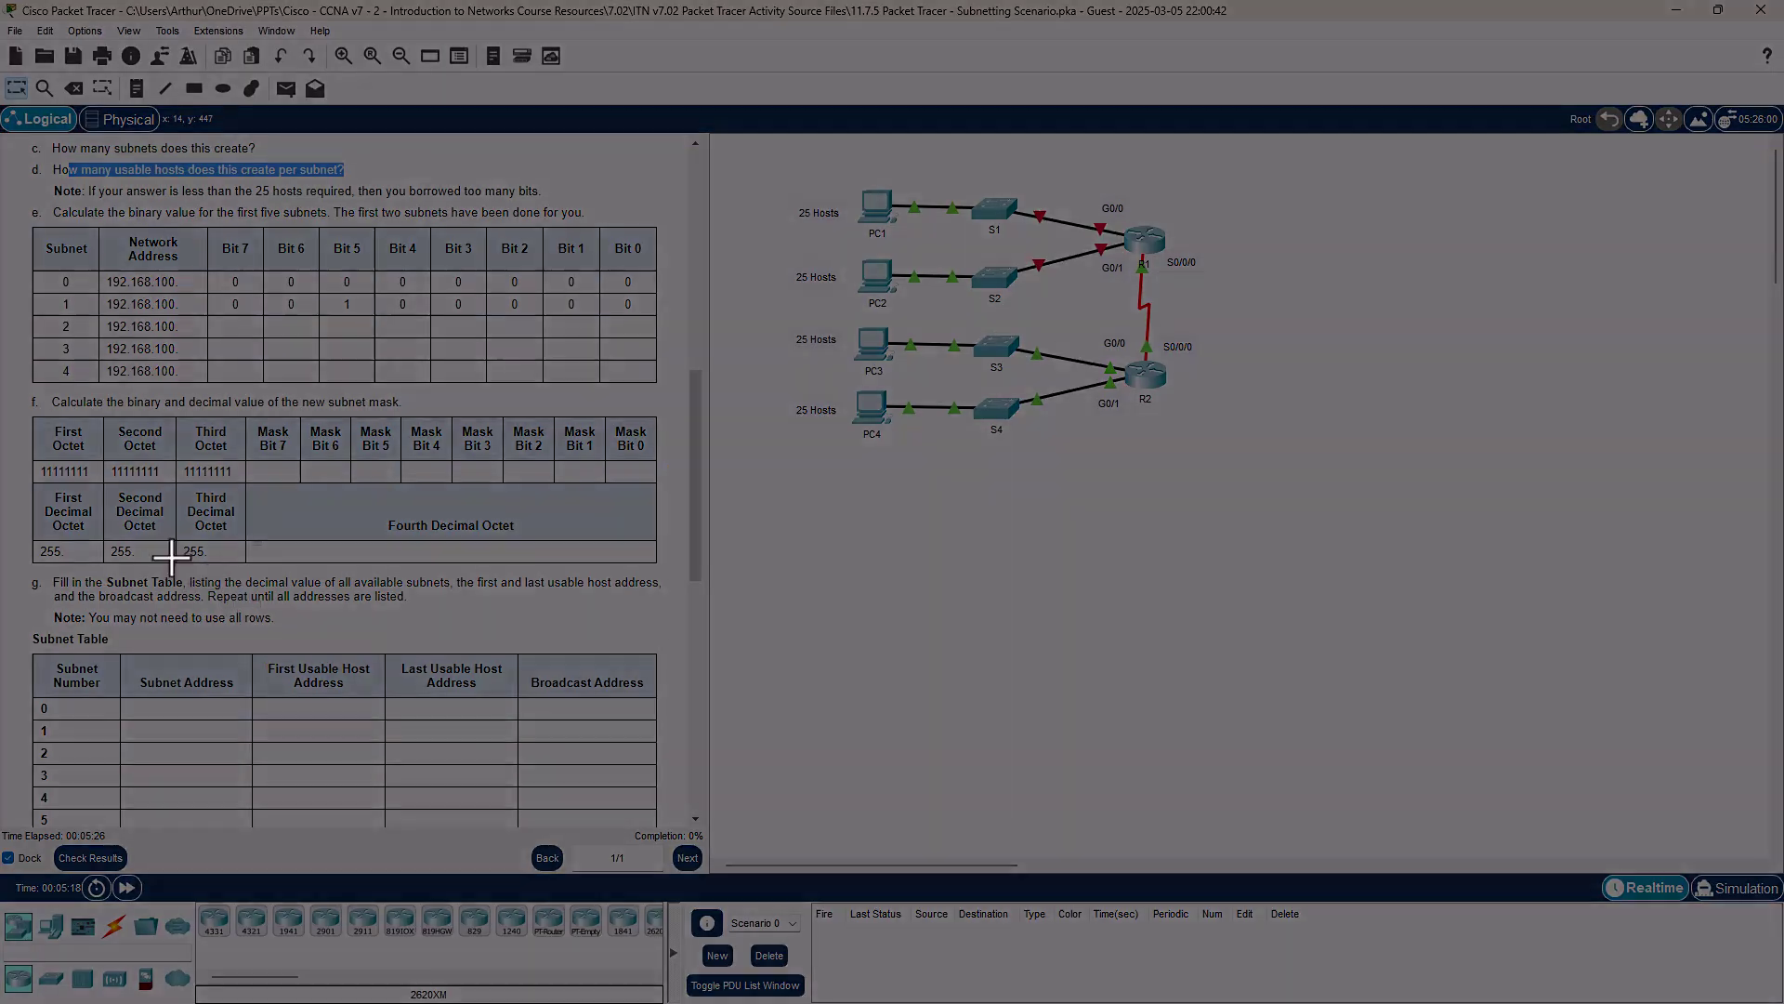
{"action": "left_click_drag", "start_coordinate": [25, 405], "coordinate": [672, 571]}
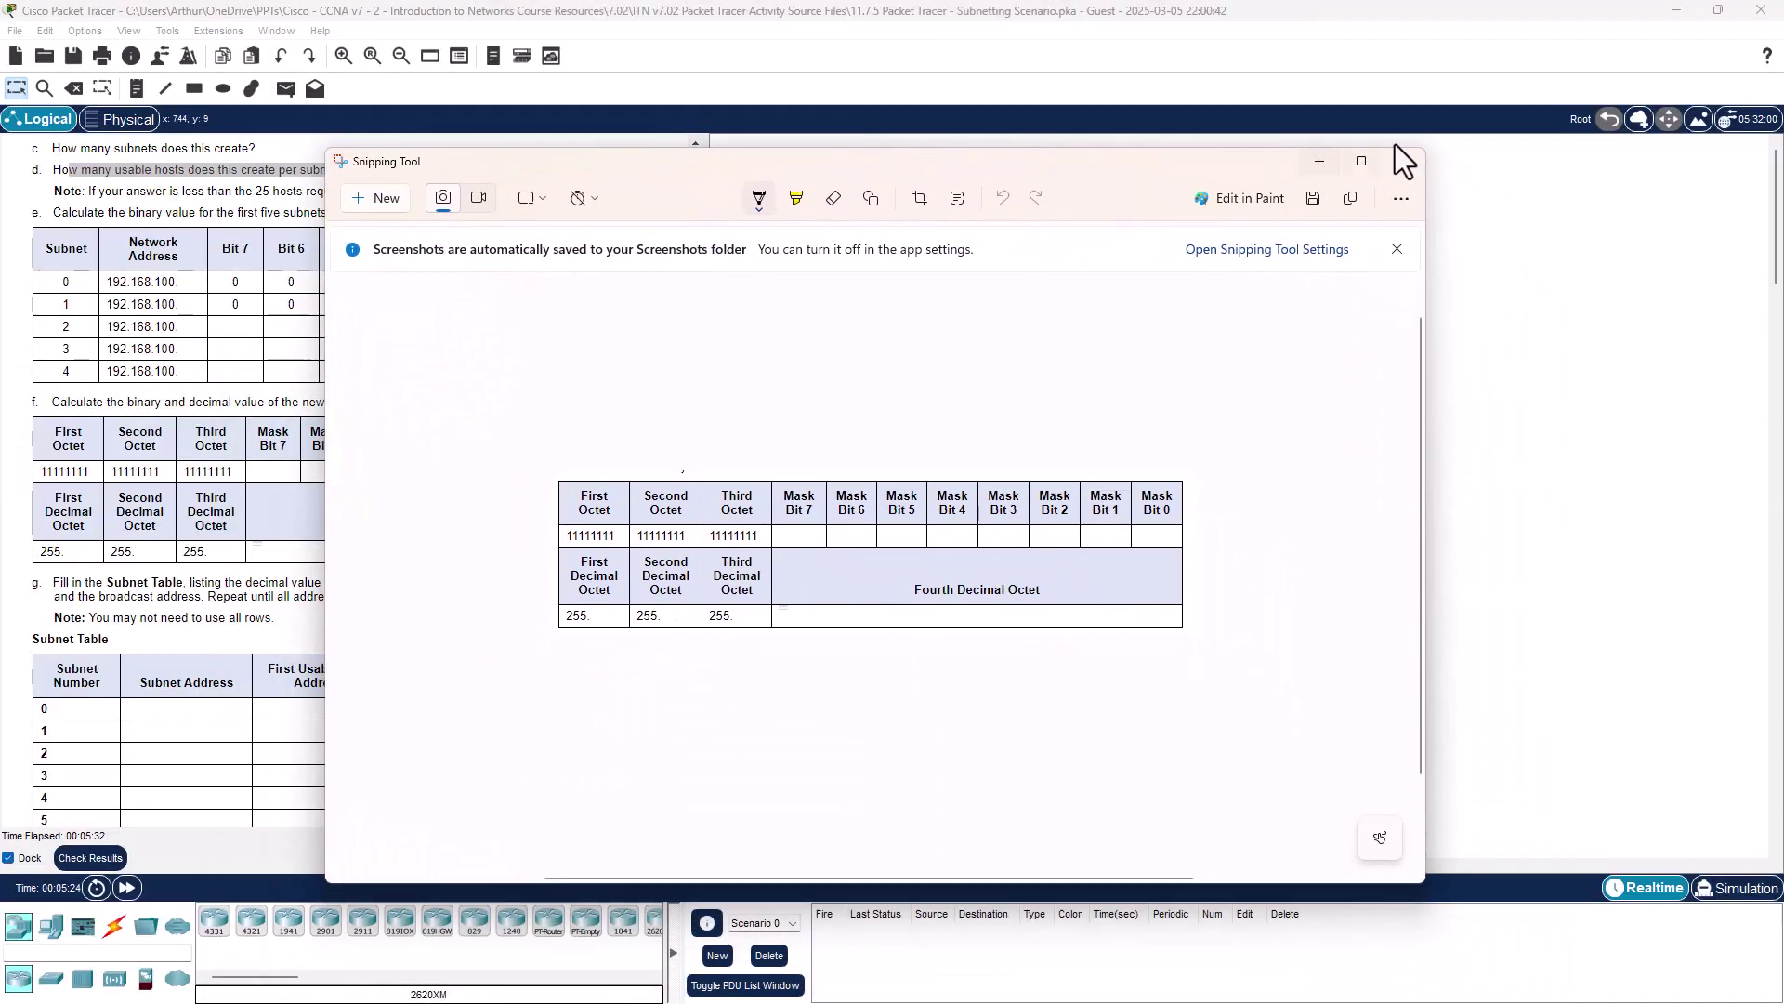
{"action": "left_click", "coordinate": [1359, 159]}
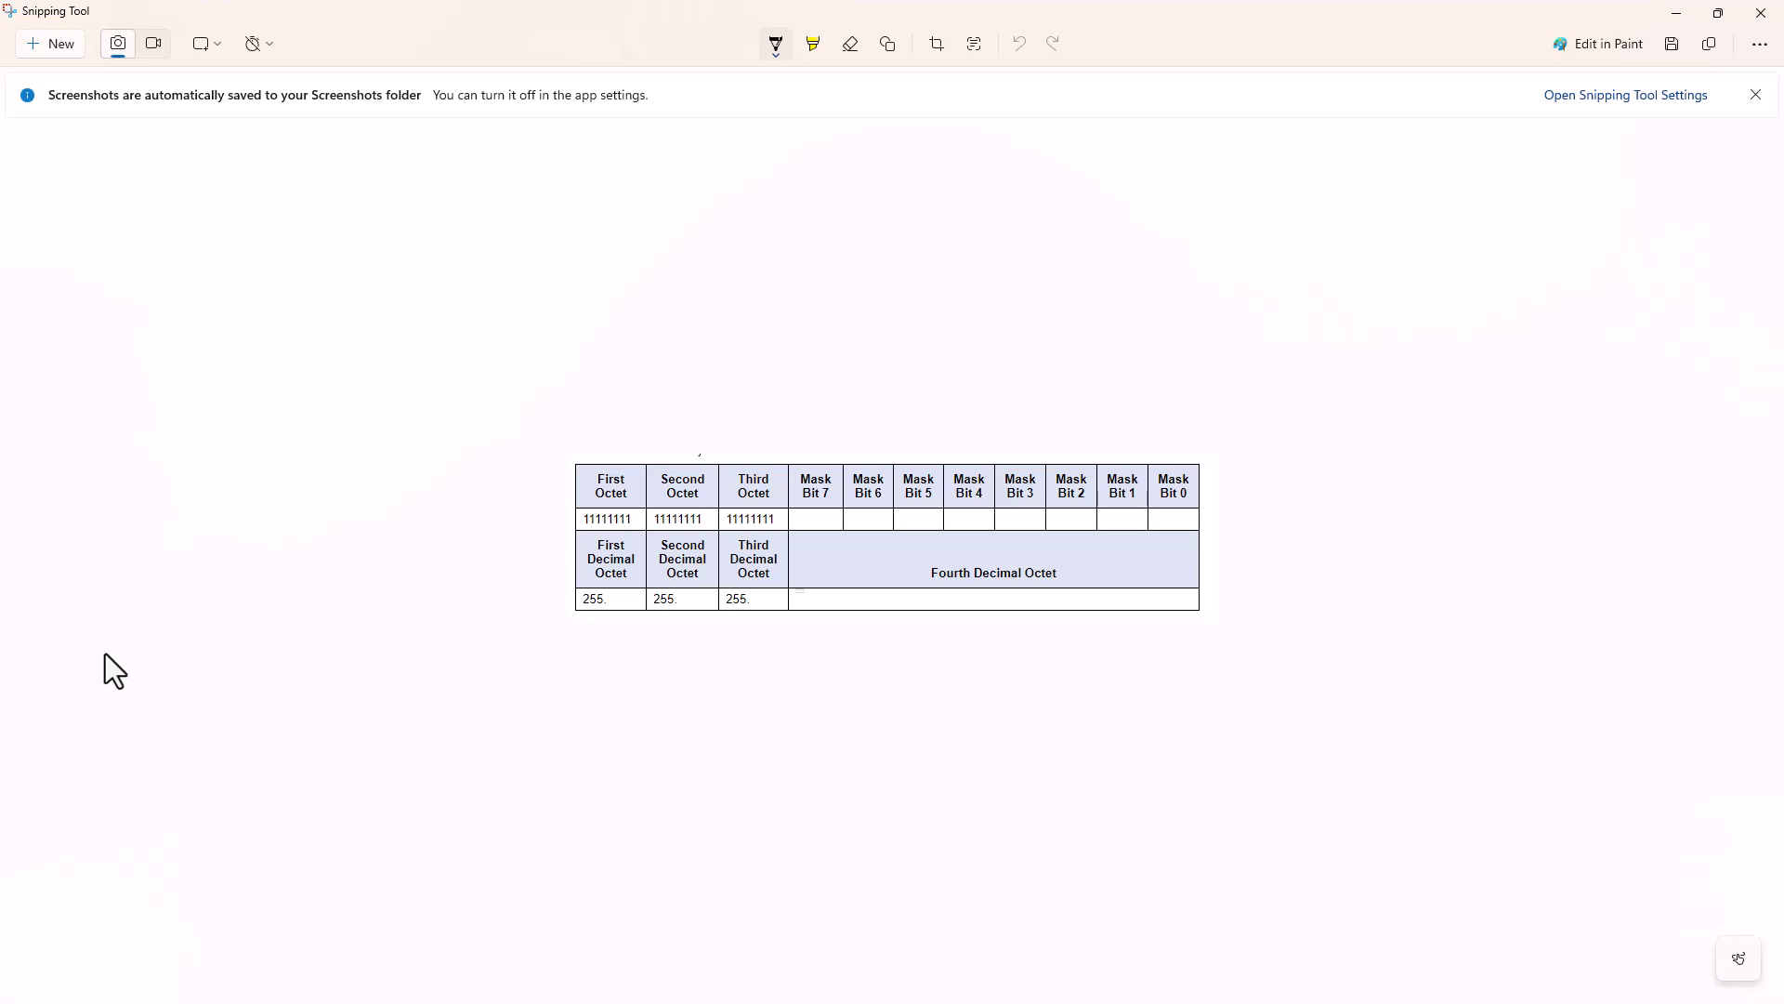
- Handwrite 0 in Mask Bits 0 and 1, and the place values 1 through 128 above the eight mask bit columns
{"action": "left_click_drag", "start_coordinate": [1177, 512], "coordinate": [1119, 513]}
{"action": "mouse_move", "coordinate": [1171, 412]}
{"action": "left_mouse_down"}
{"action": "mouse_move", "coordinate": [1176, 437]}
{"action": "mouse_move", "coordinate": [1061, 453]}
{"action": "left_mouse_up"}
{"action": "mouse_move", "coordinate": [1049, 430]}
{"action": "left_mouse_down"}
{"action": "mouse_move", "coordinate": [902, 433]}
{"action": "mouse_move", "coordinate": [895, 458]}
{"action": "mouse_move", "coordinate": [915, 440]}
{"action": "mouse_move", "coordinate": [922, 457]}
{"action": "mouse_move", "coordinate": [861, 449]}
{"action": "left_mouse_up"}
{"action": "mouse_move", "coordinate": [873, 434]}
{"action": "left_mouse_down"}
{"action": "mouse_move", "coordinate": [873, 457]}
{"action": "mouse_move", "coordinate": [795, 459]}
{"action": "left_mouse_up"}
{"action": "left_click_drag", "start_coordinate": [808, 440], "coordinate": [816, 458]}
{"action": "left_click_drag", "start_coordinate": [822, 439], "coordinate": [815, 453]}
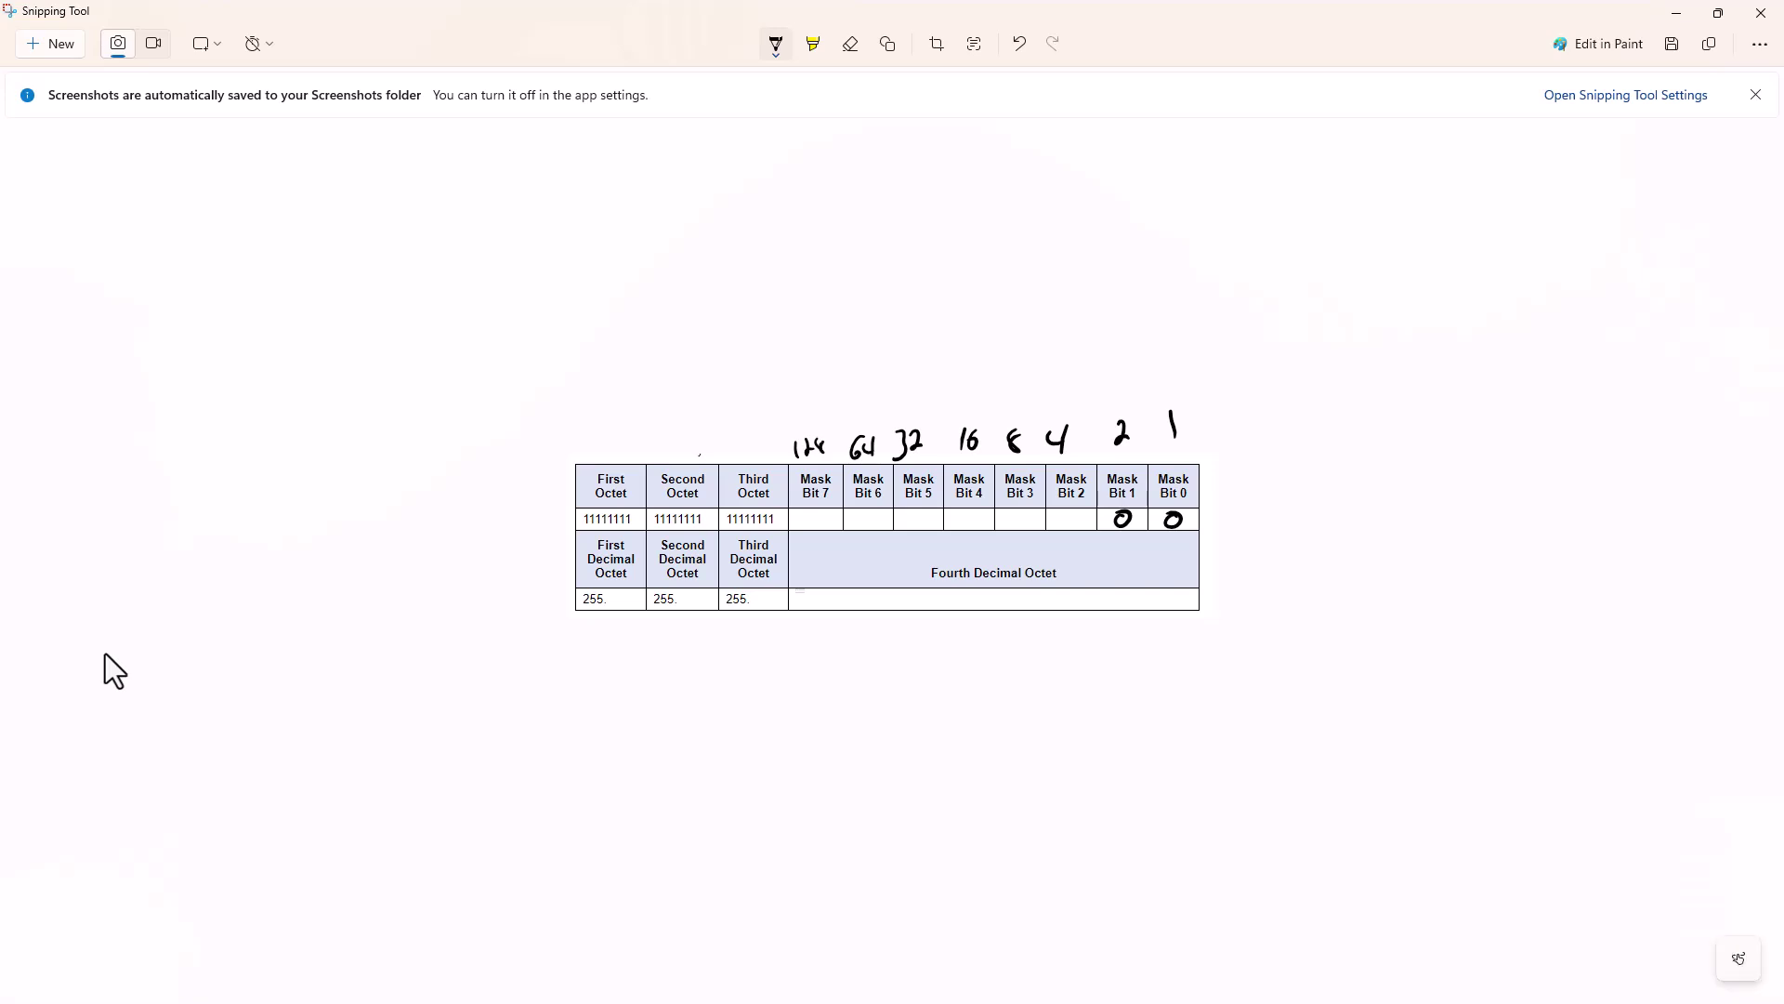
- Complete the mask bits as 11100000, write 224 as the fourth decimal octet, underline Mask Bit 5, and minimize the snip
{"action": "left_click_drag", "start_coordinate": [1071, 510], "coordinate": [815, 539]}
{"action": "mouse_move", "coordinate": [819, 591]}
{"action": "left_mouse_down"}
{"action": "mouse_move", "coordinate": [835, 612]}
{"action": "mouse_move", "coordinate": [880, 610]}
{"action": "left_mouse_up"}
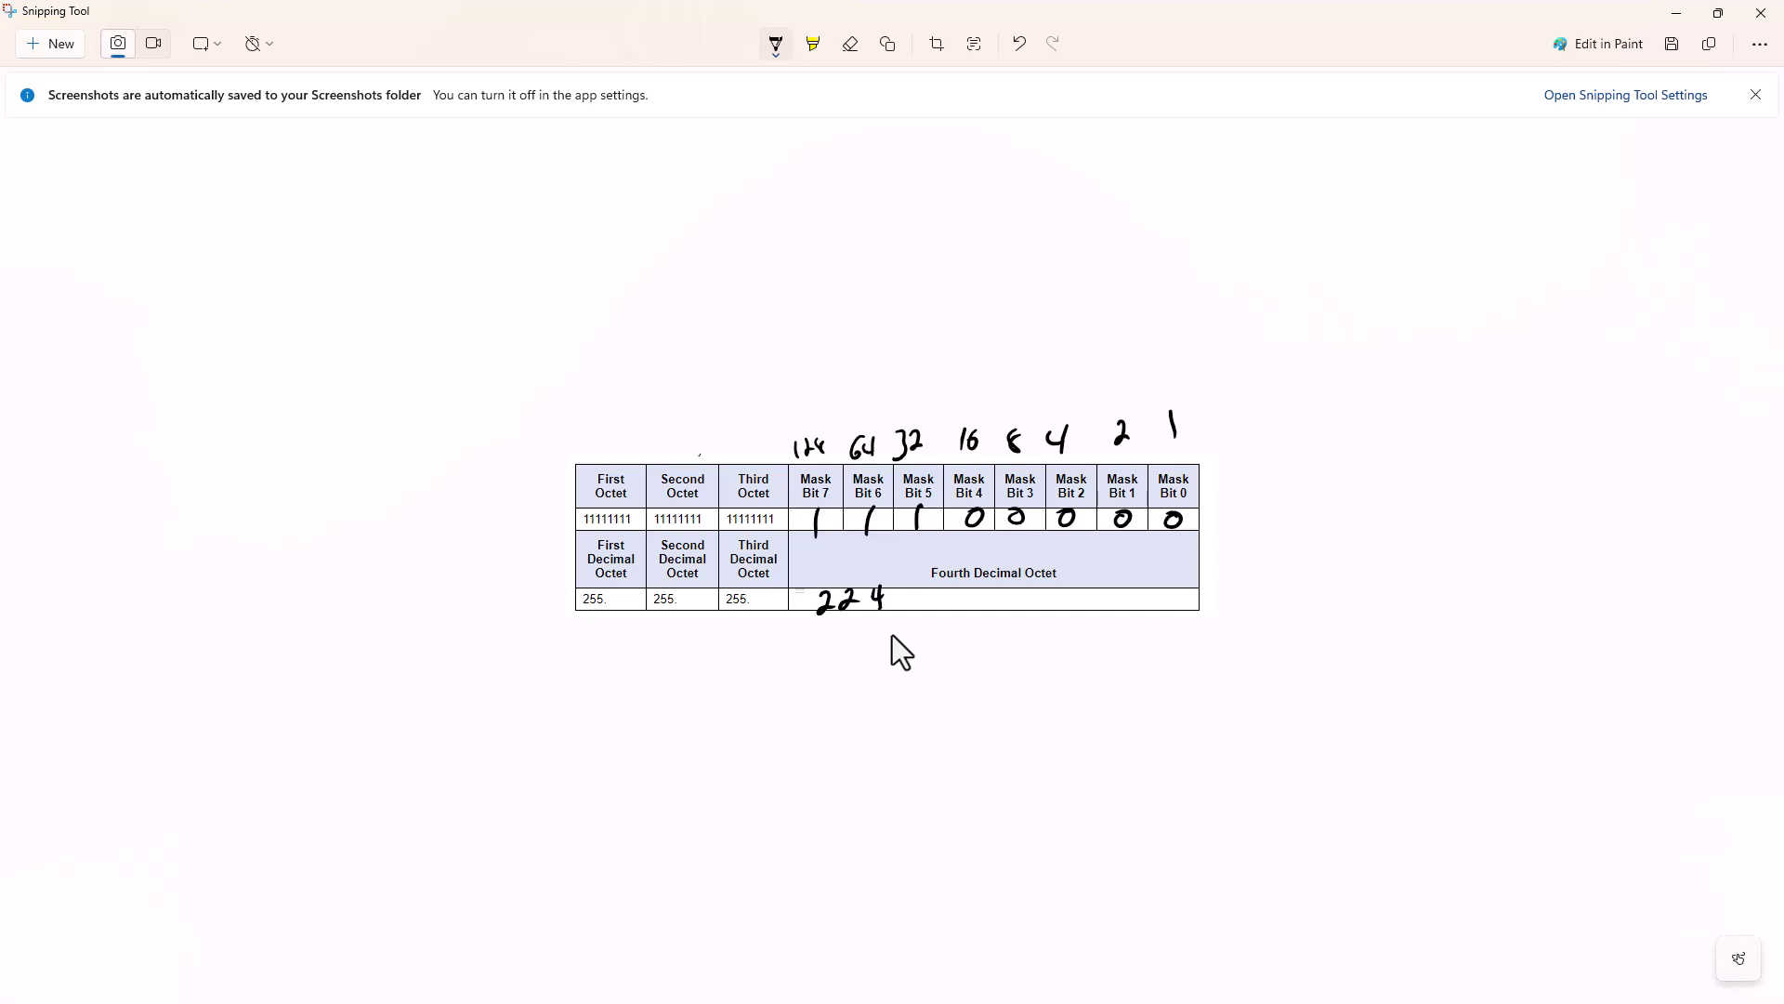
{"action": "left_click_drag", "start_coordinate": [903, 546], "coordinate": [934, 542]}
{"action": "key", "text": "super+Down"}
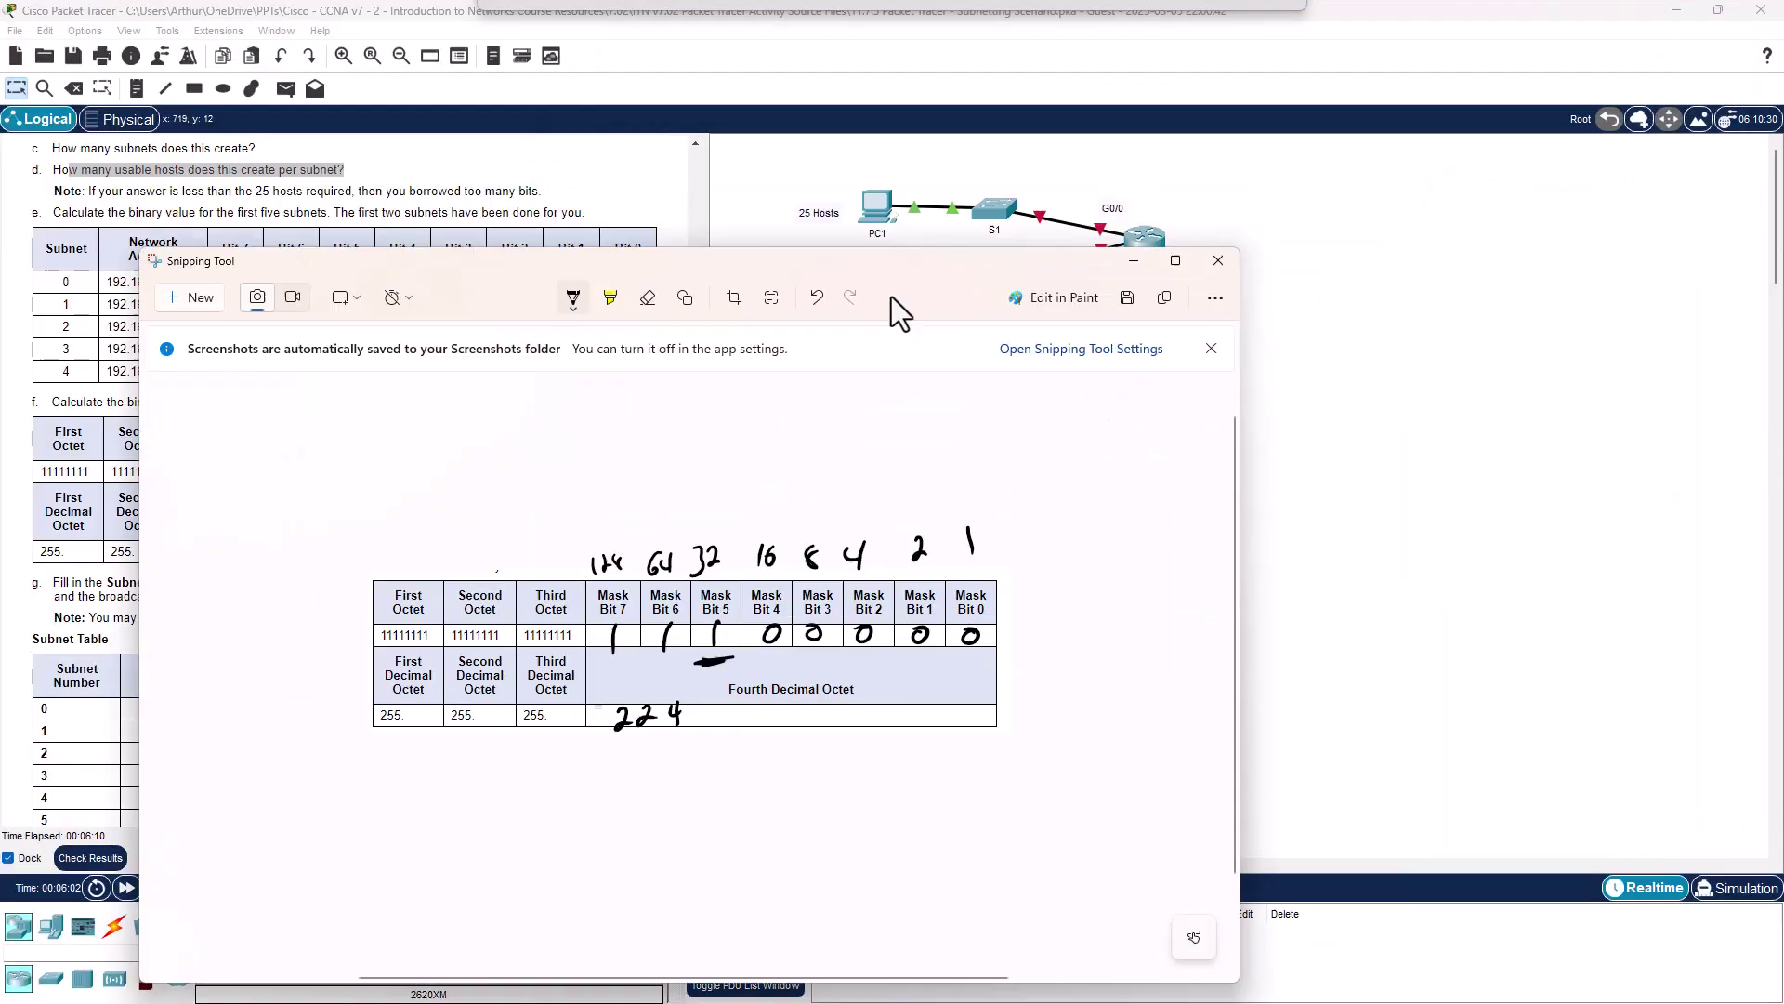
{"action": "key", "text": "super+Down"}
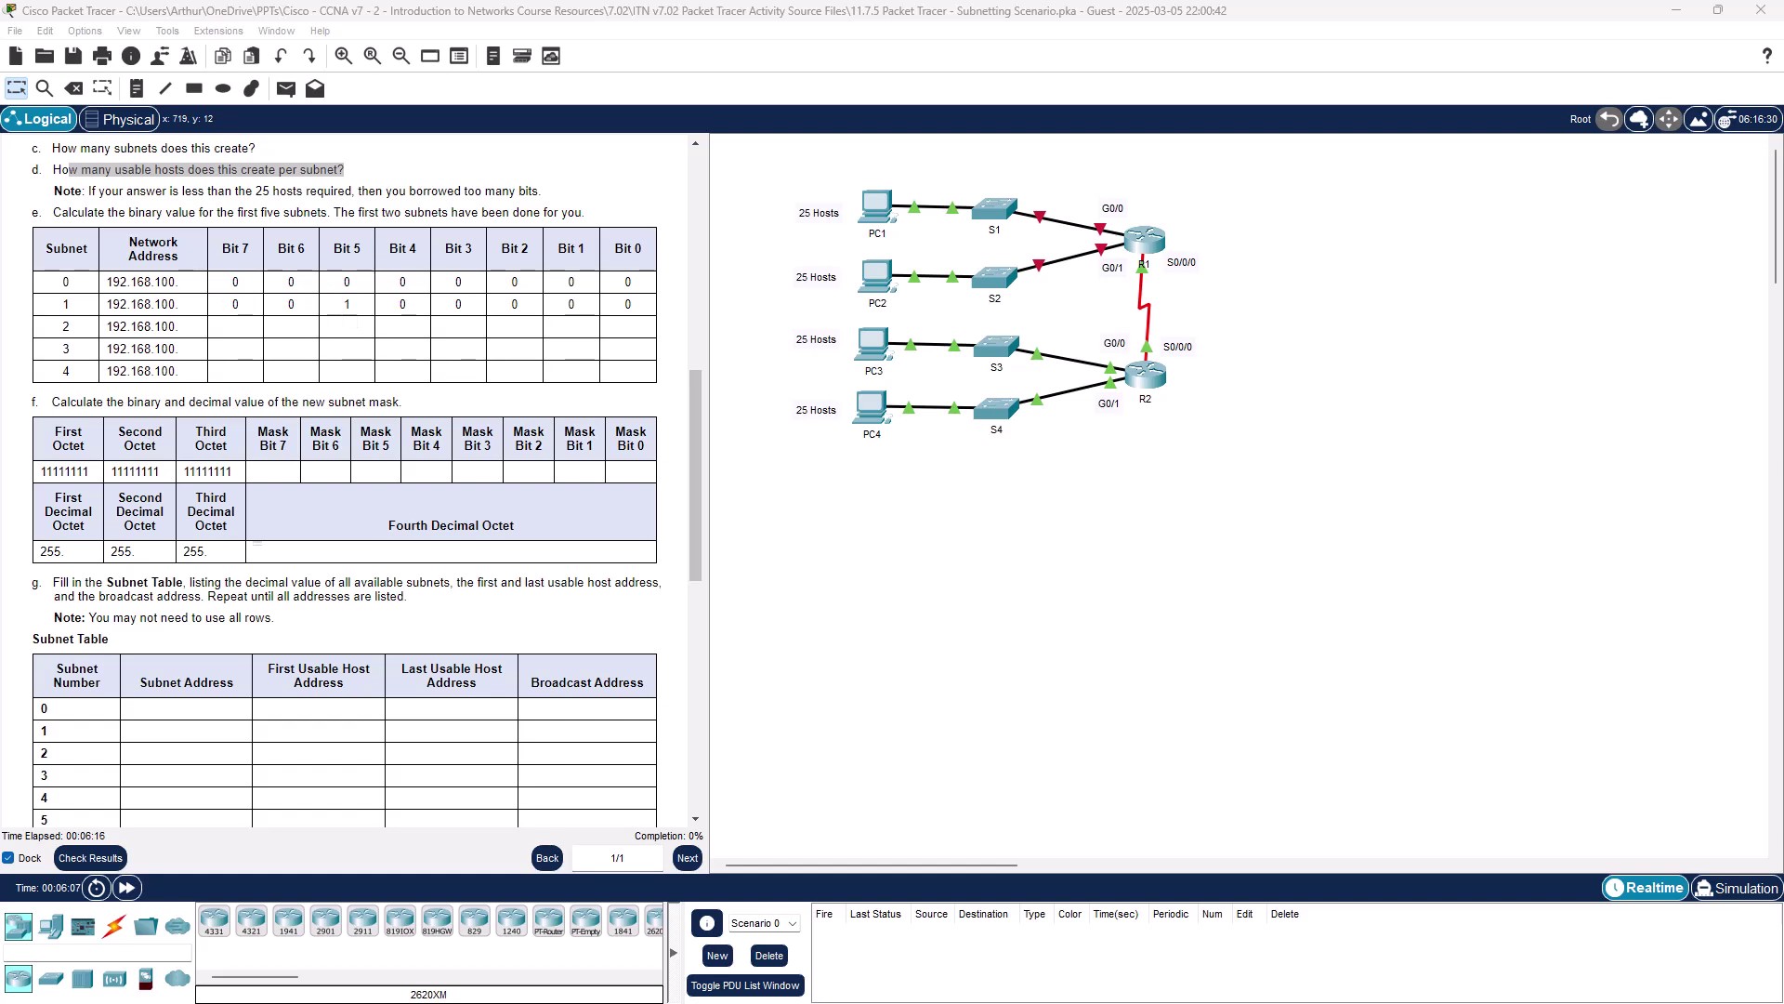
- Capture the empty Subnet Table of question g in Snipping Tool and enlarge the snip to full screen
{"action": "scroll", "coordinate": [404, 554], "scroll_direction": "down", "scroll_amount": 4}
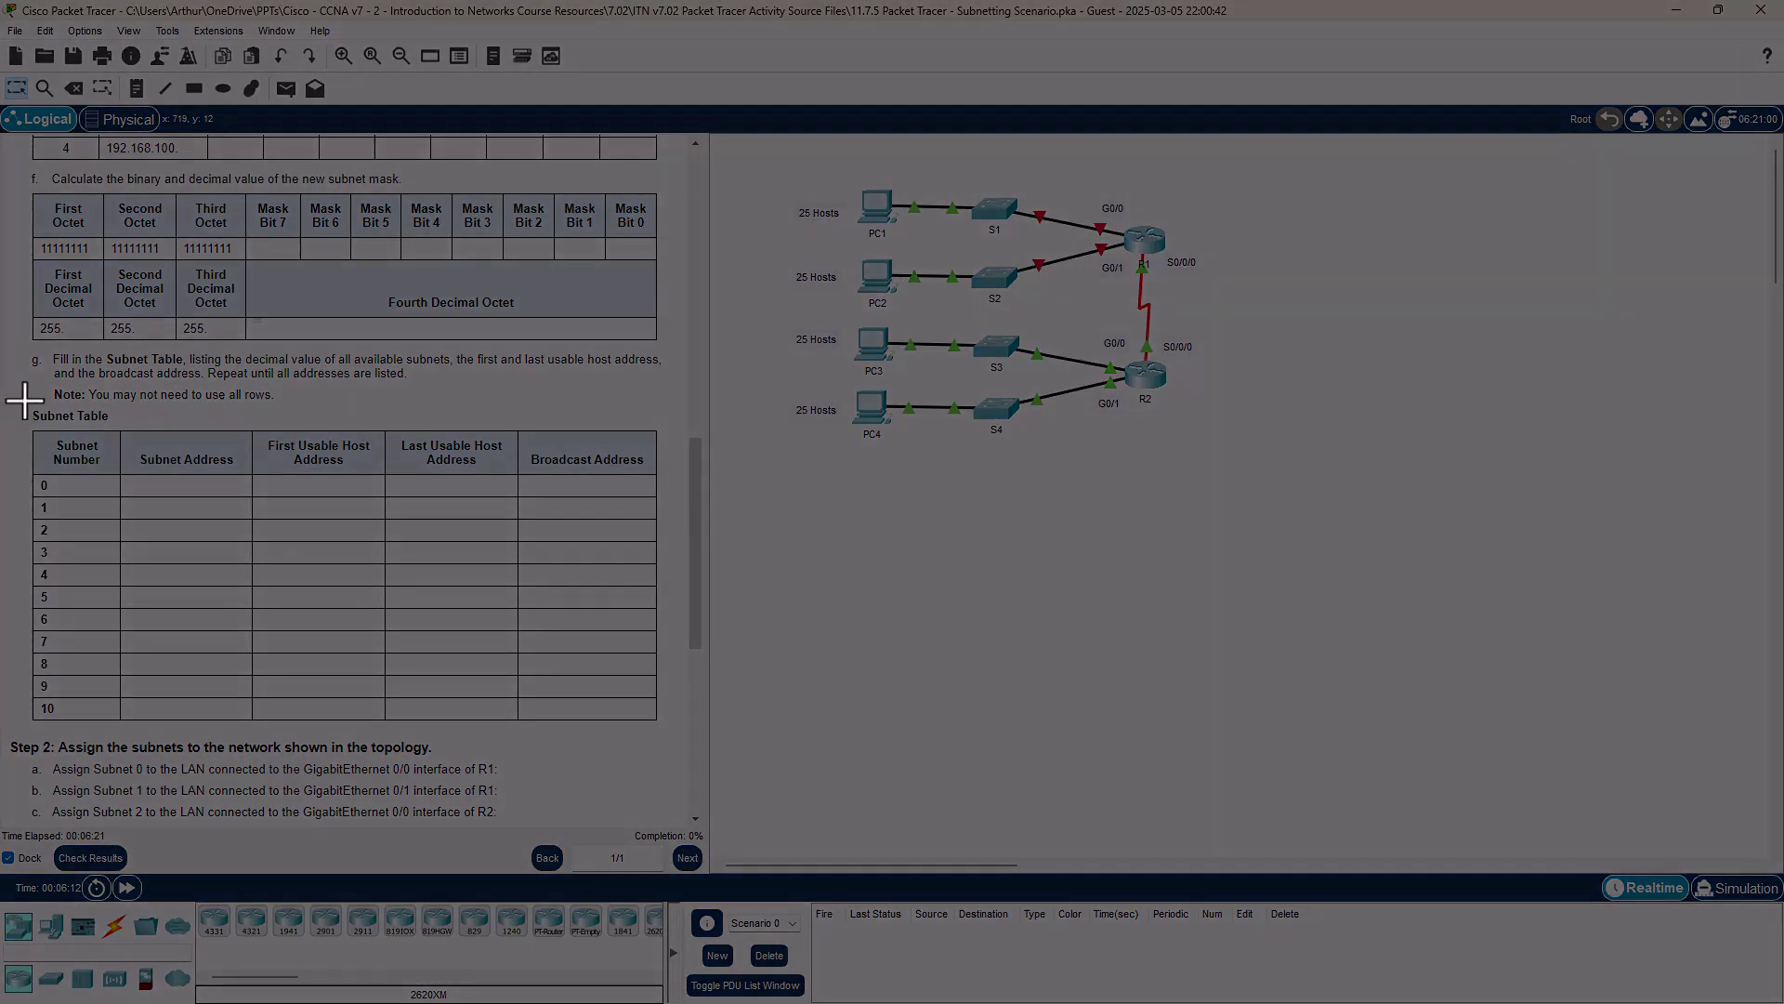
{"action": "left_click_drag", "start_coordinate": [24, 398], "coordinate": [669, 730]}
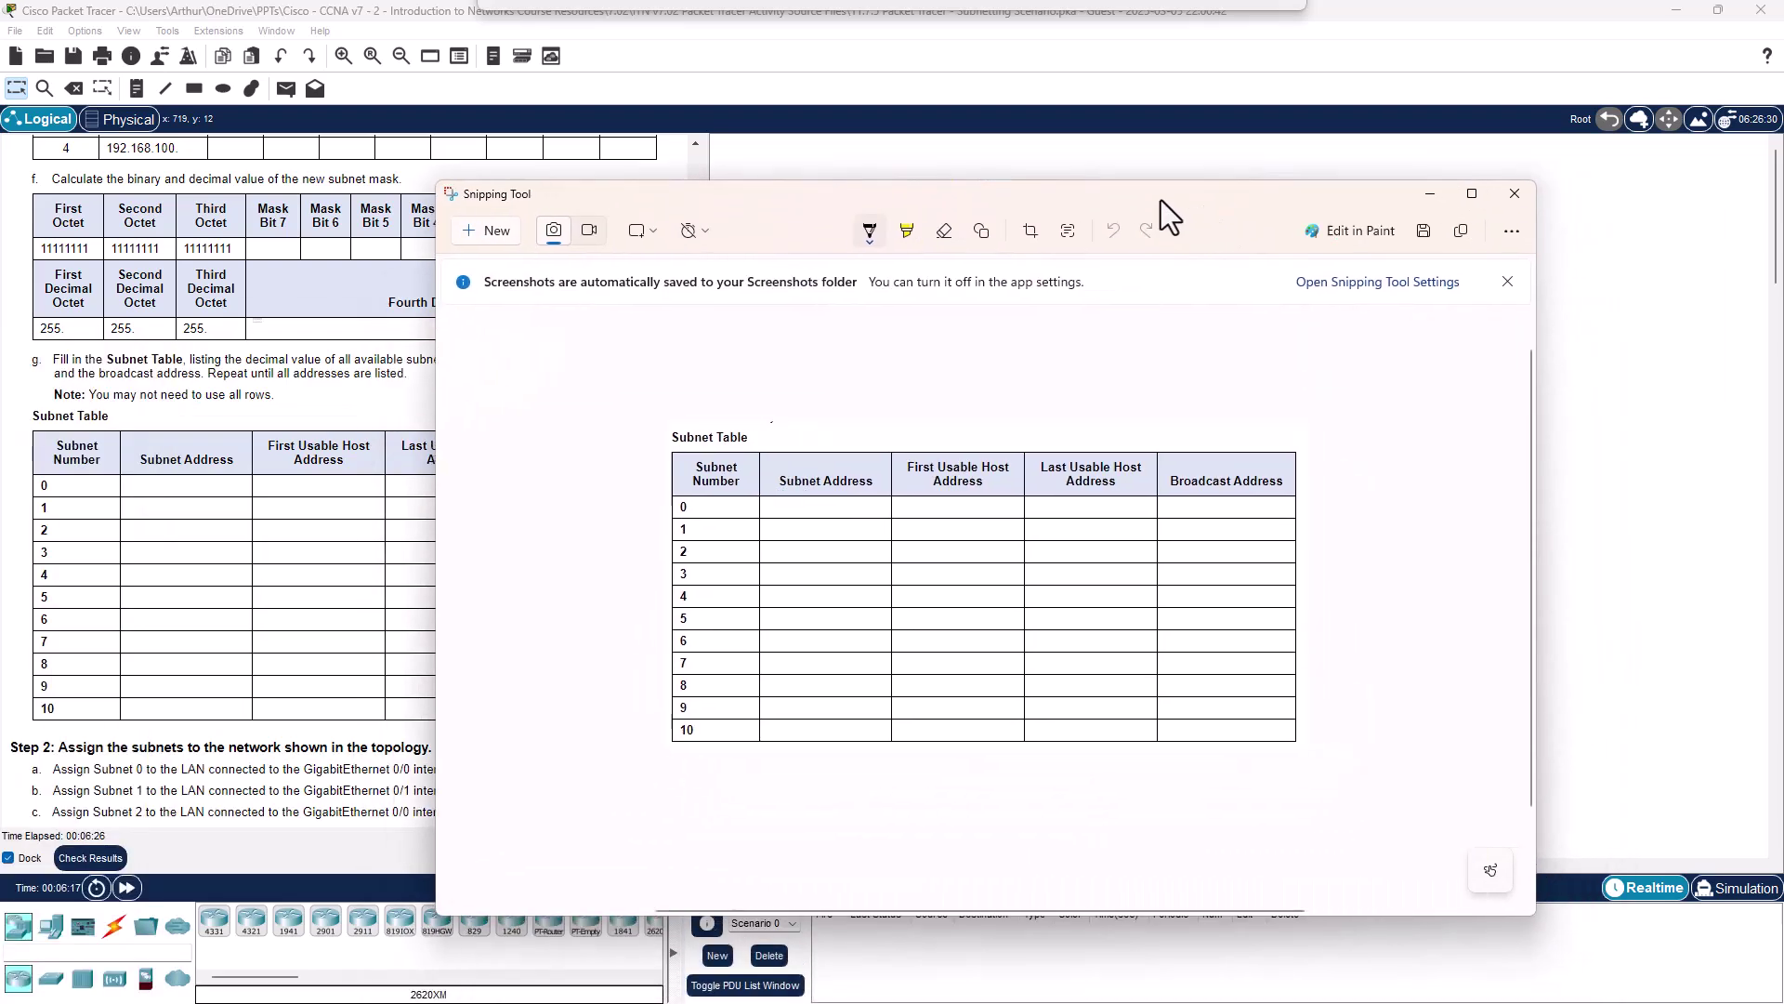
{"action": "left_click", "coordinate": [1474, 192]}
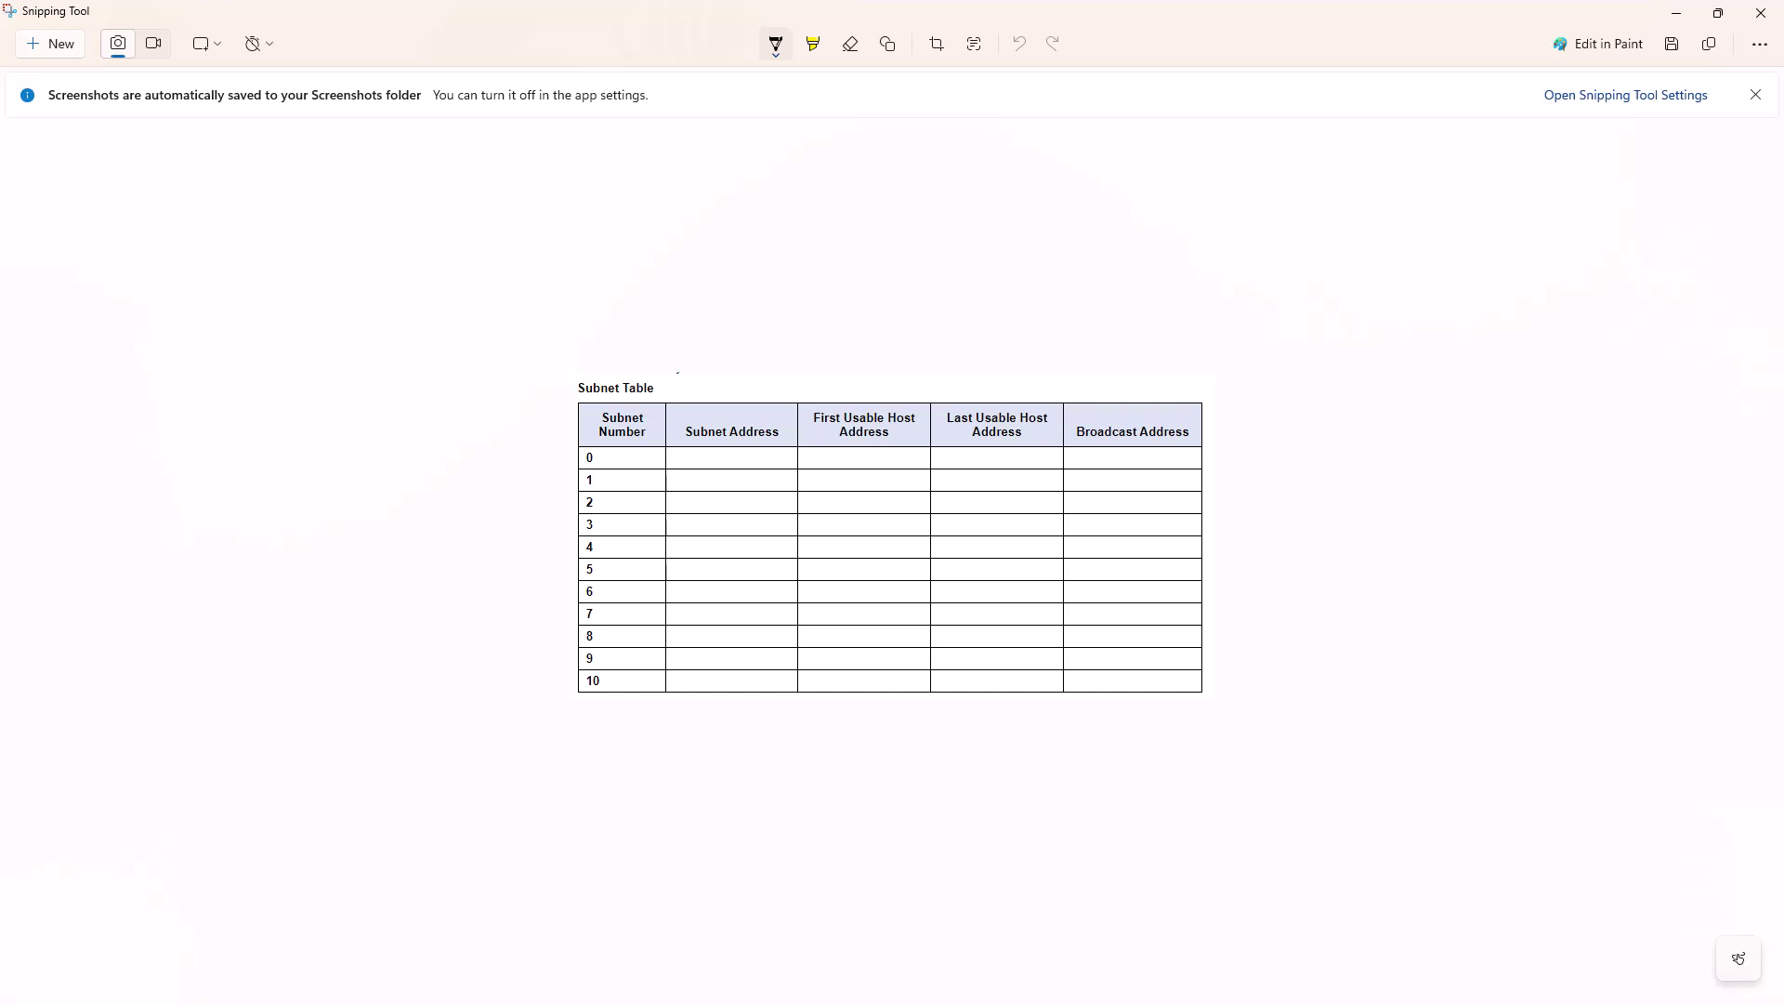
- Handwrite the address pattern 192.168.100.X in the blank area above the Subnet Table
{"action": "mouse_move", "coordinate": [685, 215]}
{"action": "left_mouse_down"}
{"action": "mouse_move", "coordinate": [673, 270]}
{"action": "mouse_move", "coordinate": [716, 232]}
{"action": "mouse_move", "coordinate": [712, 262]}
{"action": "mouse_move", "coordinate": [786, 249]}
{"action": "mouse_move", "coordinate": [804, 219]}
{"action": "mouse_move", "coordinate": [800, 238]}
{"action": "mouse_move", "coordinate": [825, 244]}
{"action": "mouse_move", "coordinate": [831, 223]}
{"action": "mouse_move", "coordinate": [849, 238]}
{"action": "mouse_move", "coordinate": [920, 220]}
{"action": "left_mouse_up"}
{"action": "left_click", "coordinate": [763, 246]}
{"action": "left_click", "coordinate": [848, 240]}
{"action": "left_click", "coordinate": [950, 231]}
{"action": "left_click_drag", "start_coordinate": [1035, 178], "coordinate": [961, 262]}
{"action": "left_click_drag", "start_coordinate": [970, 183], "coordinate": [1054, 268]}
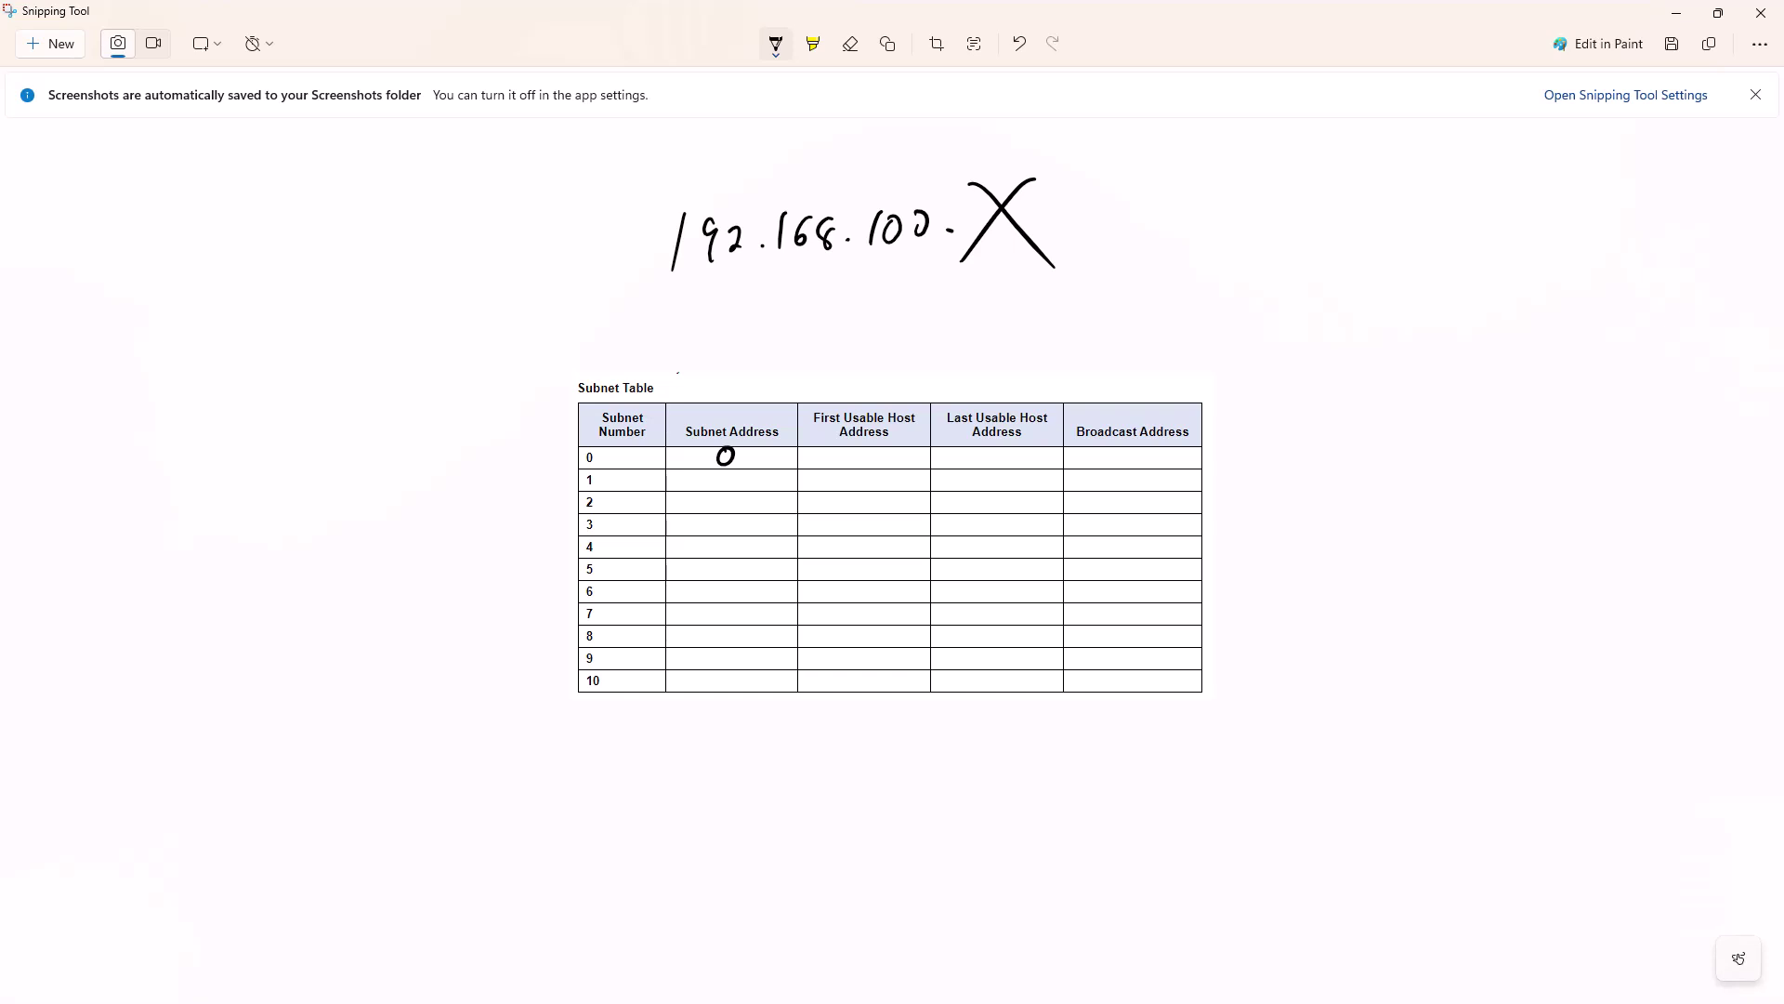
- Fill the Subnet Address column for subnets 0 to 7 with 0, 32, 64, 96, 128, 160, 192 and 224
{"action": "mouse_move", "coordinate": [712, 474]}
{"action": "left_mouse_down"}
{"action": "mouse_move", "coordinate": [711, 490]}
{"action": "mouse_move", "coordinate": [741, 488]}
{"action": "mouse_move", "coordinate": [711, 509]}
{"action": "mouse_move", "coordinate": [736, 511]}
{"action": "left_mouse_up"}
{"action": "mouse_move", "coordinate": [719, 520]}
{"action": "left_mouse_down"}
{"action": "mouse_move", "coordinate": [697, 555]}
{"action": "mouse_move", "coordinate": [731, 543]}
{"action": "mouse_move", "coordinate": [704, 577]}
{"action": "mouse_move", "coordinate": [718, 574]}
{"action": "left_mouse_up"}
{"action": "left_click_drag", "start_coordinate": [733, 561], "coordinate": [702, 602]}
{"action": "left_click_drag", "start_coordinate": [723, 586], "coordinate": [717, 601]}
{"action": "mouse_move", "coordinate": [733, 586]}
{"action": "left_mouse_down"}
{"action": "mouse_move", "coordinate": [743, 599]}
{"action": "mouse_move", "coordinate": [700, 625]}
{"action": "mouse_move", "coordinate": [718, 625]}
{"action": "left_mouse_up"}
{"action": "left_click_drag", "start_coordinate": [719, 605], "coordinate": [749, 624]}
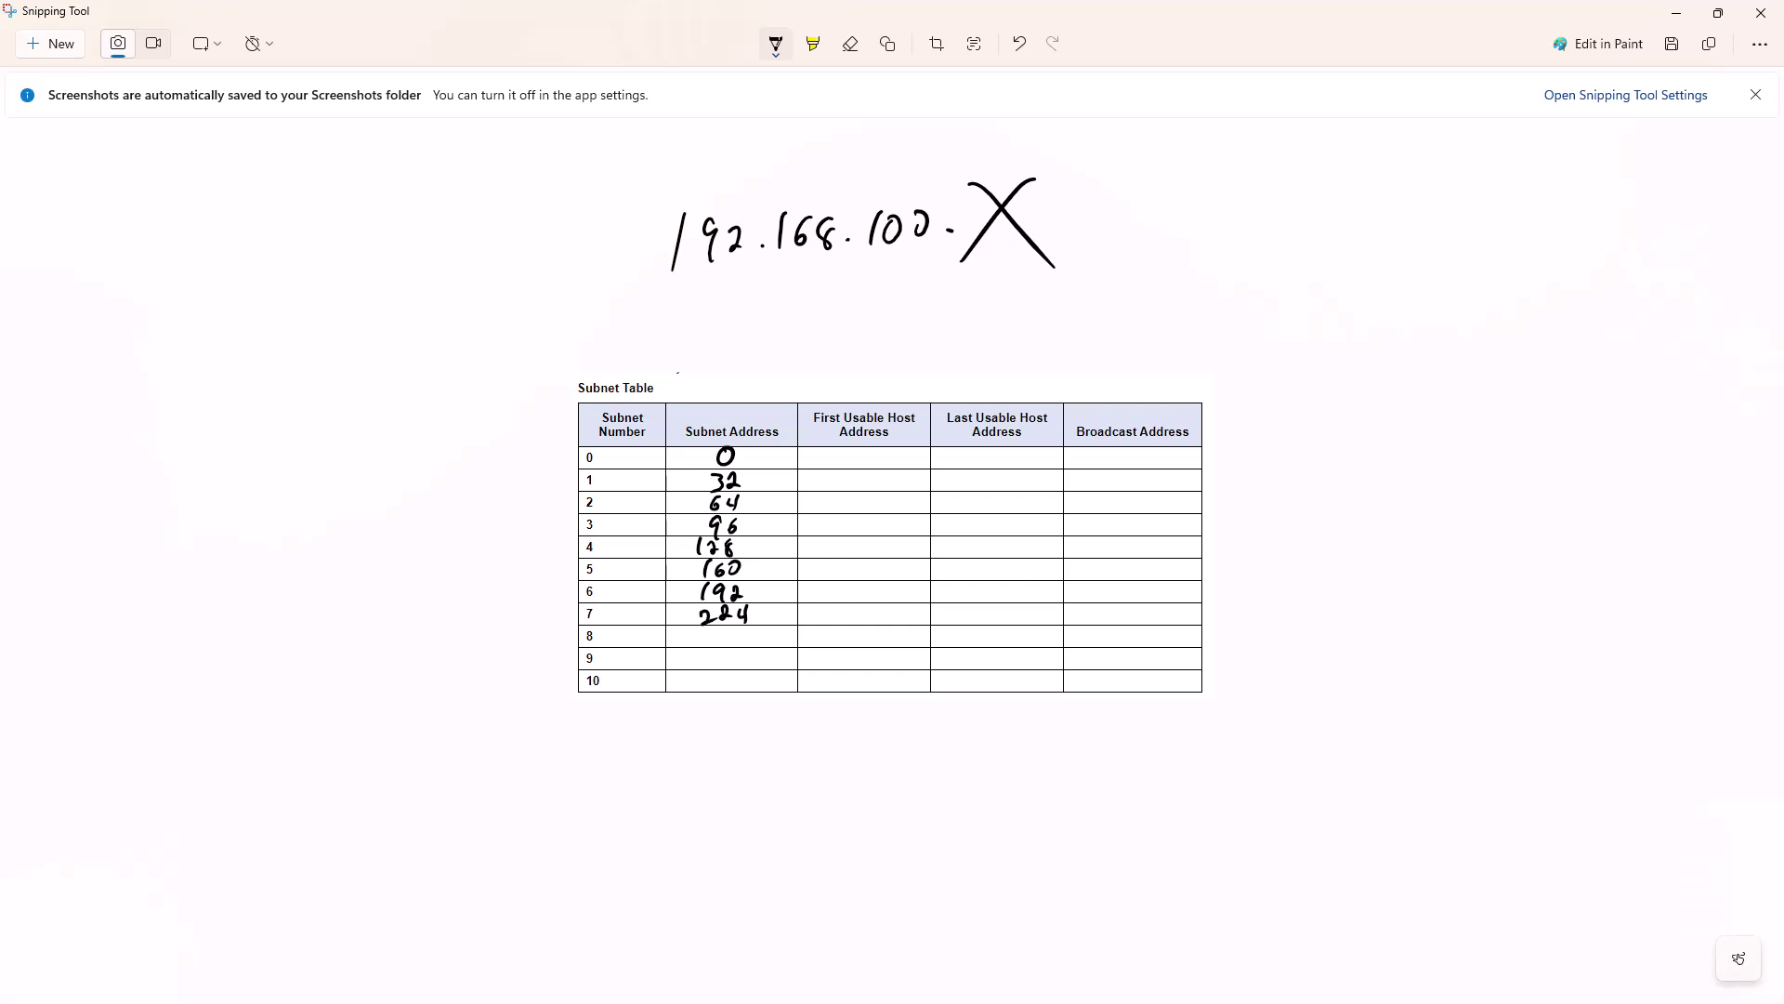
- Fill the Broadcast Address column for subnets 0 to 7 with 31, 63, 95, 127, 159, 191, 223 and 255
{"action": "mouse_move", "coordinate": [1101, 450]}
{"action": "left_mouse_down"}
{"action": "mouse_move", "coordinate": [1097, 470]}
{"action": "mouse_move", "coordinate": [1120, 468]}
{"action": "left_mouse_up"}
{"action": "mouse_move", "coordinate": [1080, 609]}
{"action": "left_mouse_down"}
{"action": "mouse_move", "coordinate": [1113, 622]}
{"action": "mouse_move", "coordinate": [1084, 583]}
{"action": "mouse_move", "coordinate": [1100, 599]}
{"action": "left_mouse_up"}
{"action": "mouse_move", "coordinate": [1103, 582]}
{"action": "left_mouse_down"}
{"action": "mouse_move", "coordinate": [1118, 599]}
{"action": "mouse_move", "coordinate": [1078, 576]}
{"action": "left_mouse_up"}
{"action": "mouse_move", "coordinate": [1108, 560]}
{"action": "left_mouse_down"}
{"action": "mouse_move", "coordinate": [1121, 574]}
{"action": "mouse_move", "coordinate": [1091, 539]}
{"action": "mouse_move", "coordinate": [1087, 554]}
{"action": "left_mouse_up"}
{"action": "mouse_move", "coordinate": [1103, 536]}
{"action": "left_mouse_down"}
{"action": "mouse_move", "coordinate": [1100, 556]}
{"action": "mouse_move", "coordinate": [1120, 540]}
{"action": "mouse_move", "coordinate": [1124, 558]}
{"action": "left_mouse_up"}
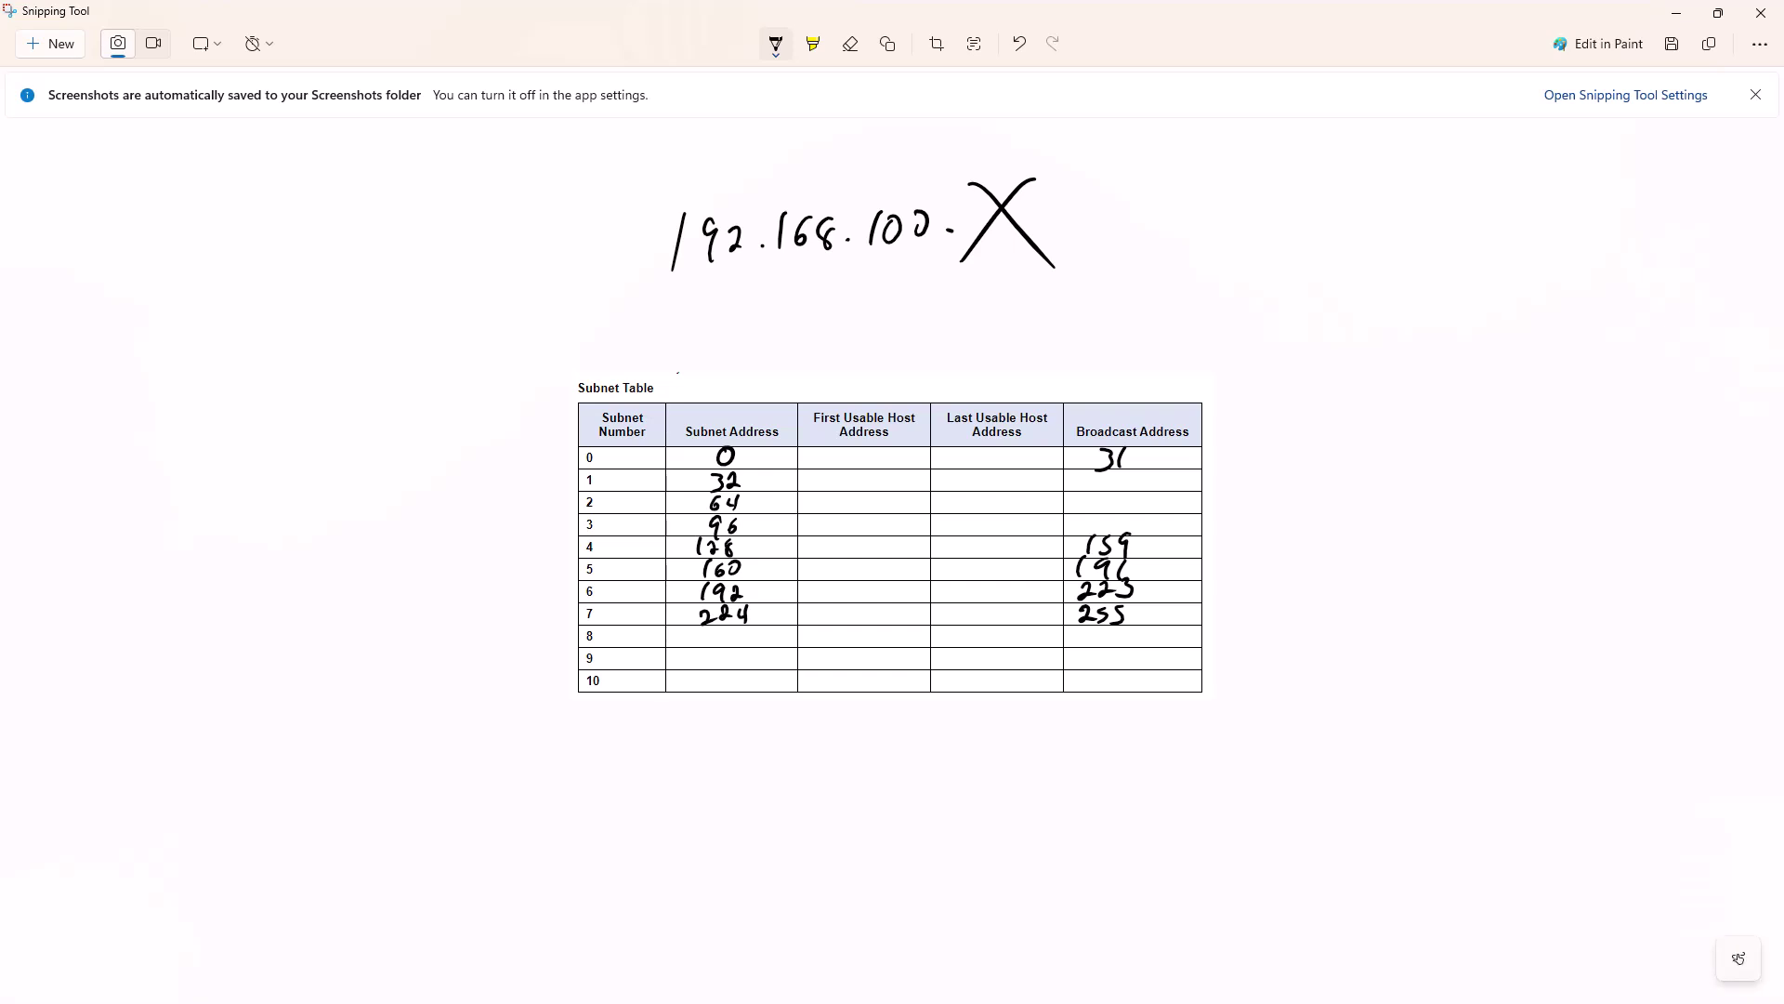
{"action": "mouse_move", "coordinate": [1091, 493]}
{"action": "left_mouse_down"}
{"action": "mouse_move", "coordinate": [1089, 511]}
{"action": "mouse_move", "coordinate": [1127, 511]}
{"action": "mouse_move", "coordinate": [1093, 484]}
{"action": "mouse_move", "coordinate": [1107, 492]}
{"action": "left_mouse_up"}
{"action": "mouse_move", "coordinate": [1132, 501]}
{"action": "left_mouse_down"}
{"action": "mouse_move", "coordinate": [1097, 484]}
{"action": "mouse_move", "coordinate": [1112, 479]}
{"action": "left_mouse_up"}
{"action": "mouse_move", "coordinate": [1107, 472]}
{"action": "left_mouse_down"}
{"action": "mouse_move", "coordinate": [1130, 480]}
{"action": "mouse_move", "coordinate": [1102, 512]}
{"action": "mouse_move", "coordinate": [1123, 506]}
{"action": "mouse_move", "coordinate": [1089, 530]}
{"action": "mouse_move", "coordinate": [1125, 531]}
{"action": "left_mouse_up"}
- Fill the First Usable Host column with 1, 33, 65, 97, 129, 161, 193 and 225, and write 30 as subnet 0's last usable host
{"action": "left_click_drag", "start_coordinate": [853, 453], "coordinate": [852, 470]}
{"action": "left_click_drag", "start_coordinate": [969, 451], "coordinate": [968, 470]}
{"action": "left_click_drag", "start_coordinate": [992, 454], "coordinate": [994, 452]}
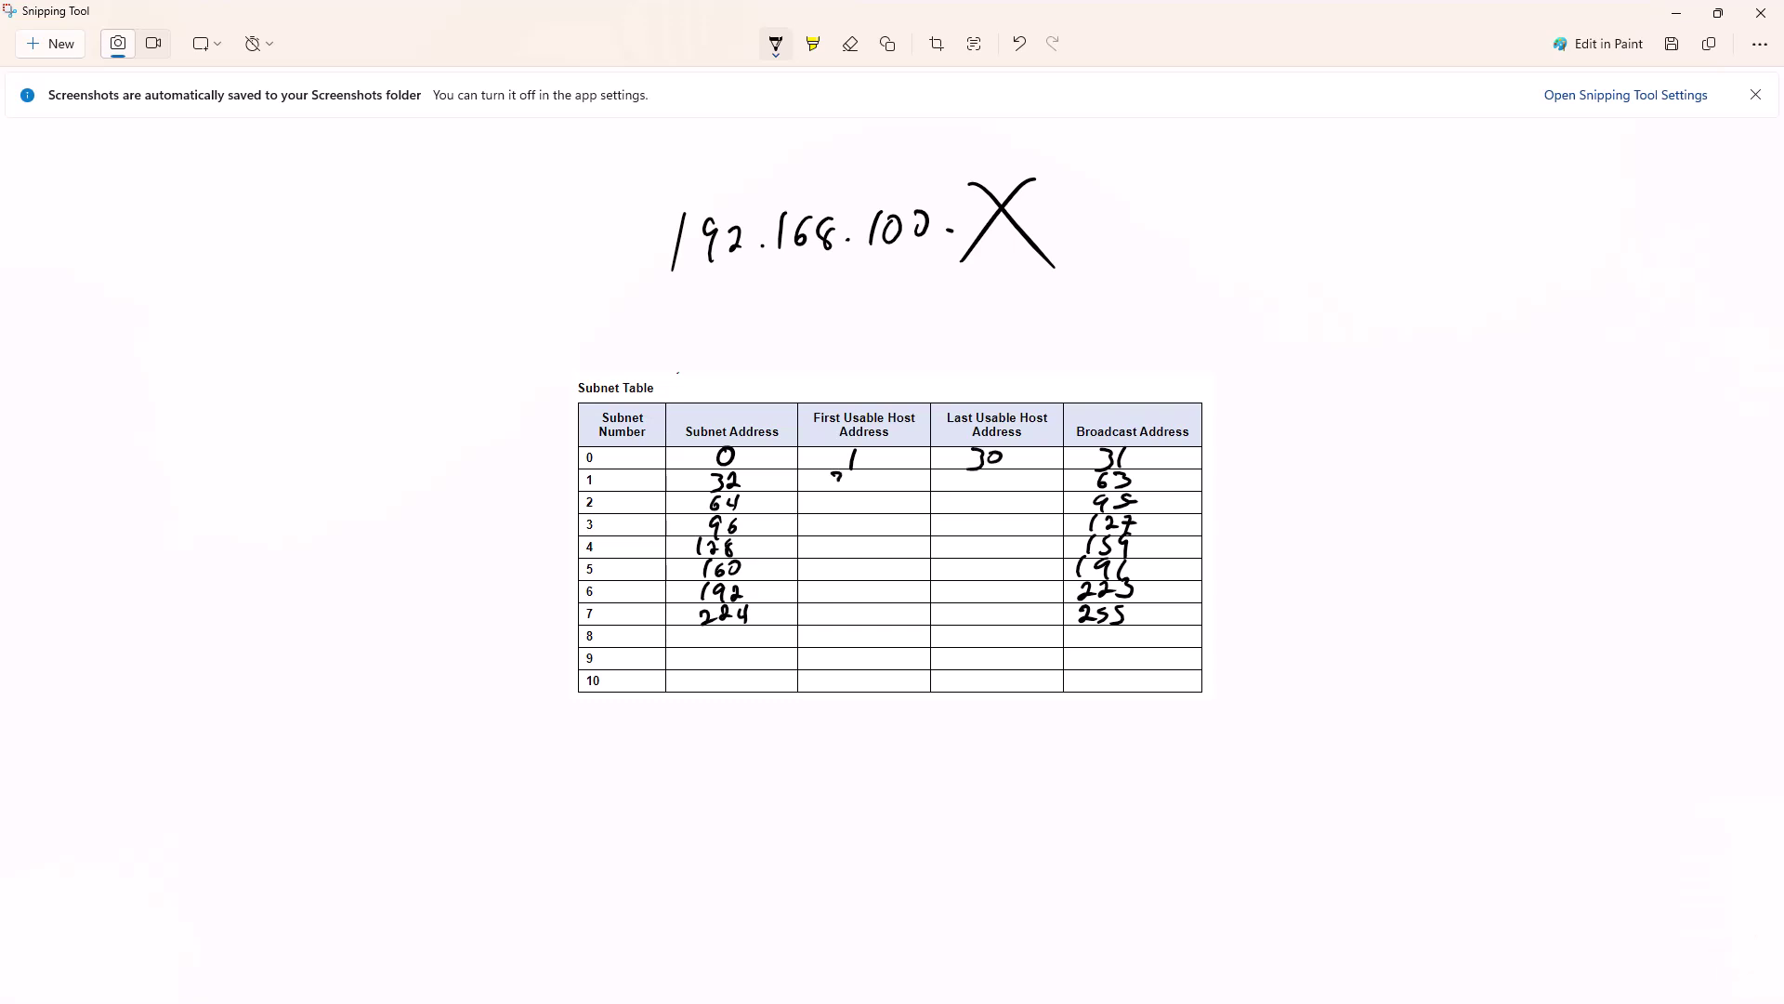
{"action": "mouse_move", "coordinate": [833, 472]}
{"action": "left_mouse_down"}
{"action": "mouse_move", "coordinate": [853, 489]}
{"action": "mouse_move", "coordinate": [831, 507]}
{"action": "mouse_move", "coordinate": [848, 537]}
{"action": "mouse_move", "coordinate": [829, 560]}
{"action": "mouse_move", "coordinate": [851, 556]}
{"action": "left_mouse_up"}
{"action": "left_click_drag", "start_coordinate": [865, 541], "coordinate": [827, 580]}
{"action": "left_click_drag", "start_coordinate": [844, 560], "coordinate": [832, 625]}
{"action": "left_click_drag", "start_coordinate": [837, 609], "coordinate": [848, 624]}
{"action": "left_click_drag", "start_coordinate": [855, 607], "coordinate": [843, 627]}
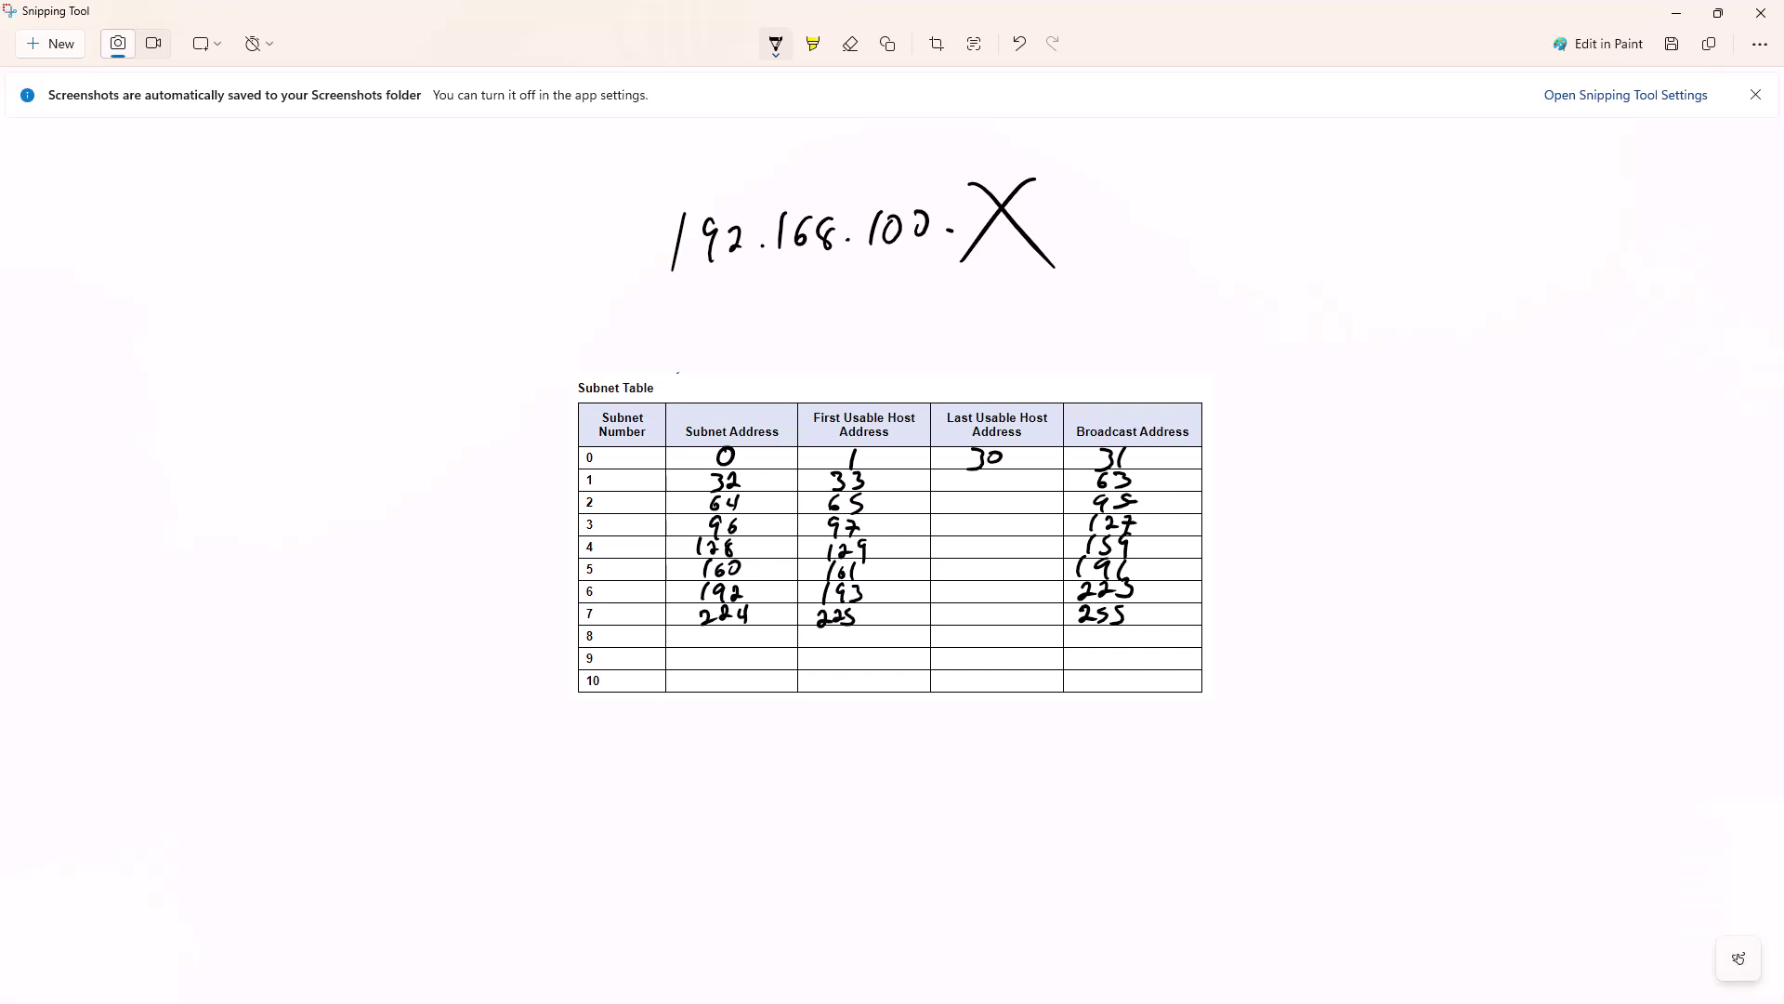
- Write last usable hosts 62, 94, 126, 158, 190, 222 and 254 for subnets 1 to 7, and minimize the snip
{"action": "left_click_drag", "start_coordinate": [961, 605], "coordinate": [1002, 626]}
{"action": "mouse_move", "coordinate": [994, 607]}
{"action": "left_mouse_down"}
{"action": "mouse_move", "coordinate": [1007, 619]}
{"action": "mouse_move", "coordinate": [971, 593]}
{"action": "mouse_move", "coordinate": [1013, 596]}
{"action": "mouse_move", "coordinate": [967, 577]}
{"action": "left_mouse_up"}
{"action": "mouse_move", "coordinate": [982, 563]}
{"action": "left_mouse_down"}
{"action": "mouse_move", "coordinate": [981, 579]}
{"action": "mouse_move", "coordinate": [993, 565]}
{"action": "mouse_move", "coordinate": [954, 555]}
{"action": "mouse_move", "coordinate": [995, 539]}
{"action": "left_mouse_up"}
{"action": "key", "text": "ctrl+z"}
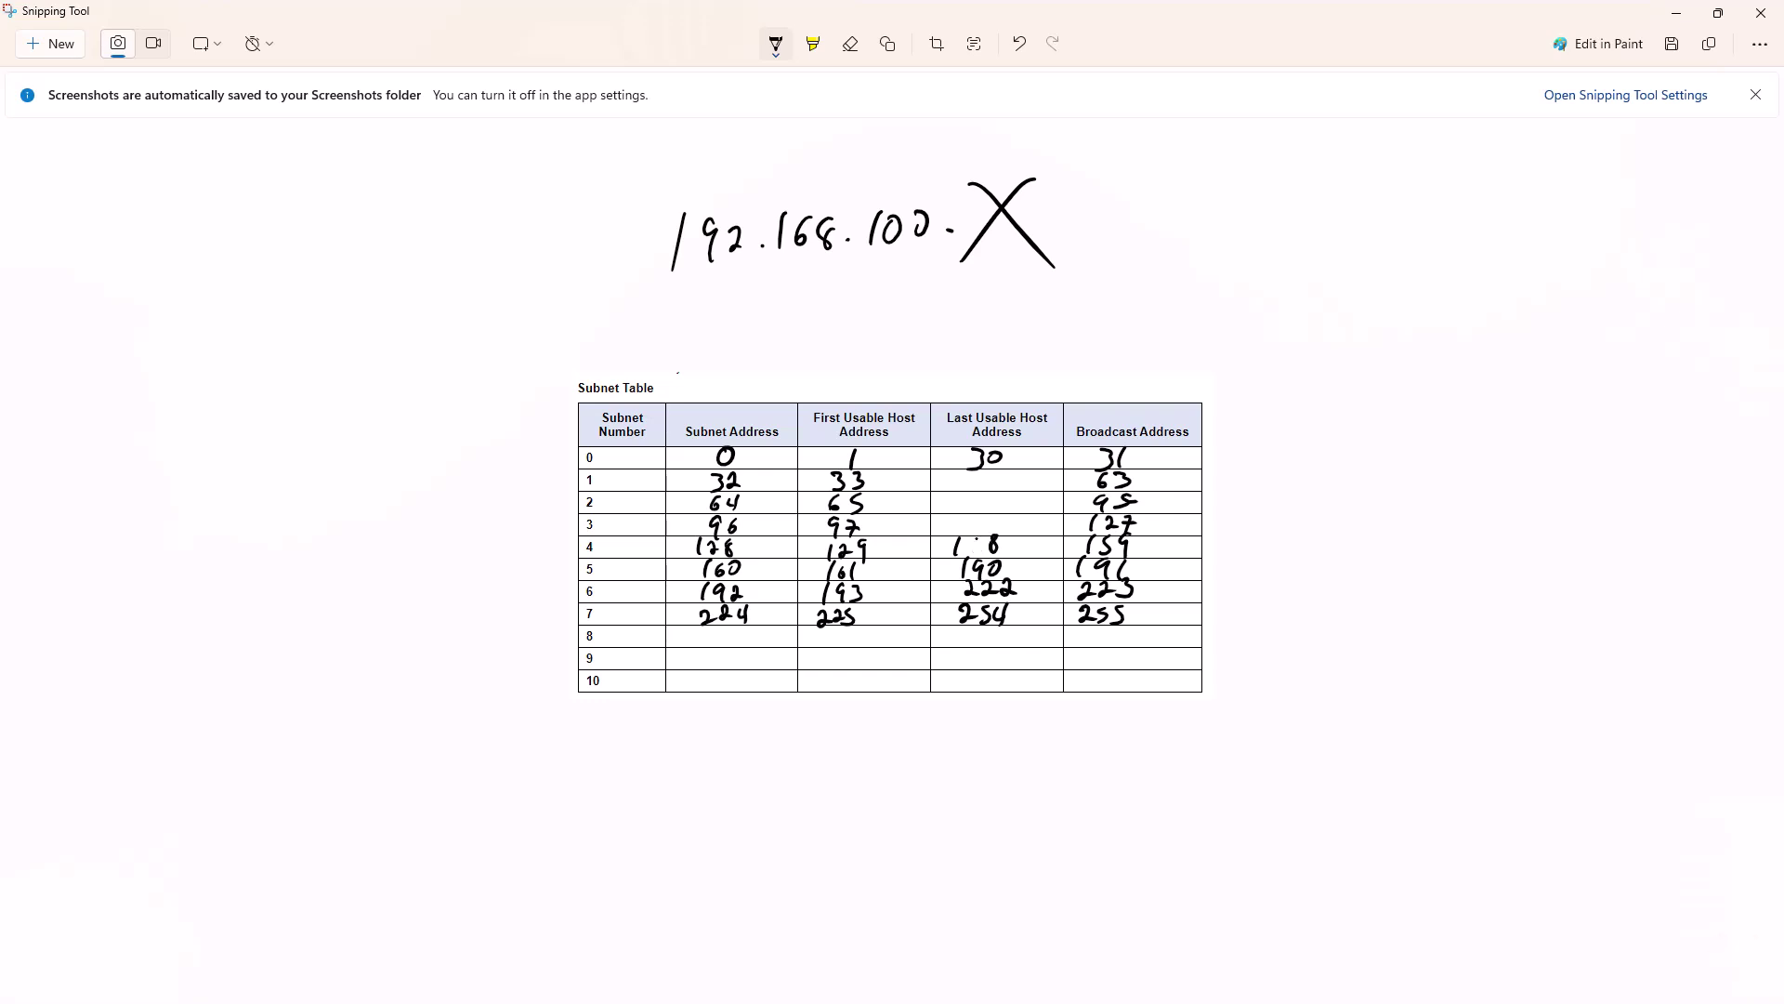
{"action": "mouse_move", "coordinate": [986, 537]}
{"action": "left_mouse_down"}
{"action": "mouse_move", "coordinate": [972, 552]}
{"action": "mouse_move", "coordinate": [960, 533]}
{"action": "mouse_move", "coordinate": [983, 531]}
{"action": "left_mouse_up"}
{"action": "mouse_move", "coordinate": [994, 517]}
{"action": "left_mouse_down"}
{"action": "mouse_move", "coordinate": [965, 514]}
{"action": "mouse_move", "coordinate": [989, 505]}
{"action": "mouse_move", "coordinate": [967, 485]}
{"action": "mouse_move", "coordinate": [1004, 484]}
{"action": "left_mouse_up"}
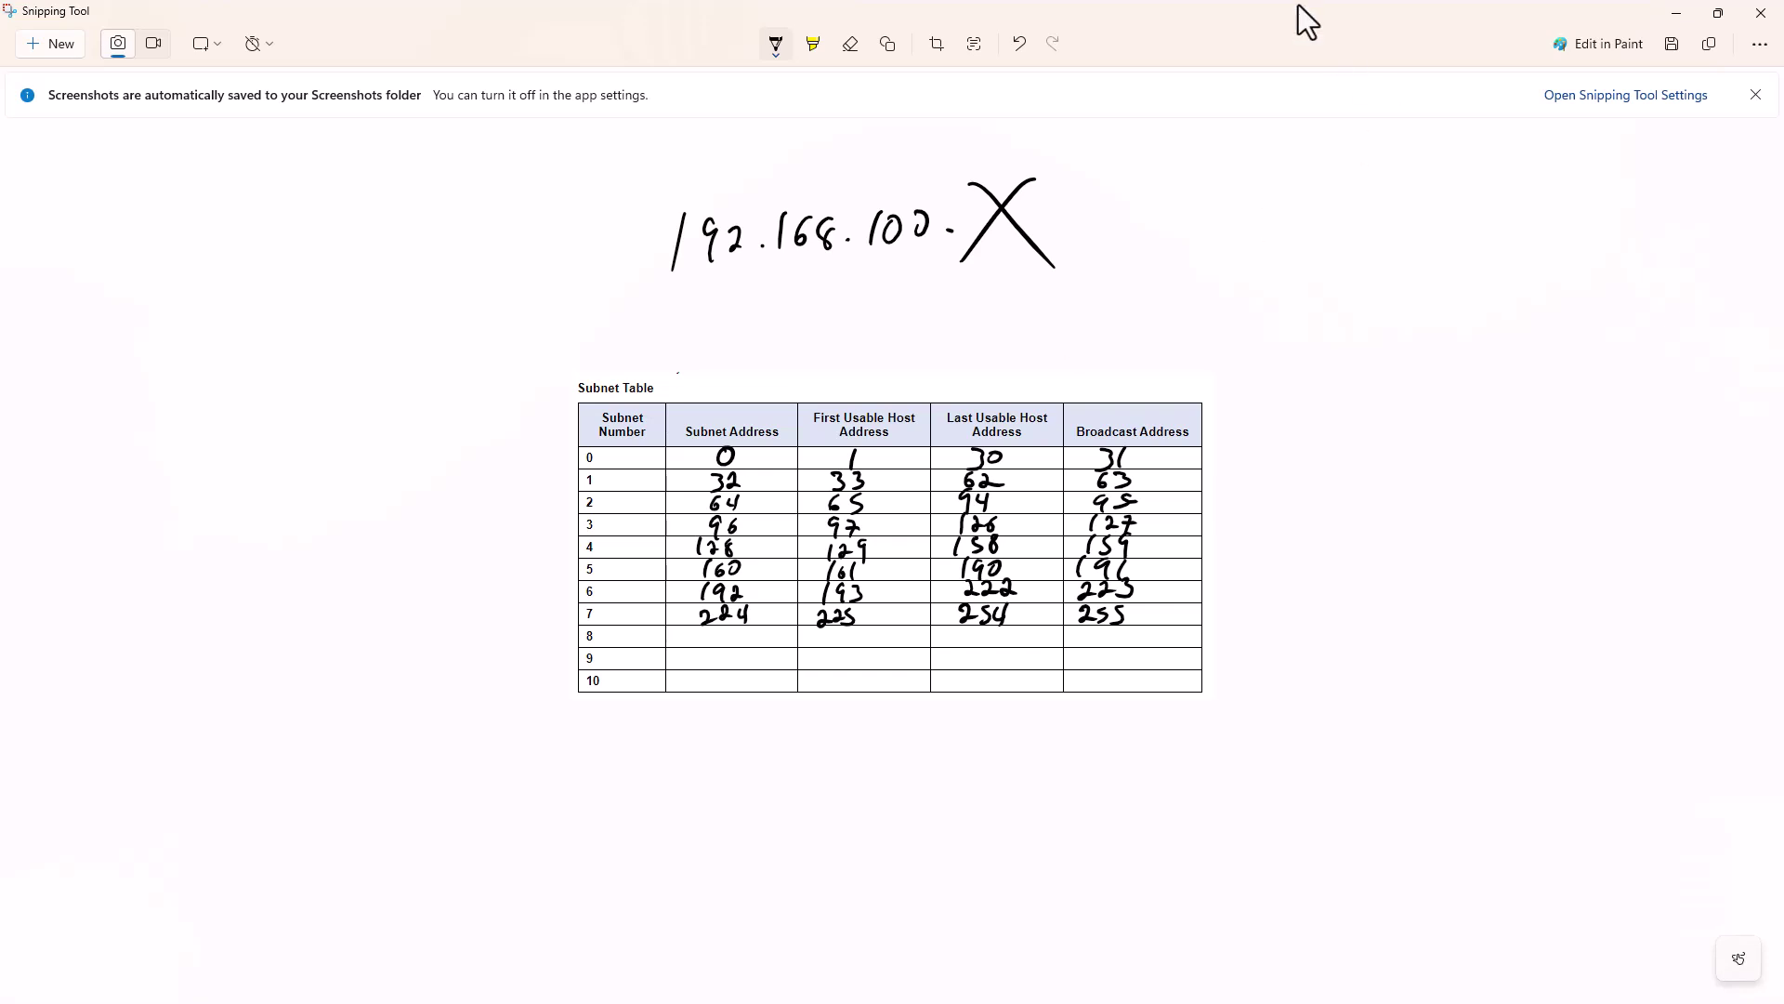
{"action": "key", "text": "super+Down"}
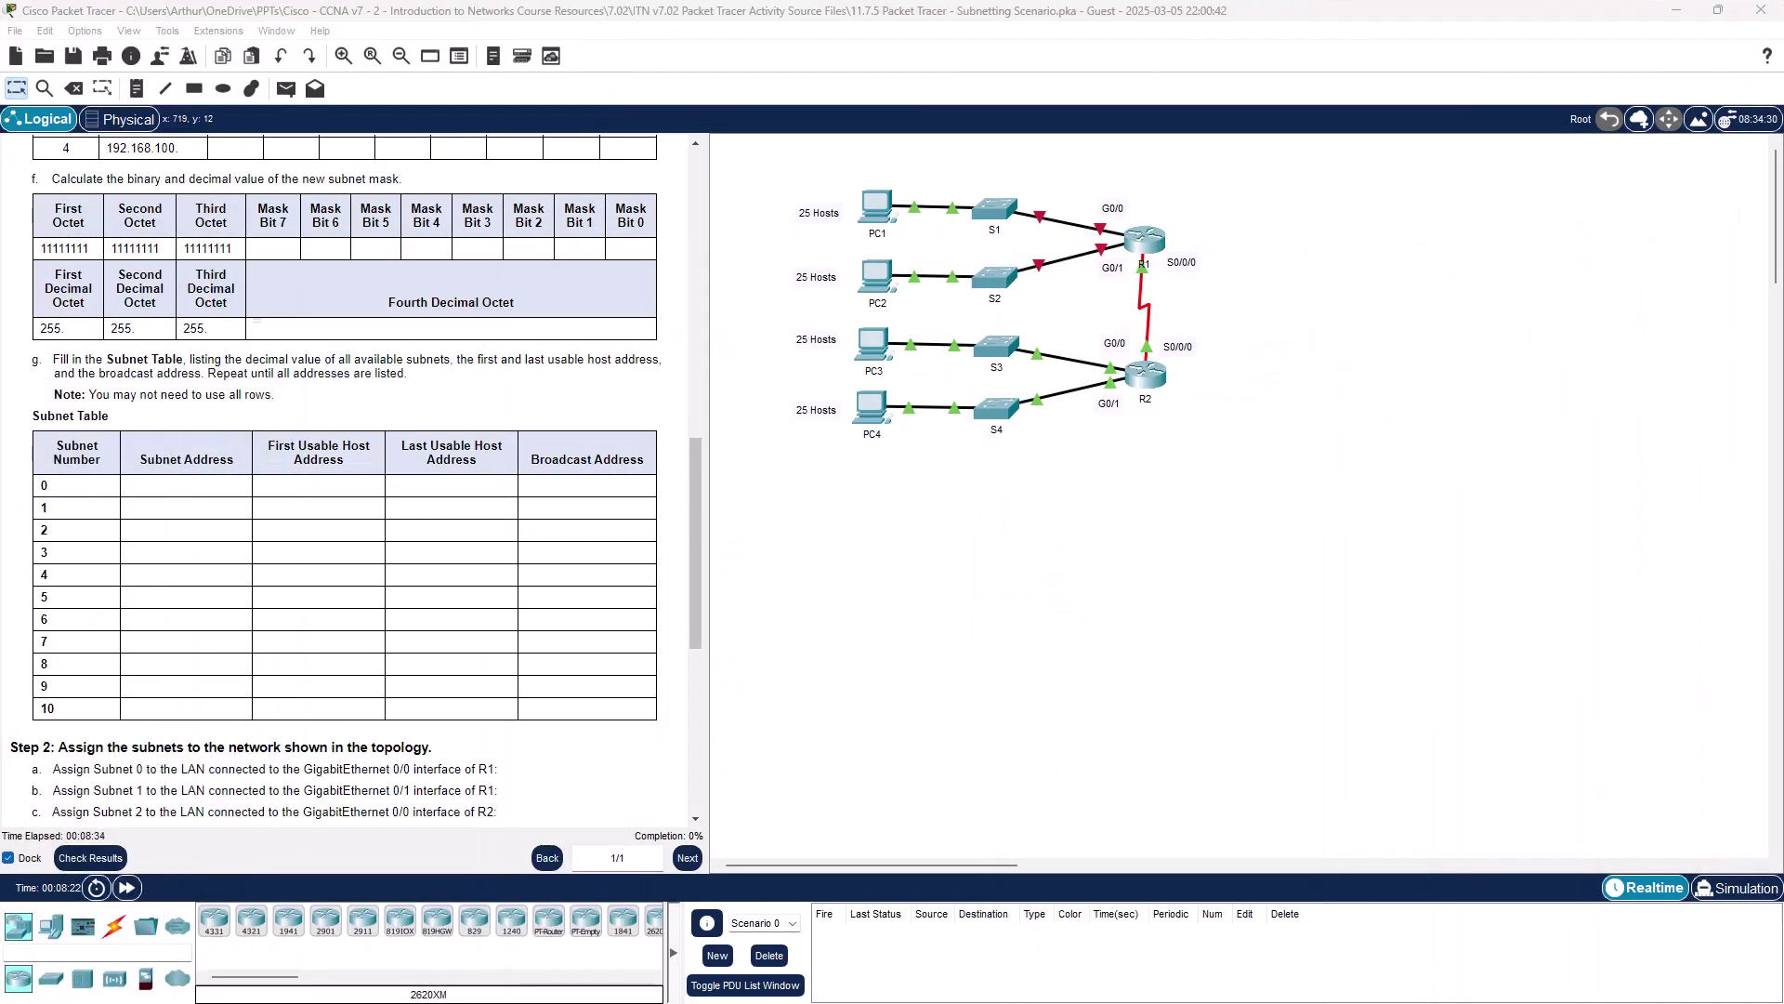
- Capture the empty Addressing Table at the start of the instructions in Snipping Tool and enlarge the snip to full screen
{"action": "scroll", "coordinate": [253, 498], "scroll_direction": "down", "scroll_amount": 3}
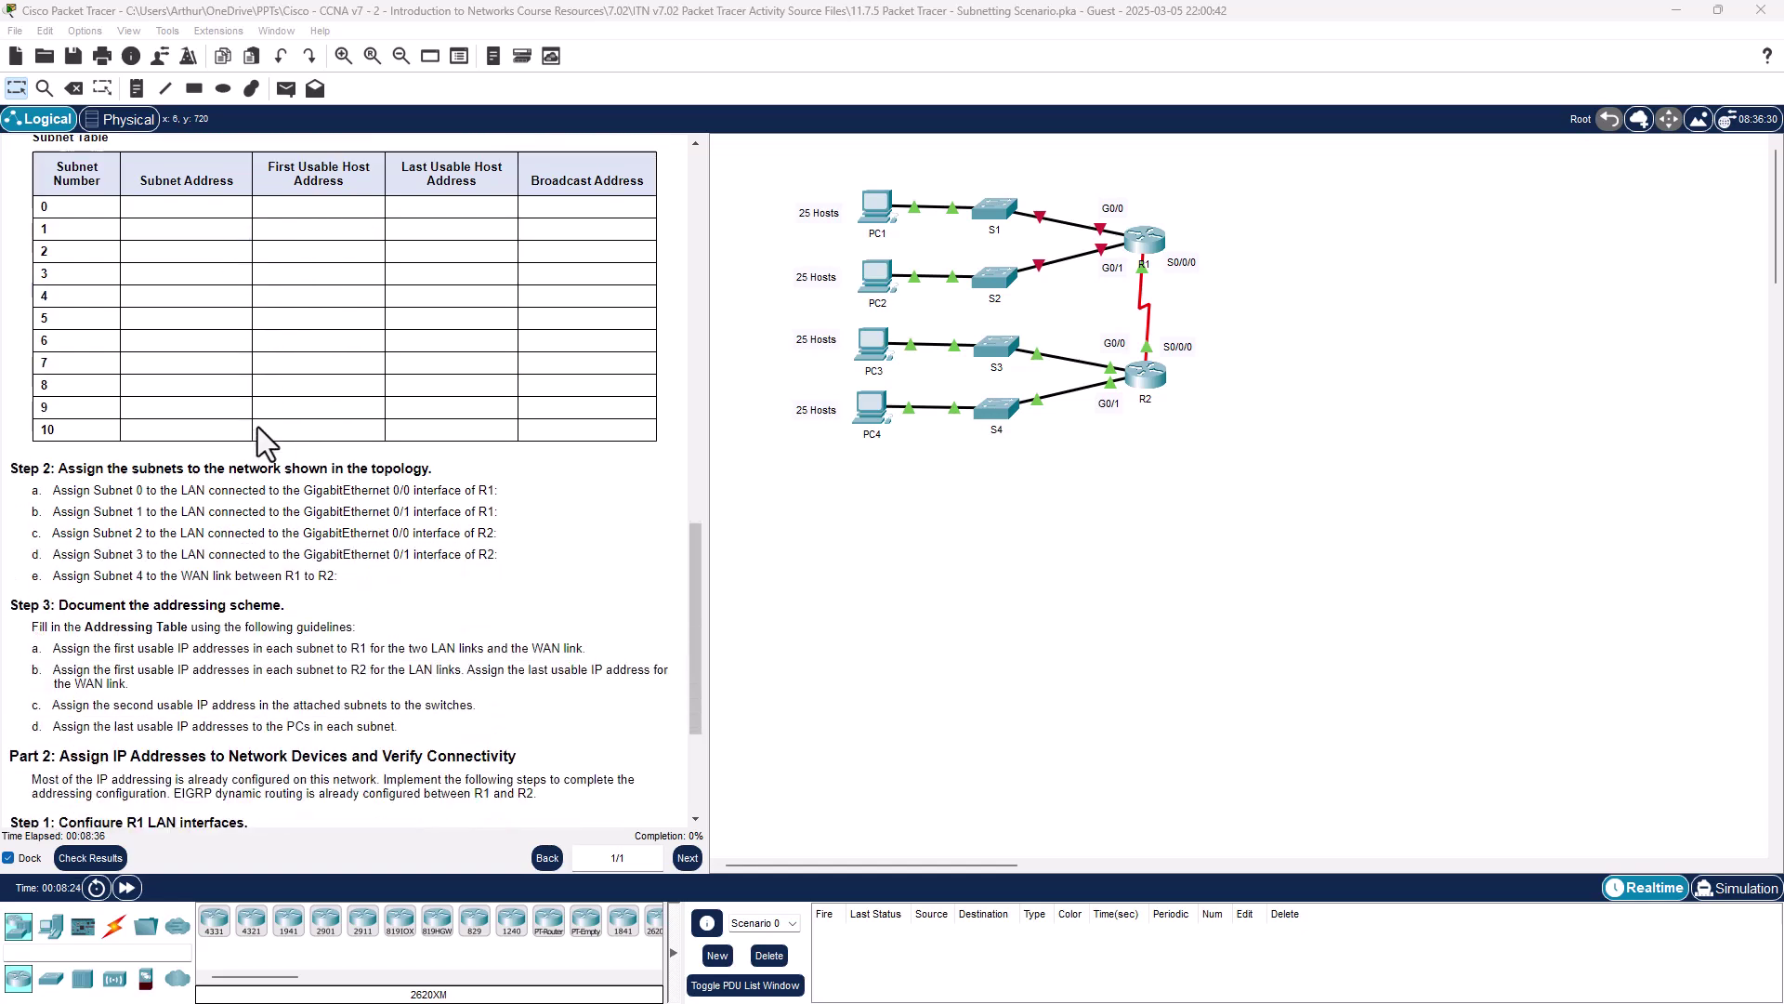
{"action": "scroll", "coordinate": [429, 457], "scroll_direction": "down", "scroll_amount": 1}
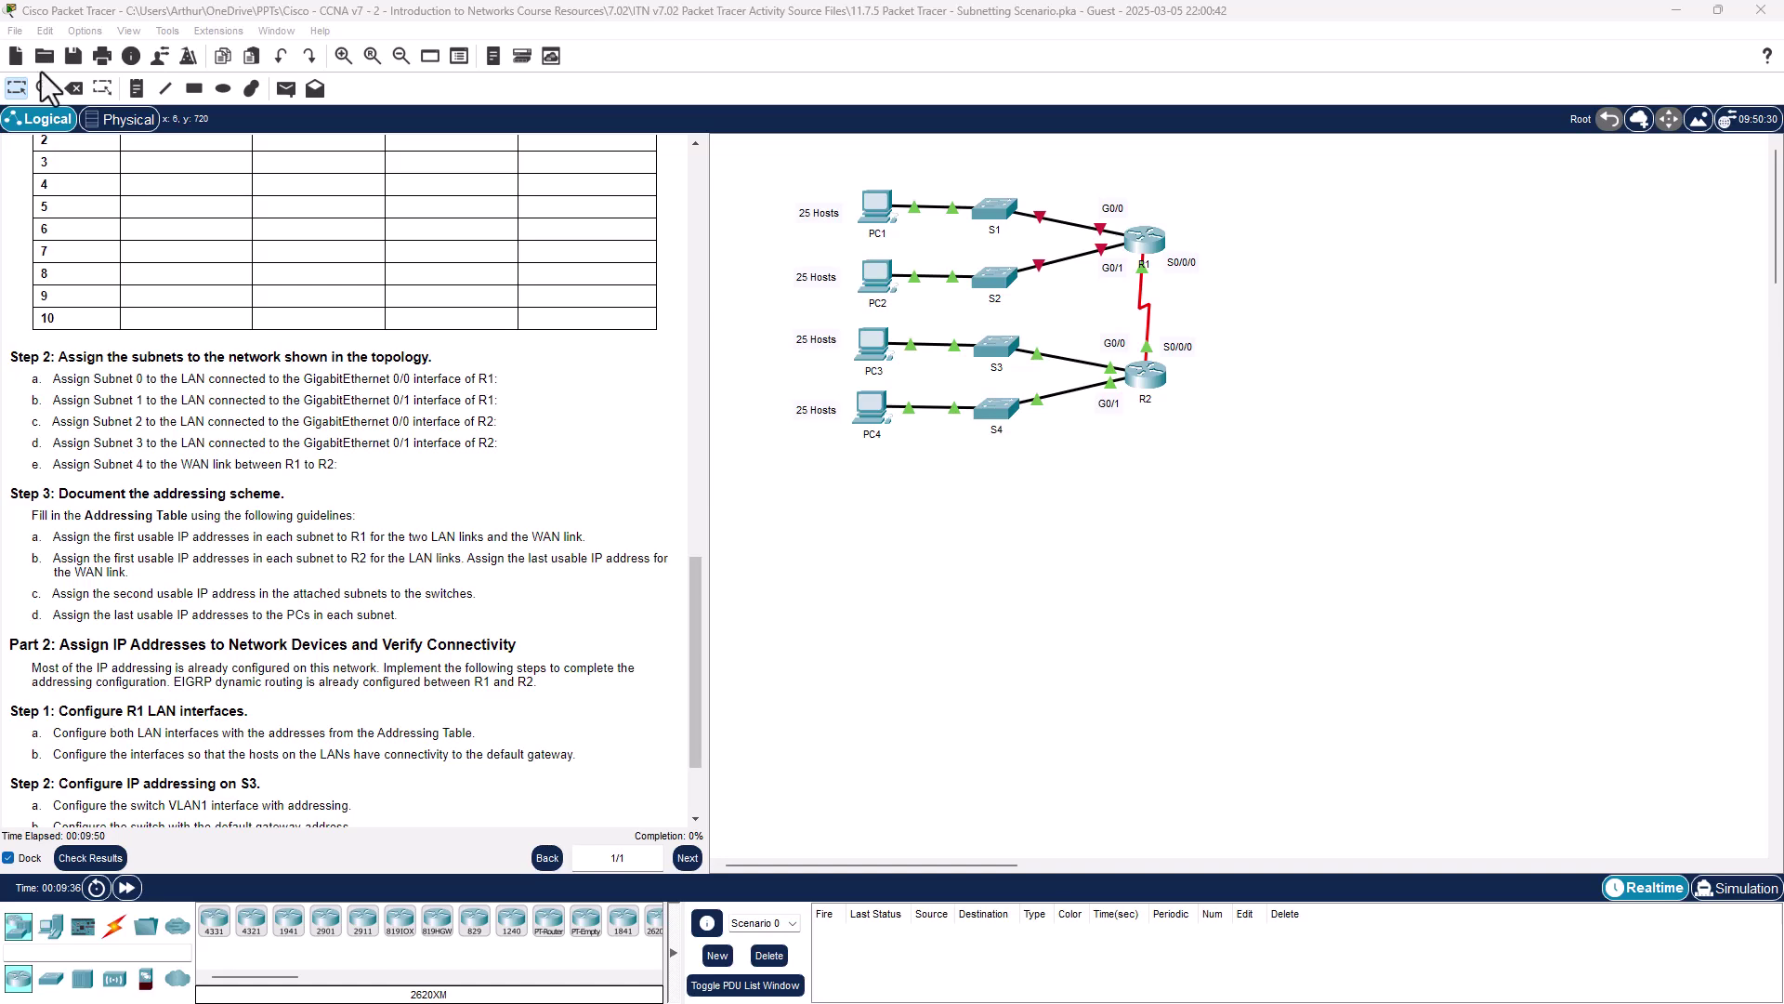
{"action": "scroll", "coordinate": [153, 470], "scroll_direction": "up", "scroll_amount": 3}
{"action": "scroll", "coordinate": [160, 473], "scroll_direction": "up", "scroll_amount": 10}
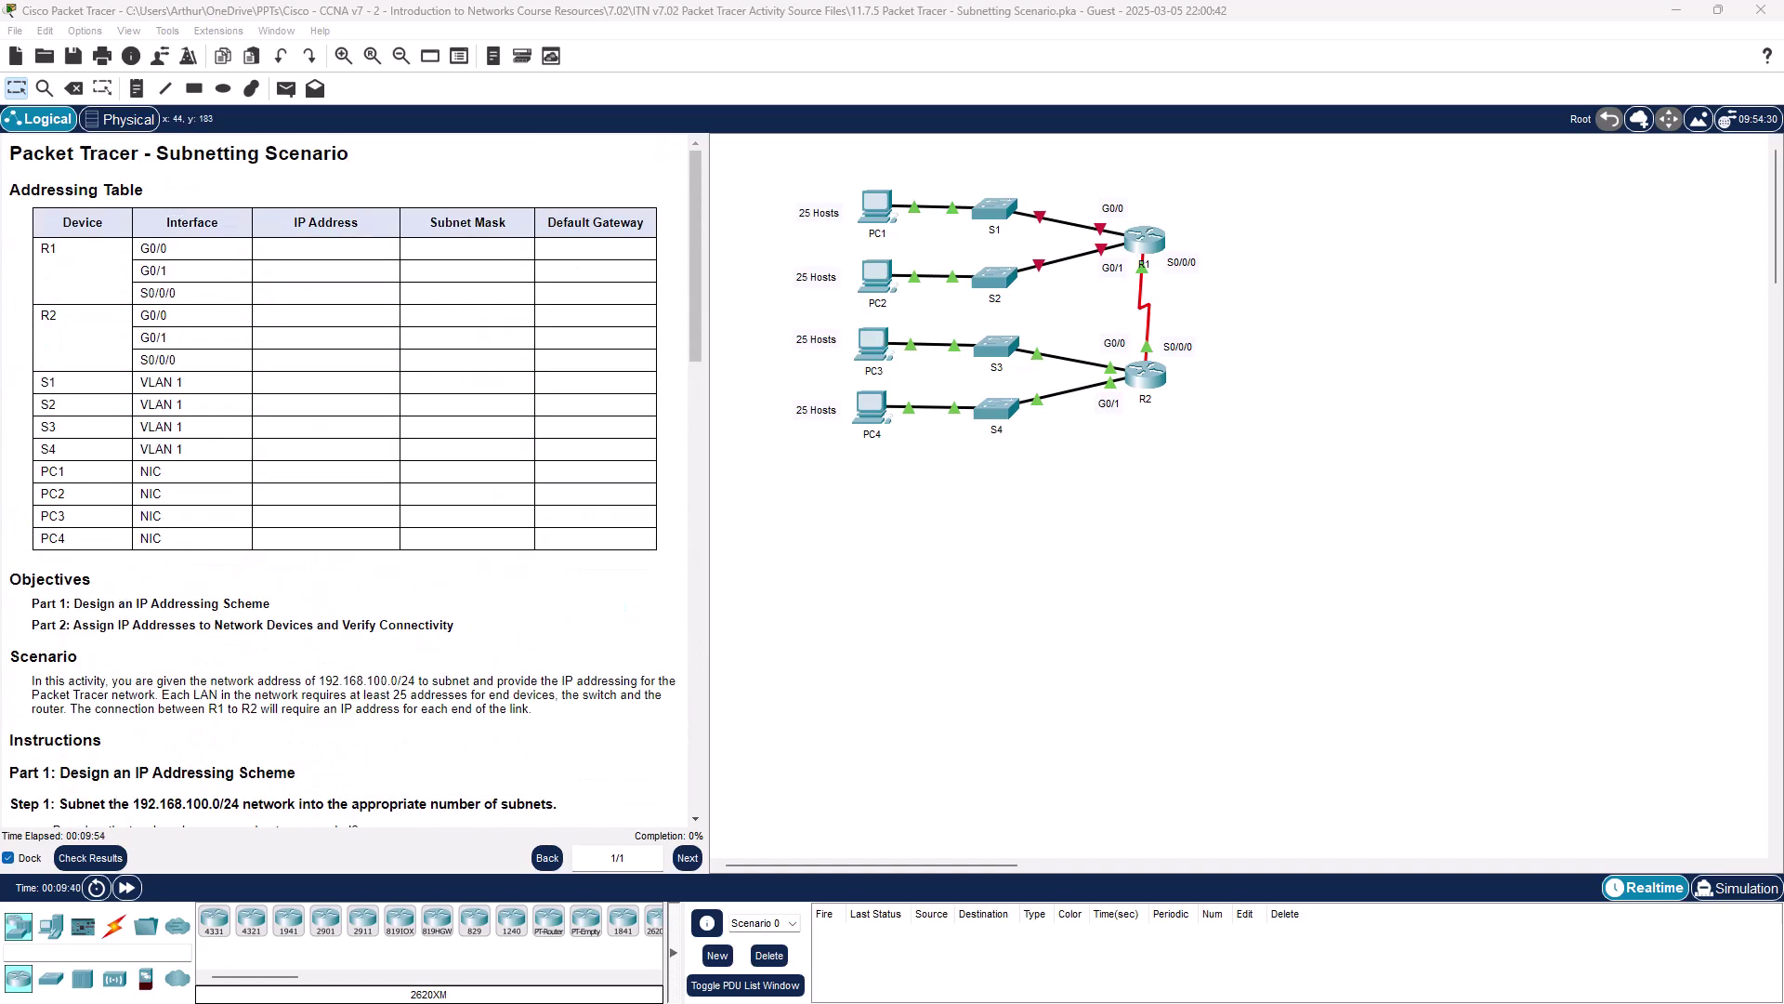
{"action": "key", "text": "super+shift+s"}
{"action": "left_click_drag", "start_coordinate": [2, 169], "coordinate": [671, 562]}
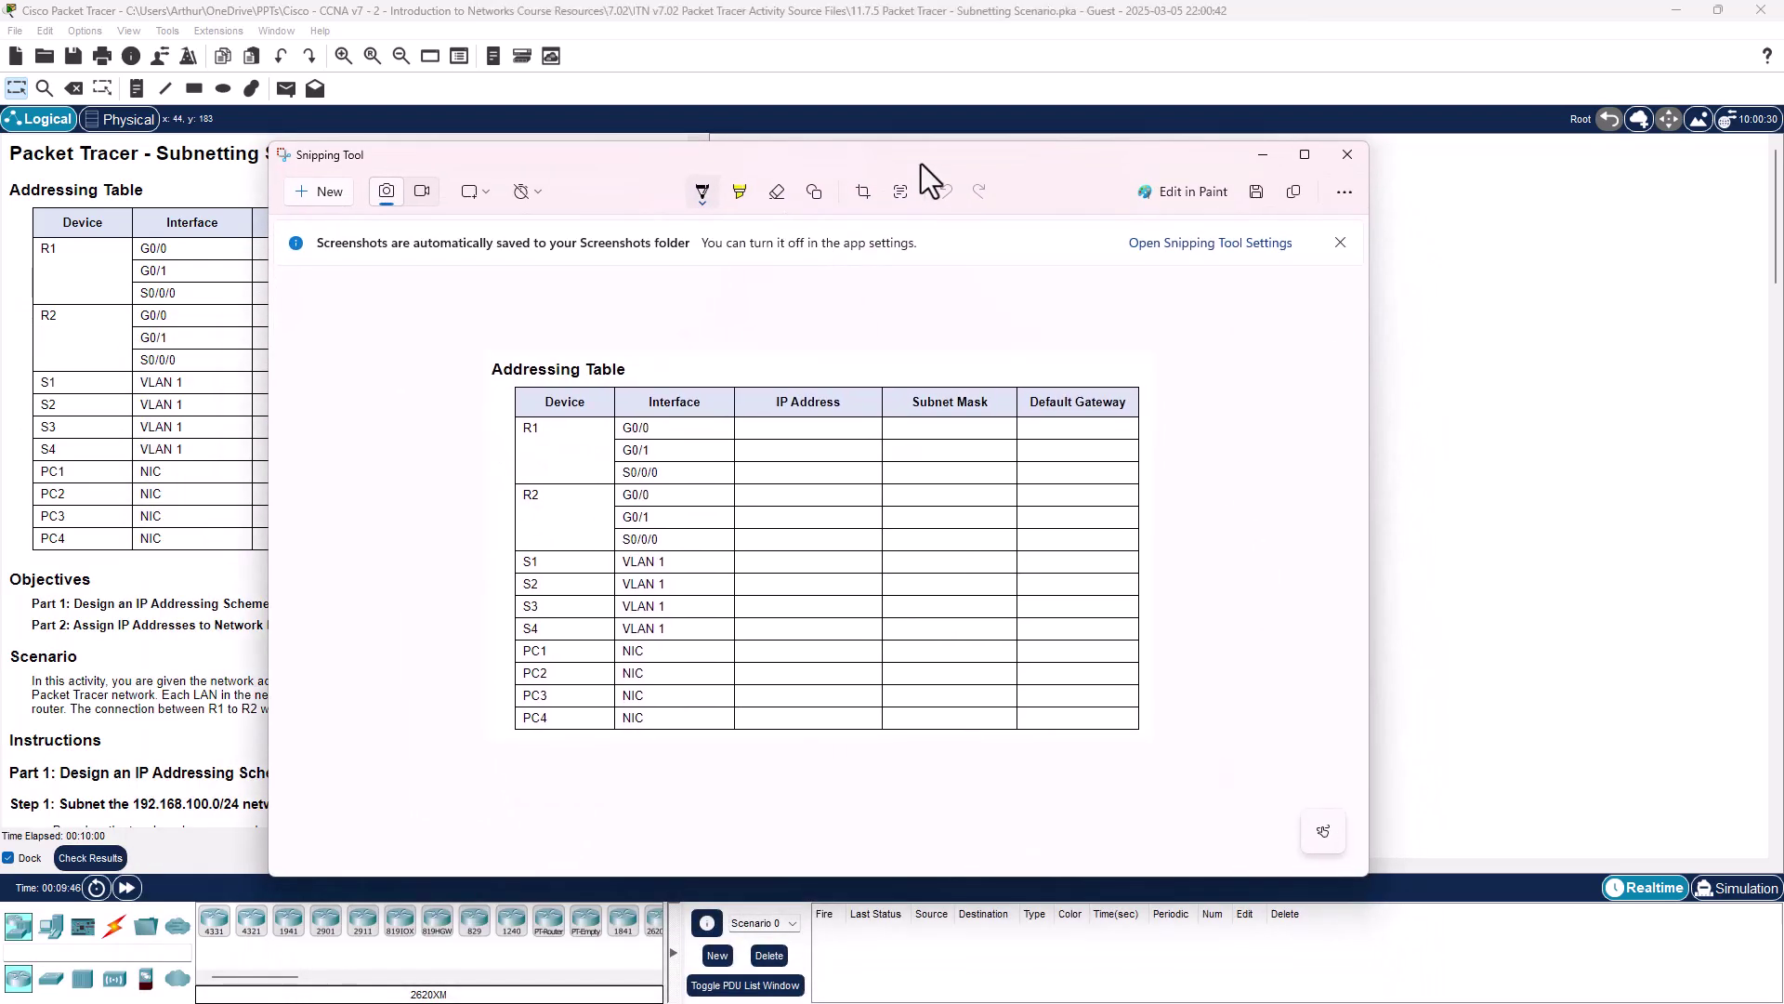
{"action": "left_click", "coordinate": [1294, 158]}
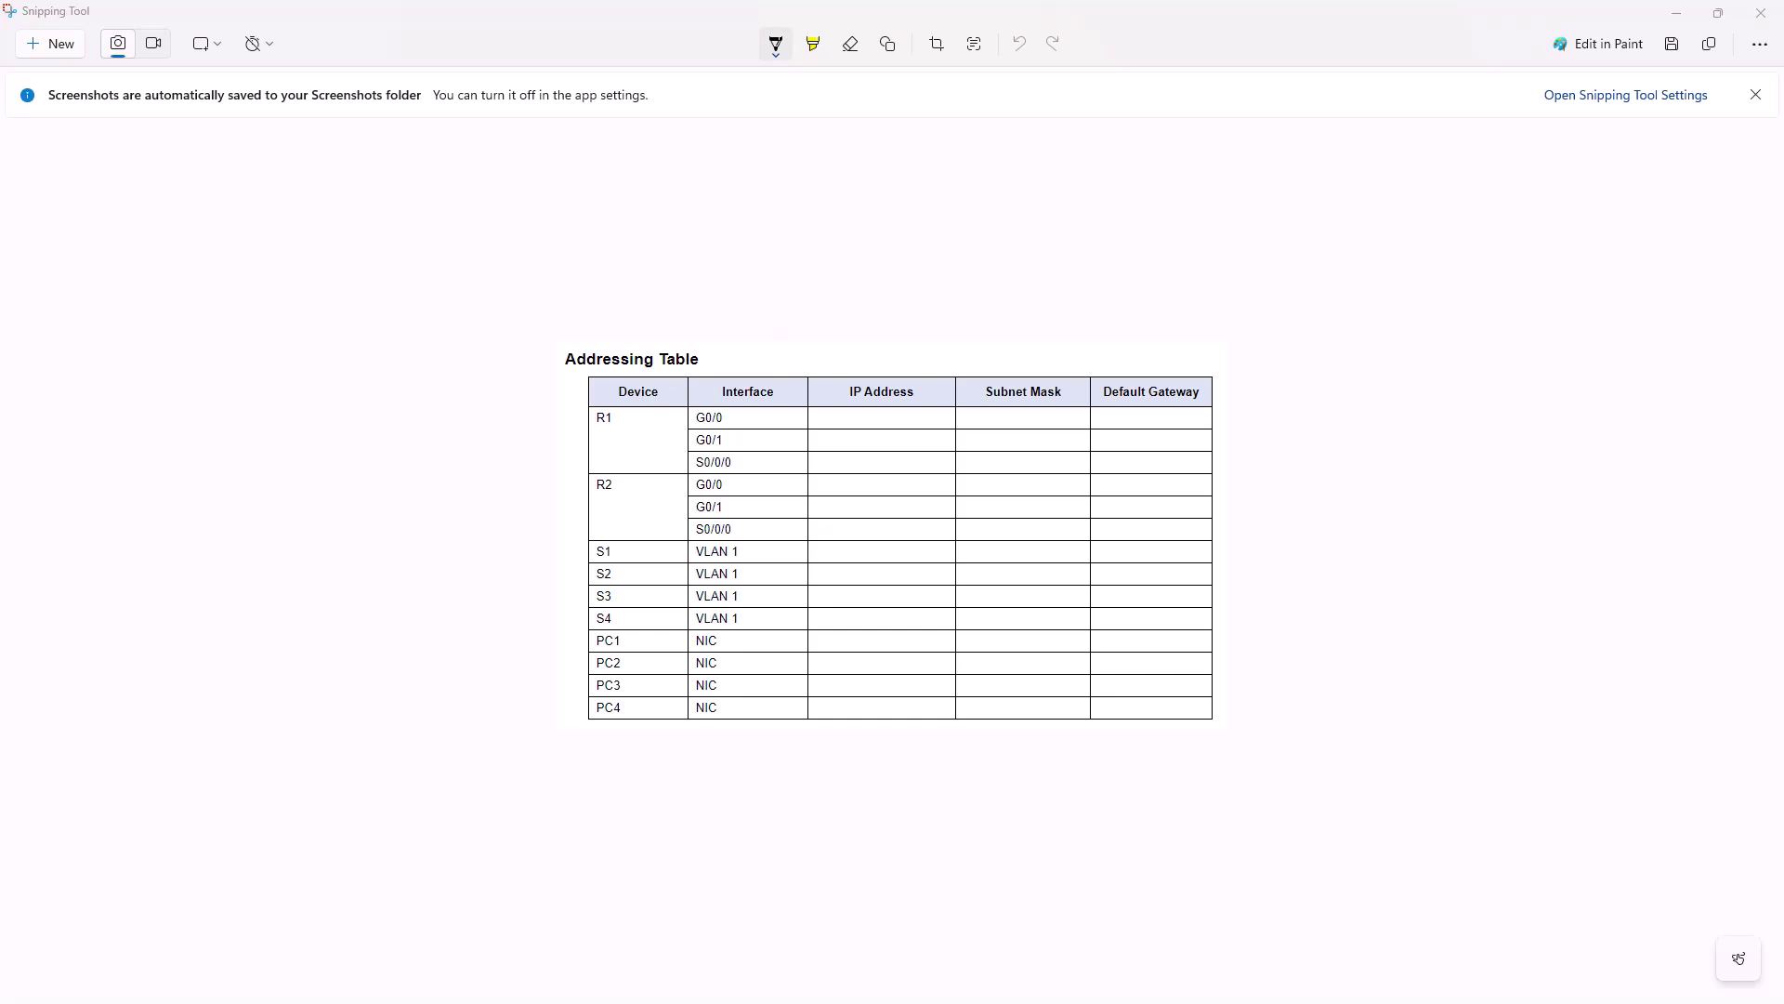
- Handwrite the address pattern 192.168.100.X in the blank area above the Addressing Table
{"action": "left_click_drag", "start_coordinate": [752, 188], "coordinate": [741, 261]}
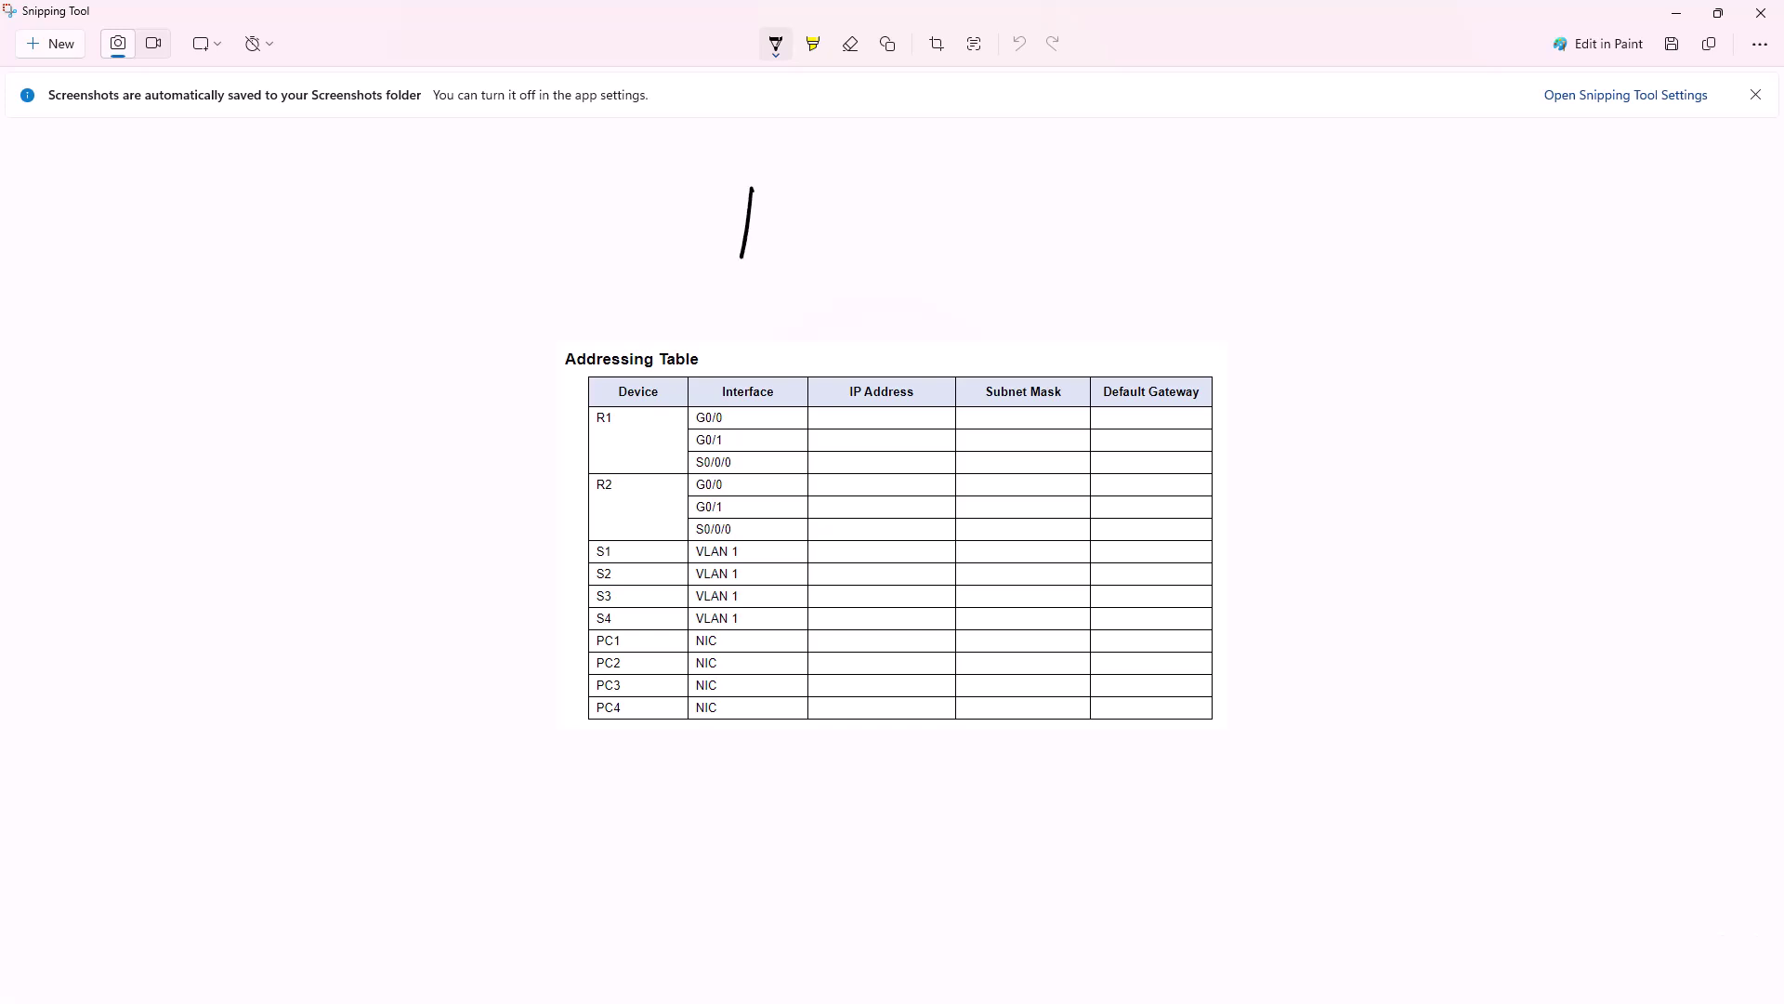
{"action": "mouse_move", "coordinate": [790, 191]}
{"action": "left_mouse_down"}
{"action": "mouse_move", "coordinate": [793, 251]}
{"action": "mouse_move", "coordinate": [792, 196]}
{"action": "mouse_move", "coordinate": [781, 249]}
{"action": "mouse_move", "coordinate": [830, 238]}
{"action": "left_mouse_up"}
{"action": "key", "text": "ctrl+z"}
{"action": "left_click", "coordinate": [841, 239]}
{"action": "left_click_drag", "start_coordinate": [883, 189], "coordinate": [863, 253]}
{"action": "mouse_move", "coordinate": [911, 200]}
{"action": "left_mouse_down"}
{"action": "mouse_move", "coordinate": [865, 252]}
{"action": "mouse_move", "coordinate": [900, 232]}
{"action": "left_mouse_up"}
{"action": "mouse_move", "coordinate": [948, 203]}
{"action": "left_mouse_down"}
{"action": "mouse_move", "coordinate": [935, 244]}
{"action": "mouse_move", "coordinate": [947, 216]}
{"action": "mouse_move", "coordinate": [987, 246]}
{"action": "left_mouse_up"}
{"action": "left_click", "coordinate": [967, 239]}
{"action": "mouse_move", "coordinate": [1023, 207]}
{"action": "left_mouse_down"}
{"action": "mouse_move", "coordinate": [1009, 223]}
{"action": "mouse_move", "coordinate": [1022, 208]}
{"action": "left_mouse_up"}
{"action": "mouse_move", "coordinate": [1037, 219]}
{"action": "left_mouse_down"}
{"action": "mouse_move", "coordinate": [1057, 215]}
{"action": "mouse_move", "coordinate": [1045, 205]}
{"action": "mouse_move", "coordinate": [1090, 247]}
{"action": "mouse_move", "coordinate": [1144, 237]}
{"action": "left_mouse_up"}
{"action": "left_click", "coordinate": [1070, 223]}
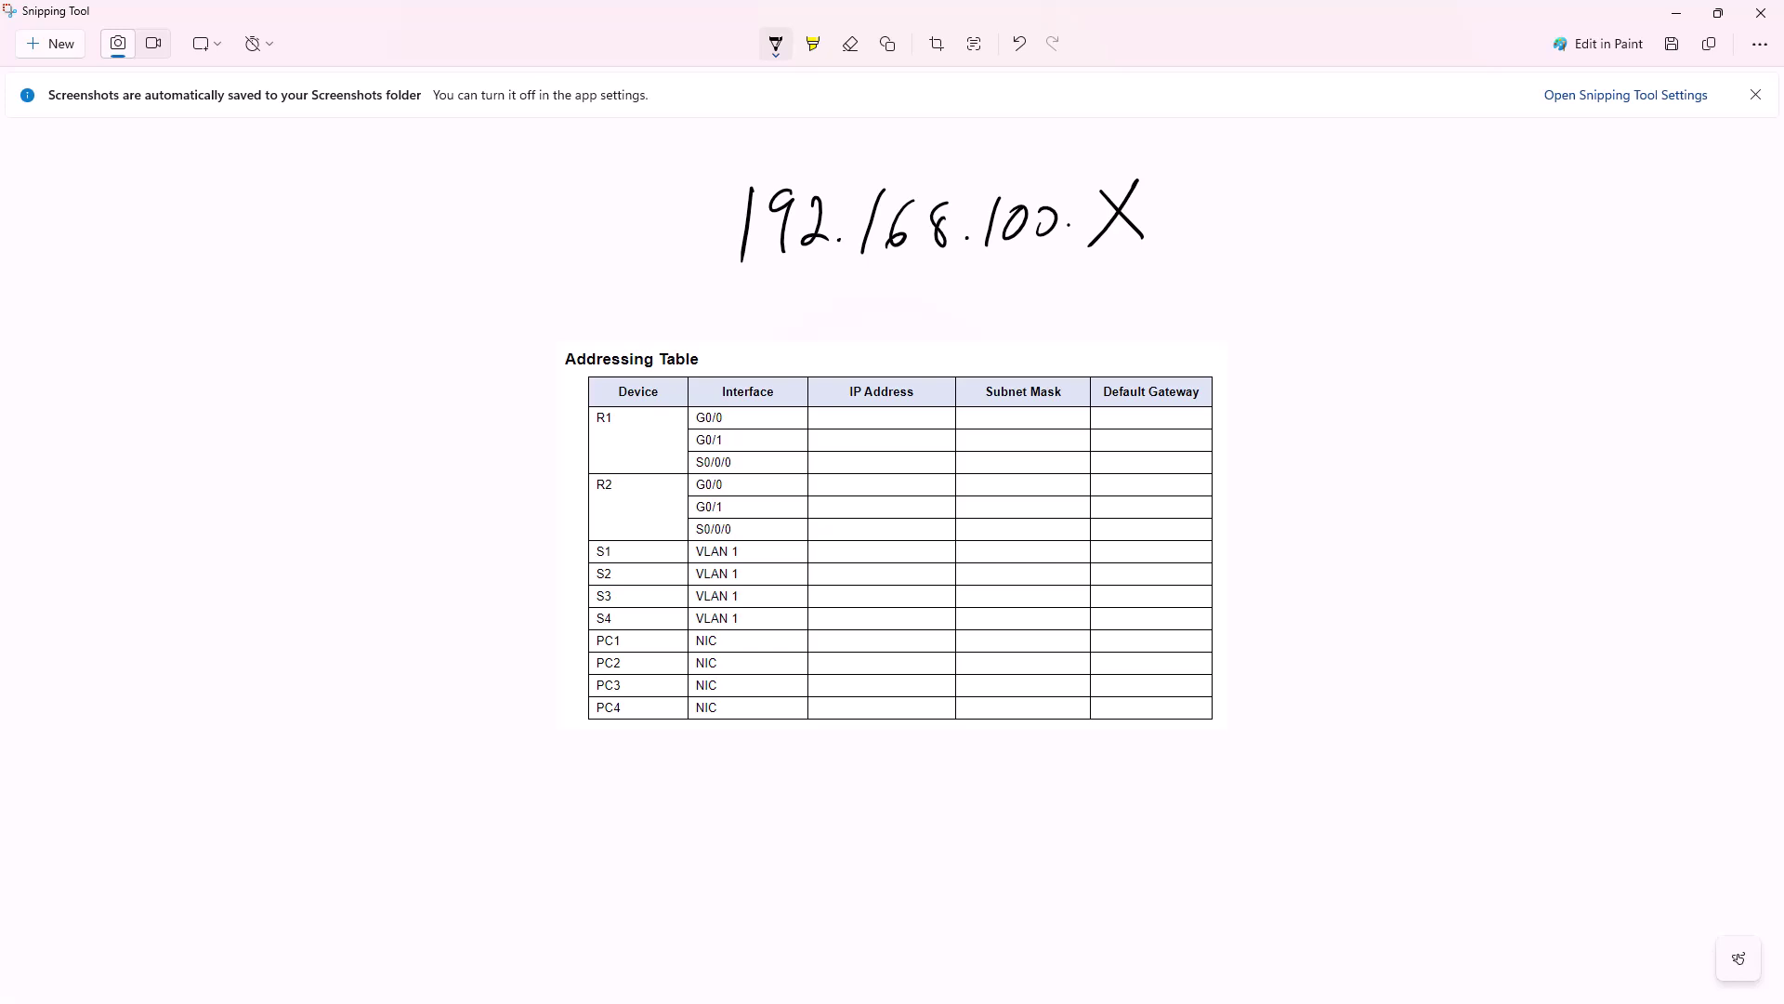
- Write 1 as the IP address of R1 G0/0 and /27 as the subnet mask in every row of the Addressing Table
{"action": "left_click_drag", "start_coordinate": [866, 412], "coordinate": [863, 432]}
{"action": "left_click_drag", "start_coordinate": [1007, 405], "coordinate": [985, 432]}
{"action": "mouse_move", "coordinate": [1006, 412]}
{"action": "left_mouse_down"}
{"action": "mouse_move", "coordinate": [1026, 429]}
{"action": "mouse_move", "coordinate": [993, 451]}
{"action": "mouse_move", "coordinate": [1034, 450]}
{"action": "mouse_move", "coordinate": [991, 474]}
{"action": "mouse_move", "coordinate": [1046, 463]}
{"action": "left_mouse_up"}
{"action": "mouse_move", "coordinate": [1012, 477]}
{"action": "left_mouse_down"}
{"action": "mouse_move", "coordinate": [996, 491]}
{"action": "mouse_move", "coordinate": [1031, 494]}
{"action": "left_mouse_up"}
{"action": "mouse_move", "coordinate": [1023, 485]}
{"action": "left_mouse_down"}
{"action": "mouse_move", "coordinate": [983, 525]}
{"action": "mouse_move", "coordinate": [1032, 515]}
{"action": "mouse_move", "coordinate": [993, 542]}
{"action": "left_mouse_up"}
{"action": "mouse_move", "coordinate": [1013, 528]}
{"action": "left_mouse_down"}
{"action": "mouse_move", "coordinate": [1033, 540]}
{"action": "mouse_move", "coordinate": [993, 563]}
{"action": "mouse_move", "coordinate": [1034, 563]}
{"action": "mouse_move", "coordinate": [994, 587]}
{"action": "left_mouse_up"}
{"action": "mouse_move", "coordinate": [1010, 573]}
{"action": "left_mouse_down"}
{"action": "mouse_move", "coordinate": [1039, 578]}
{"action": "mouse_move", "coordinate": [992, 612]}
{"action": "left_mouse_up"}
{"action": "mouse_move", "coordinate": [1011, 595]}
{"action": "left_mouse_down"}
{"action": "mouse_move", "coordinate": [1047, 609]}
{"action": "mouse_move", "coordinate": [992, 631]}
{"action": "left_mouse_up"}
{"action": "mouse_move", "coordinate": [1013, 616]}
{"action": "left_mouse_down"}
{"action": "mouse_move", "coordinate": [1042, 630]}
{"action": "mouse_move", "coordinate": [992, 648]}
{"action": "mouse_move", "coordinate": [1041, 649]}
{"action": "mouse_move", "coordinate": [990, 676]}
{"action": "mouse_move", "coordinate": [1036, 672]}
{"action": "mouse_move", "coordinate": [994, 696]}
{"action": "mouse_move", "coordinate": [1038, 696]}
{"action": "mouse_move", "coordinate": [993, 718]}
{"action": "mouse_move", "coordinate": [1041, 713]}
{"action": "left_mouse_up"}
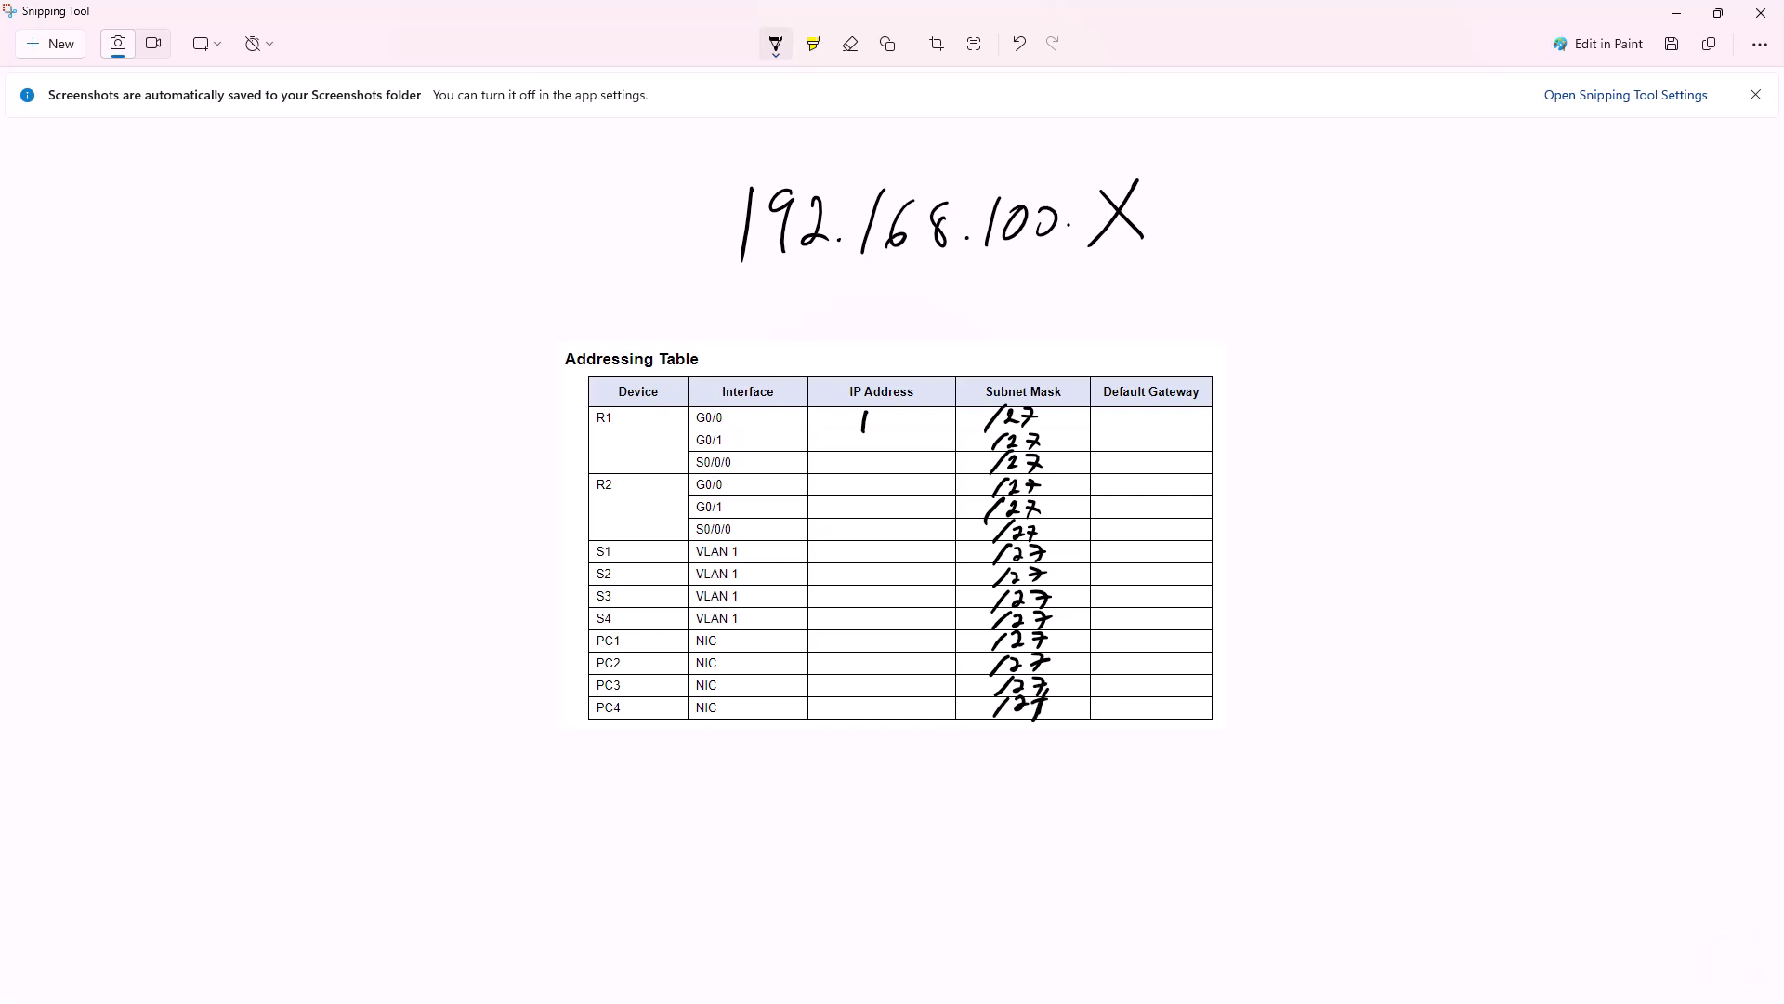
{"action": "key", "text": "ctrl+z"}
{"action": "key", "text": "ctrl+z"}
{"action": "left_click_drag", "start_coordinate": [1034, 700], "coordinate": [1039, 722]}
- Write IP addresses 33 and 129 for R1 G0/1 and S0/0/0, and 65, 97 and 158 for R2 G0/0, G0/1 and S0/0/0
{"action": "left_click_drag", "start_coordinate": [846, 435], "coordinate": [856, 451]}
{"action": "left_click_drag", "start_coordinate": [840, 456], "coordinate": [838, 473]}
{"action": "left_click_drag", "start_coordinate": [846, 456], "coordinate": [869, 480]}
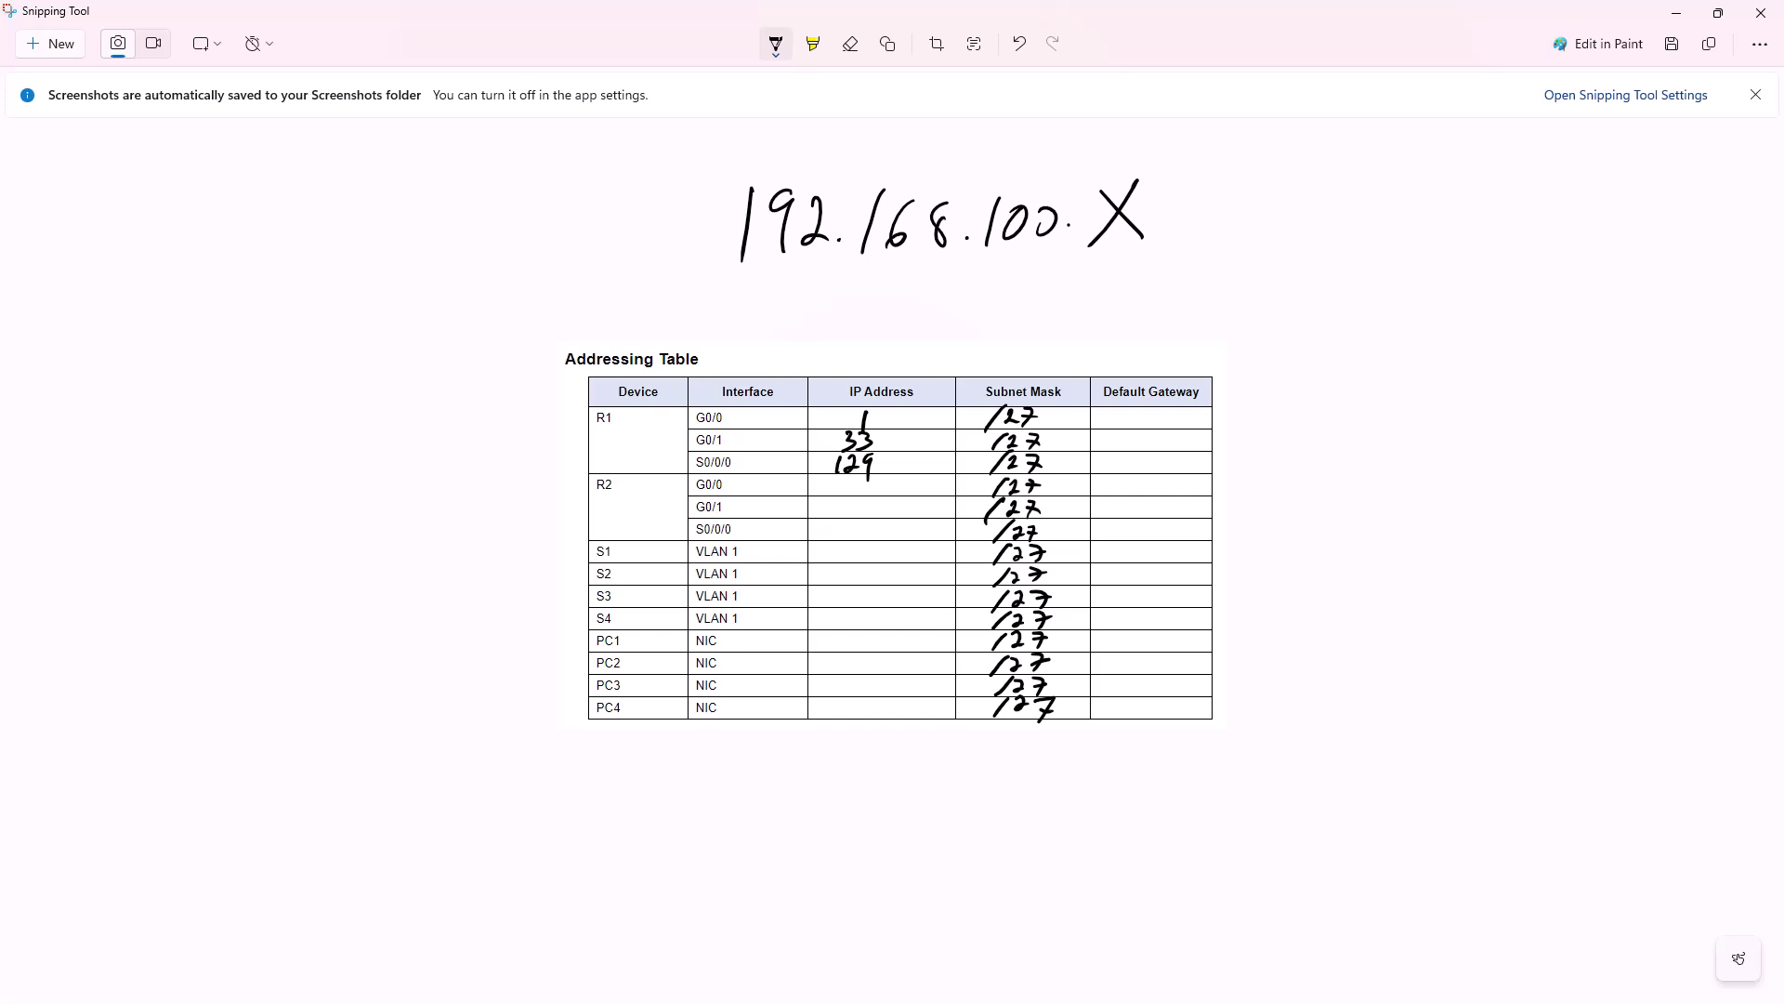
{"action": "left_click_drag", "start_coordinate": [842, 477], "coordinate": [840, 491]}
{"action": "left_click_drag", "start_coordinate": [857, 479], "coordinate": [848, 494]}
{"action": "left_click_drag", "start_coordinate": [858, 501], "coordinate": [866, 519]}
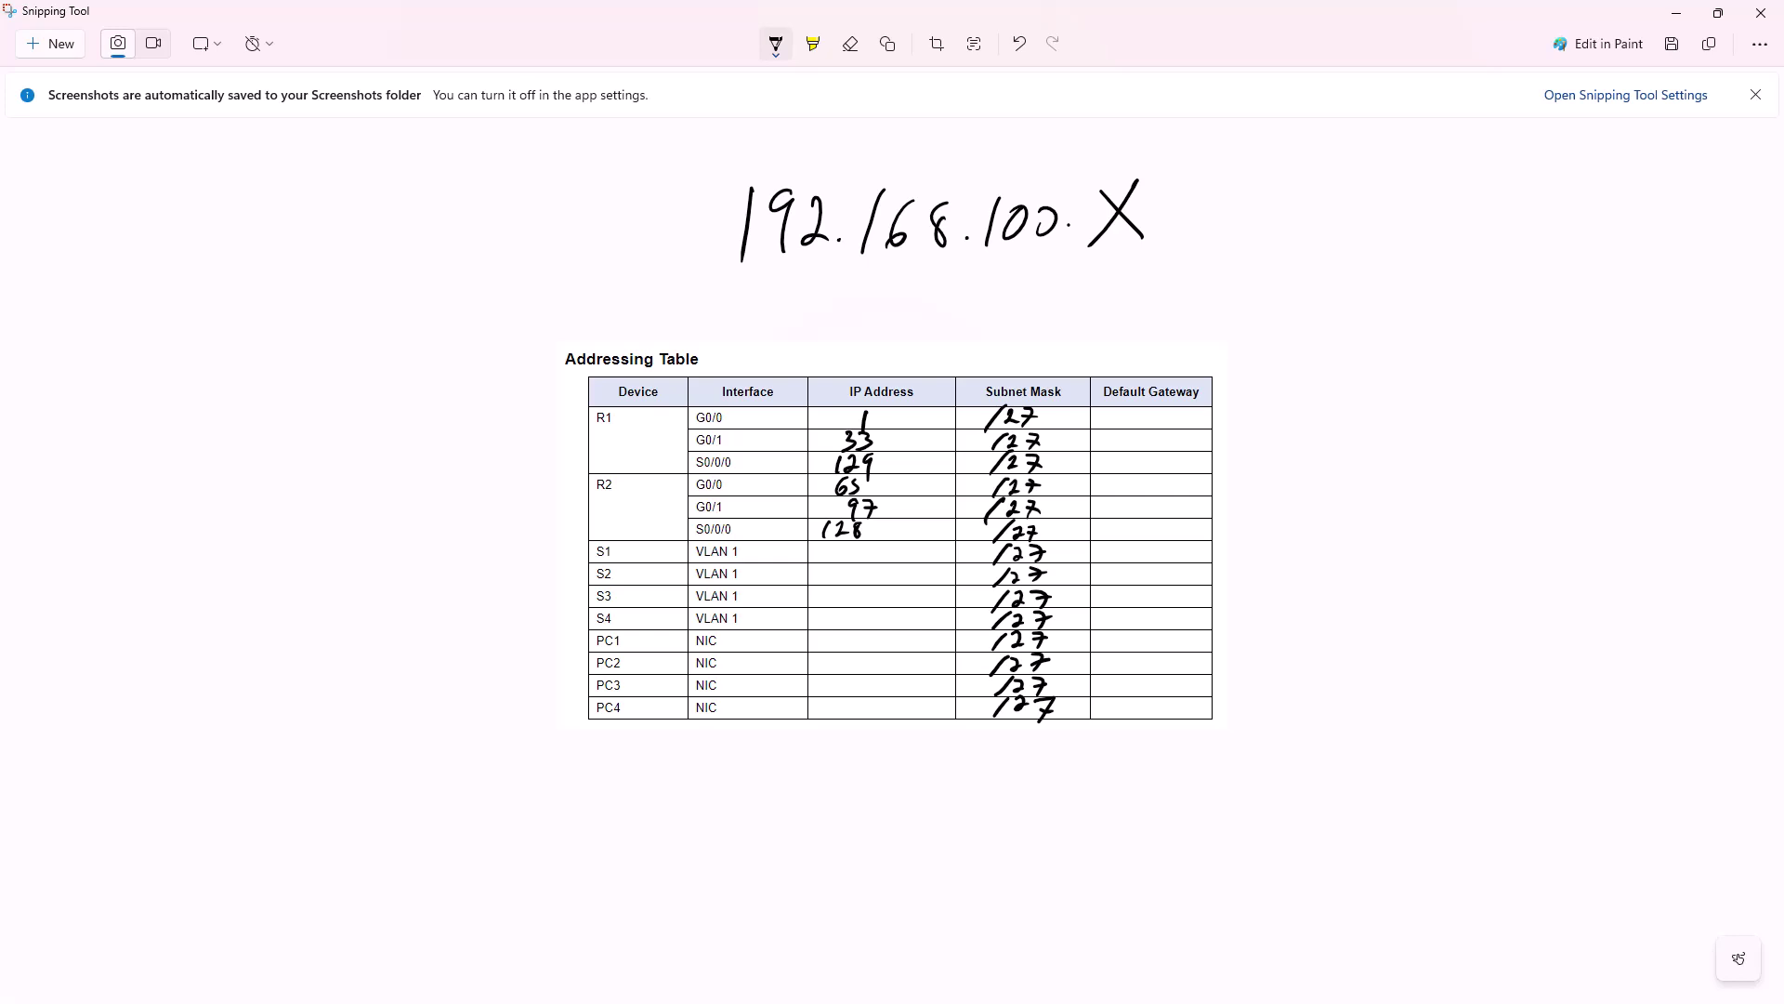
{"action": "left_click_drag", "start_coordinate": [823, 530], "coordinate": [866, 523]}
- Write IP addresses 2, 34, 66 and 98 for S1 to S4, and 30, 62, 94 and 126 for PC1 to PC4
{"action": "mouse_move", "coordinate": [846, 547]}
{"action": "left_mouse_down"}
{"action": "mouse_move", "coordinate": [865, 560]}
{"action": "mouse_move", "coordinate": [840, 586]}
{"action": "mouse_move", "coordinate": [871, 577]}
{"action": "left_mouse_up"}
{"action": "left_click_drag", "start_coordinate": [867, 566], "coordinate": [866, 585]}
{"action": "left_click_drag", "start_coordinate": [846, 593], "coordinate": [840, 603]}
{"action": "left_click_drag", "start_coordinate": [857, 592], "coordinate": [852, 602]}
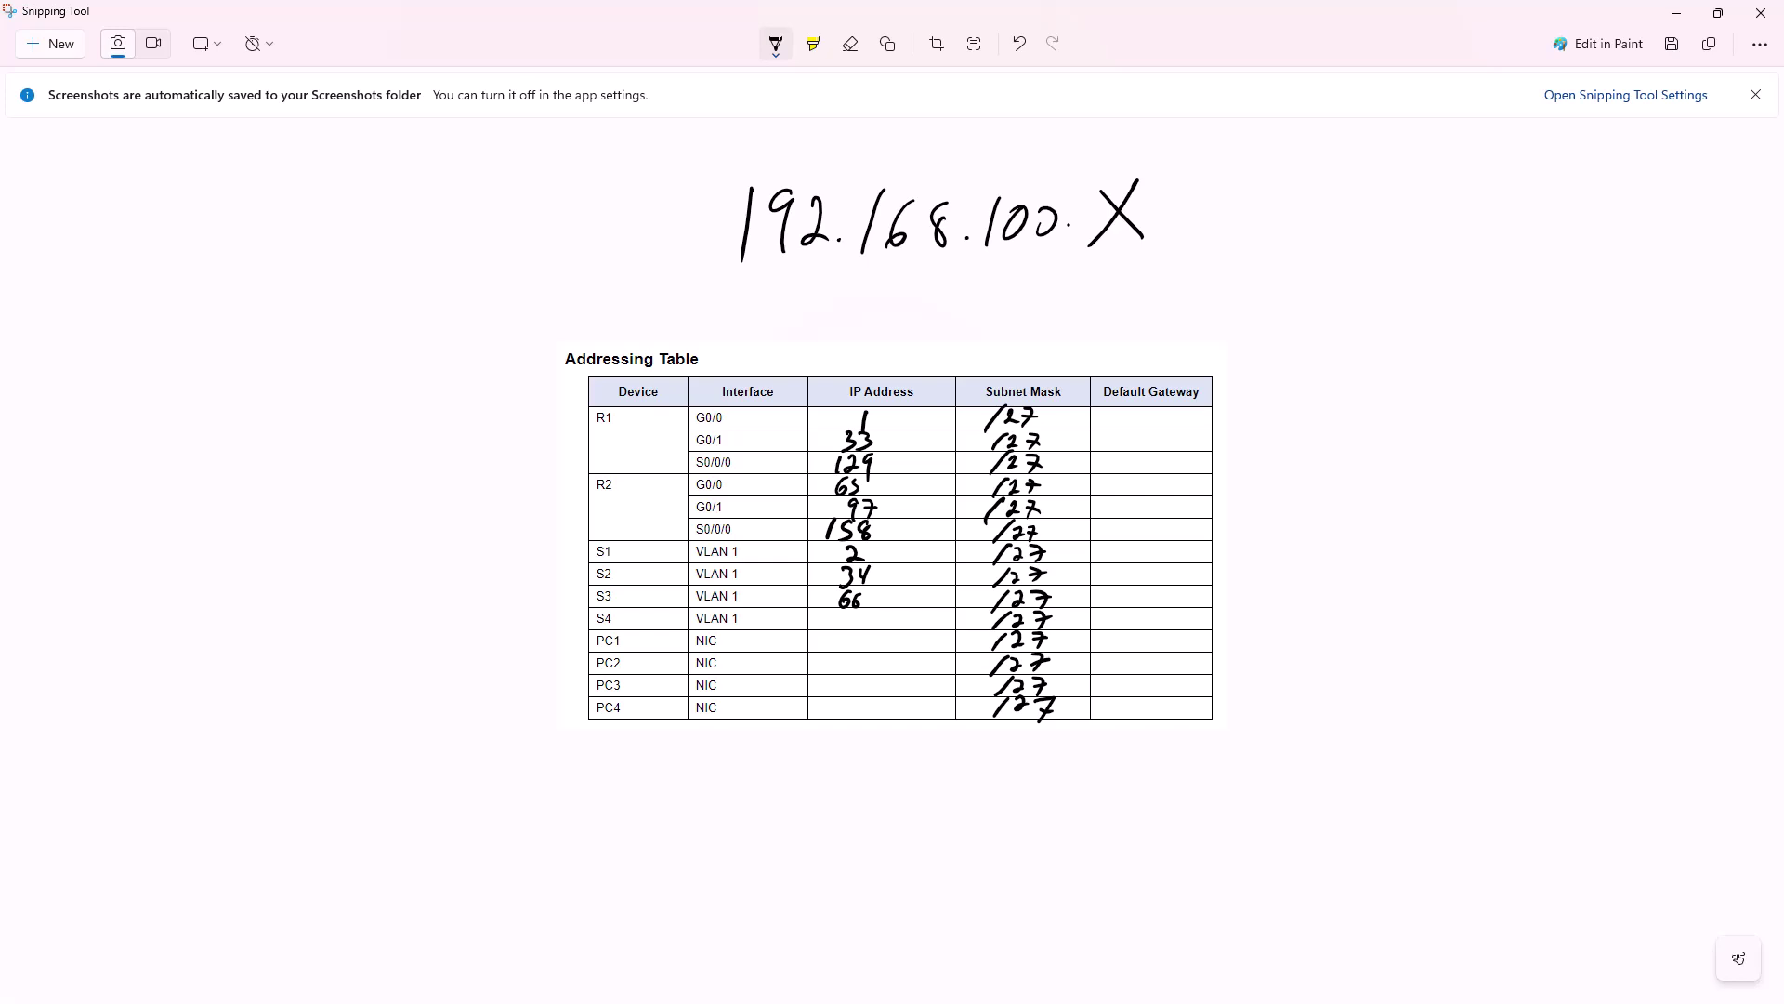
{"action": "mouse_move", "coordinate": [852, 612]}
{"action": "left_mouse_down"}
{"action": "mouse_move", "coordinate": [845, 631]}
{"action": "mouse_move", "coordinate": [861, 615]}
{"action": "left_mouse_up"}
{"action": "left_click_drag", "start_coordinate": [843, 637], "coordinate": [841, 652]}
{"action": "mouse_move", "coordinate": [861, 640]}
{"action": "left_mouse_down"}
{"action": "mouse_move", "coordinate": [841, 665]}
{"action": "mouse_move", "coordinate": [869, 670]}
{"action": "mouse_move", "coordinate": [848, 699]}
{"action": "left_mouse_up"}
{"action": "mouse_move", "coordinate": [871, 678]}
{"action": "left_mouse_down"}
{"action": "mouse_move", "coordinate": [837, 721]}
{"action": "mouse_move", "coordinate": [871, 712]}
{"action": "left_mouse_up"}
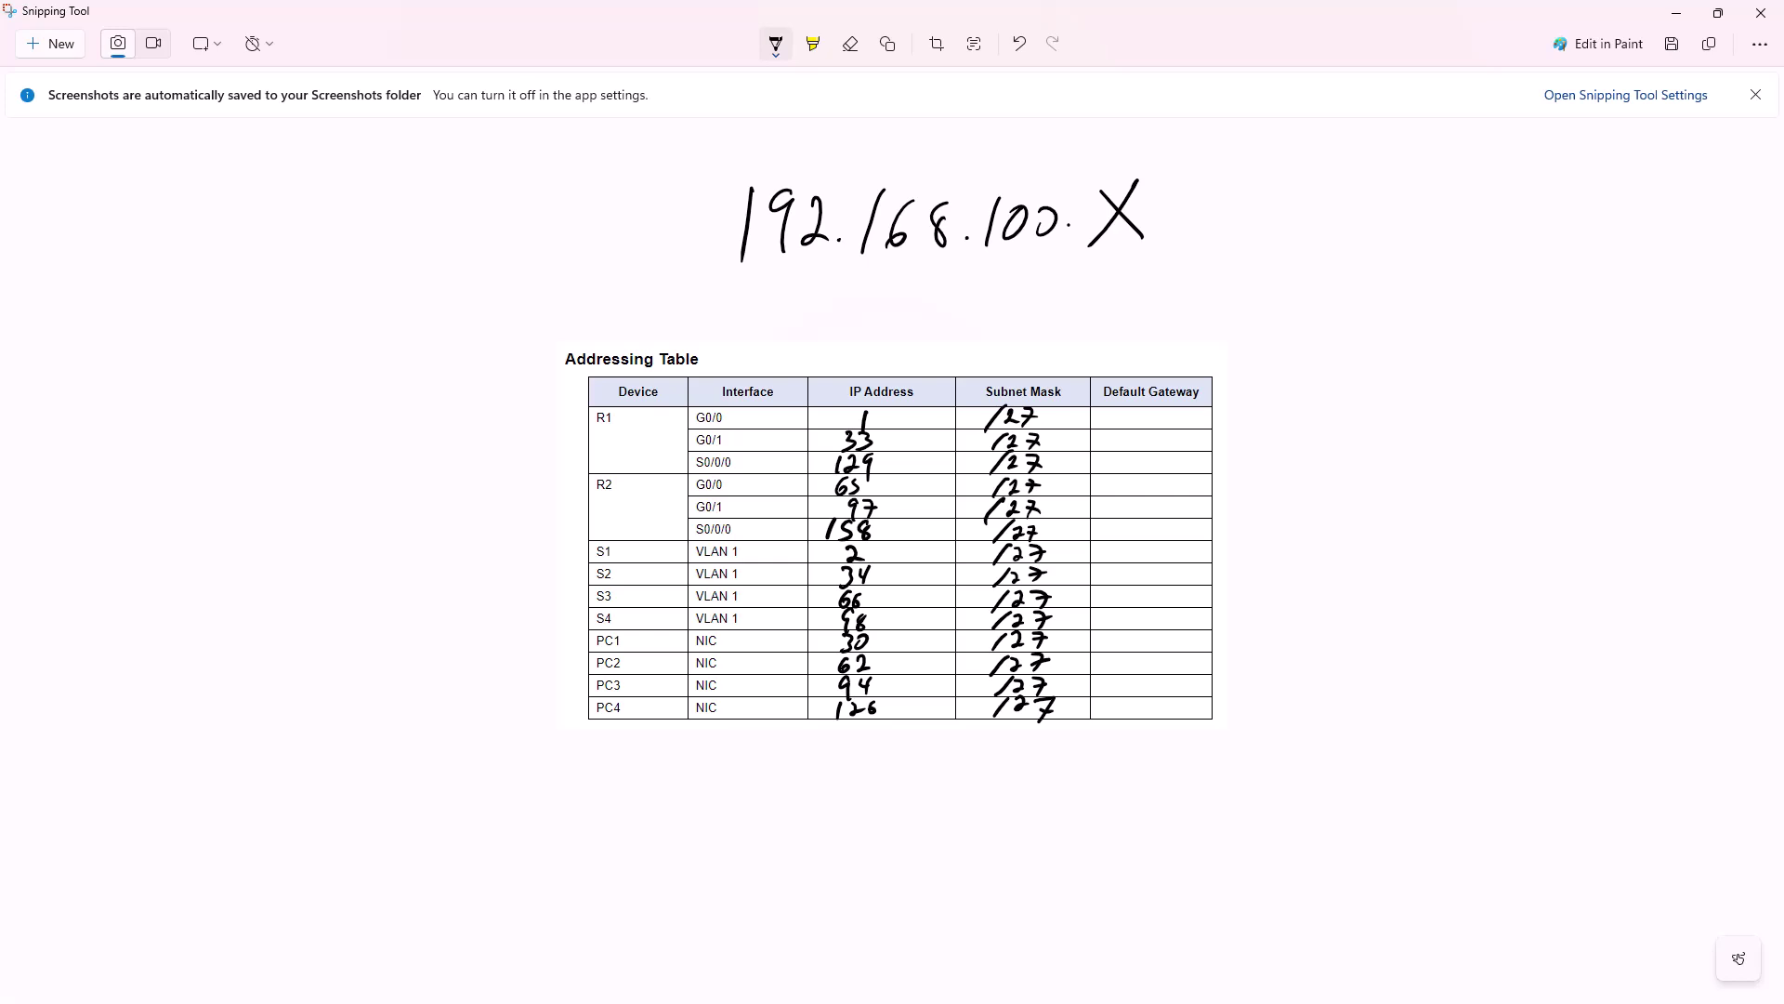
- Strike out the router rows' default gateways and write 1, 33, 65 and 97 for S1 to S4 and again for PC1 to PC4
{"action": "mouse_move", "coordinate": [1165, 407]}
{"action": "left_mouse_down"}
{"action": "mouse_move", "coordinate": [1136, 428]}
{"action": "mouse_move", "coordinate": [1148, 459]}
{"action": "mouse_move", "coordinate": [1128, 472]}
{"action": "mouse_move", "coordinate": [1167, 471]}
{"action": "mouse_move", "coordinate": [1125, 538]}
{"action": "left_mouse_up"}
{"action": "left_click_drag", "start_coordinate": [1152, 545], "coordinate": [1150, 560]}
{"action": "mouse_move", "coordinate": [1134, 565]}
{"action": "left_mouse_down"}
{"action": "mouse_move", "coordinate": [1157, 584]}
{"action": "mouse_move", "coordinate": [1145, 607]}
{"action": "left_mouse_up"}
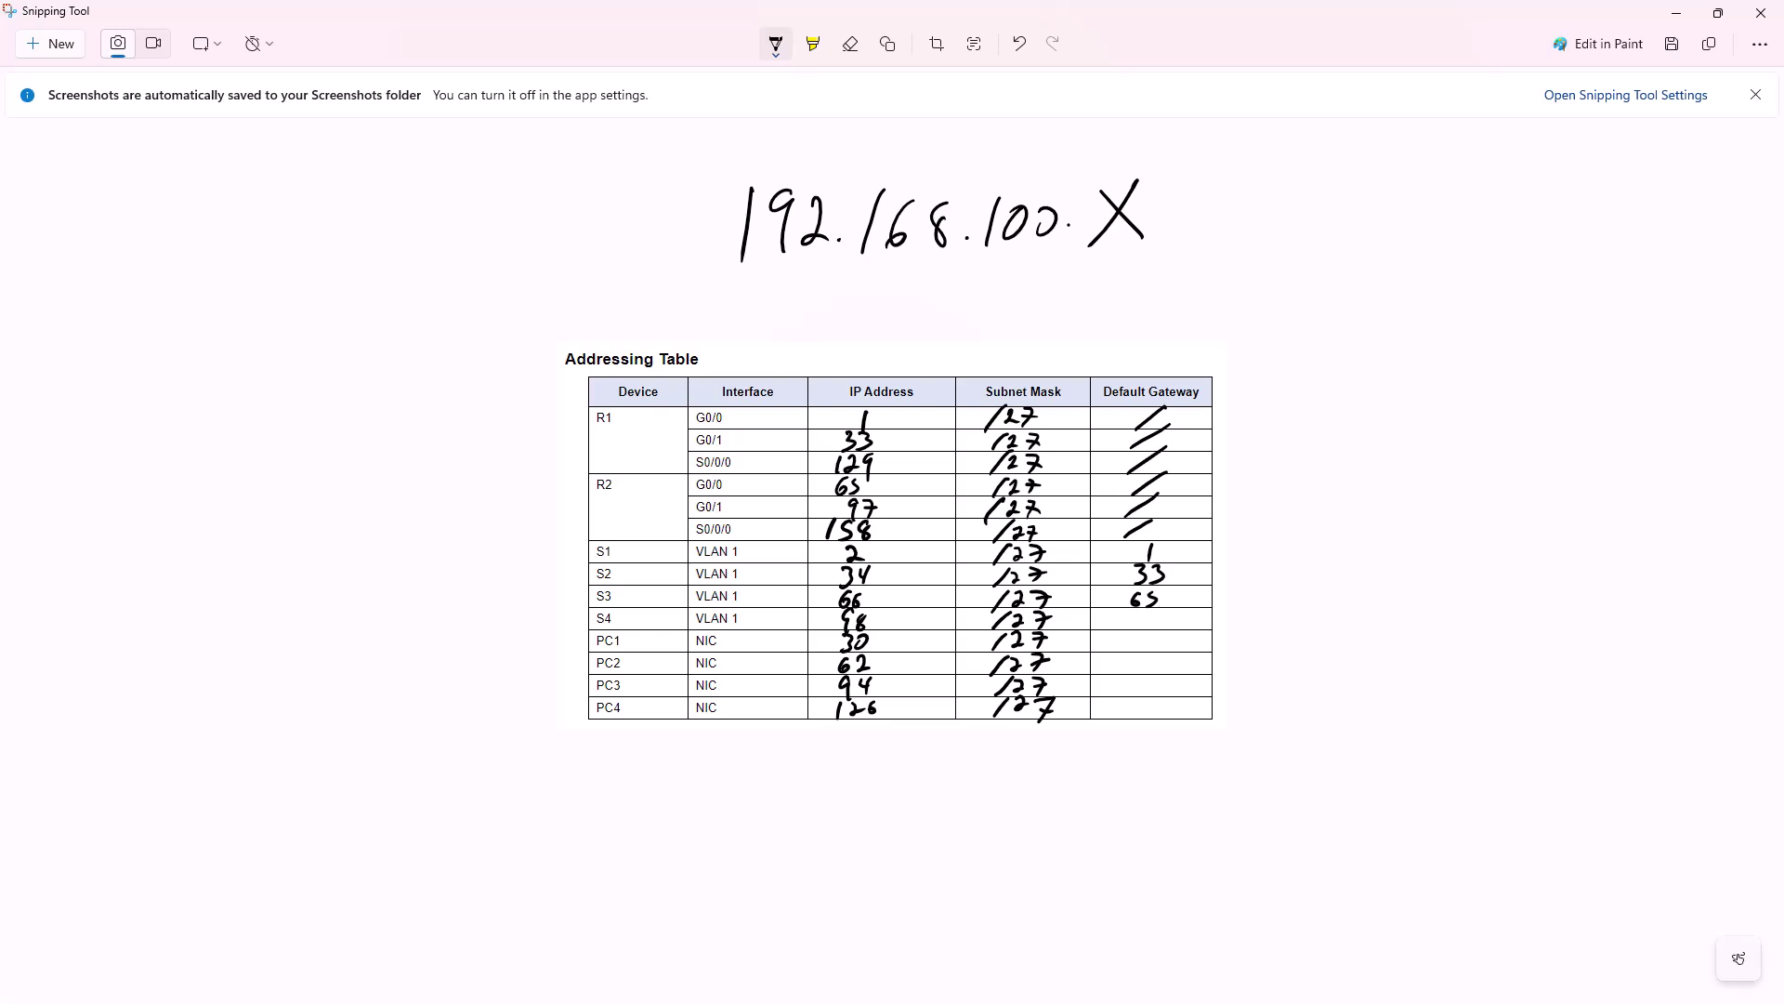
{"action": "mouse_move", "coordinate": [1145, 615]}
{"action": "left_mouse_down"}
{"action": "mouse_move", "coordinate": [1138, 632]}
{"action": "mouse_move", "coordinate": [1154, 630]}
{"action": "left_mouse_up"}
{"action": "mouse_move", "coordinate": [1150, 635]}
{"action": "left_mouse_down"}
{"action": "mouse_move", "coordinate": [1139, 723]}
{"action": "mouse_move", "coordinate": [1170, 709]}
{"action": "left_mouse_up"}
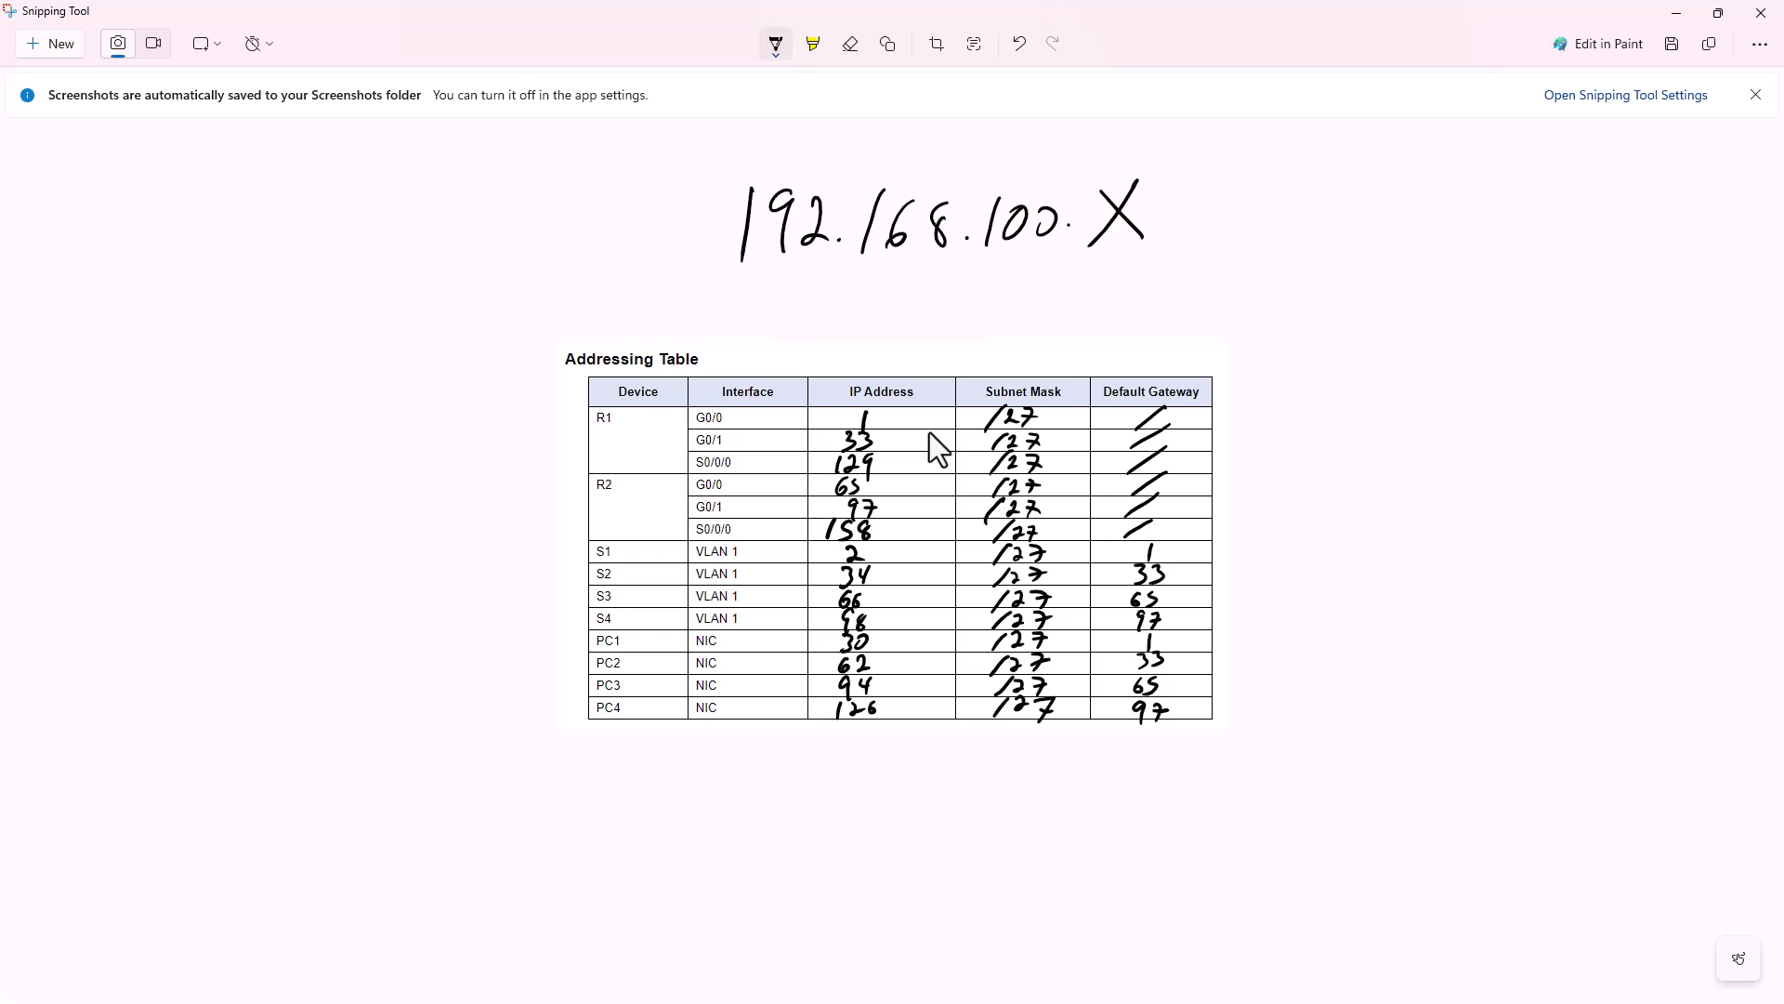
- Switch to Packet Tracer and review the addressing guidelines of Step 3 and the R1 LAN interface instructions of Part 2
{"action": "key", "text": "alt+Tab"}
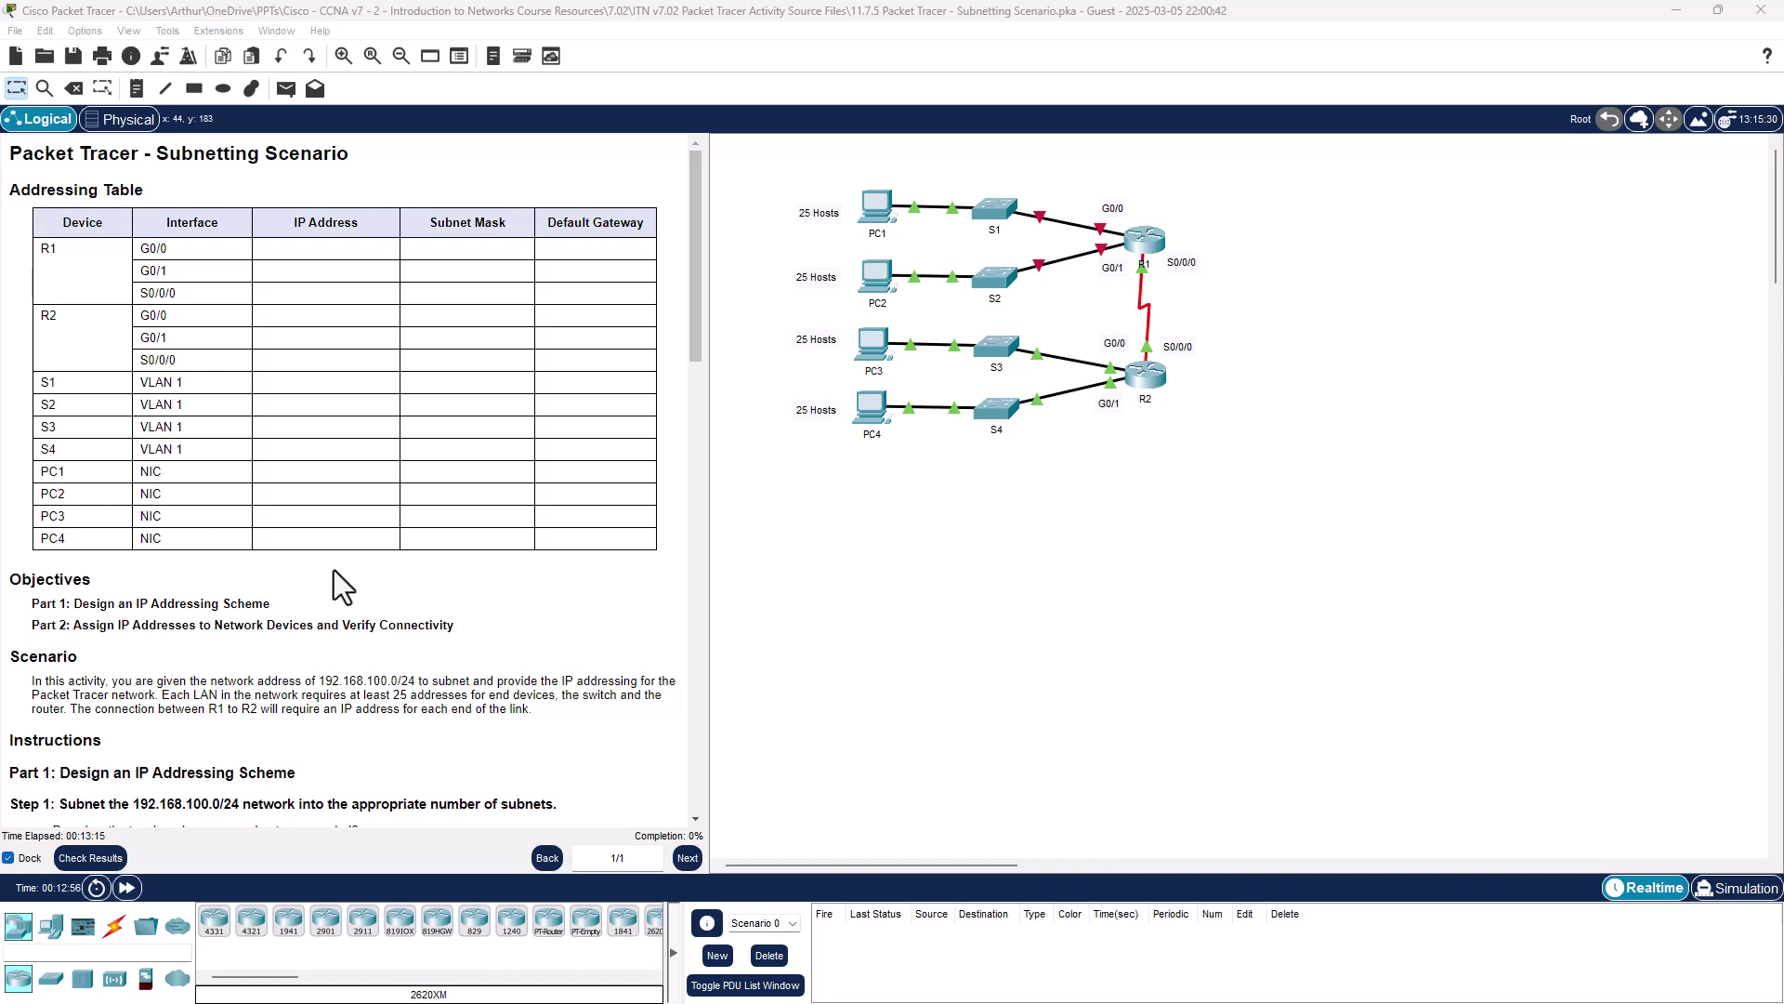
{"action": "scroll", "coordinate": [432, 493], "scroll_direction": "down", "scroll_amount": 3}
{"action": "scroll", "coordinate": [433, 493], "scroll_direction": "down", "scroll_amount": 12}
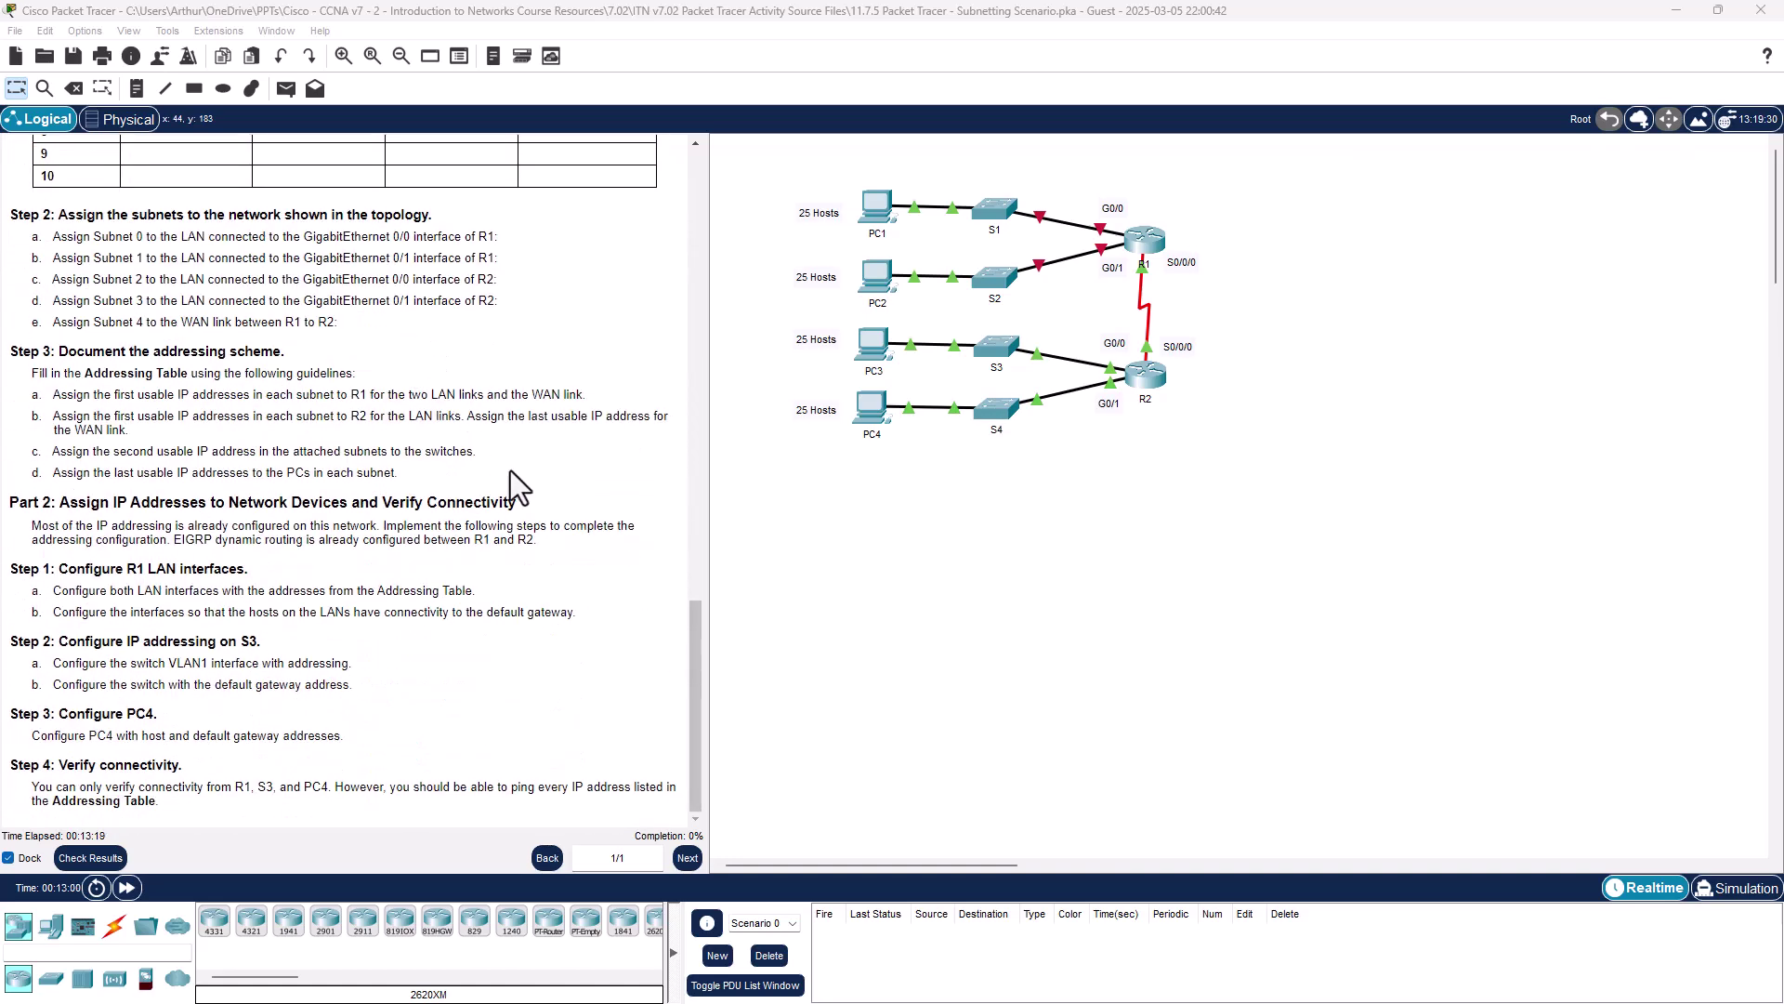
{"action": "left_click_drag", "start_coordinate": [26, 370], "coordinate": [515, 466]}
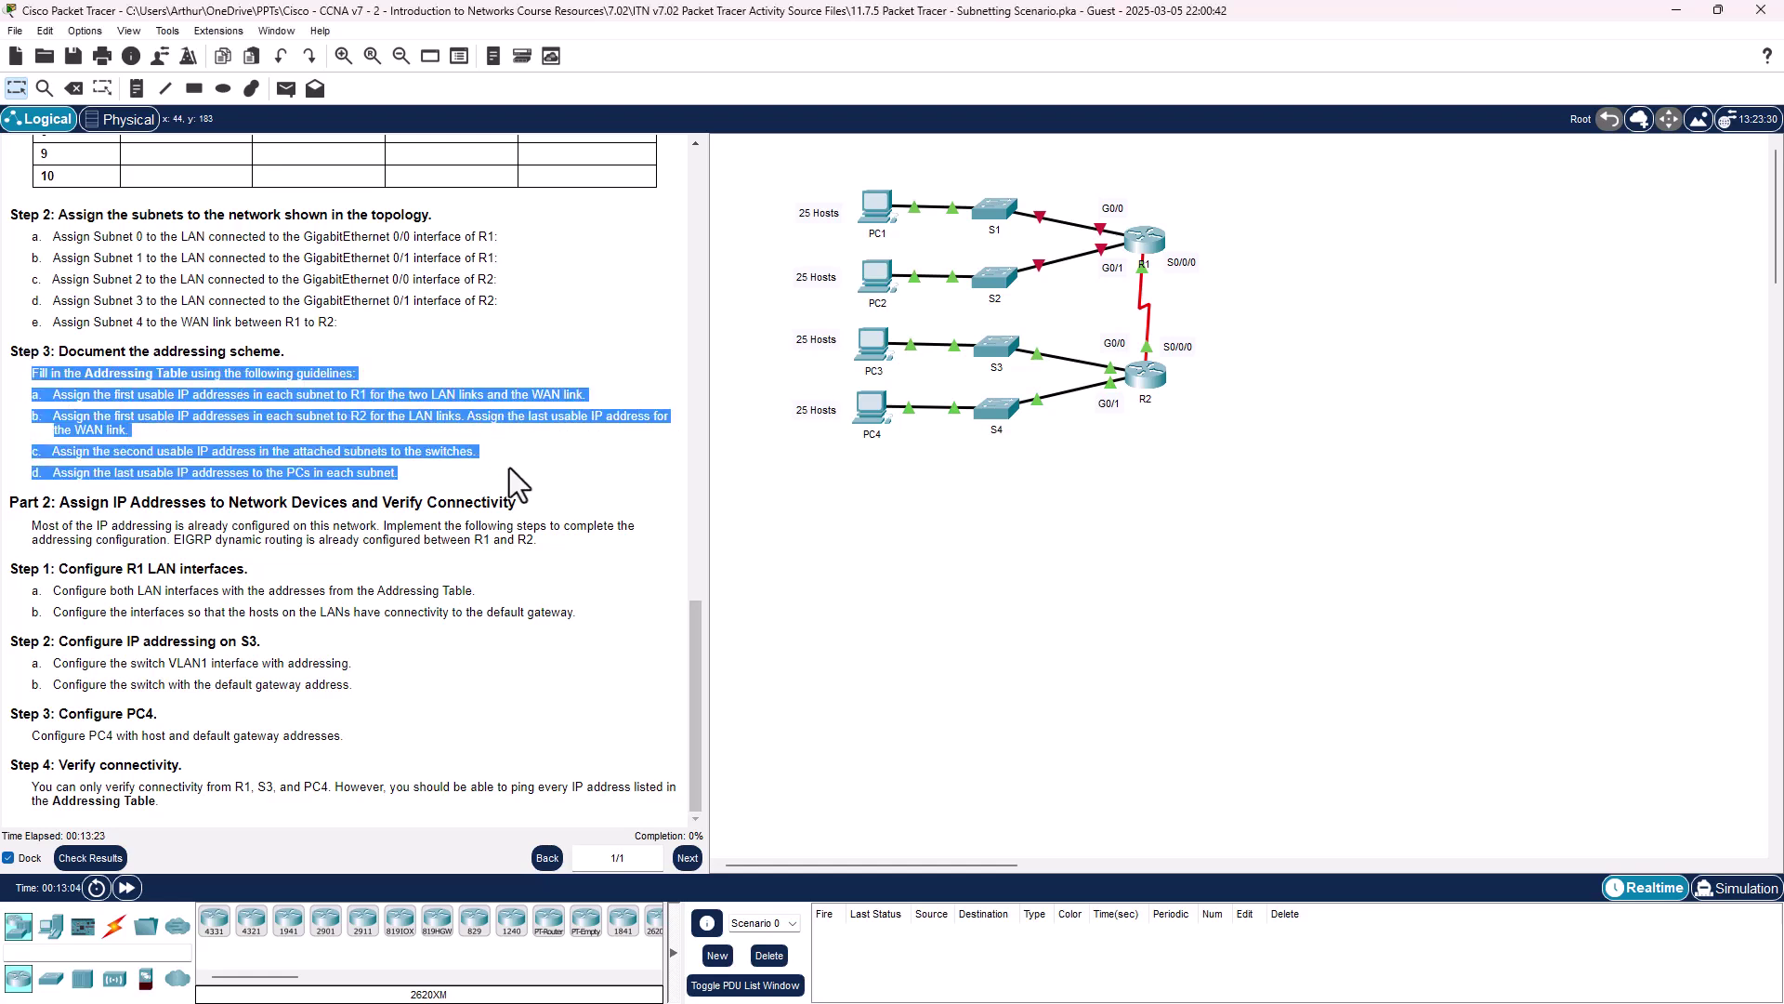
{"action": "left_click", "coordinate": [513, 488]}
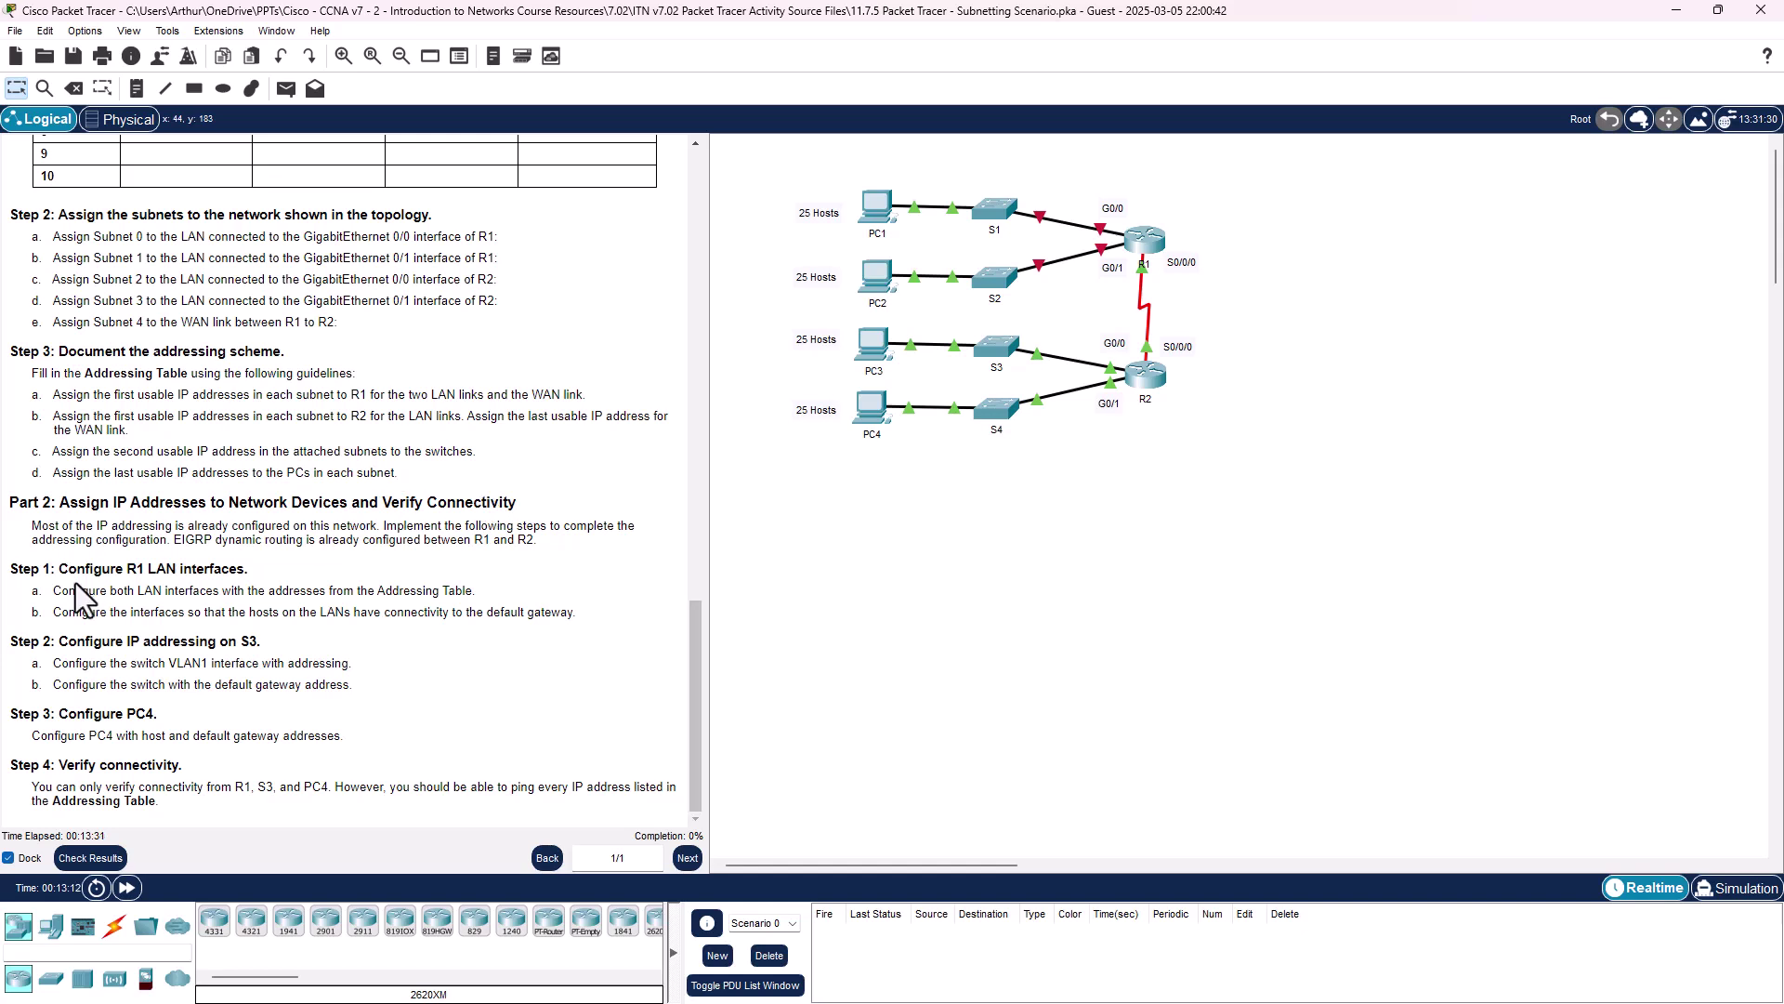
{"action": "left_click_drag", "start_coordinate": [76, 582], "coordinate": [319, 626]}
{"action": "left_click_drag", "start_coordinate": [83, 642], "coordinate": [362, 616]}
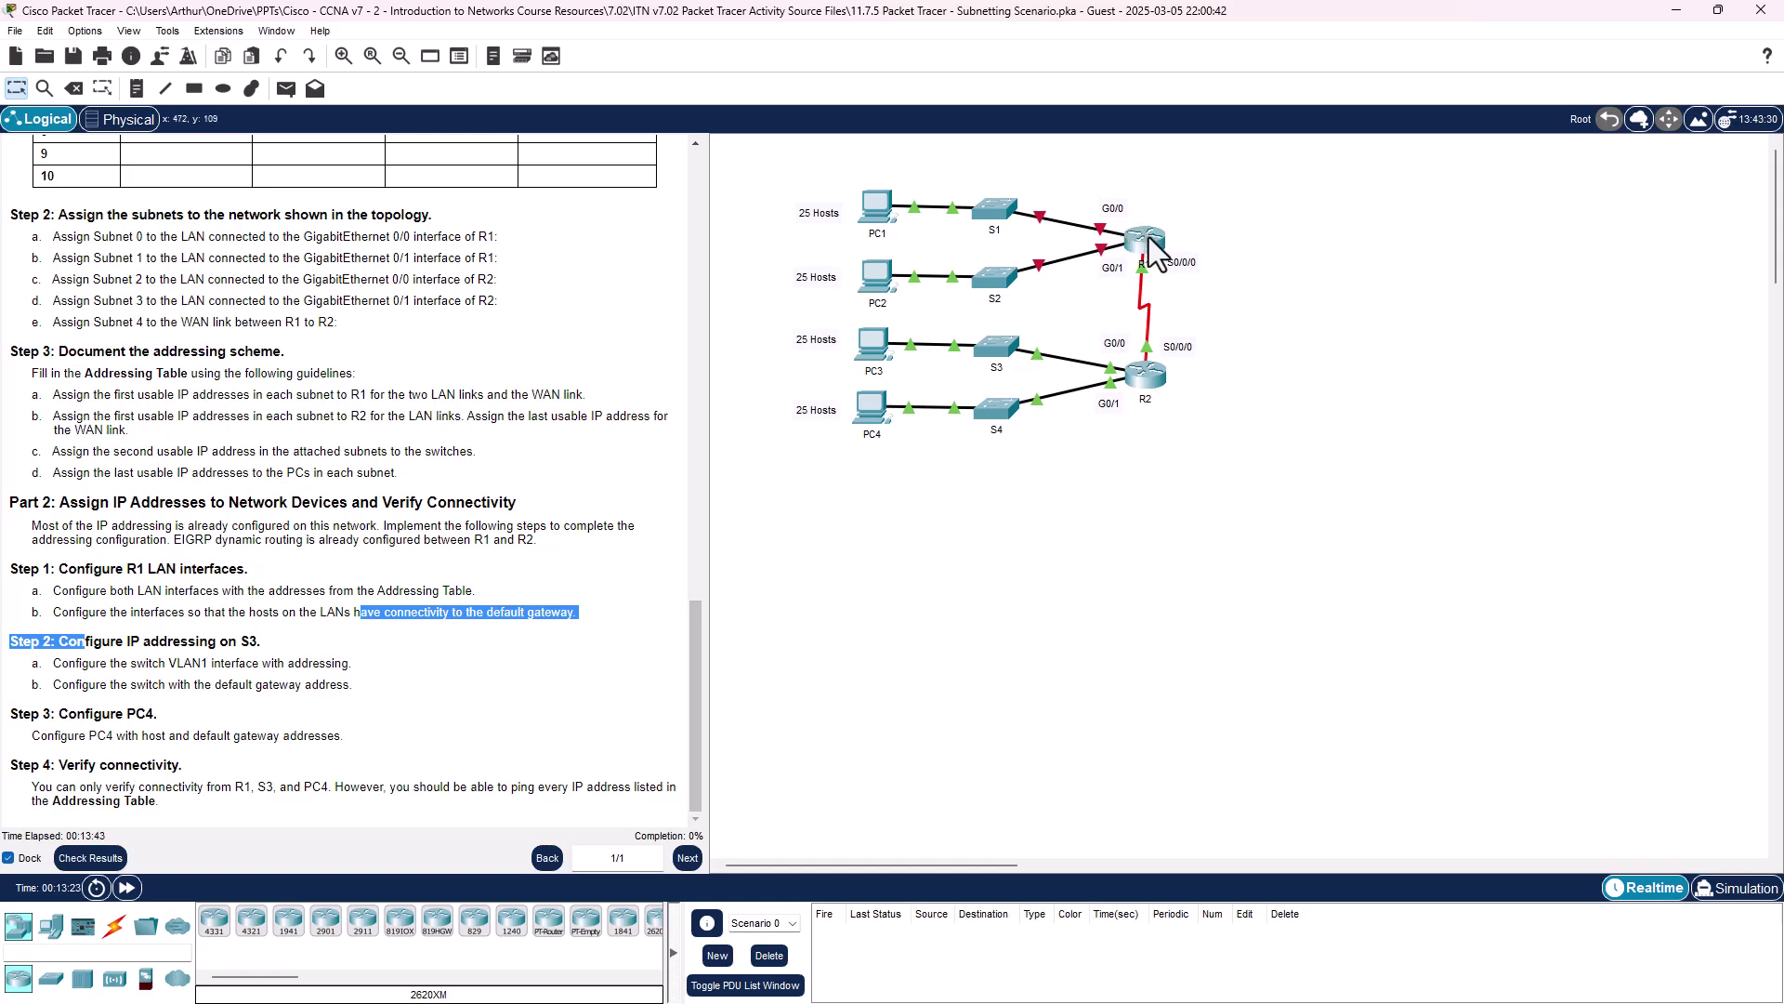
{"action": "left_click", "coordinate": [1336, 396]}
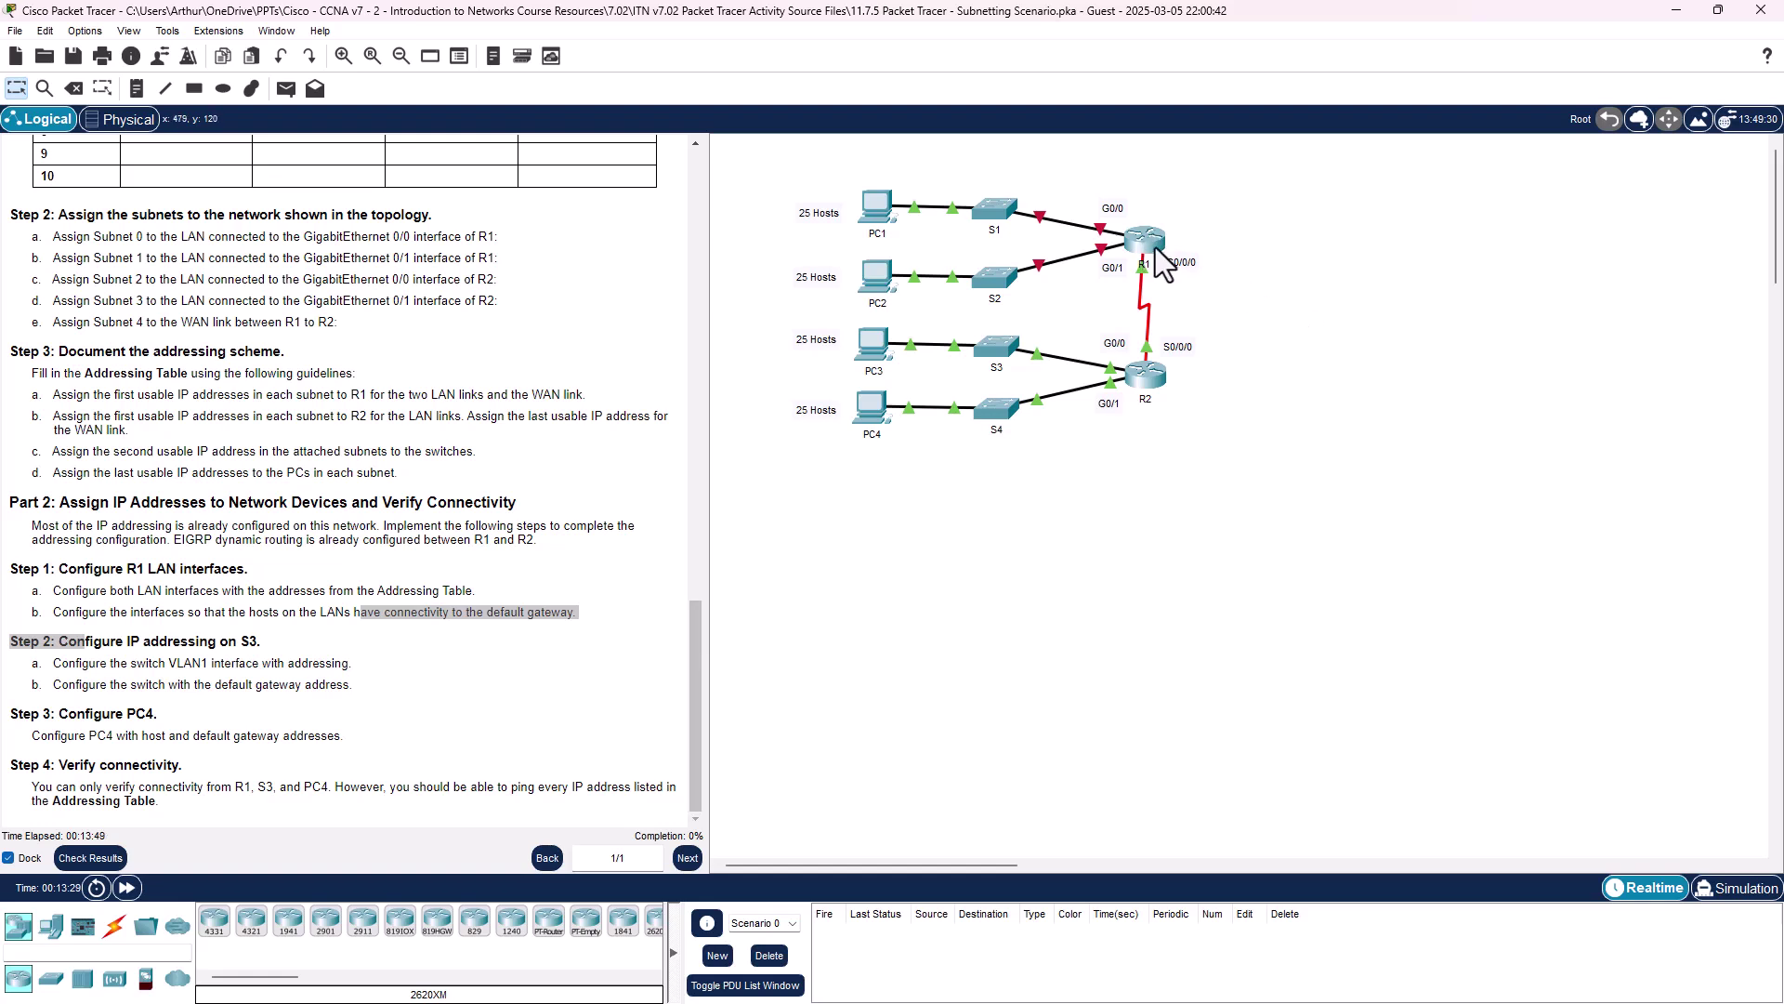
- Open router R1's command line interface at full screen and start the session at the R1> prompt
{"action": "left_click", "coordinate": [1148, 244]}
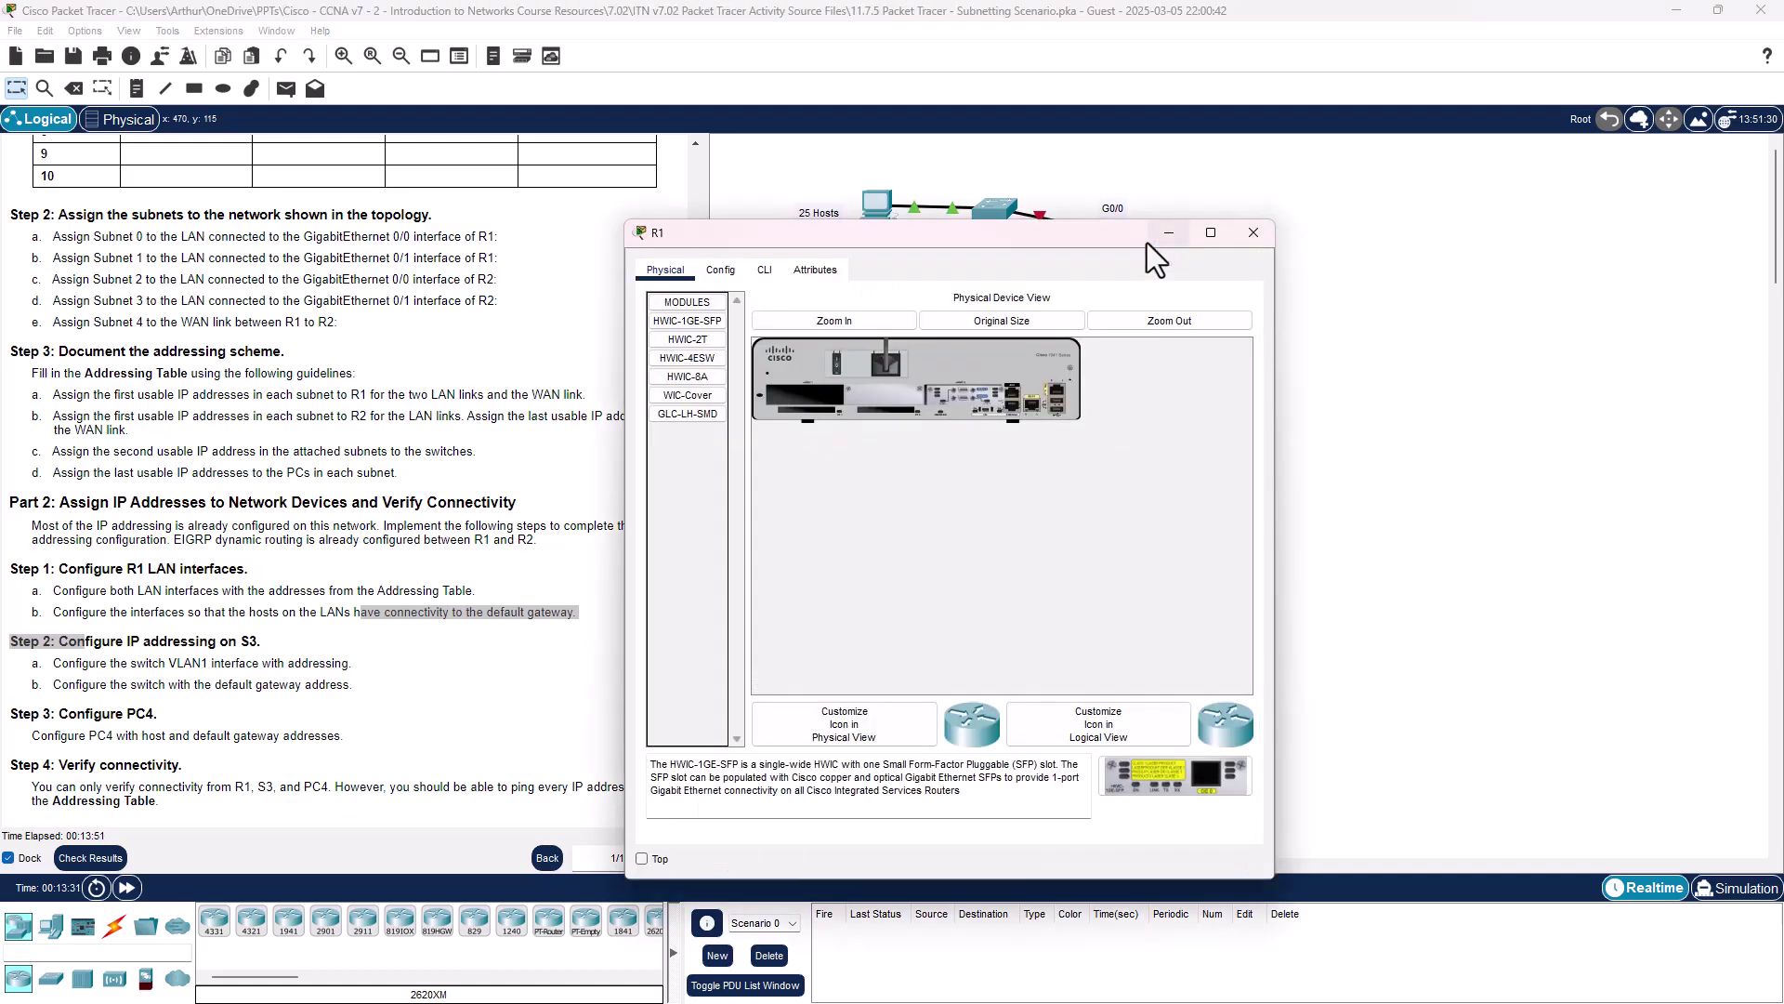
{"action": "left_click", "coordinate": [762, 273]}
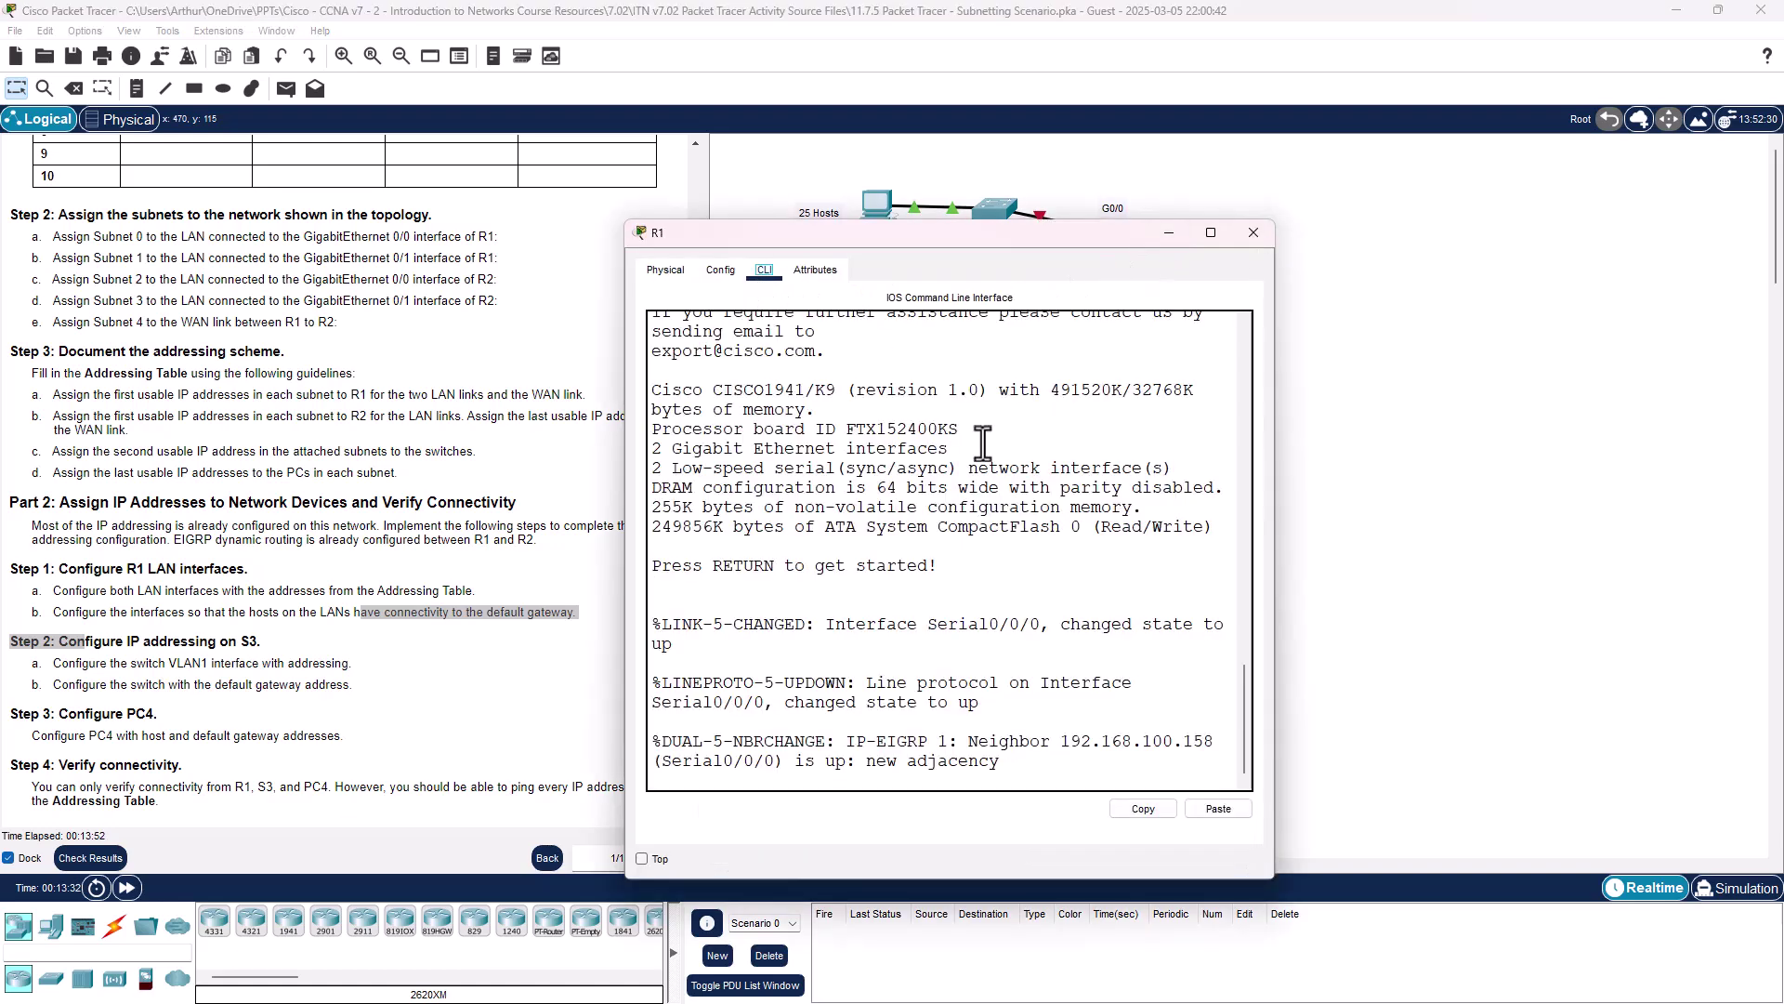
{"action": "left_click", "coordinate": [1210, 233]}
{"action": "key", "text": "Return"}
{"action": "key", "text": "Return"}
{"action": "key", "text": "Return"}
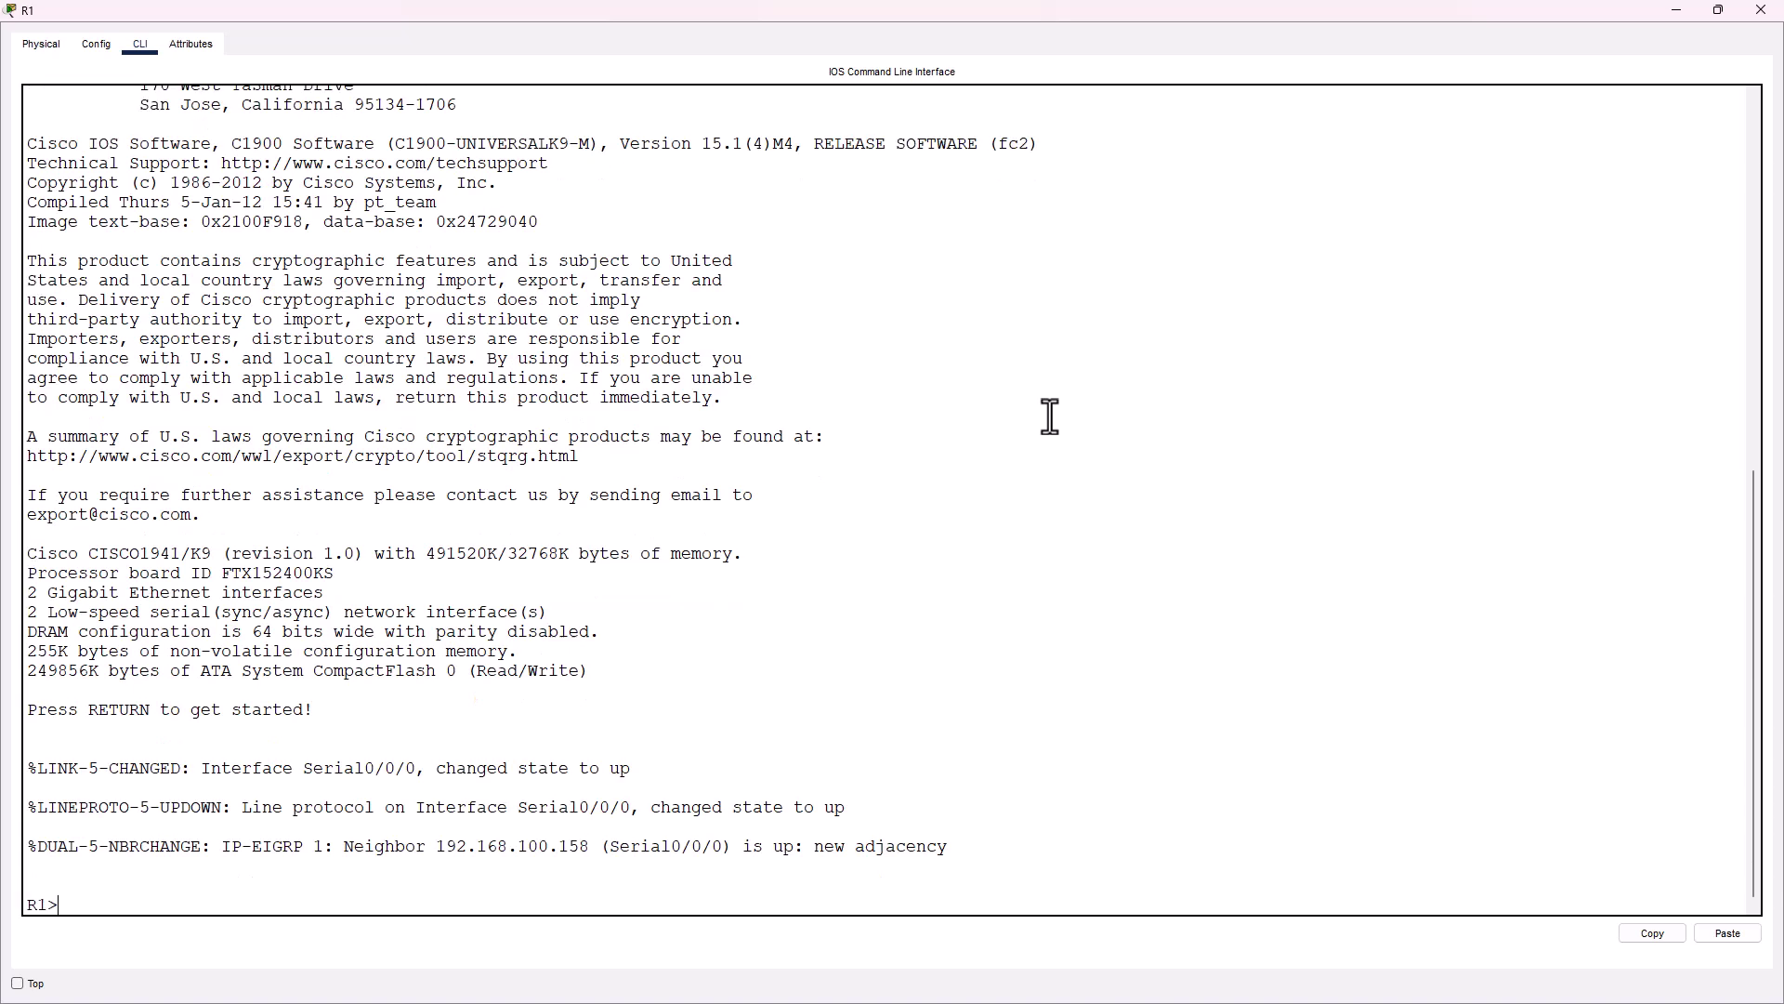
{"action": "key", "text": "Return"}
{"action": "key", "text": "Return"}
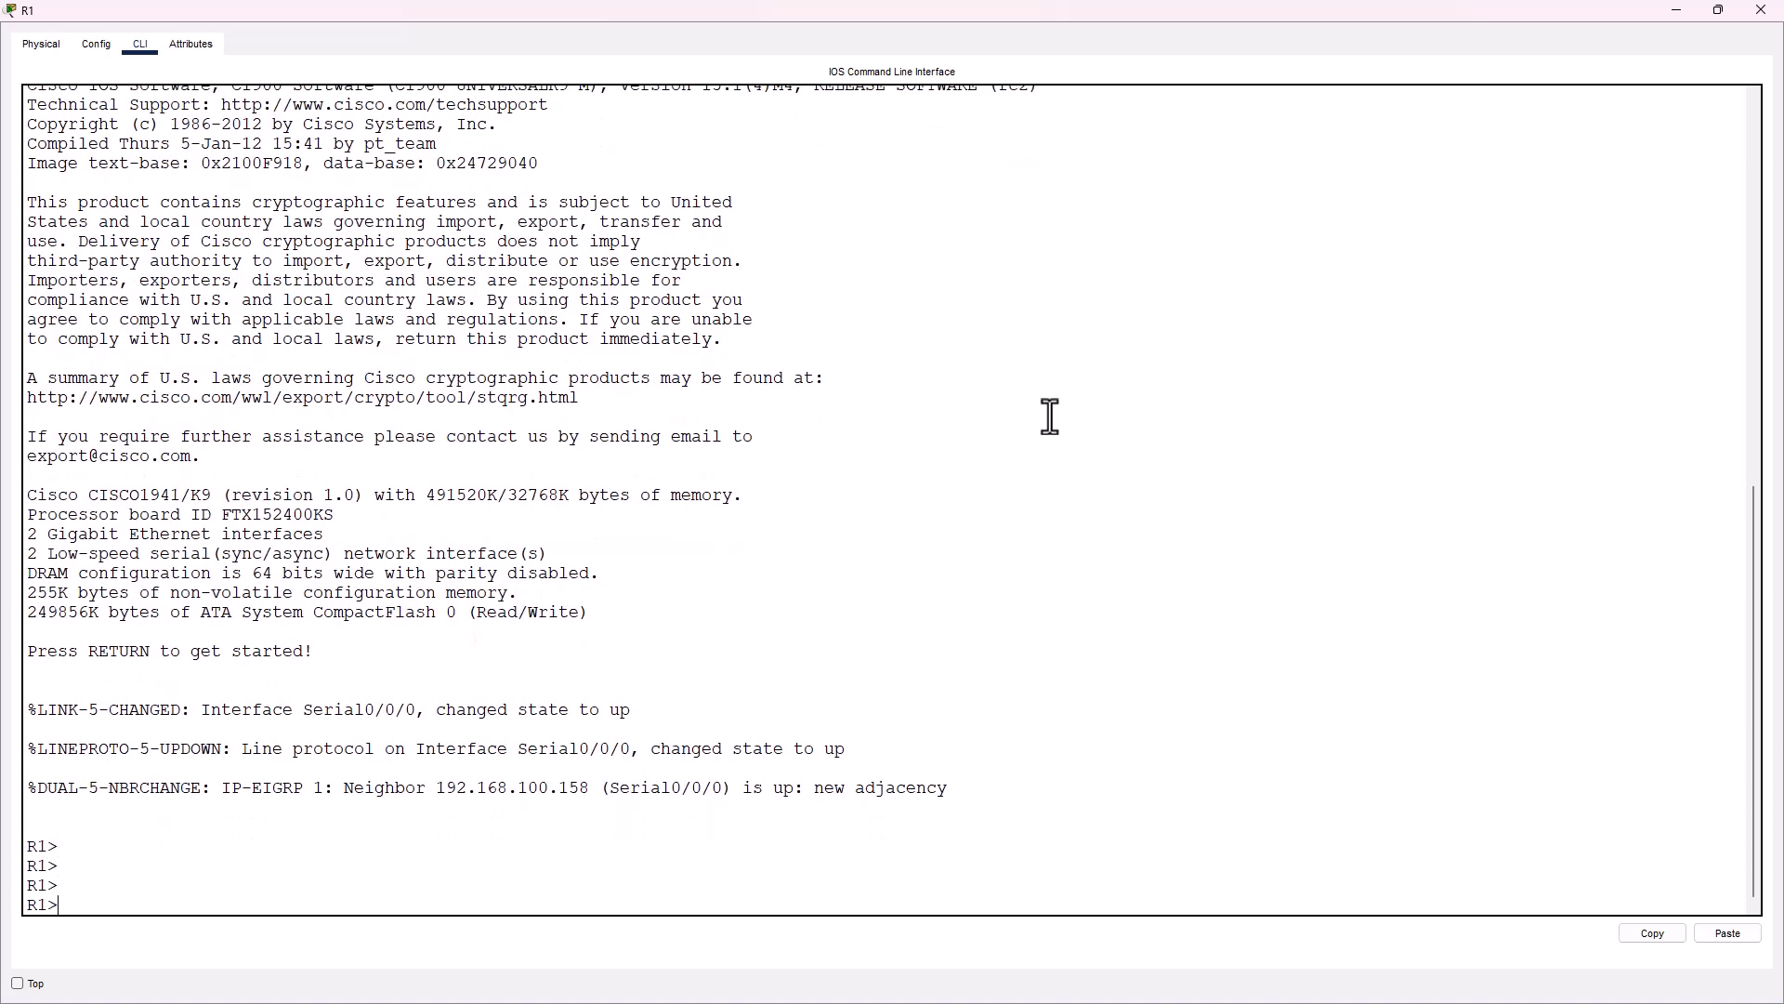
- Enter privileged EXEC mode on R1 and display the brief IP summary of its interfaces
{"action": "type", "text": "en"}
{"action": "key", "text": "Return"}
{"action": "type", "text": "show ip int brief"}
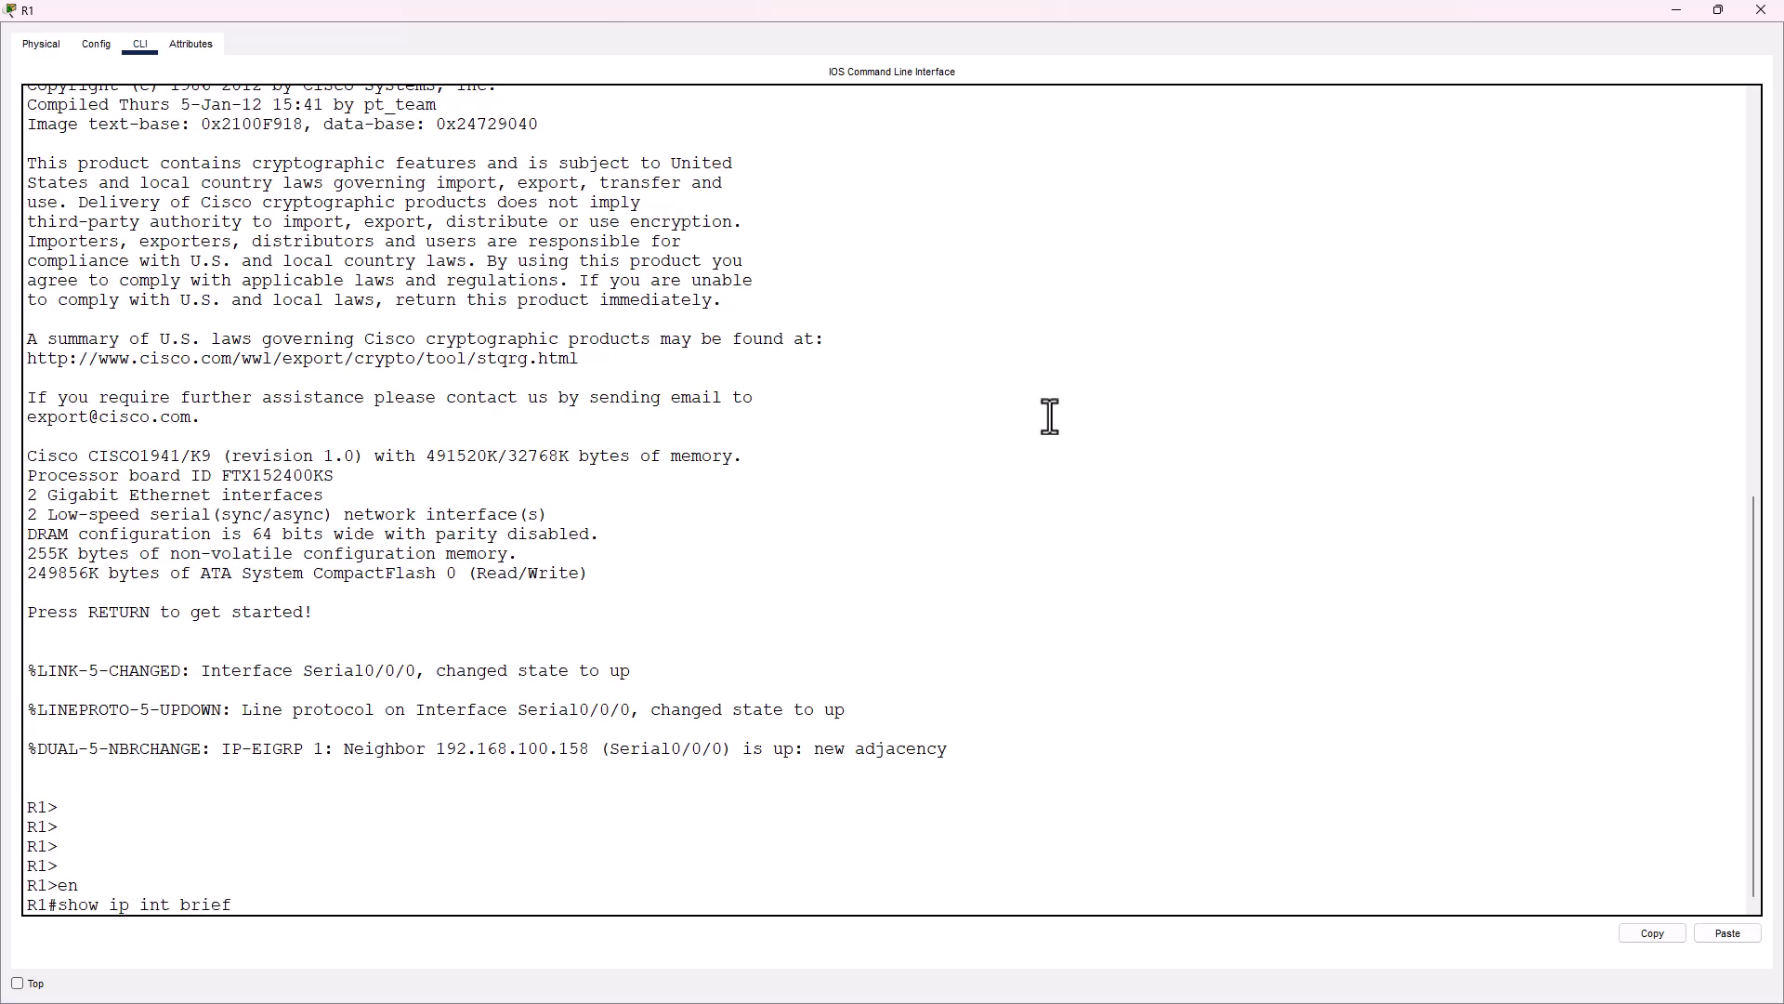
{"action": "key", "text": "Return"}
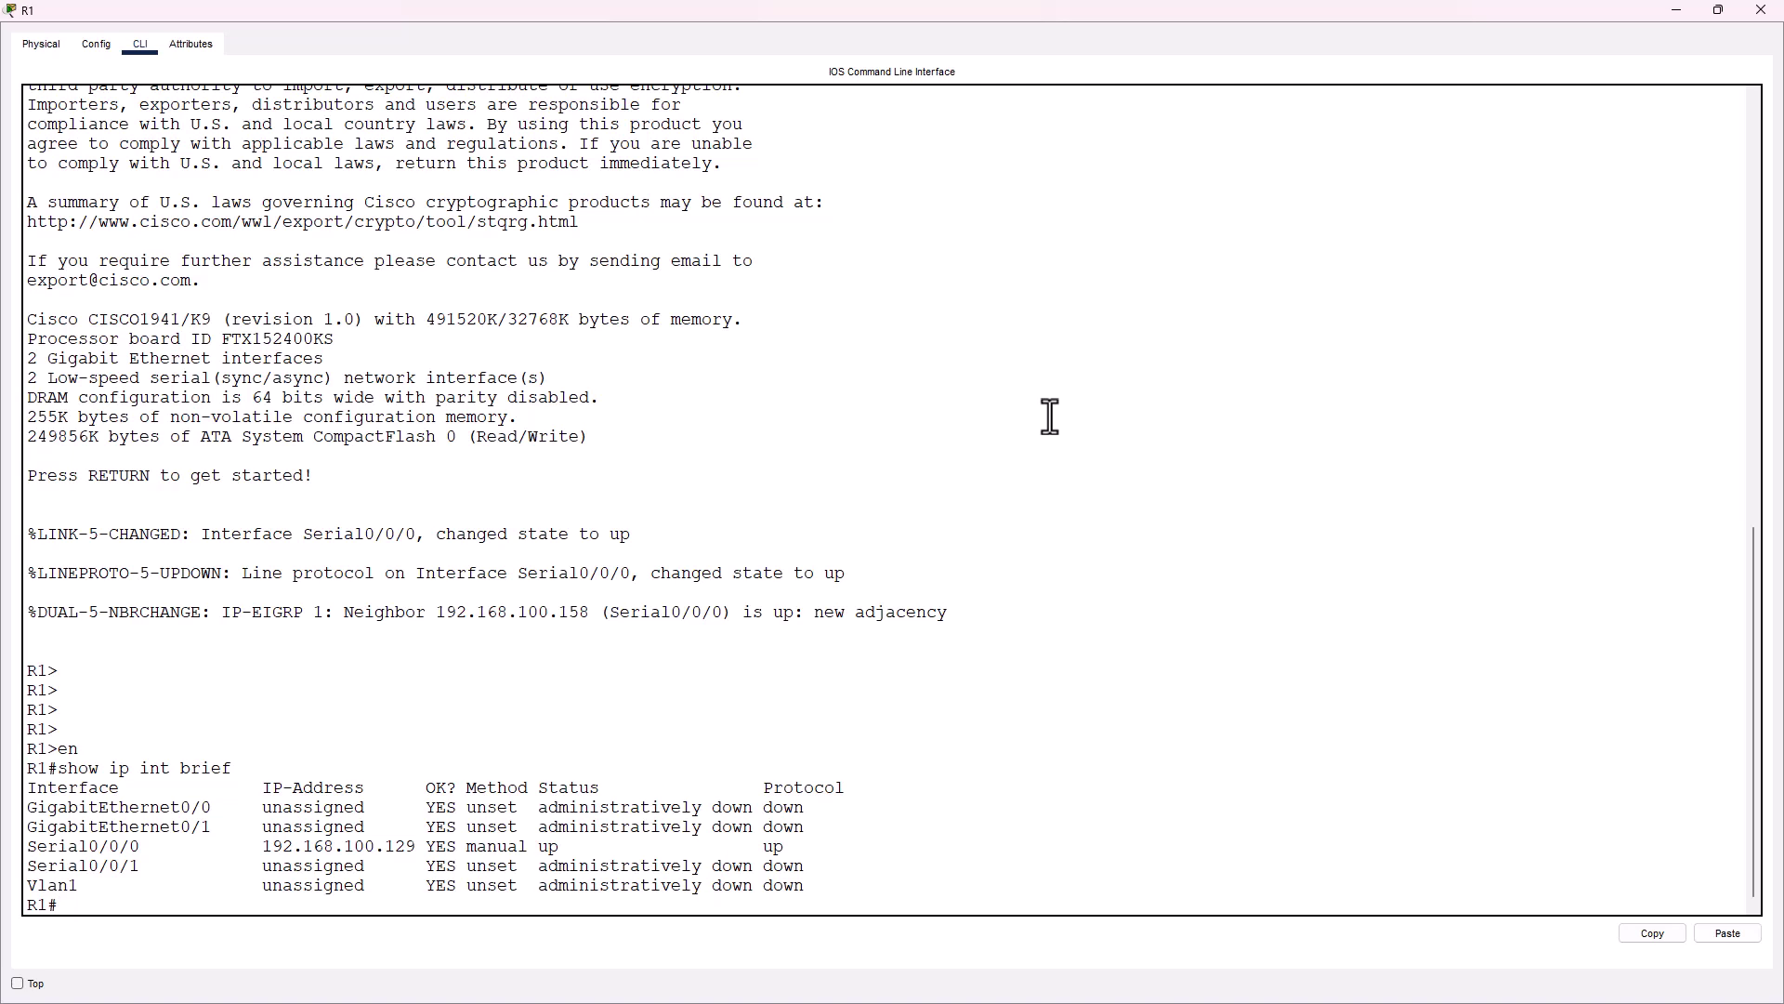
- Enter global configuration mode, assign 192.168.100.1 with mask 255.255.255.192 to interface g0/0 and enable the interface
{"action": "type", "text": "conf t"}
{"action": "key", "text": "Return"}
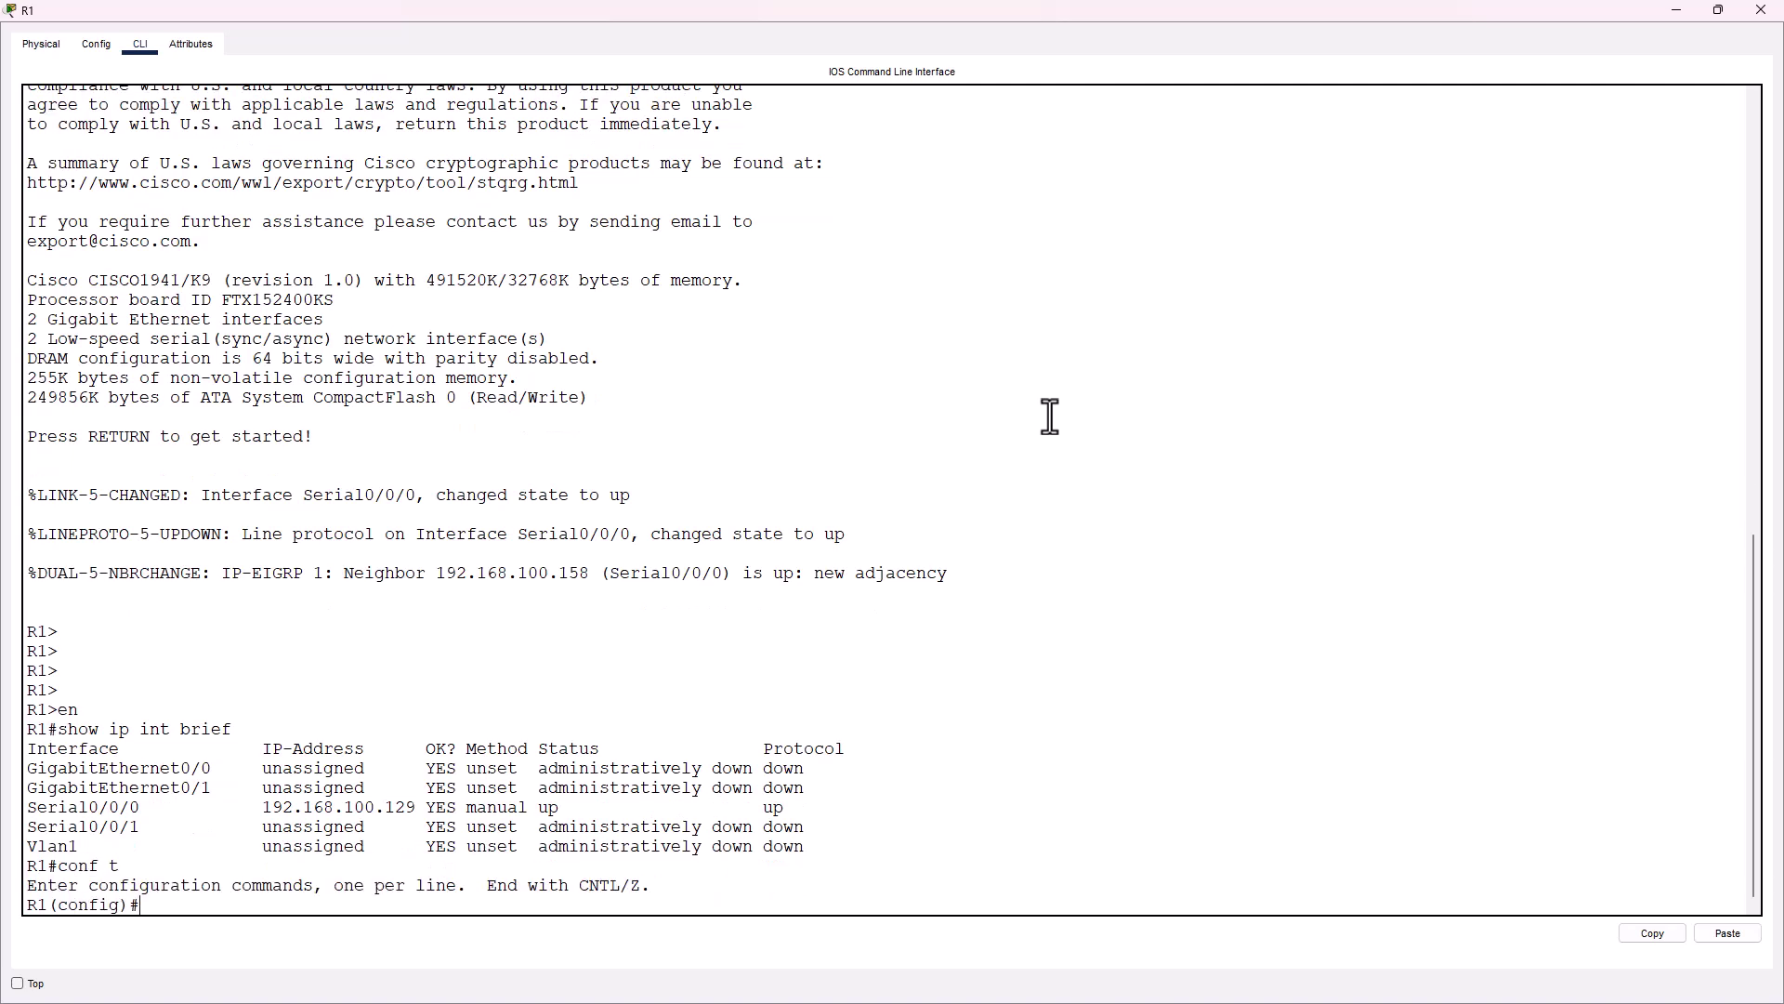
{"action": "type", "text": "int g0/0"}
{"action": "key", "text": "Return"}
{"action": "type", "text": "ip"}
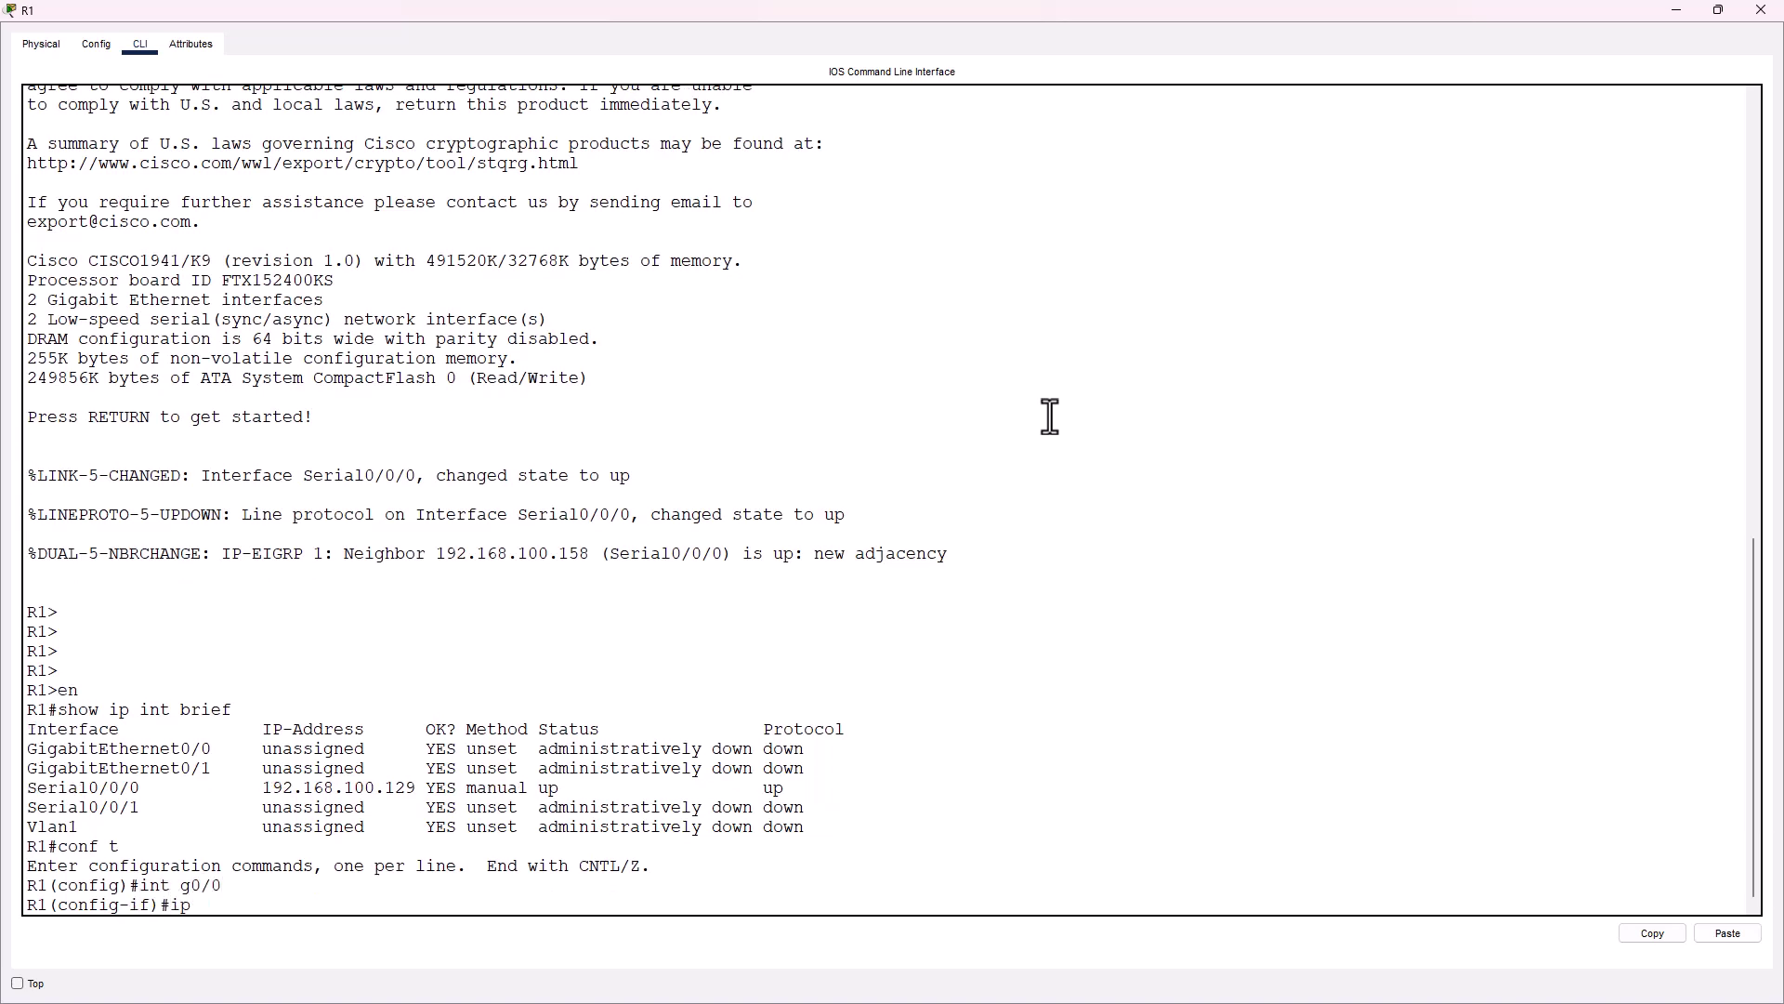
{"action": "type", "text": " add 192.168.100.1 255.255.25"}
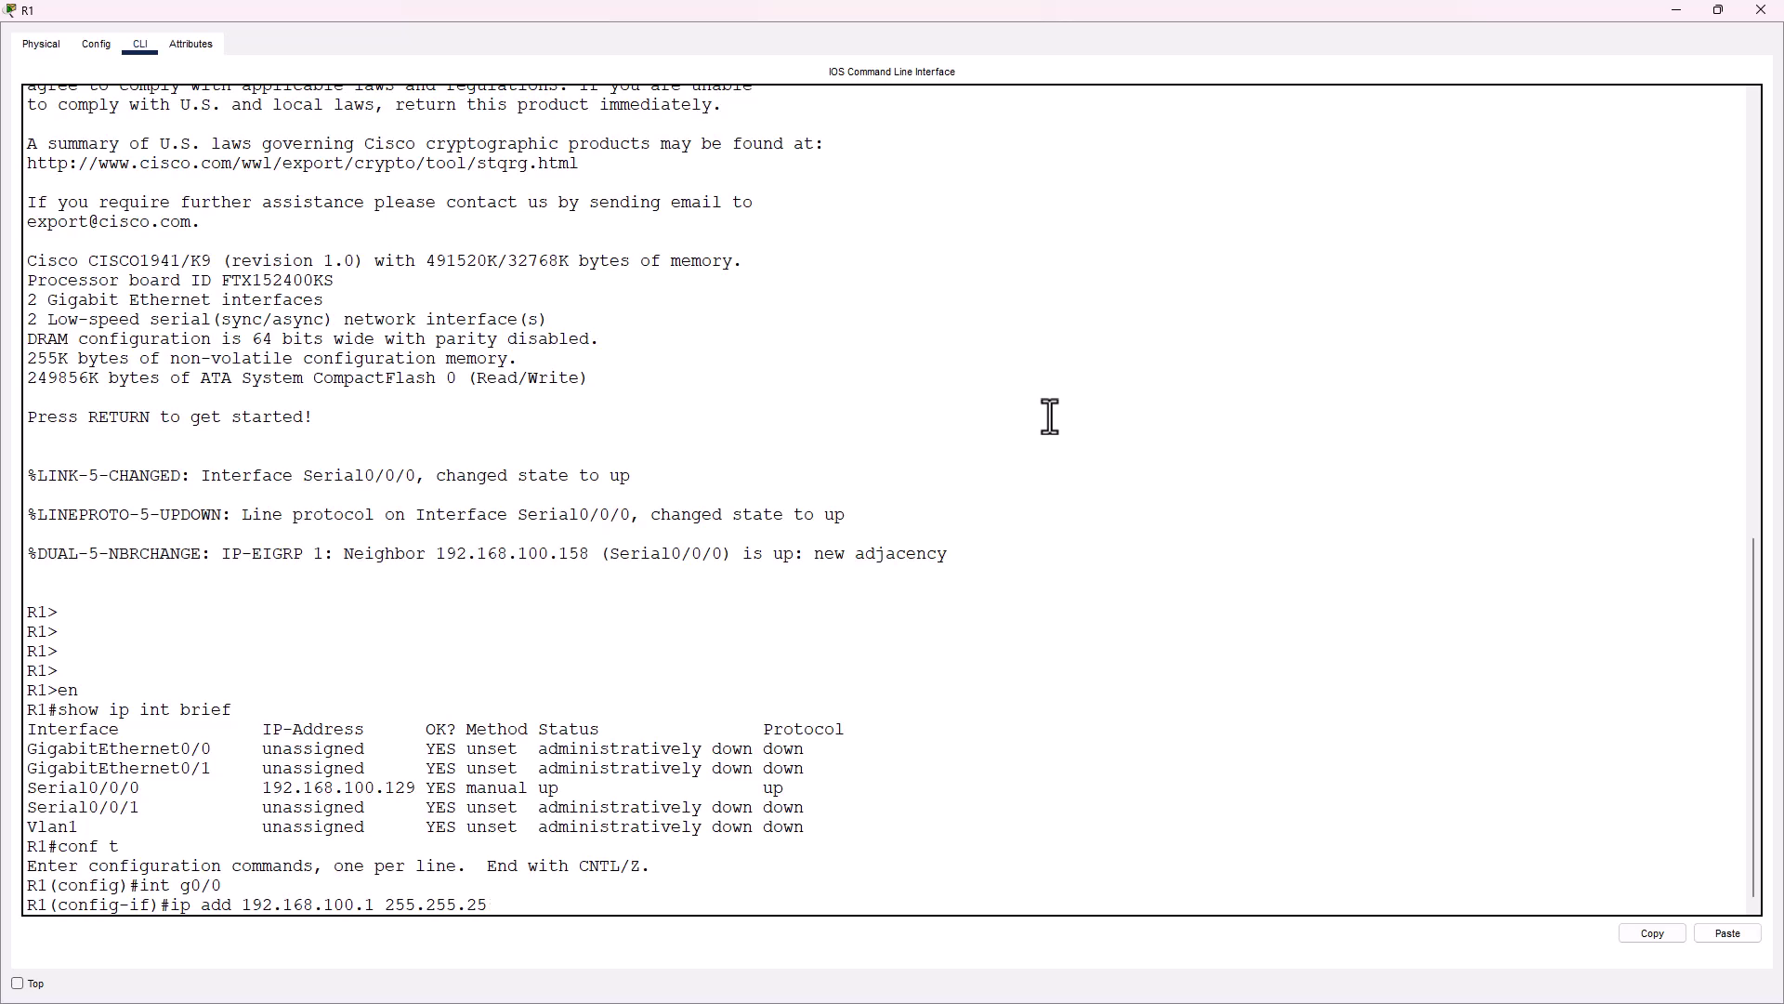
{"action": "type", "text": "5.192"}
{"action": "key", "text": "Return"}
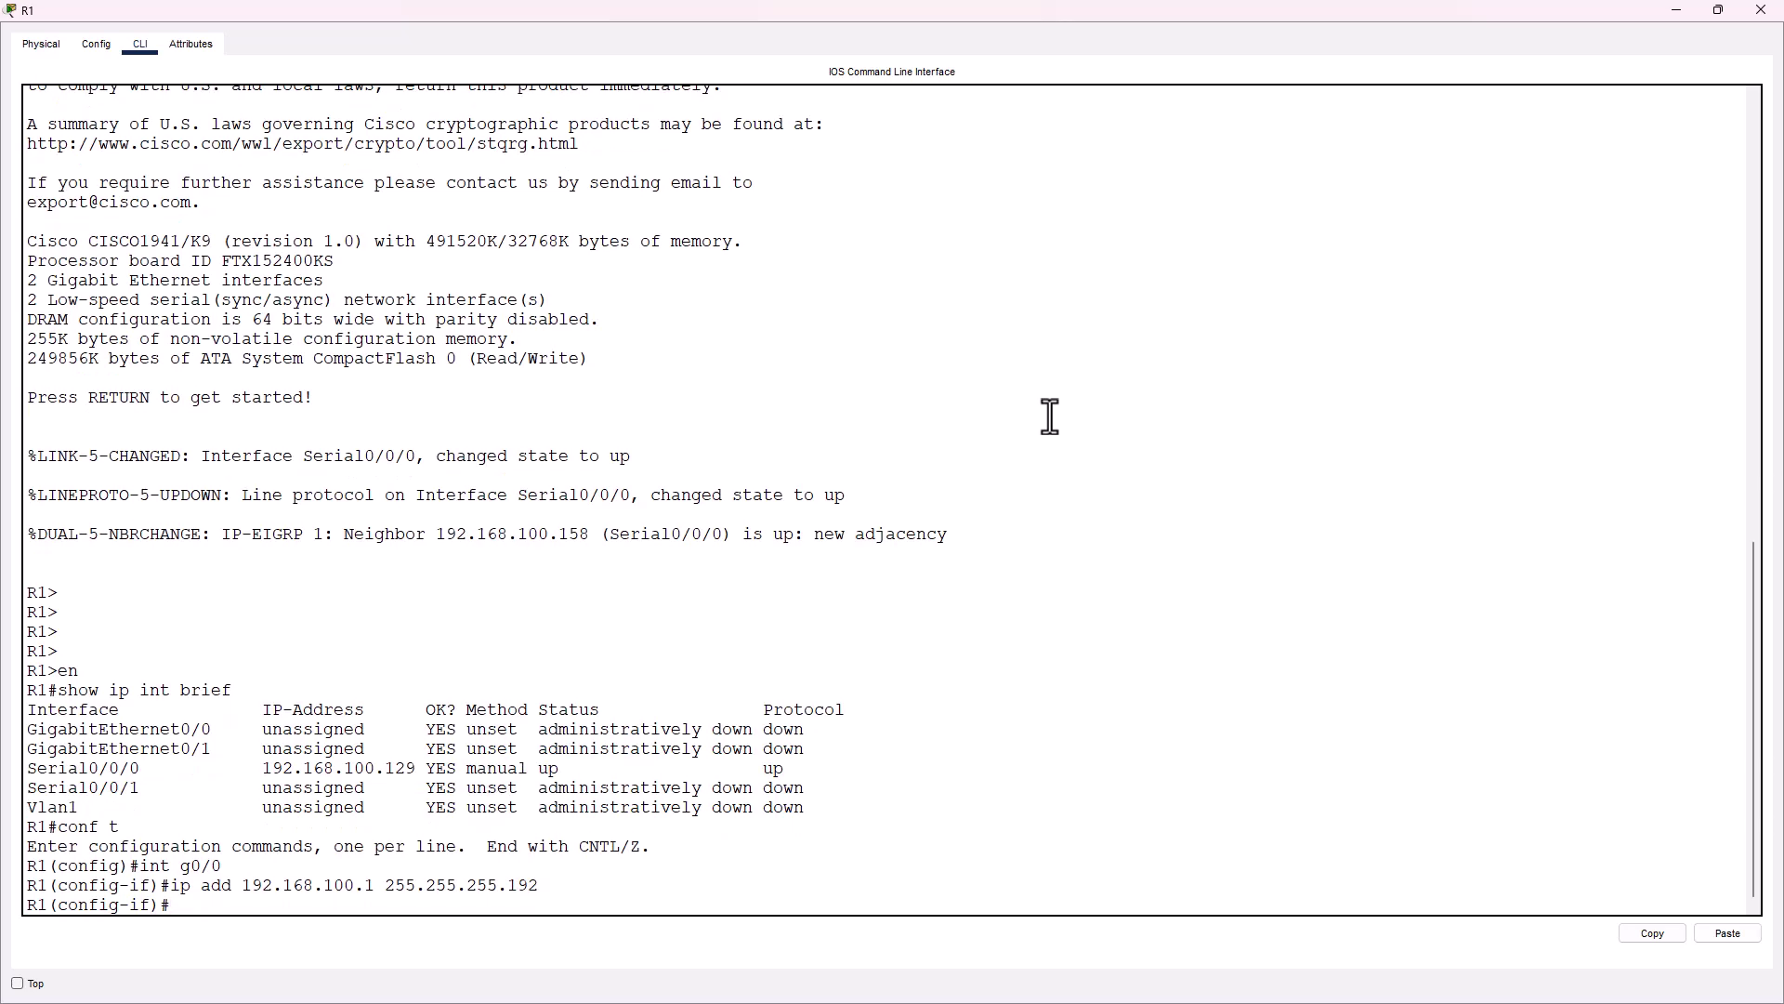
{"action": "type", "text": "no sh"}
{"action": "key", "text": "Return"}
- Try to assign 192.168.100.33 with mask 255.255.255.192 to R1's interface g0/1
{"action": "type", "text": "int g0/"}
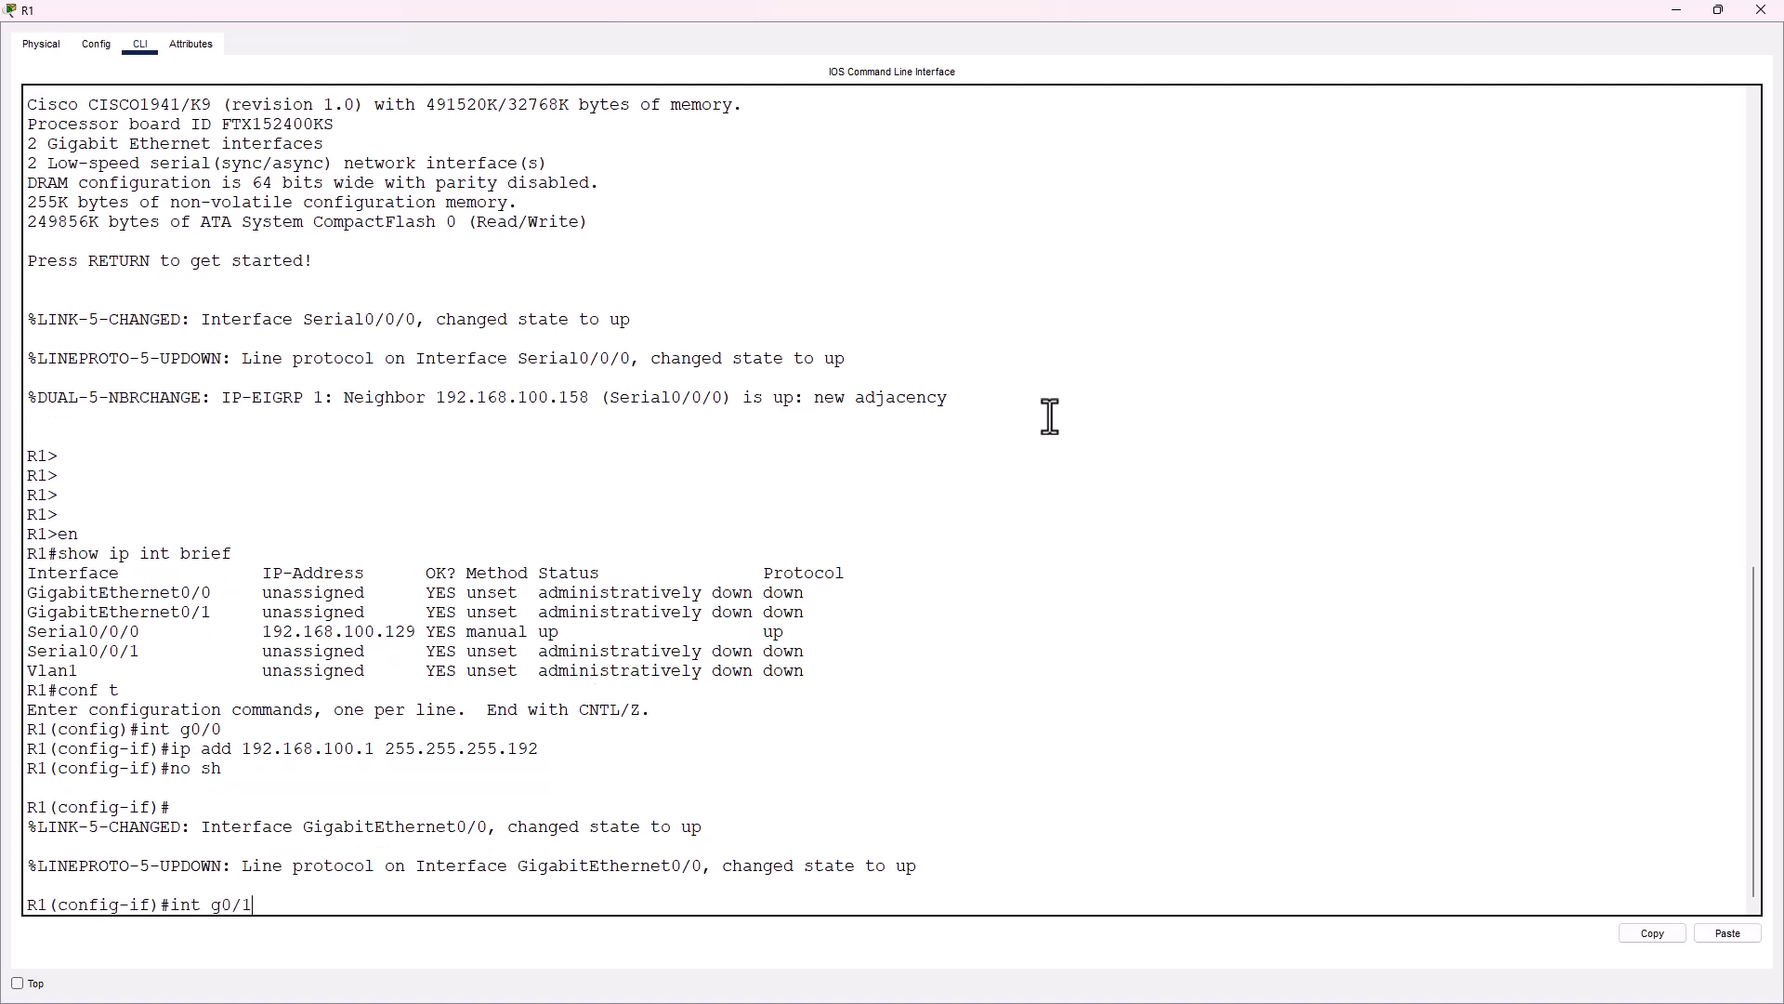
{"action": "type", "text": "1"}
{"action": "key", "text": "Return"}
{"action": "key", "text": "Up"}
{"action": "key", "text": "Up"}
{"action": "key", "text": "Up"}
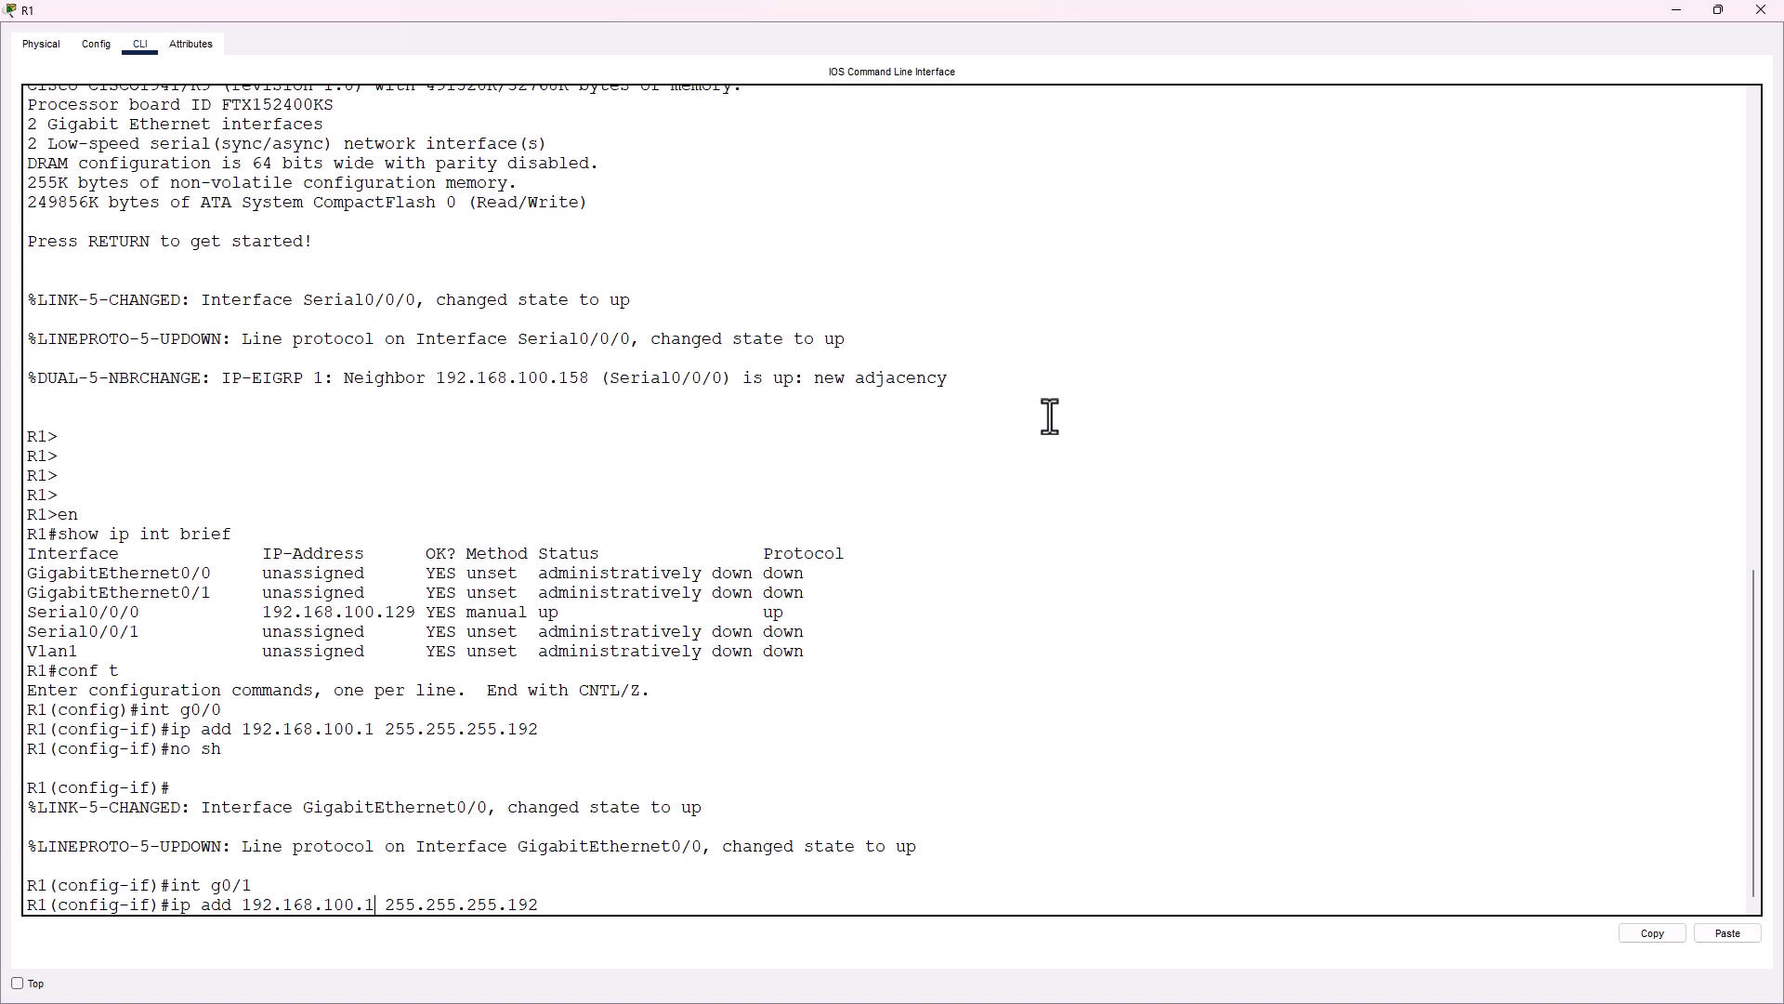
{"action": "key", "text": "Left"}
{"action": "key", "text": "Left"}
{"action": "key", "text": "Left"}
{"action": "key", "text": "Left"}
{"action": "key", "text": "Left"}
{"action": "key", "text": "Left"}
{"action": "key", "text": "Left"}
{"action": "key", "text": "Left"}
{"action": "key", "text": "Left"}
{"action": "key", "text": "Left"}
{"action": "key", "text": "Left"}
{"action": "key", "text": "Left"}
{"action": "key", "text": "Left"}
{"action": "key", "text": "Left"}
{"action": "key", "text": "Left"}
{"action": "key", "text": "Left"}
{"action": "key", "text": "BackSpace"}
{"action": "type", "text": "33"}
{"action": "key", "text": "Return"}
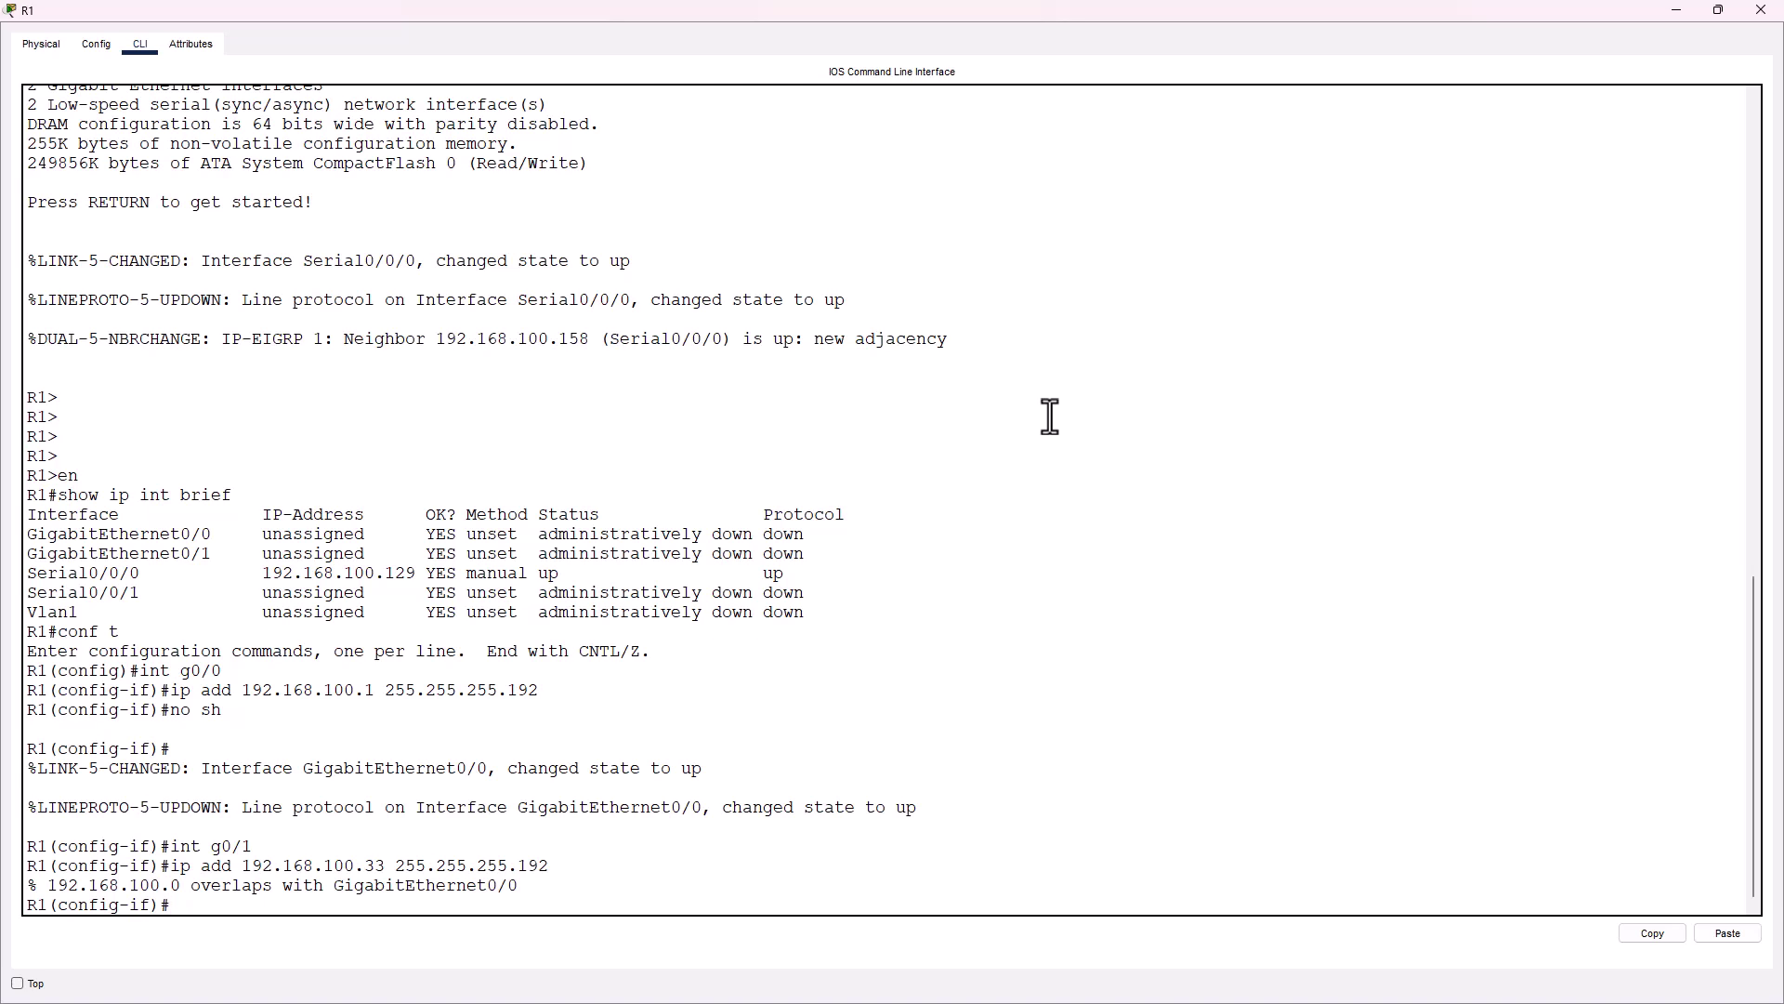
- Return to interface g0/0 and reassign 192.168.100.1 with subnet mask 255.255.255.224
{"action": "type", "text": "no sh"}
{"action": "key", "text": "Up"}
{"action": "key", "text": "Up"}
{"action": "key", "text": "Up"}
{"action": "key", "text": "Up"}
{"action": "key", "text": "Up"}
{"action": "key", "text": "Up"}
{"action": "key", "text": "Up"}
{"action": "key", "text": "Up"}
{"action": "key", "text": "Up"}
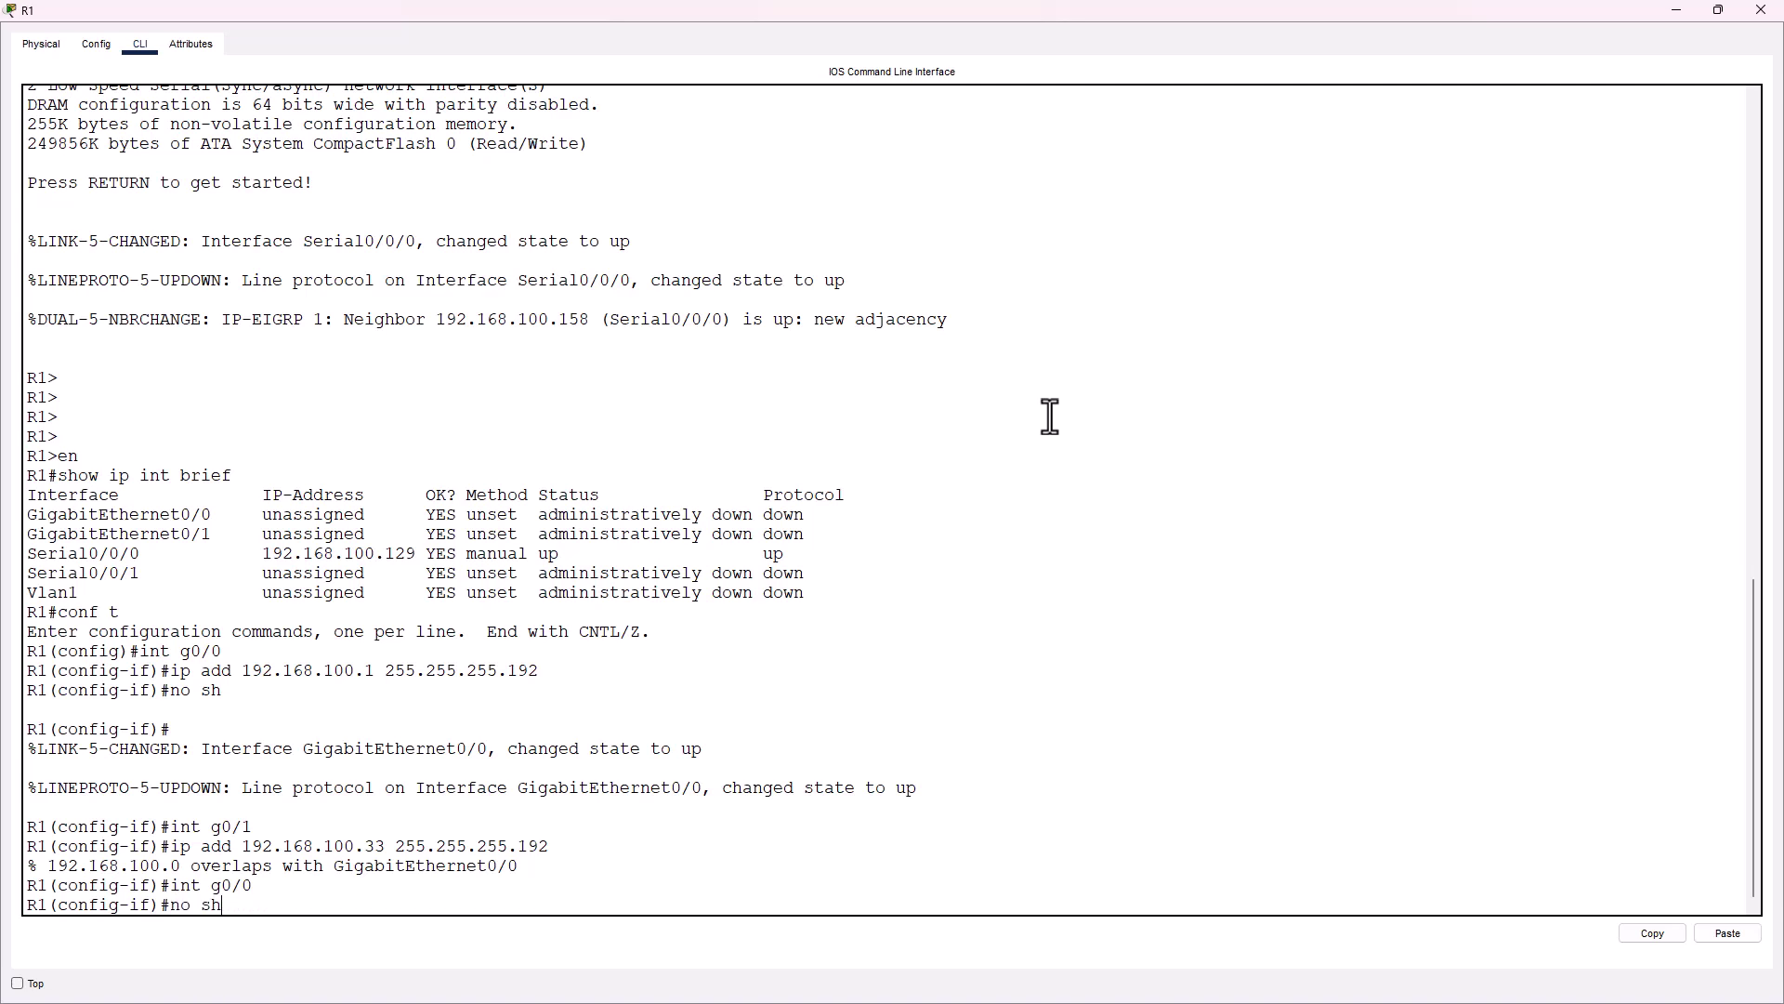
{"action": "key", "text": "Up"}
{"action": "key", "text": "BackSpace"}
{"action": "key", "text": "BackSpace"}
{"action": "key", "text": "BackSpace"}
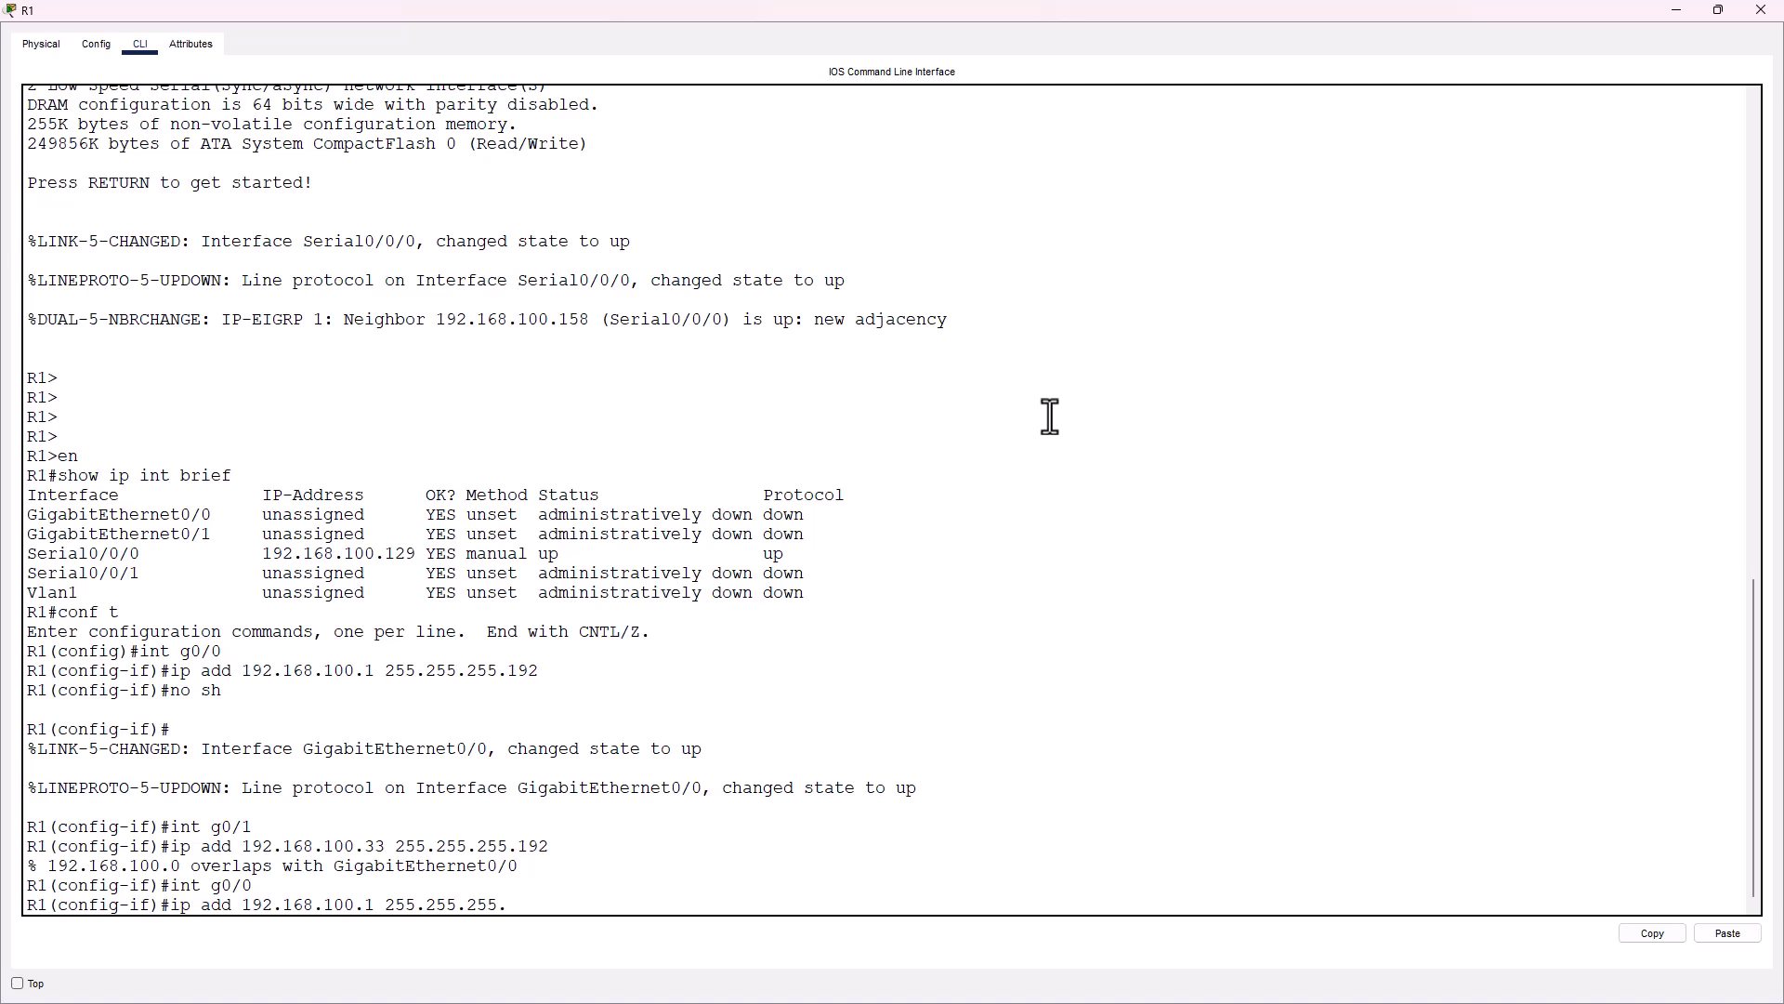
{"action": "type", "text": "224"}
{"action": "key", "text": "Return"}
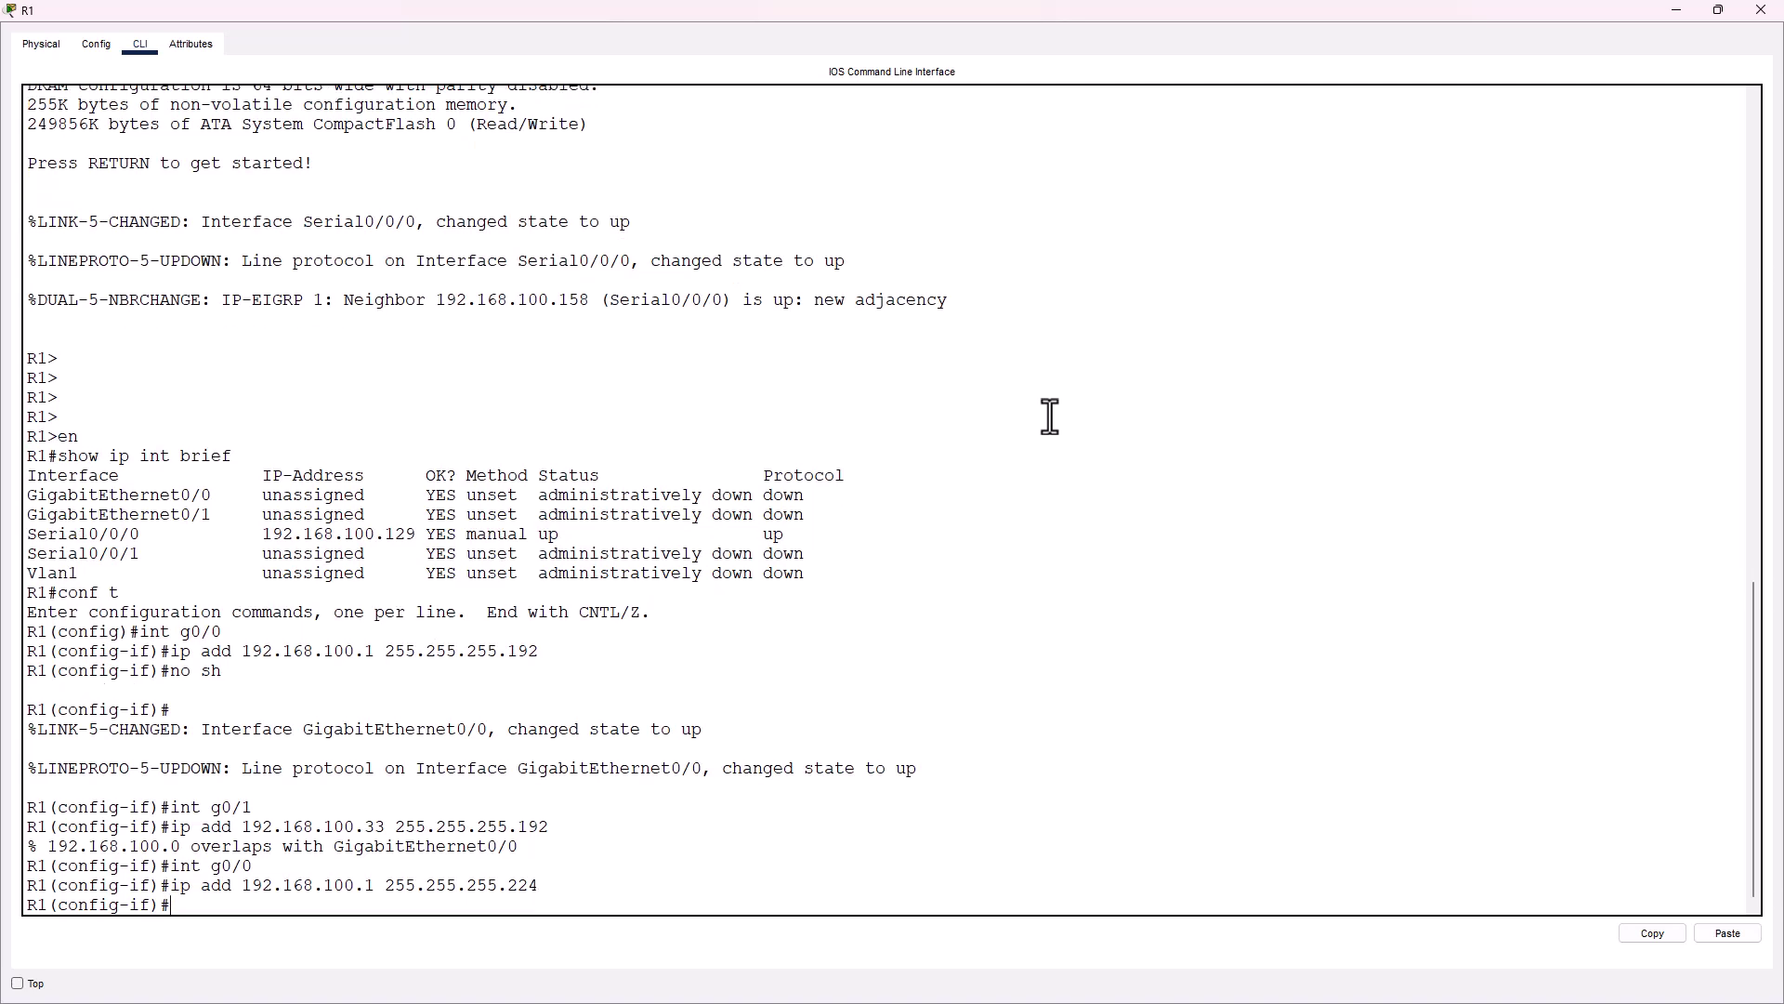
- Assign 192.168.100.33 with mask 255.255.255.224 to interface g0/1, enable it and close R1's window
{"action": "key", "text": "Up"}
{"action": "key", "text": "Up"}
{"action": "key", "text": "Up"}
{"action": "key", "text": "Up"}
{"action": "key", "text": "Return"}
{"action": "key", "text": "Up"}
{"action": "key", "text": "Up"}
{"action": "key", "text": "Up"}
{"action": "key", "text": "Up"}
{"action": "key", "text": "BackSpace"}
{"action": "key", "text": "BackSpace"}
{"action": "key", "text": "BackSpace"}
{"action": "type", "text": "224"}
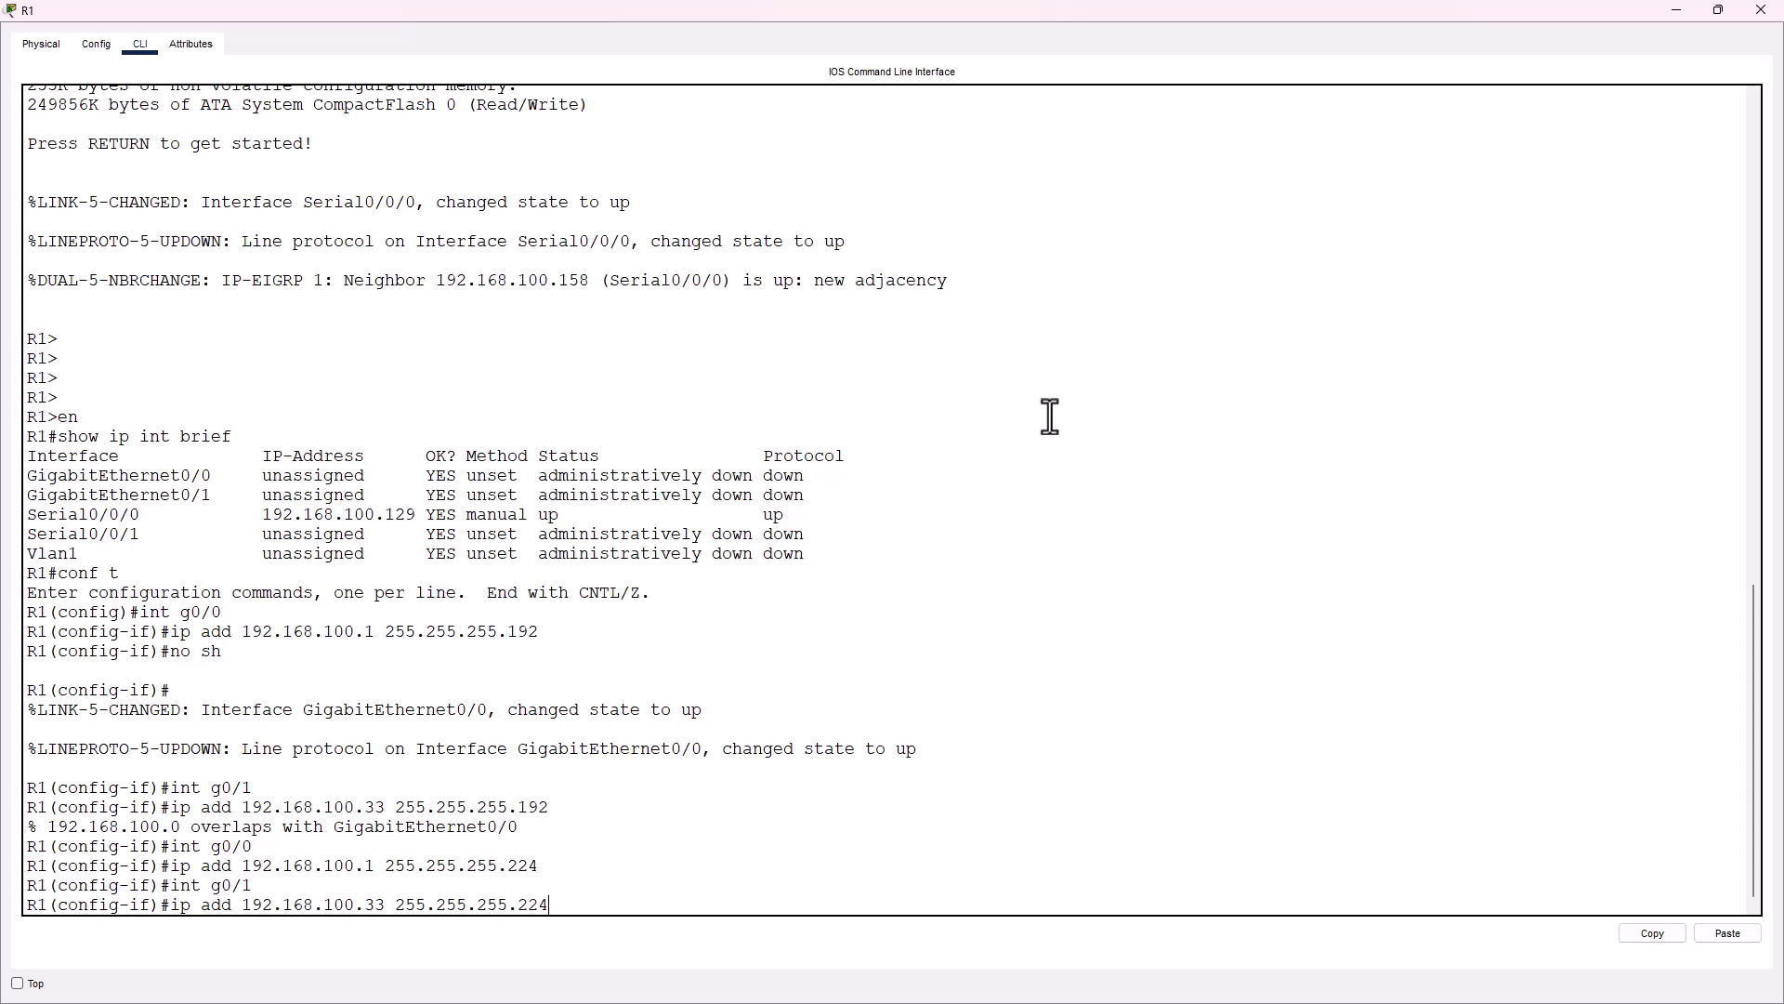
{"action": "key", "text": "Return"}
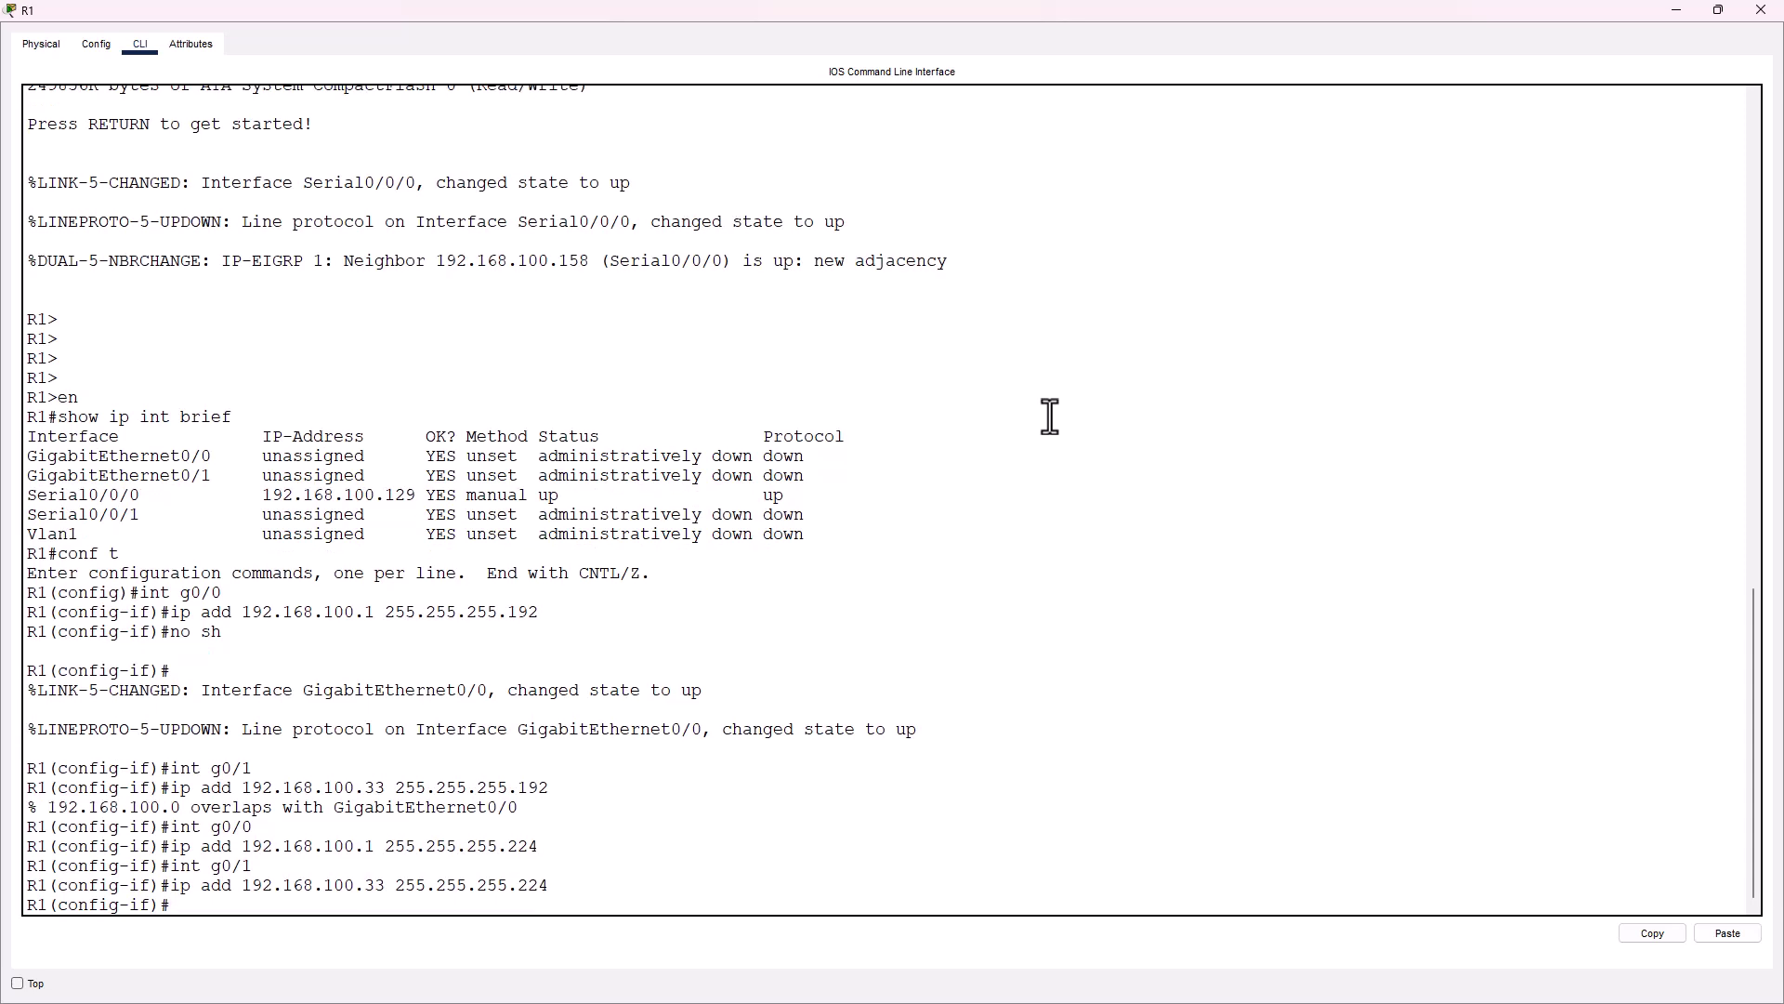
{"action": "type", "text": "no sh"}
{"action": "key", "text": "Return"}
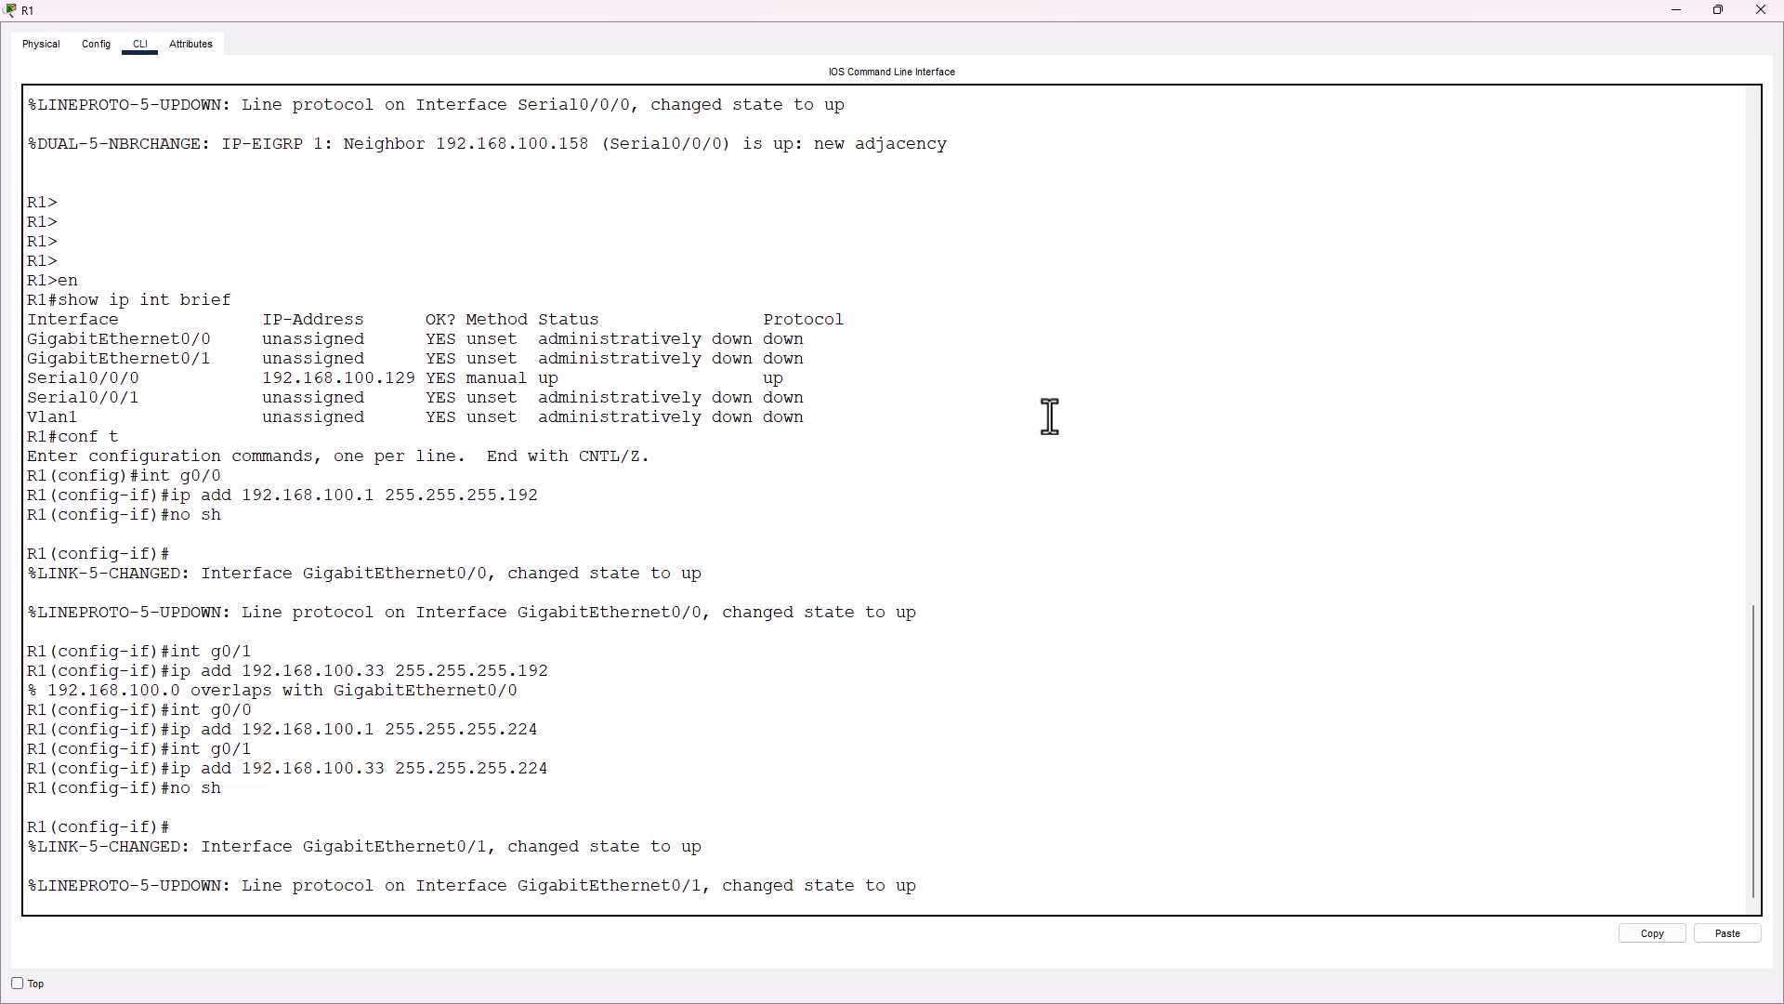
{"action": "left_click", "coordinate": [1759, 11]}
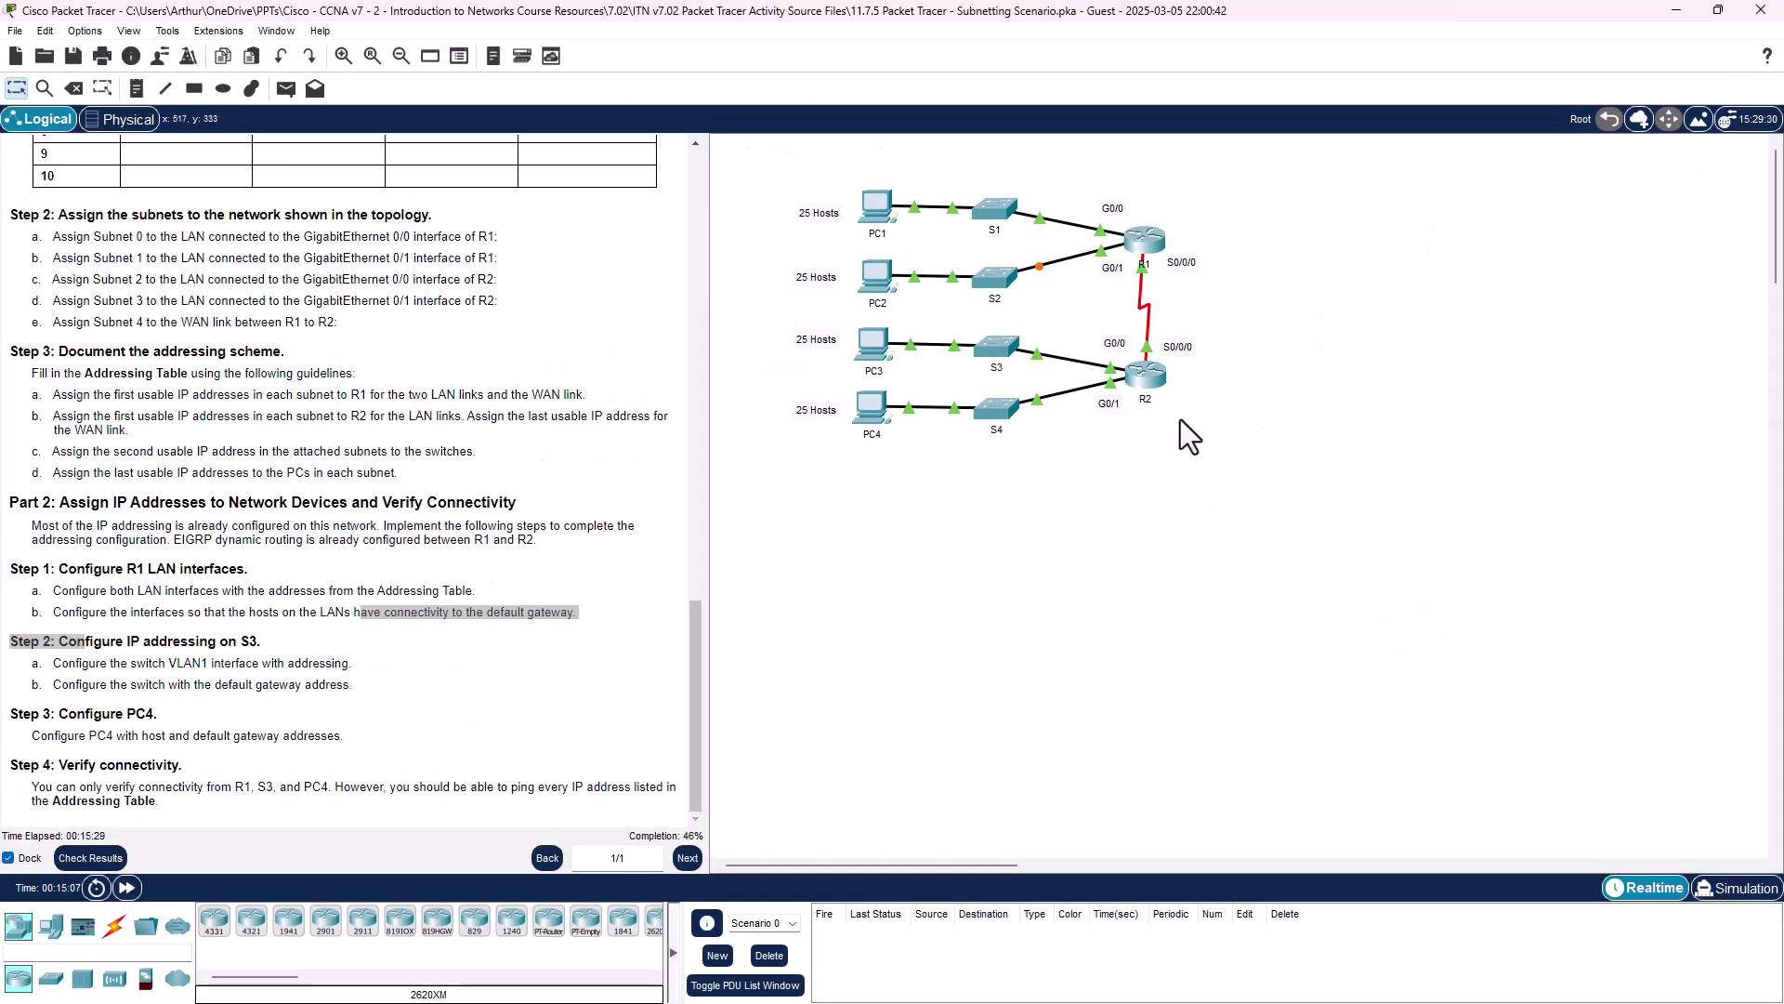
- Open switch S3's command line interface at full screen and enter global configuration mode
{"action": "left_click", "coordinate": [1152, 377]}
{"action": "left_click", "coordinate": [1000, 536]}
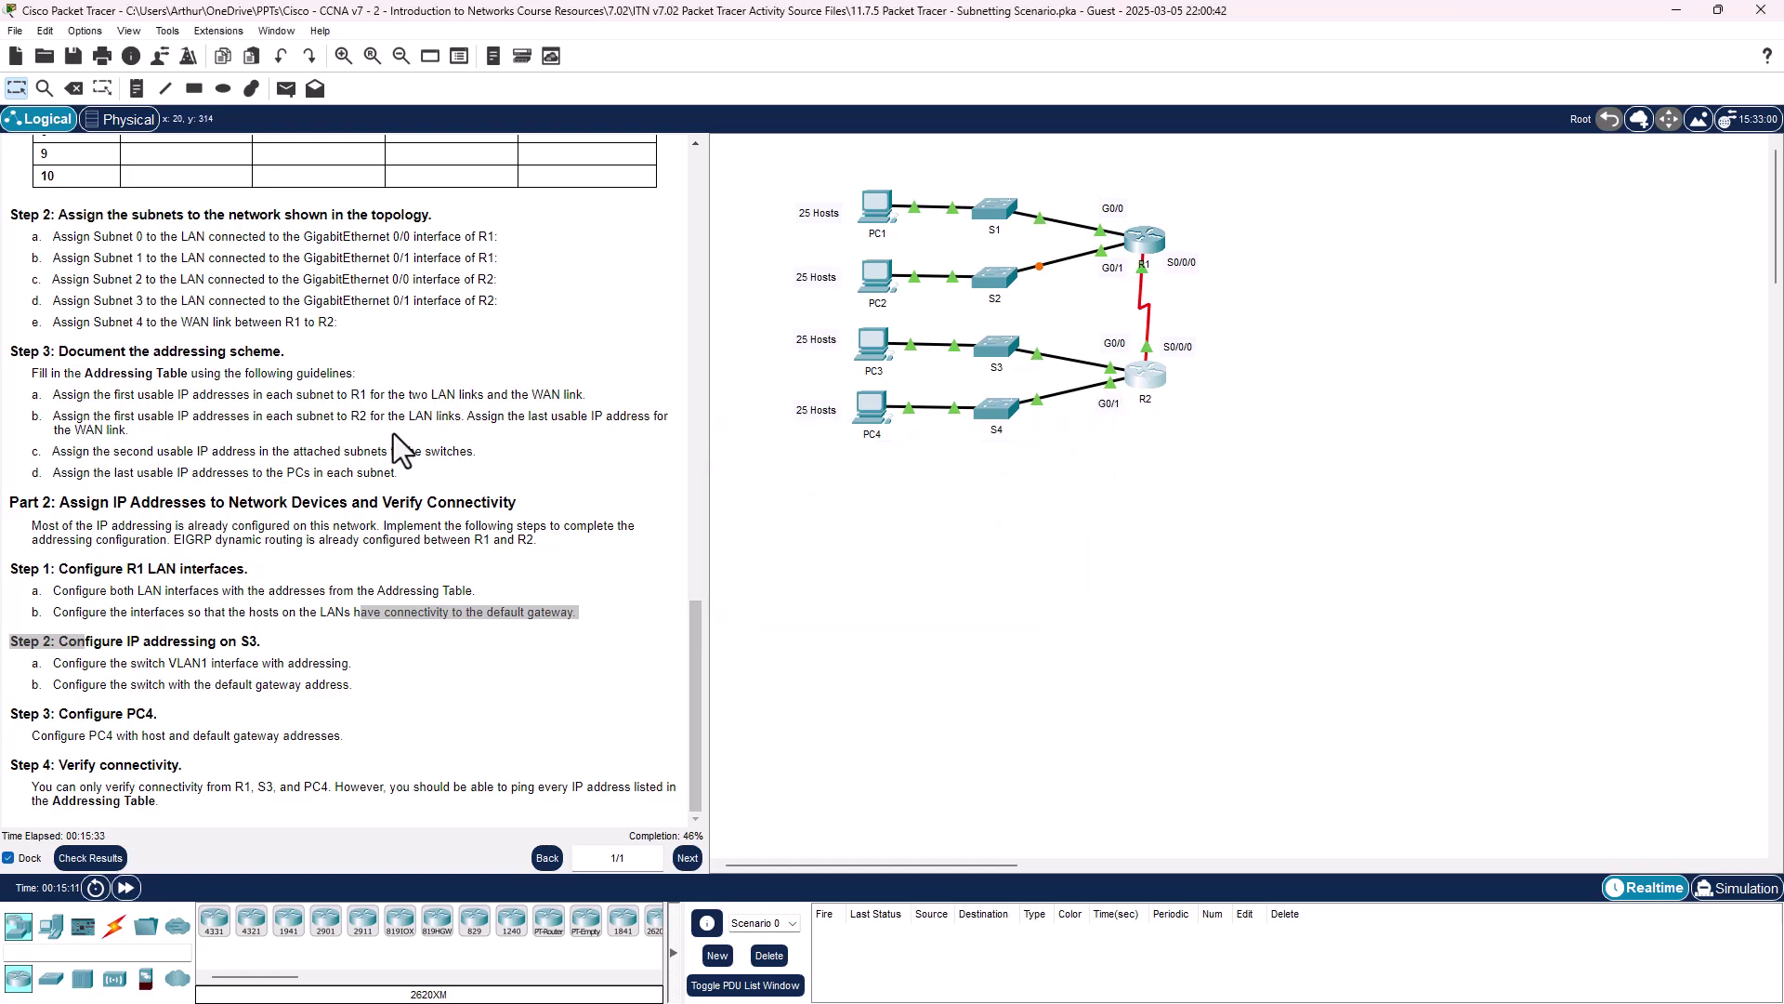
{"action": "left_click", "coordinate": [1005, 354]}
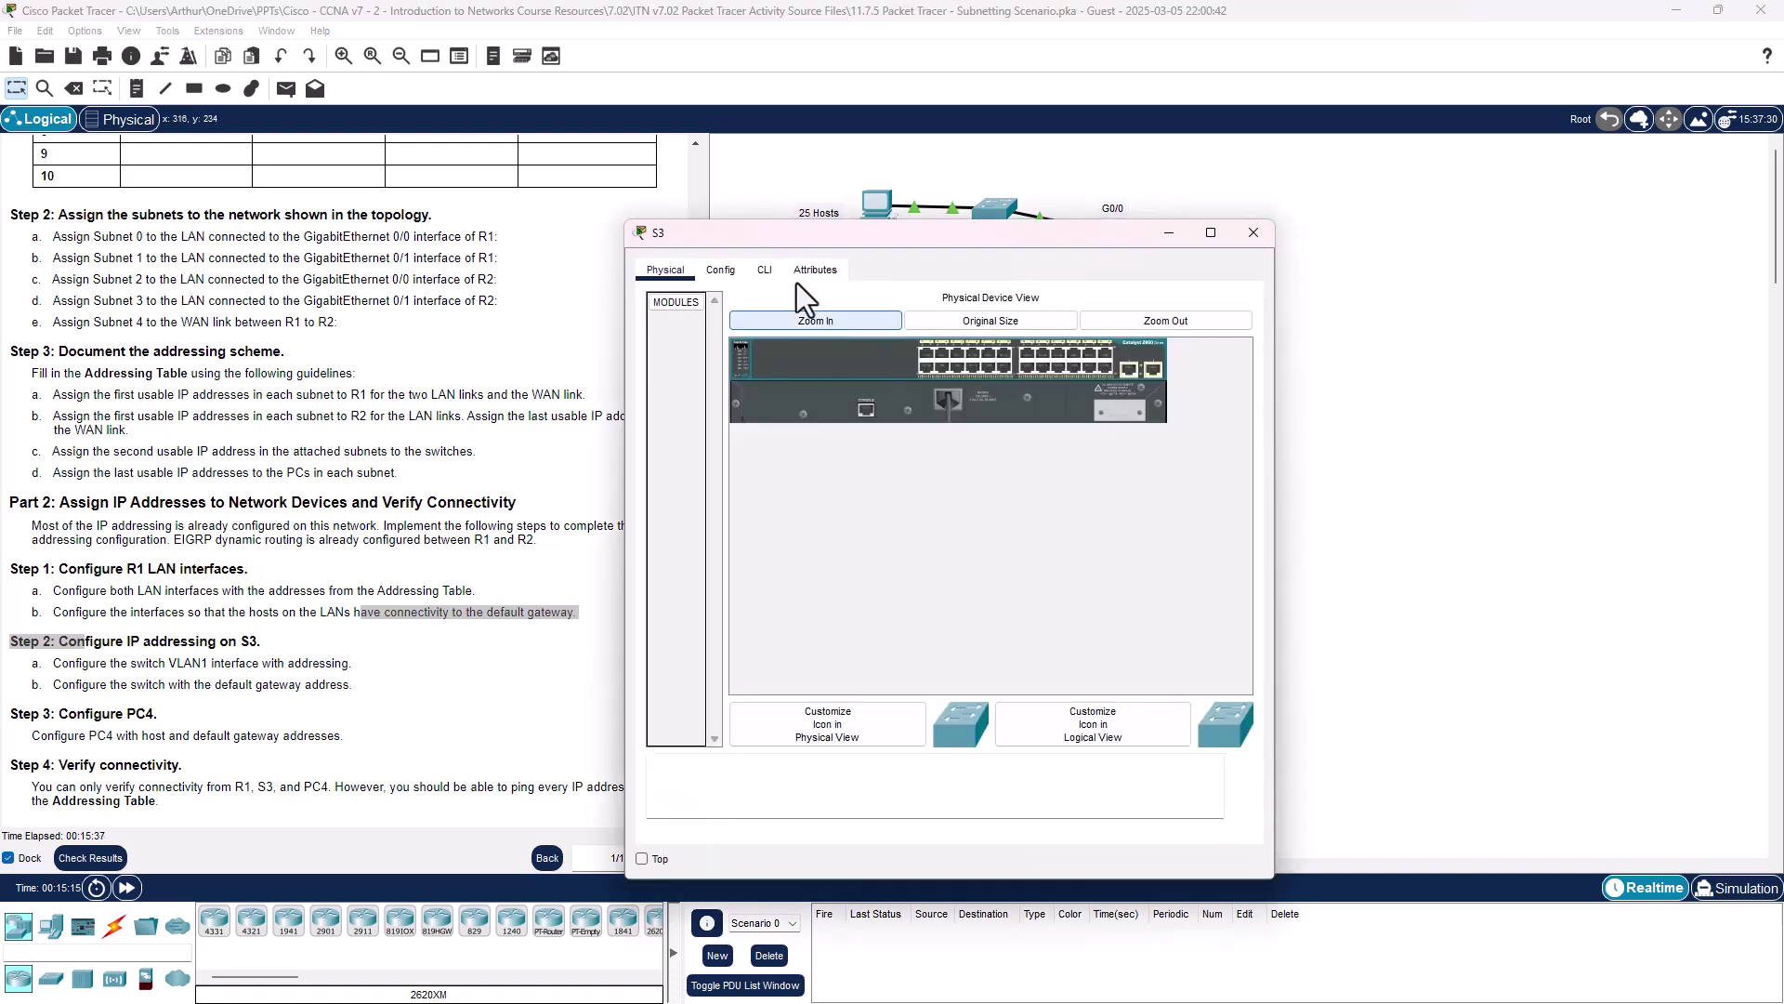
{"action": "left_click", "coordinate": [766, 270]}
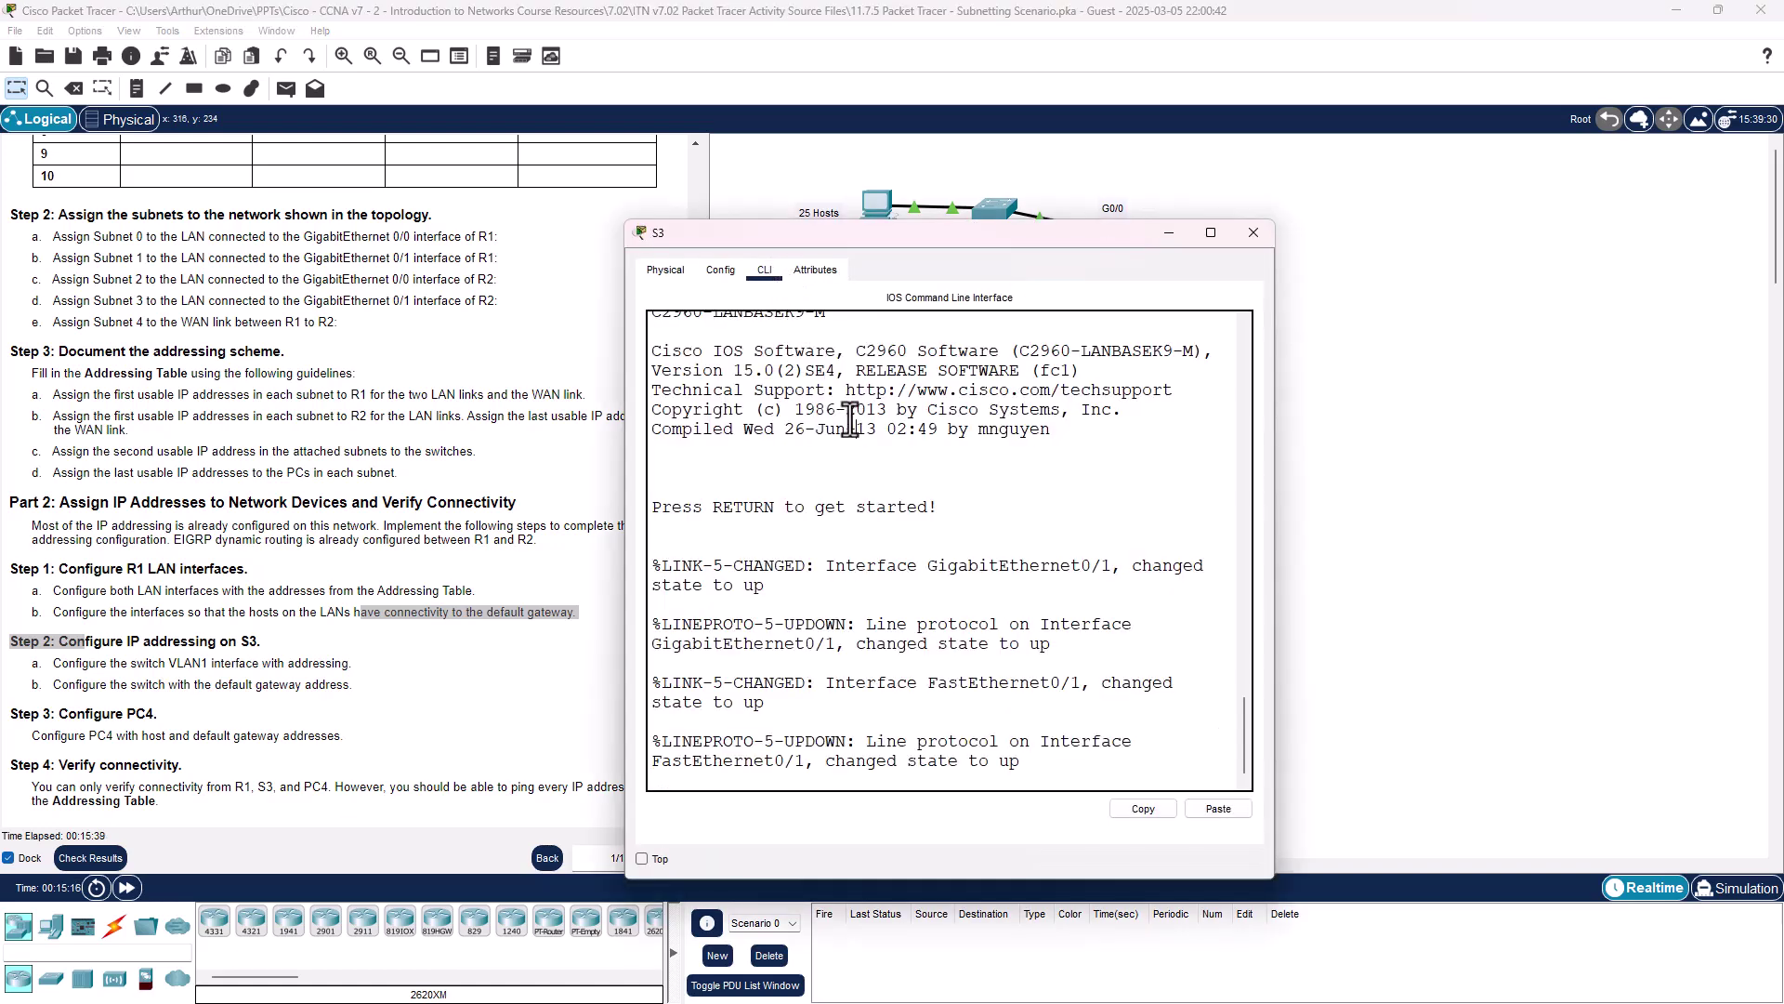
{"action": "left_click", "coordinate": [1211, 232]}
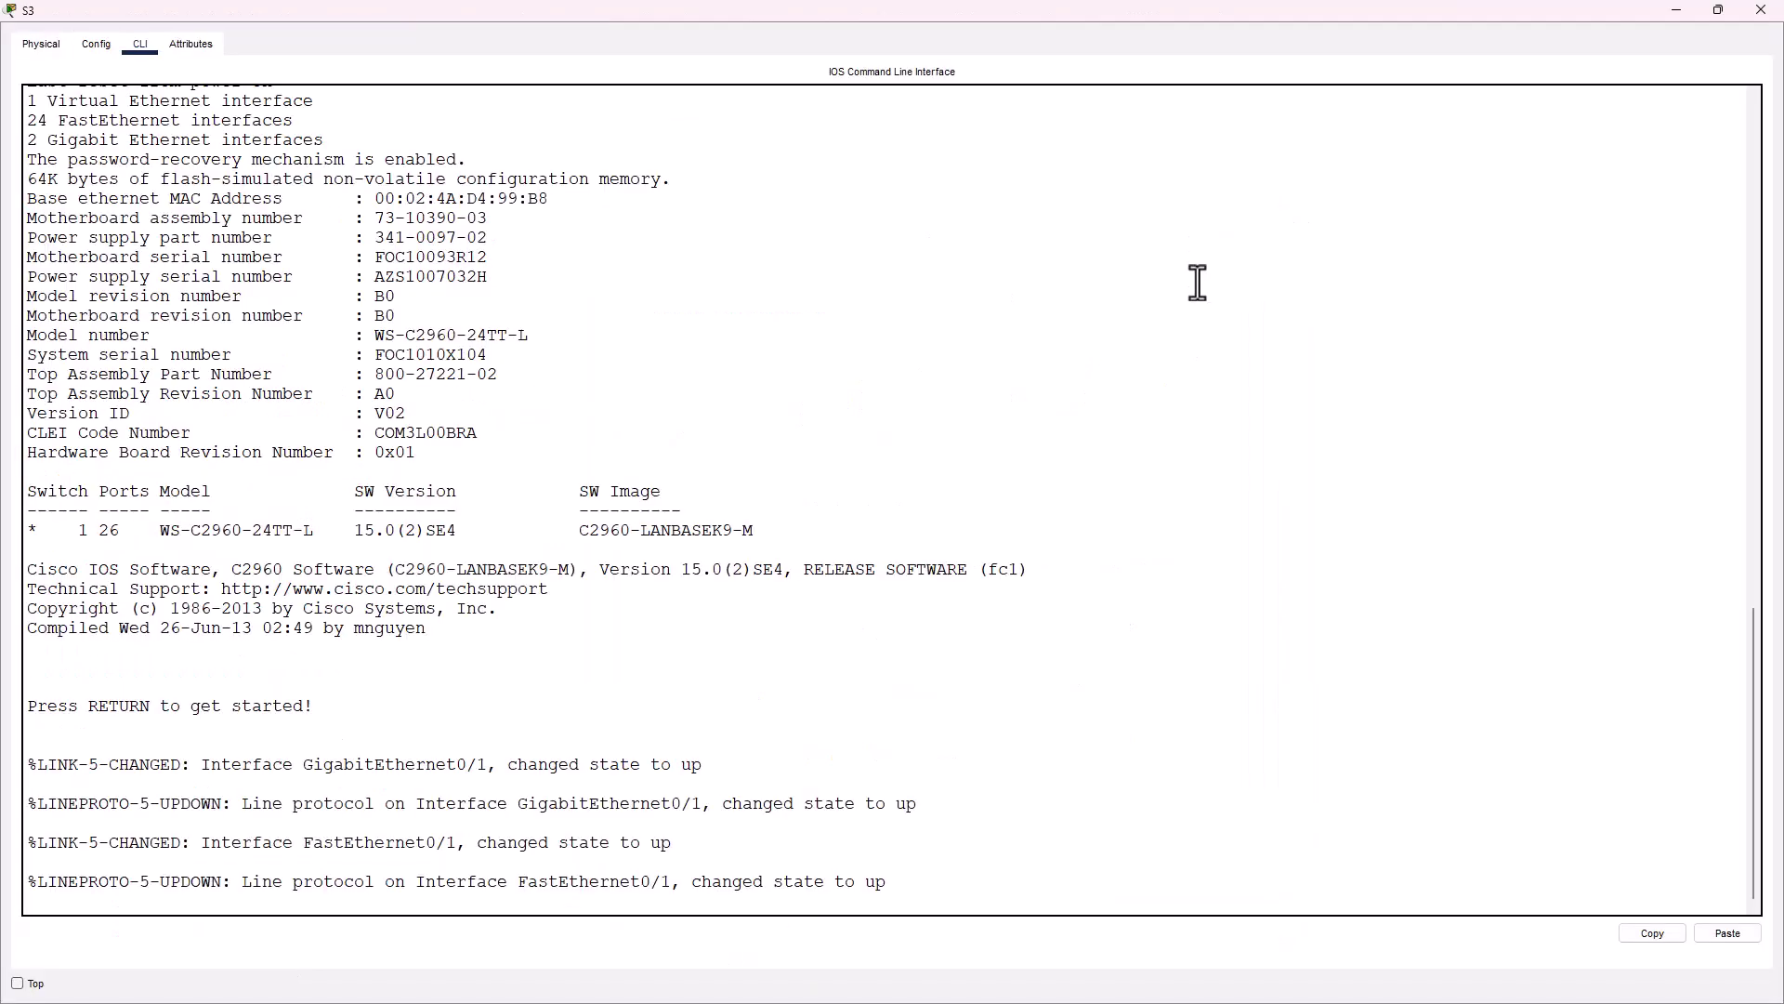
{"action": "key", "text": "Return"}
{"action": "key", "text": "Return"}
{"action": "key", "text": "Return"}
{"action": "key", "text": "Return"}
{"action": "type", "text": "en"}
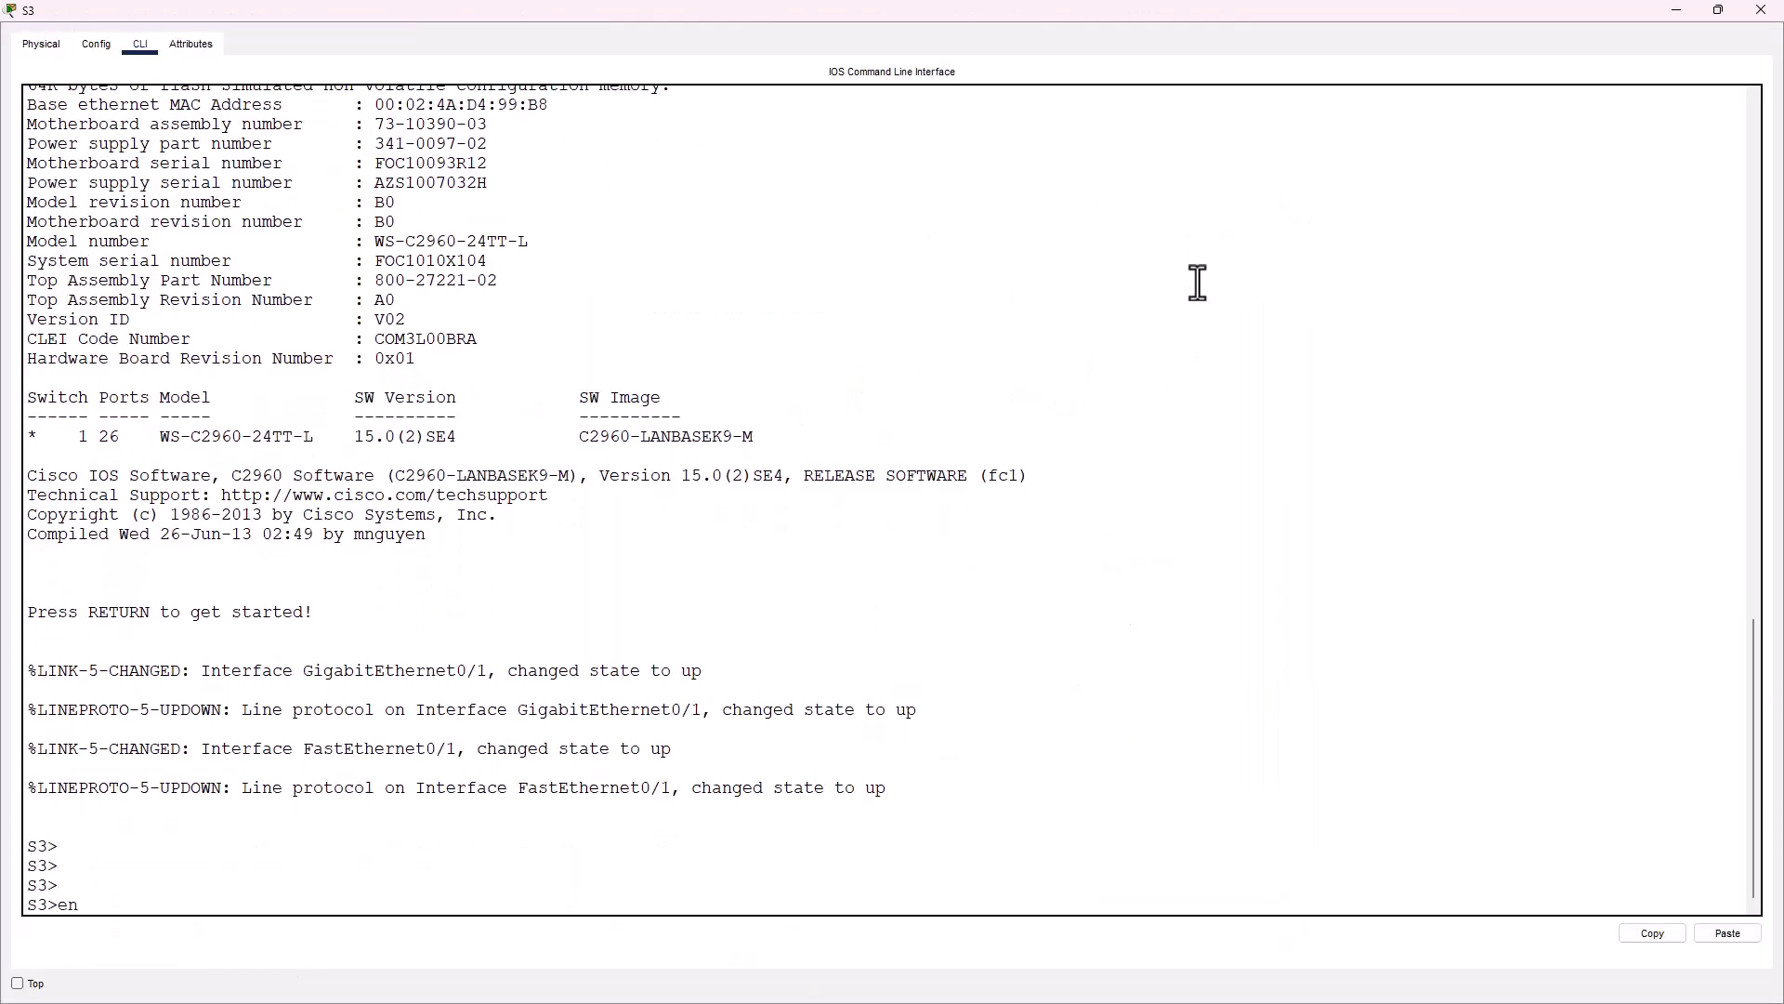
{"action": "key", "text": "Return"}
{"action": "type", "text": "co"}
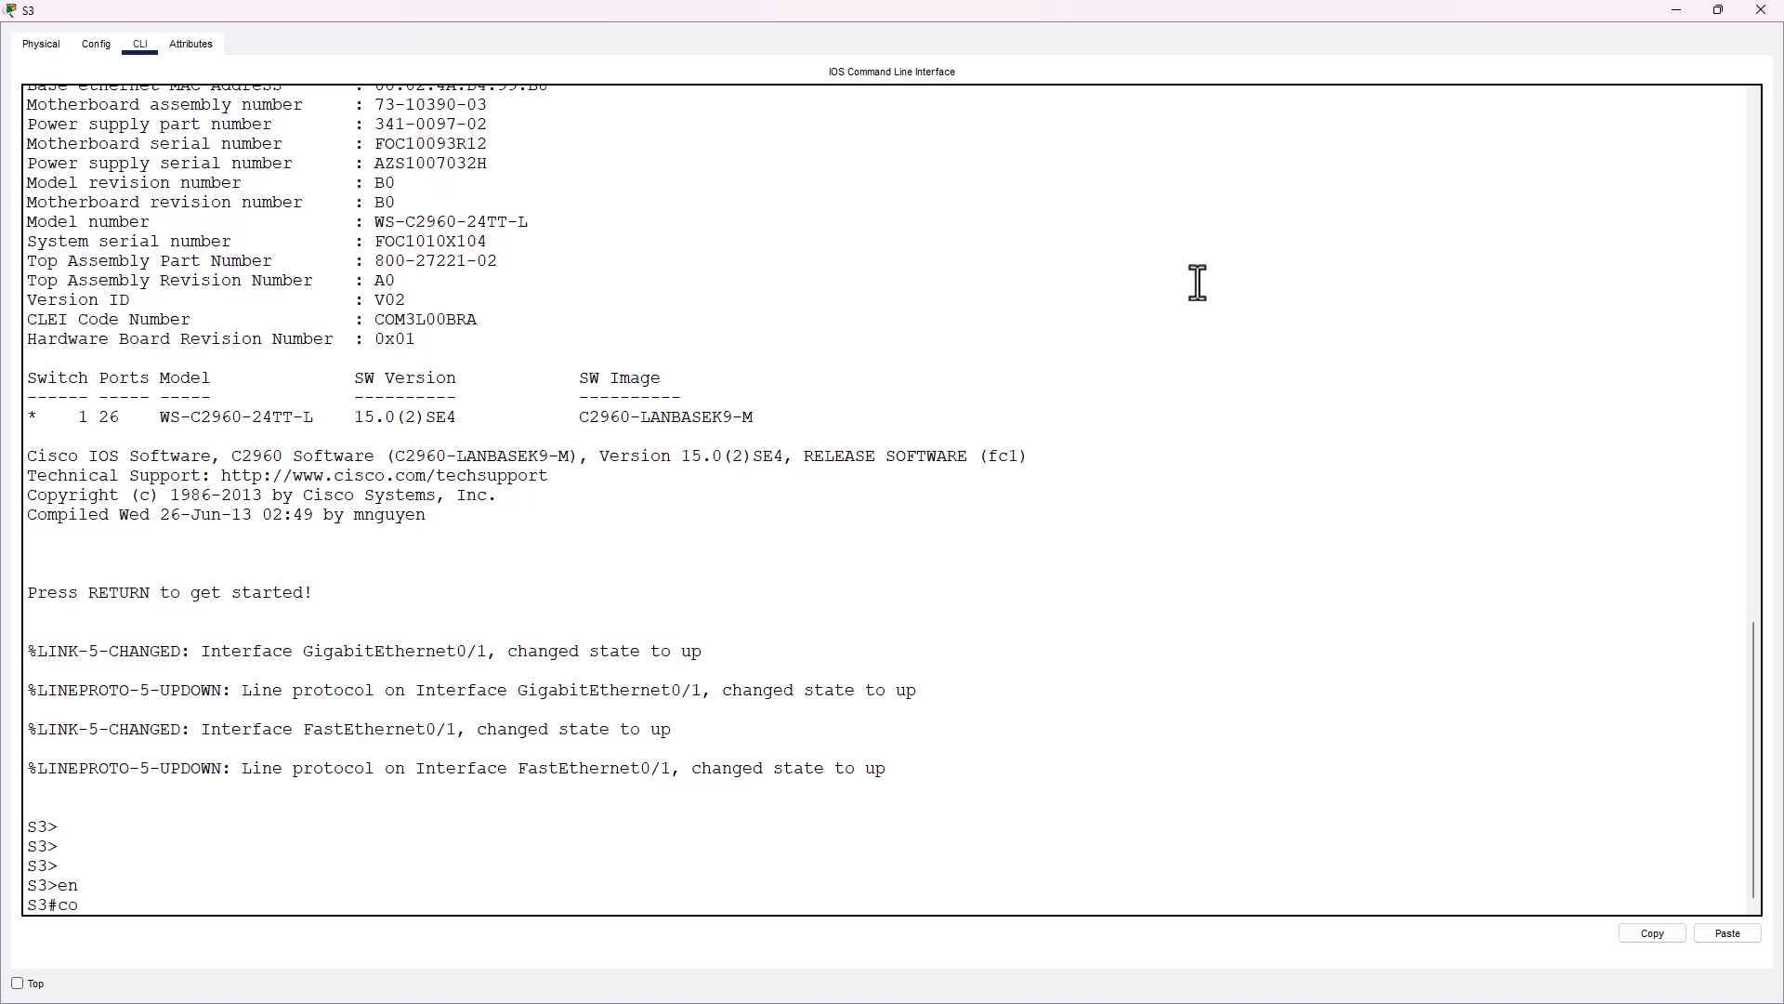
{"action": "type", "text": "nf t"}
{"action": "key", "text": "Return"}
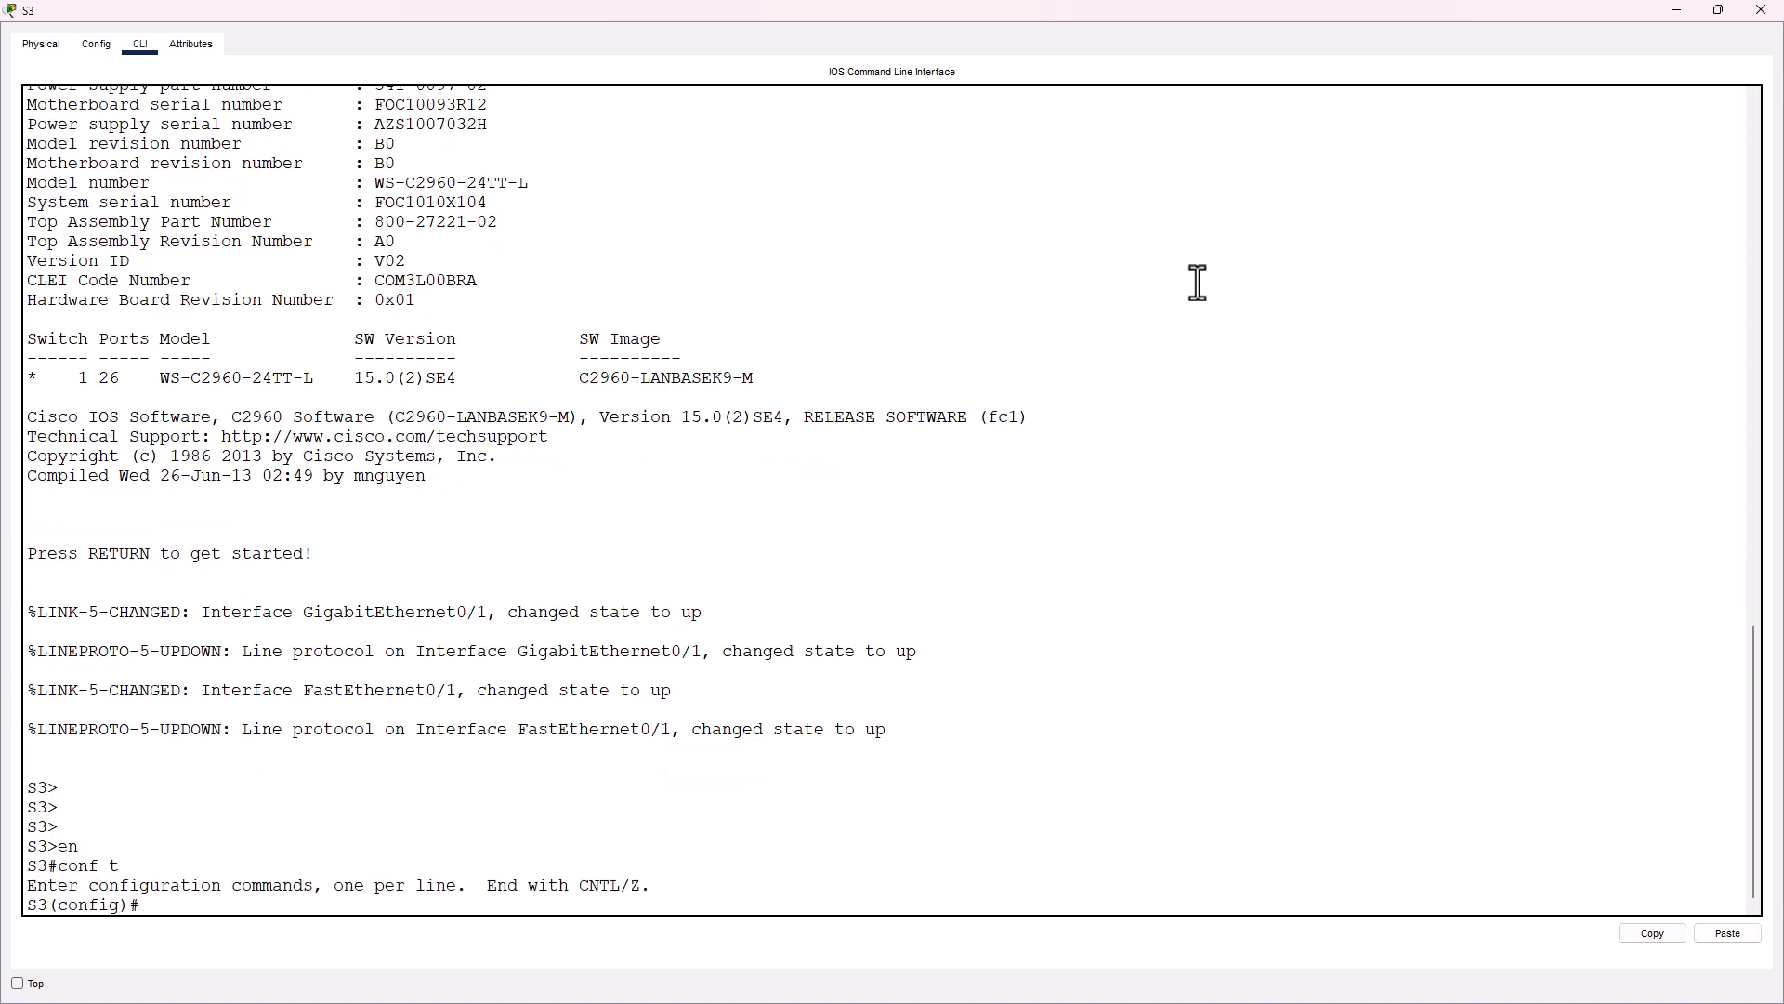
- Assign 192.168.100.66 with mask 255.255.255.224 to S3's VLAN1 interface and enable it
{"action": "type", "text": "int vlasn1"}
{"action": "key", "text": "BackSpace"}
{"action": "key", "text": "BackSpace"}
{"action": "key", "text": "BackSpace"}
{"action": "type", "text": "n1"}
{"action": "key", "text": "Return"}
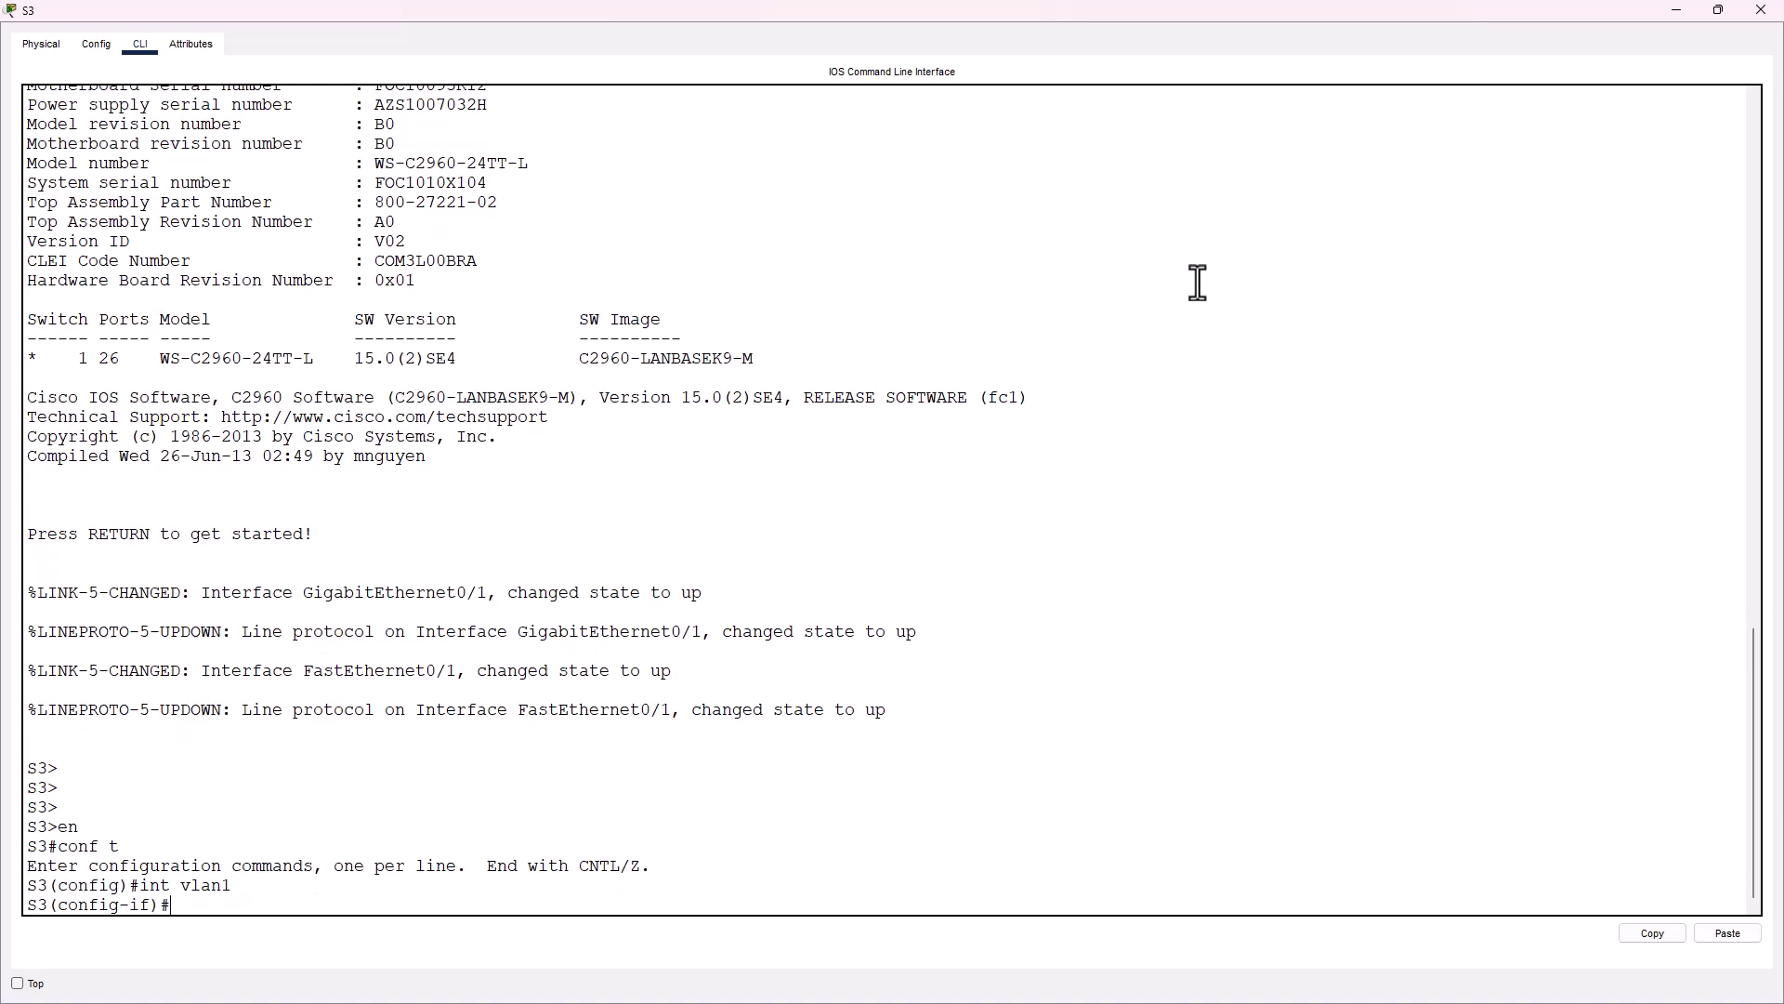
{"action": "type", "text": "ip add 192.168.100.66 255.255.255.224"}
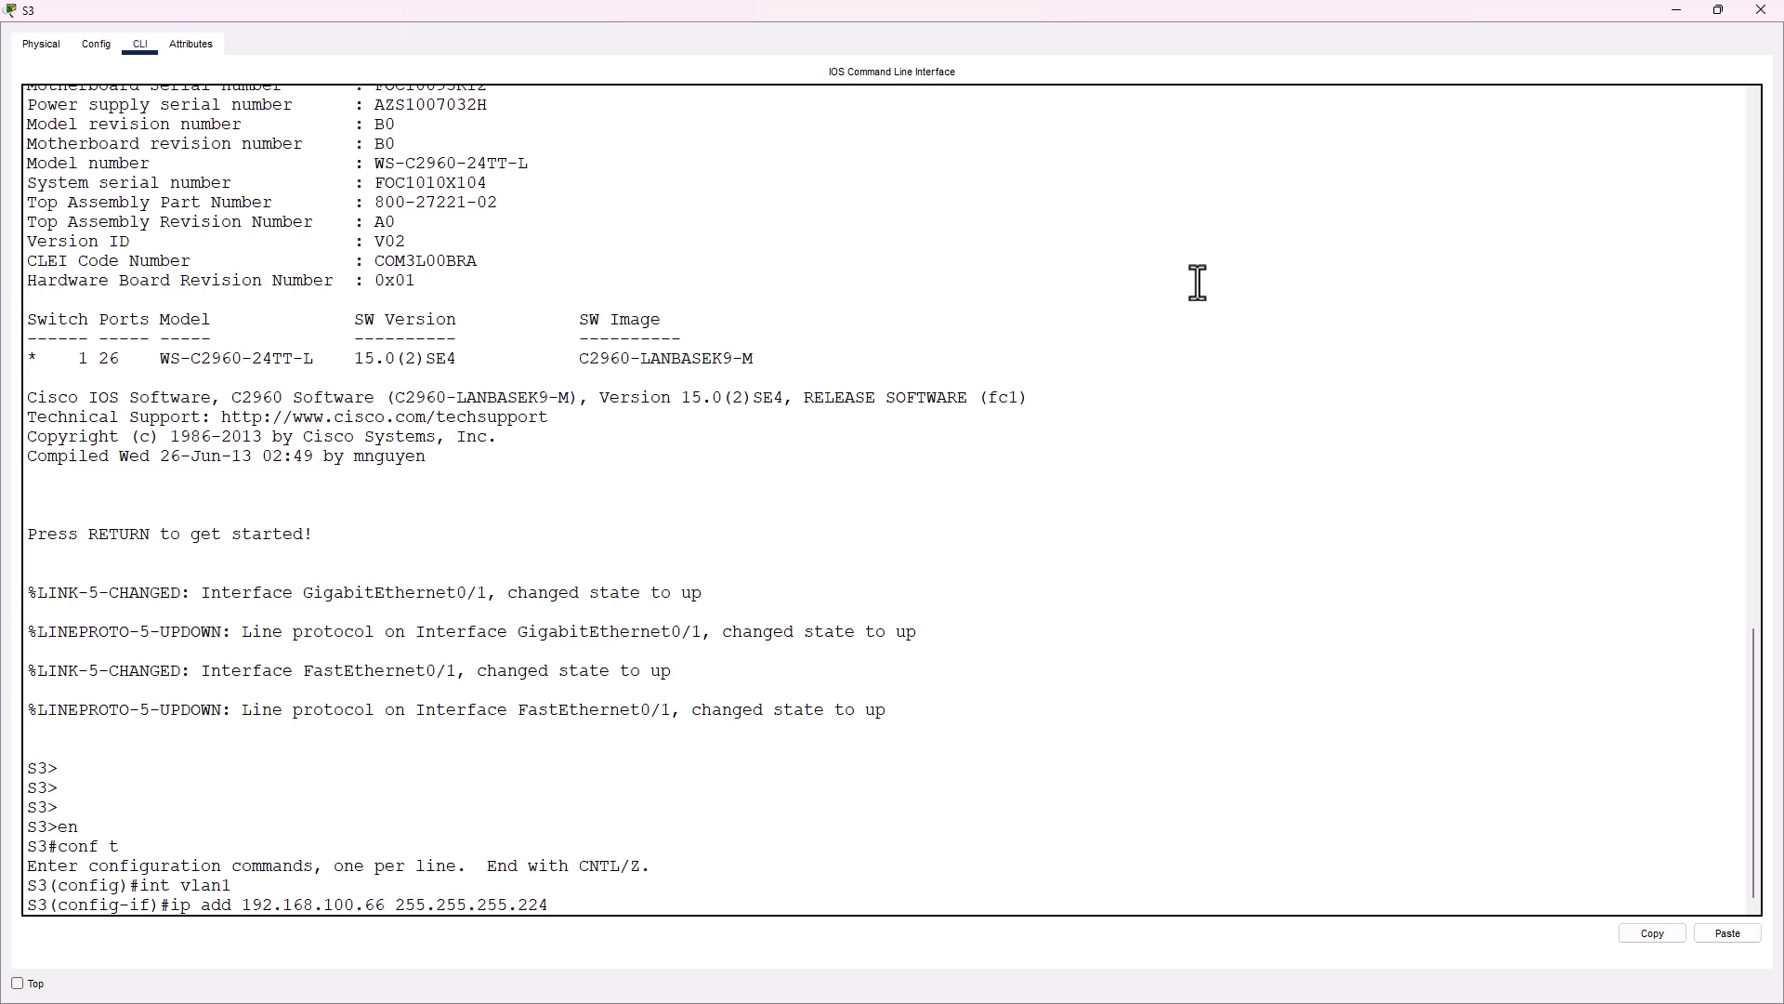
{"action": "key", "text": "Return"}
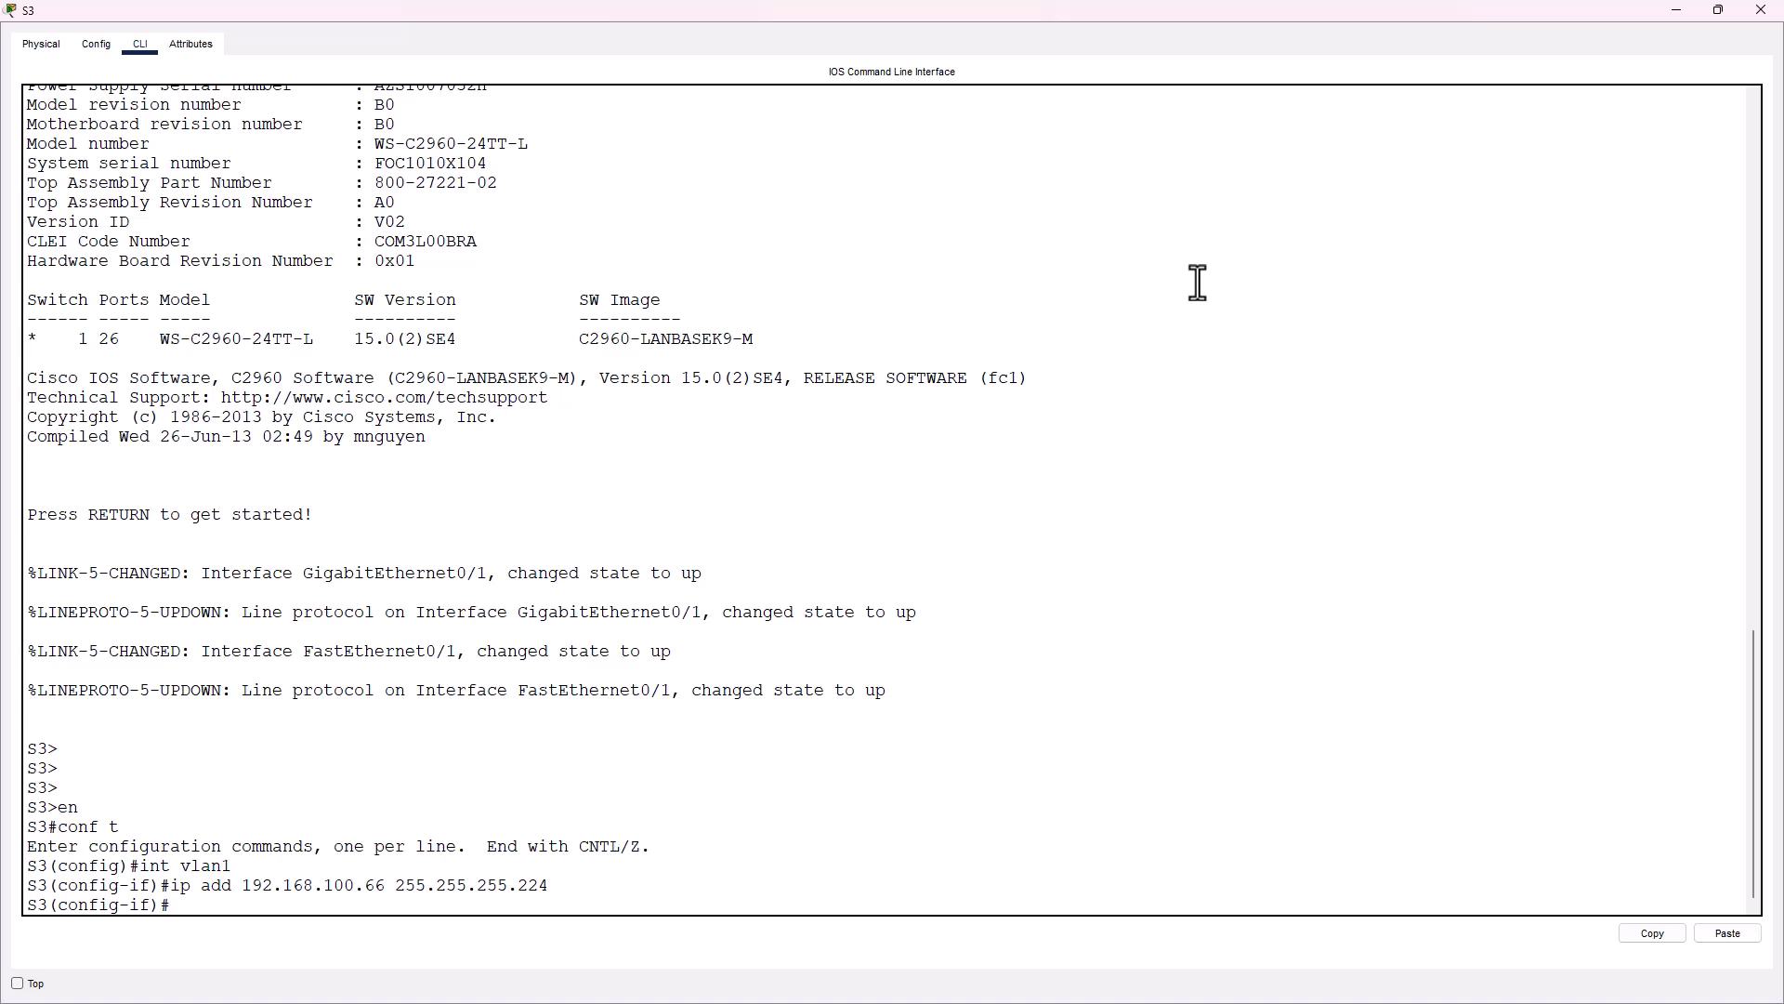
{"action": "type", "text": "no sh"}
{"action": "key", "text": "Return"}
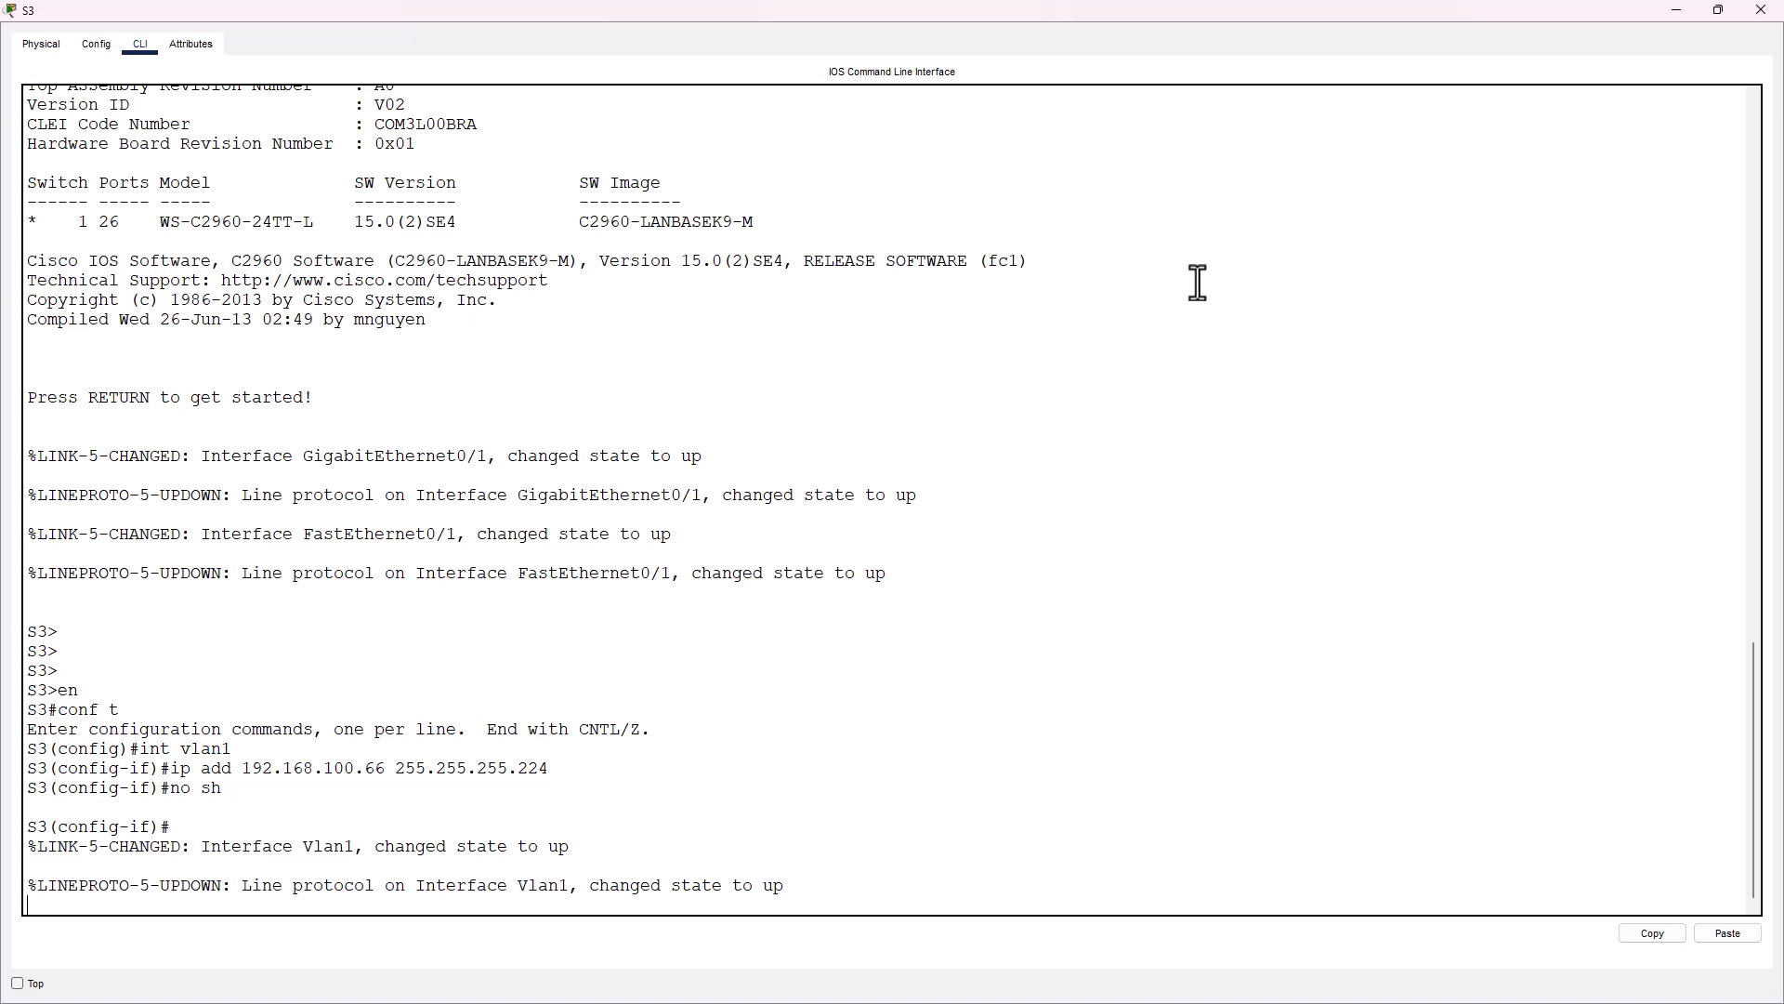
- Set S3's default gateway to 192.168.100.65 in global configuration mode and close its window
{"action": "type", "text": "exit"}
{"action": "key", "text": "Return"}
{"action": "type", "text": "ip def"}
{"action": "key", "text": "Tab"}
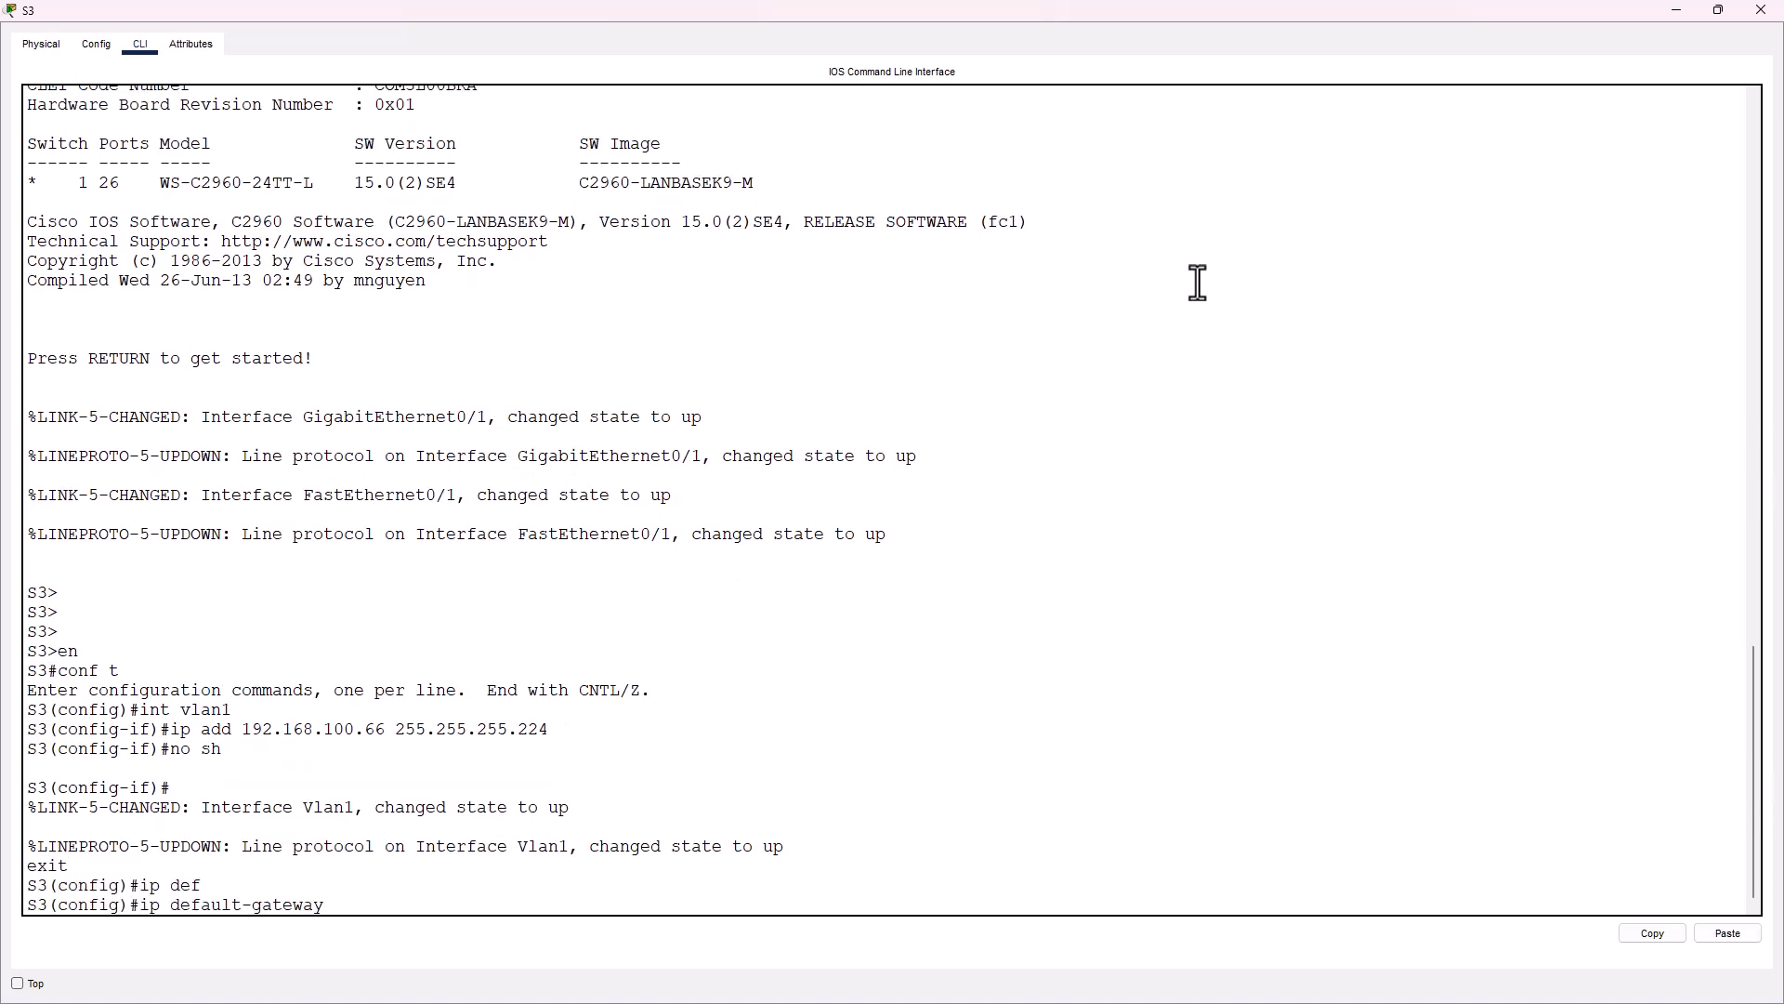
{"action": "type", "text": "192.168.100.65"}
{"action": "key", "text": "Return"}
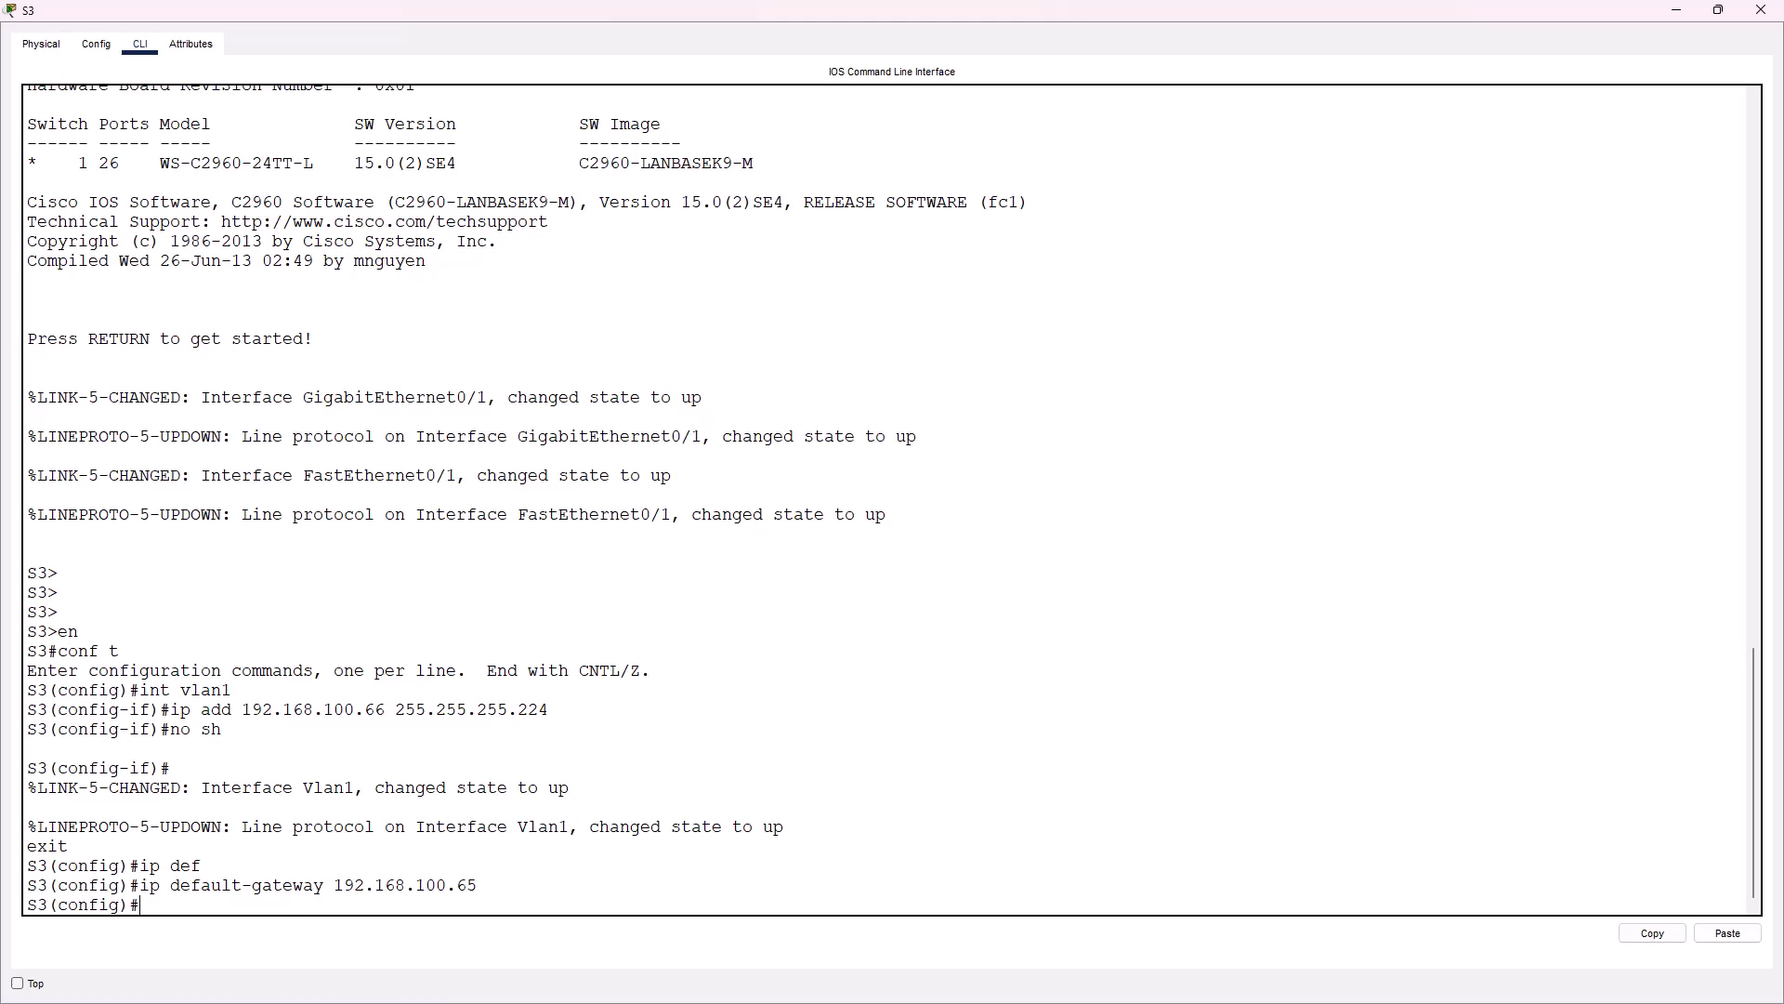
{"action": "left_click", "coordinate": [1760, 10]}
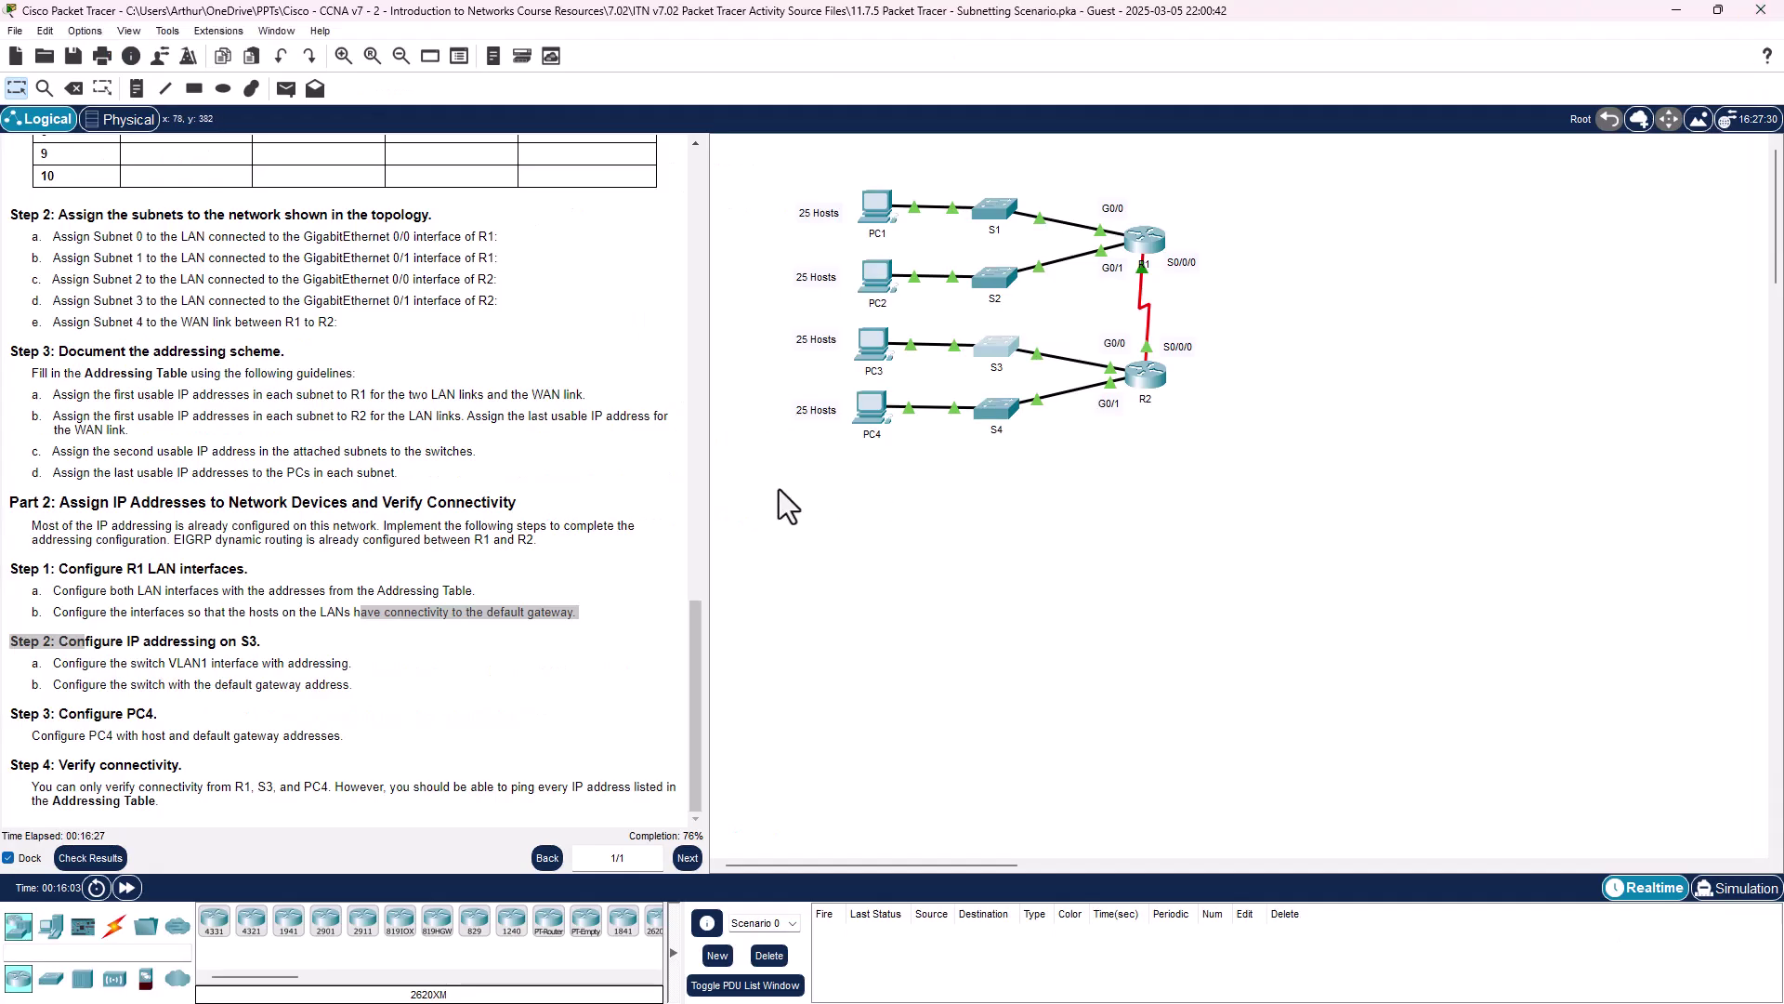
- Review the PC4 instruction in Step 3 of Part 2 and open PC4's IP configuration
{"action": "left_click", "coordinate": [327, 554]}
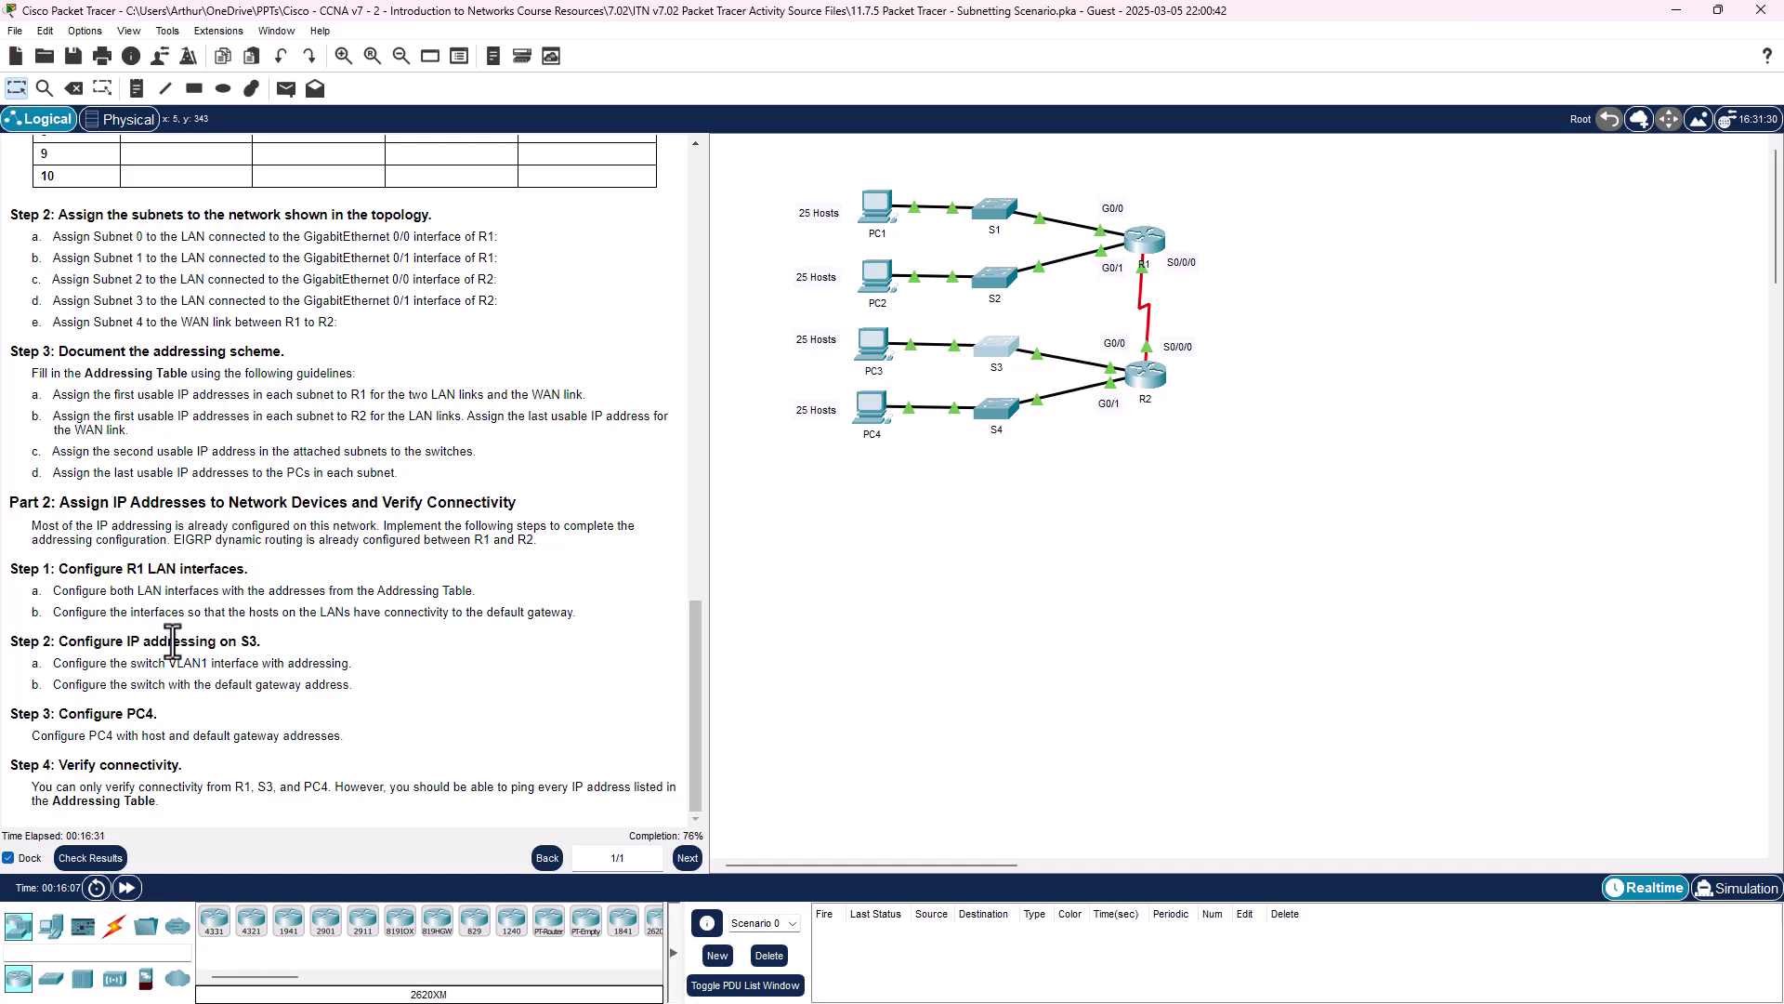
{"action": "left_click_drag", "start_coordinate": [139, 737], "coordinate": [349, 740]}
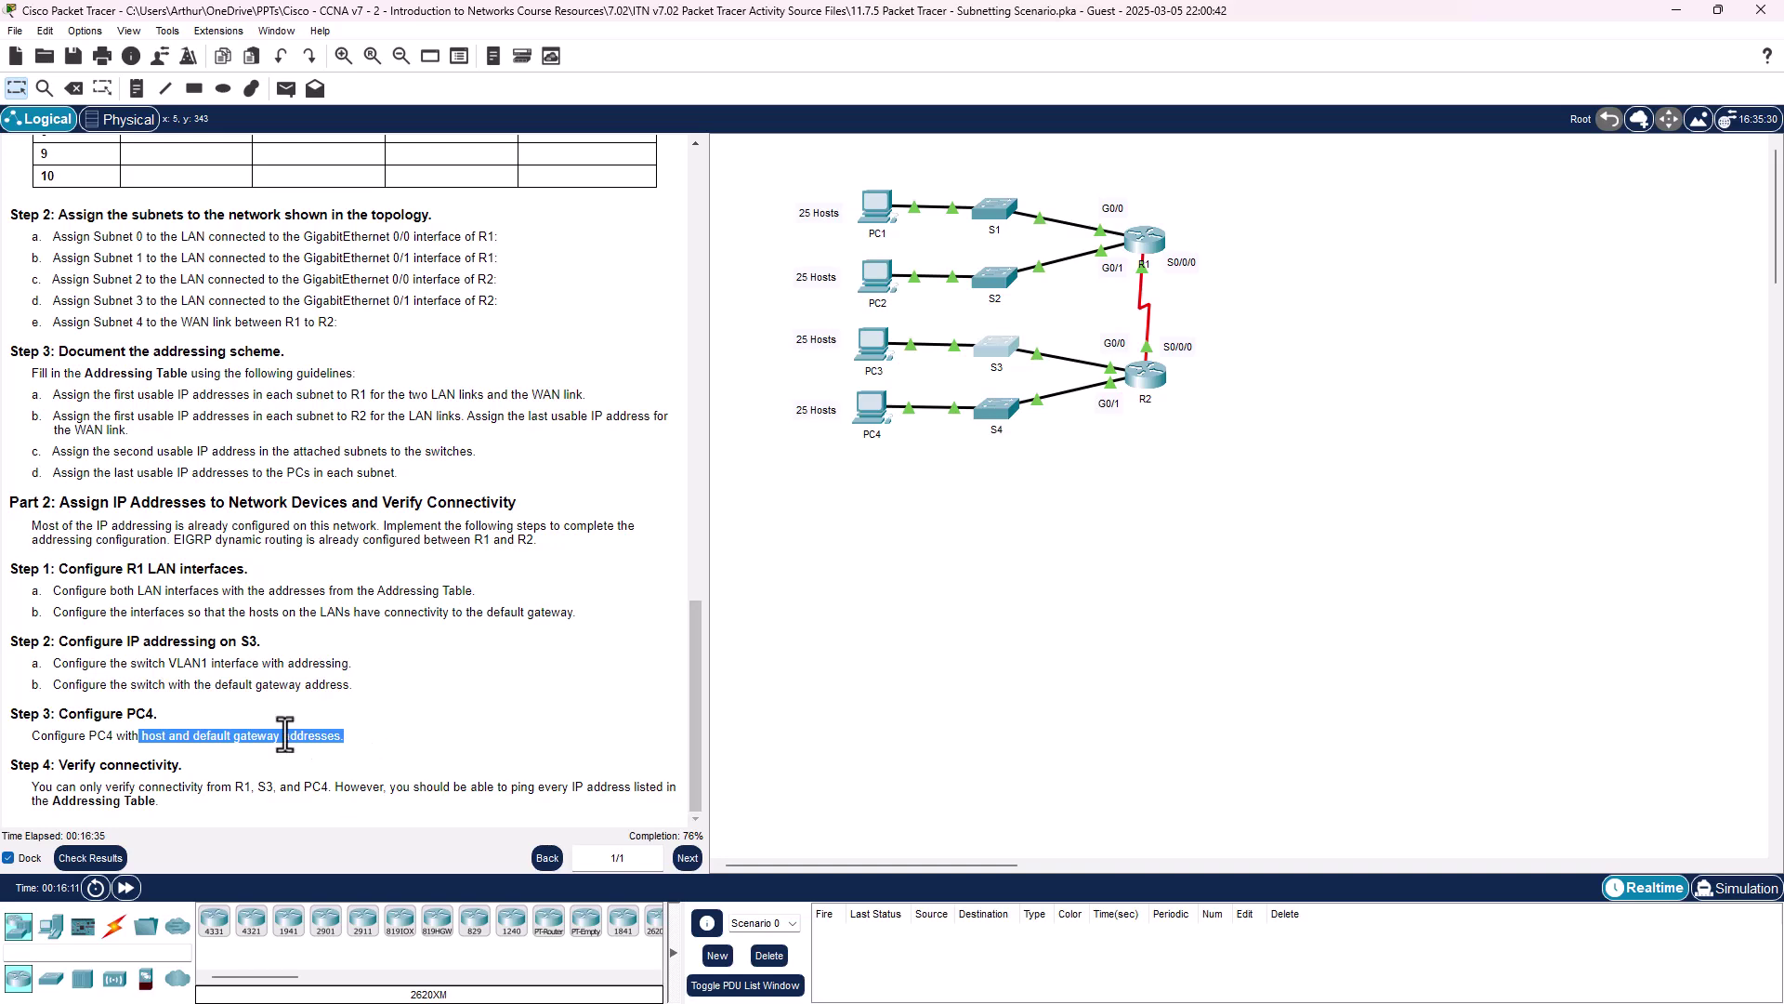
{"action": "left_click", "coordinate": [869, 409]}
{"action": "left_click", "coordinate": [777, 269]}
{"action": "left_click", "coordinate": [732, 327]}
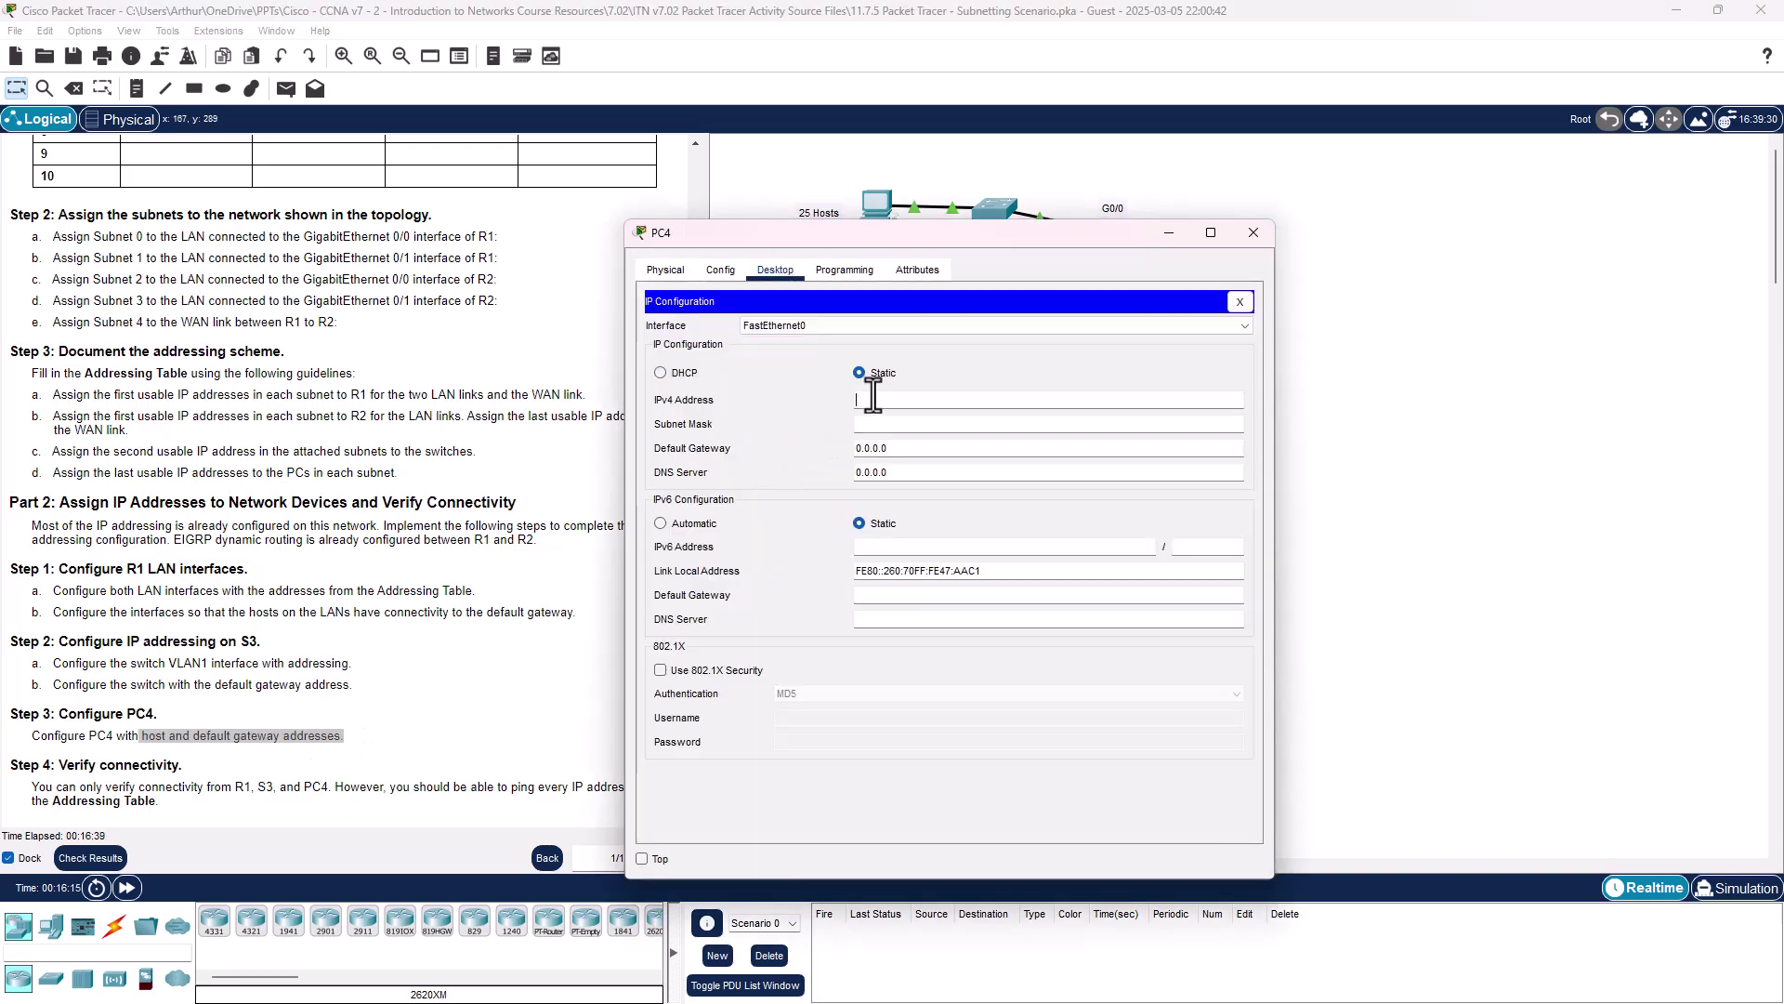
- Assign PC4 the static IPv4 address 192.168.100.126 with subnet mask 255.255.255.224
{"action": "type", "text": "192.168.100.126"}
{"action": "key", "text": "Tab"}
{"action": "type", "text": "255."}
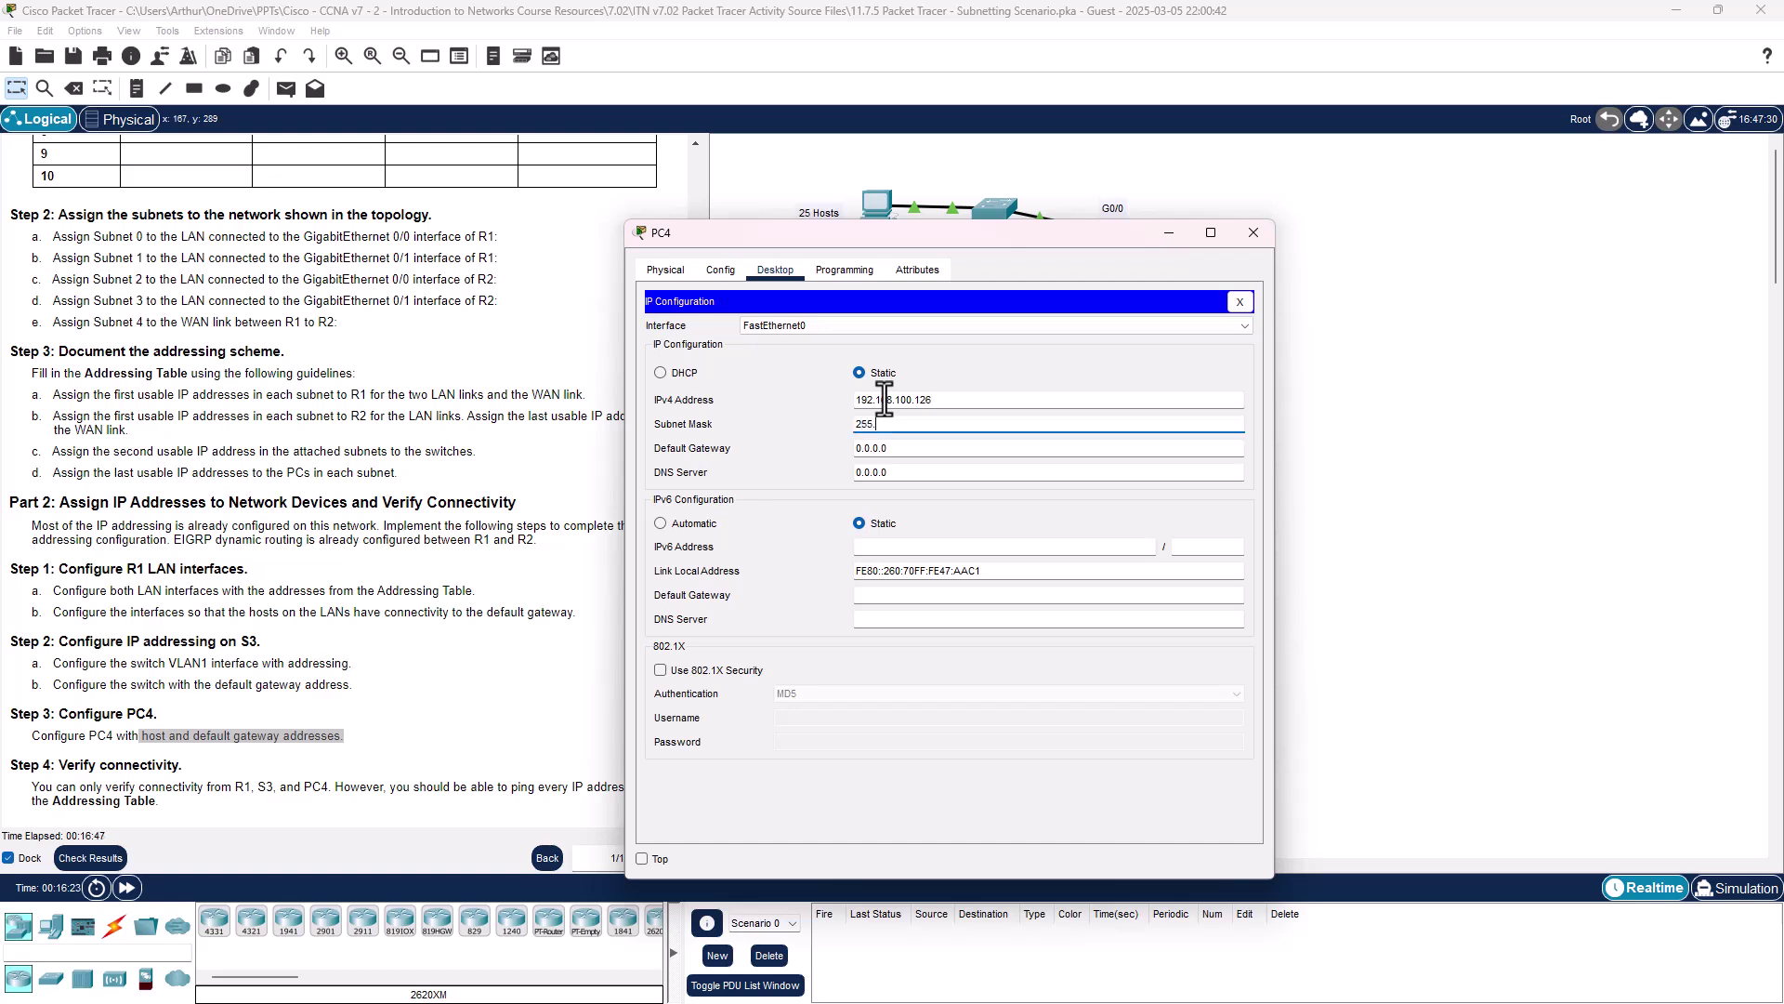
{"action": "type", "text": "255.255.224"}
{"action": "key", "text": "Tab"}
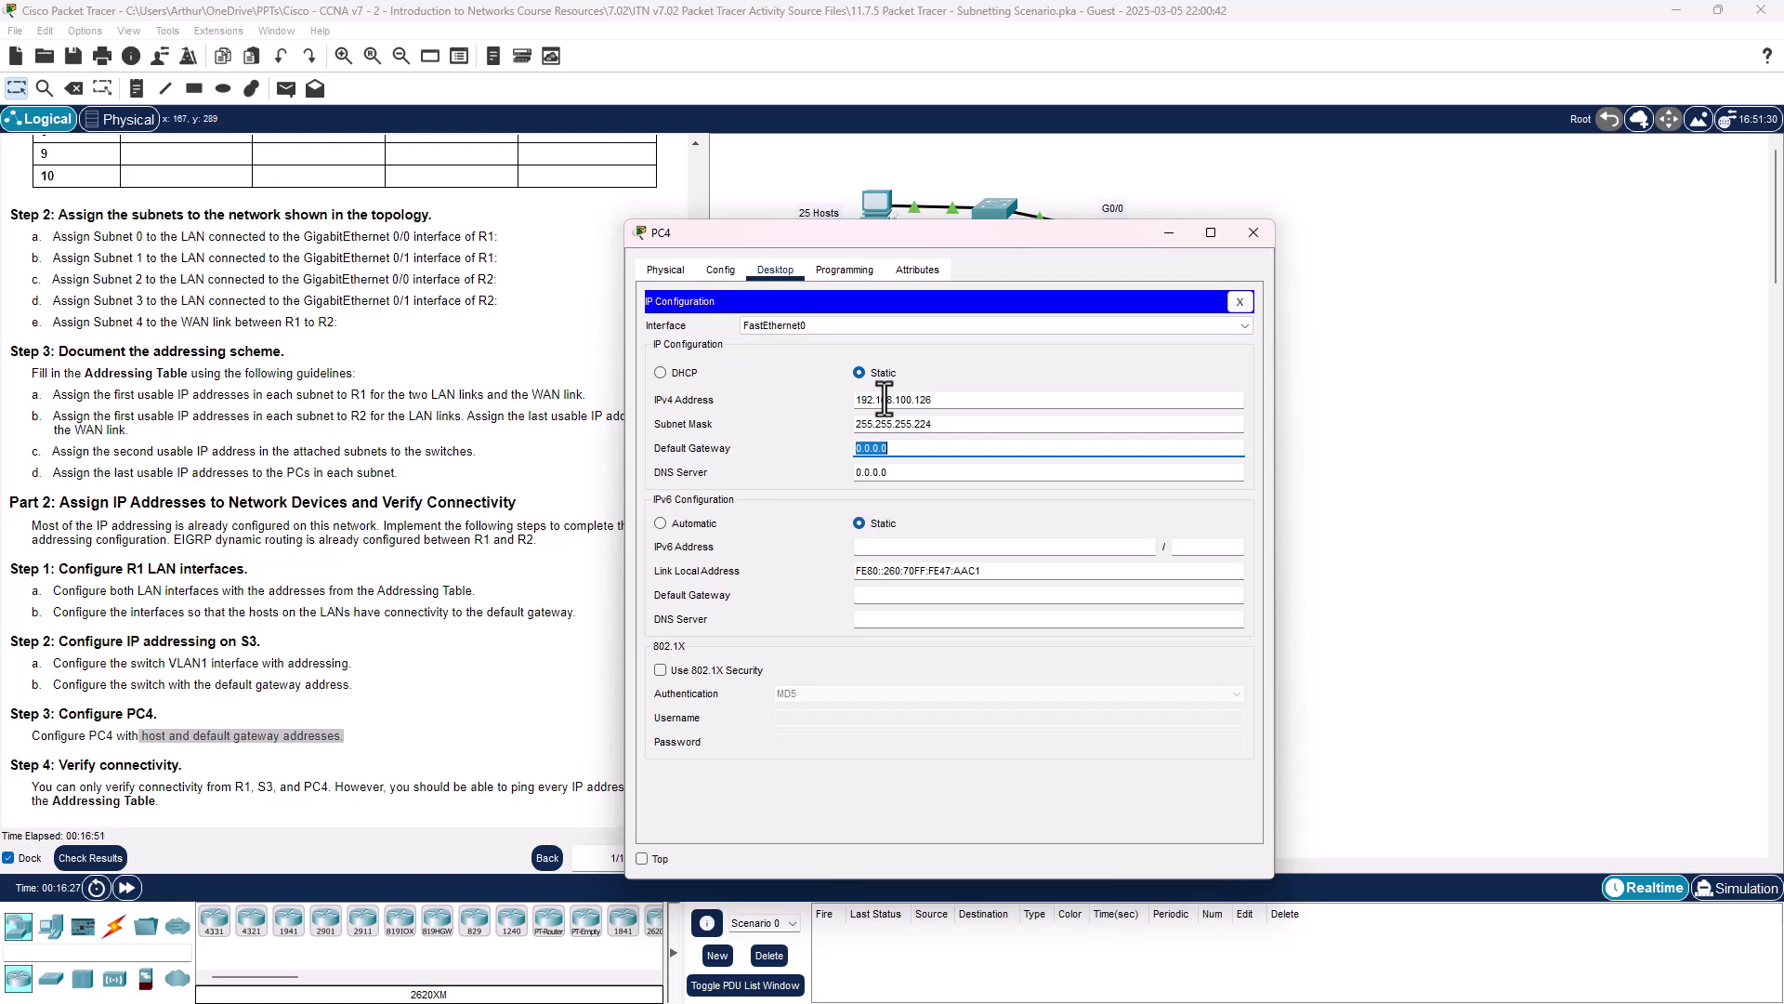
- Set PC4's IPv4 default gateway to 192.168.100.97
{"action": "type", "text": "192.618.100.97"}
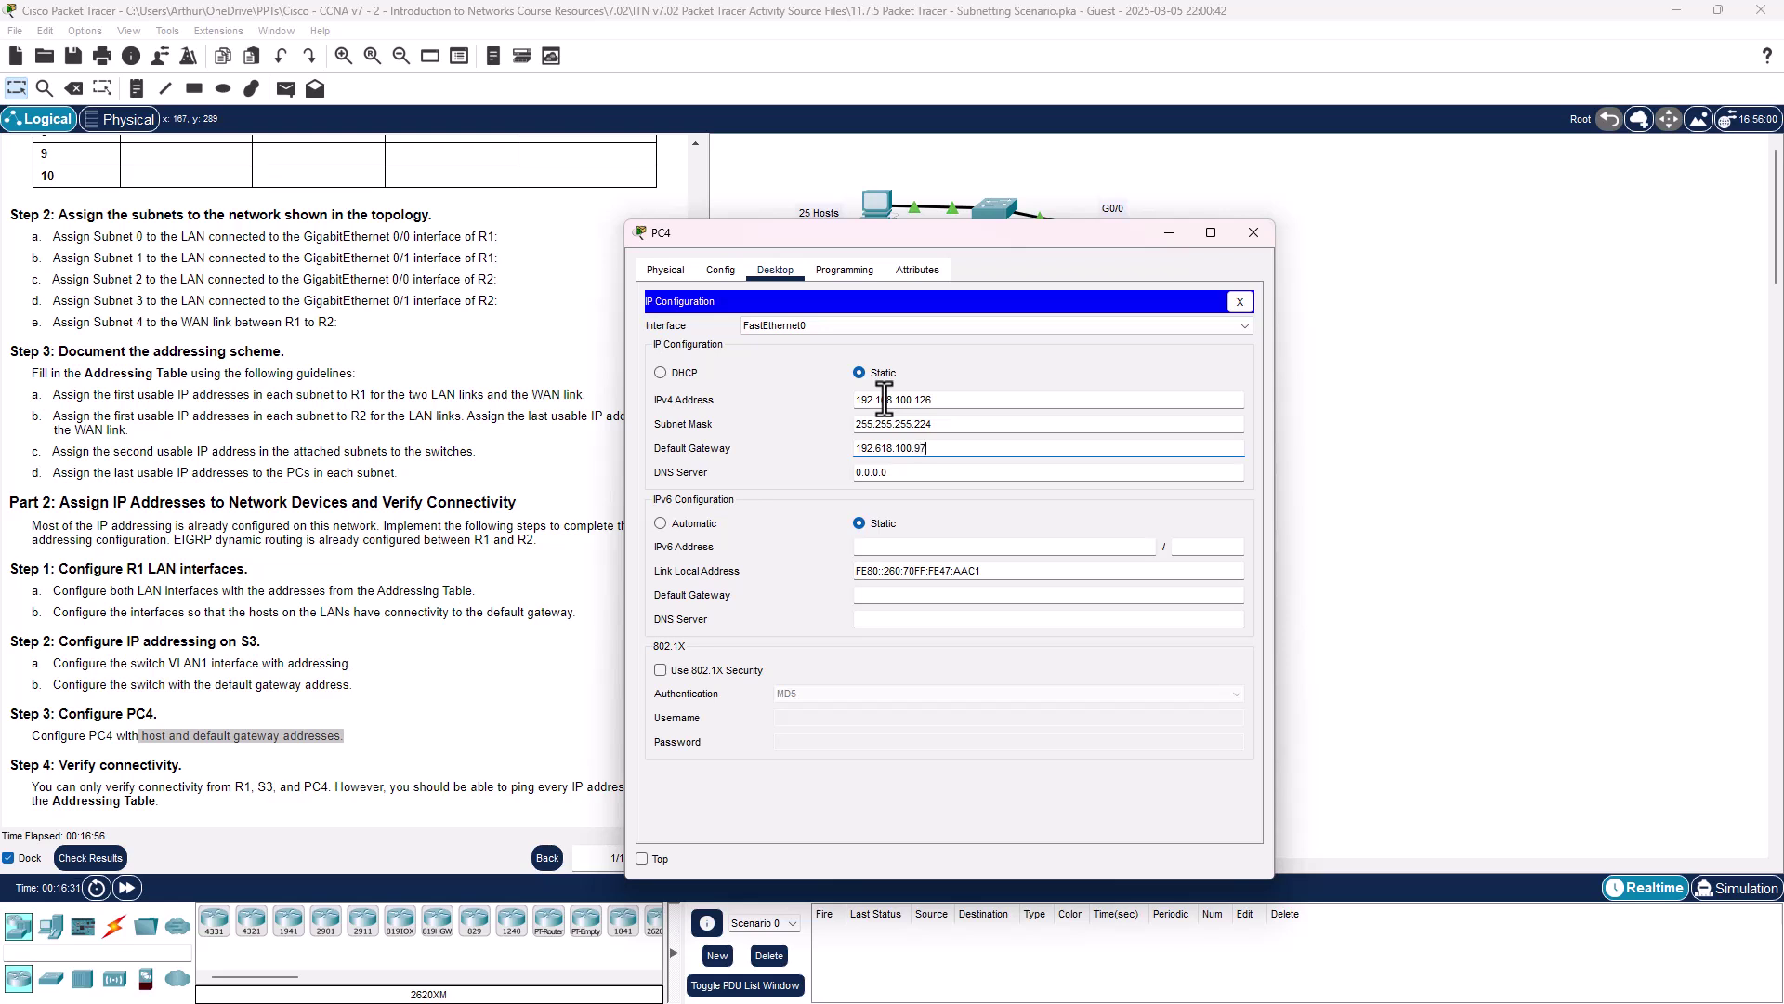
{"action": "left_click", "coordinate": [1244, 308]}
{"action": "left_click", "coordinate": [945, 521]}
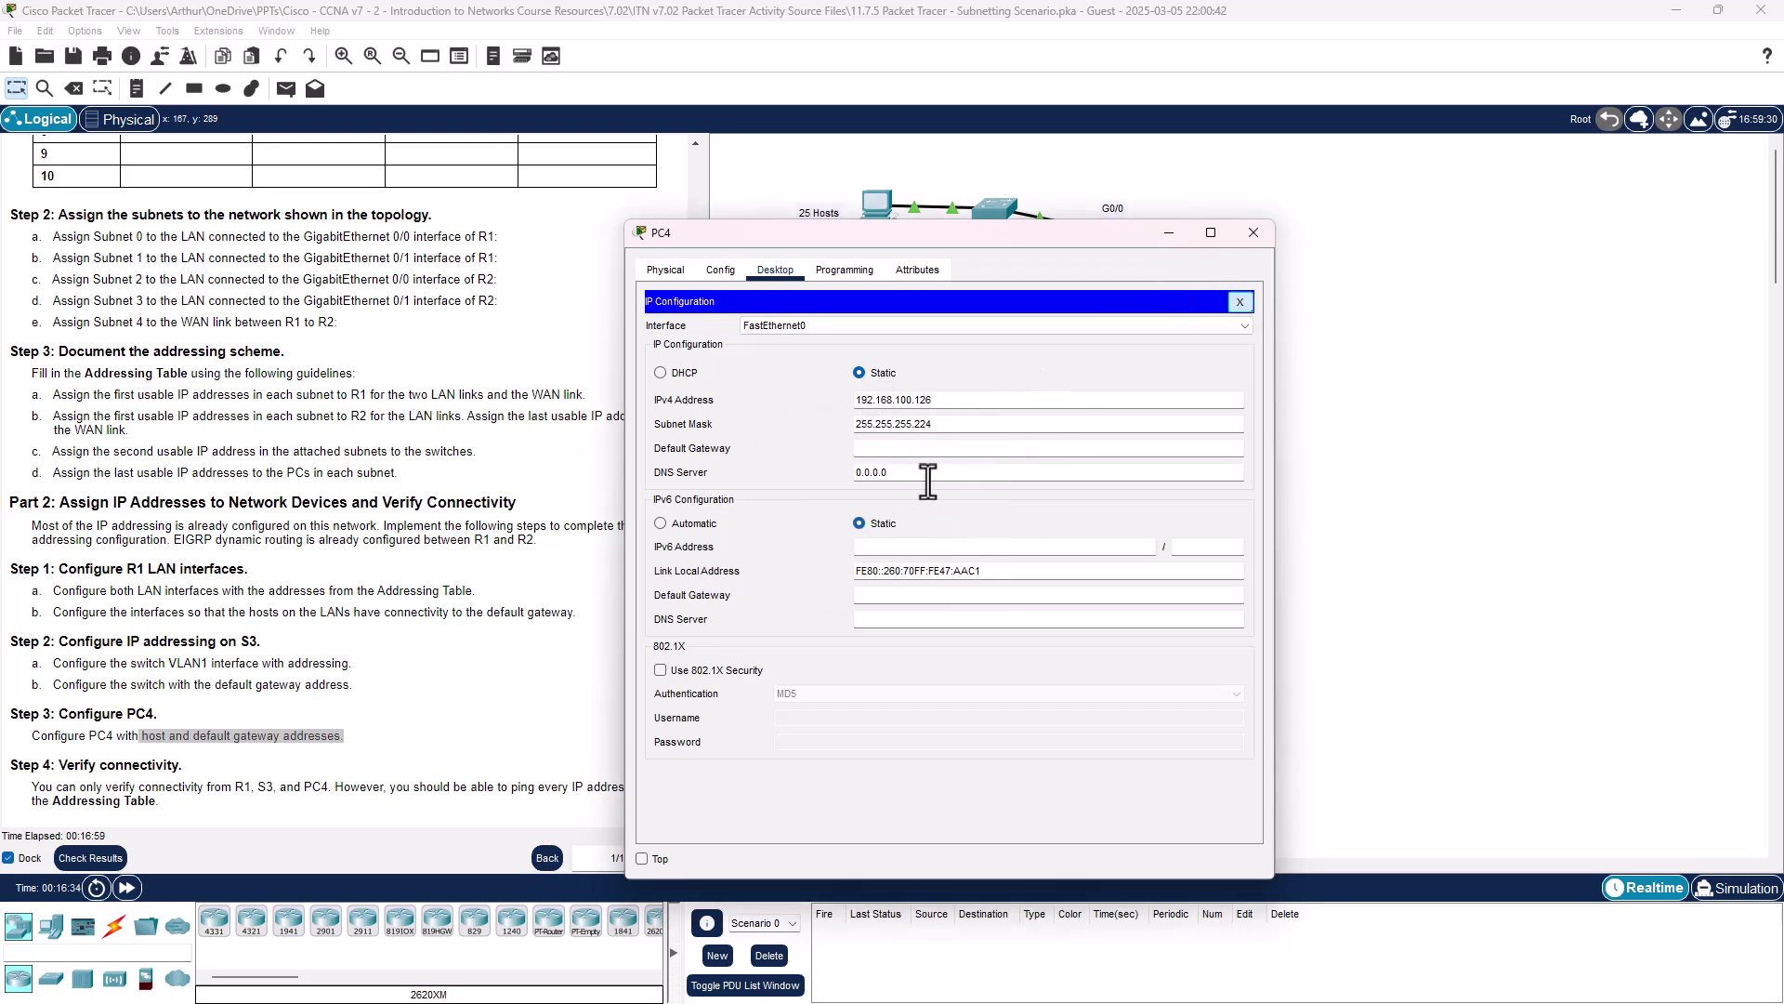
{"action": "type", "text": "192.168.100."}
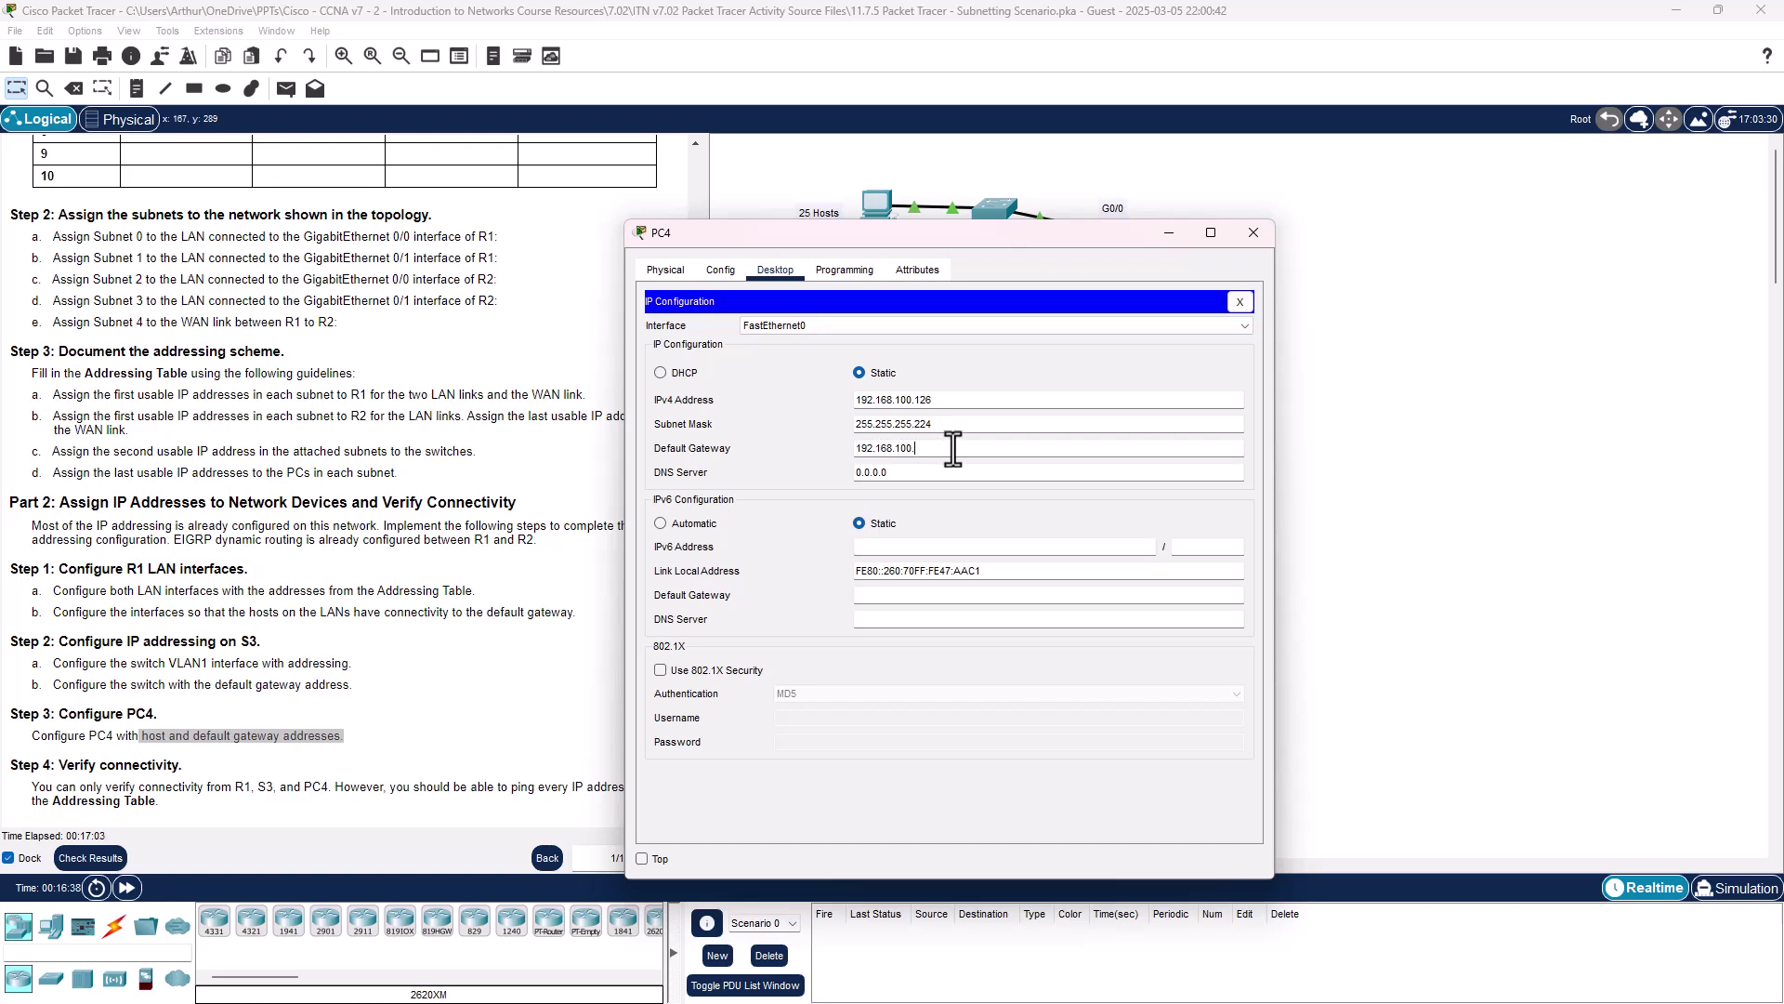
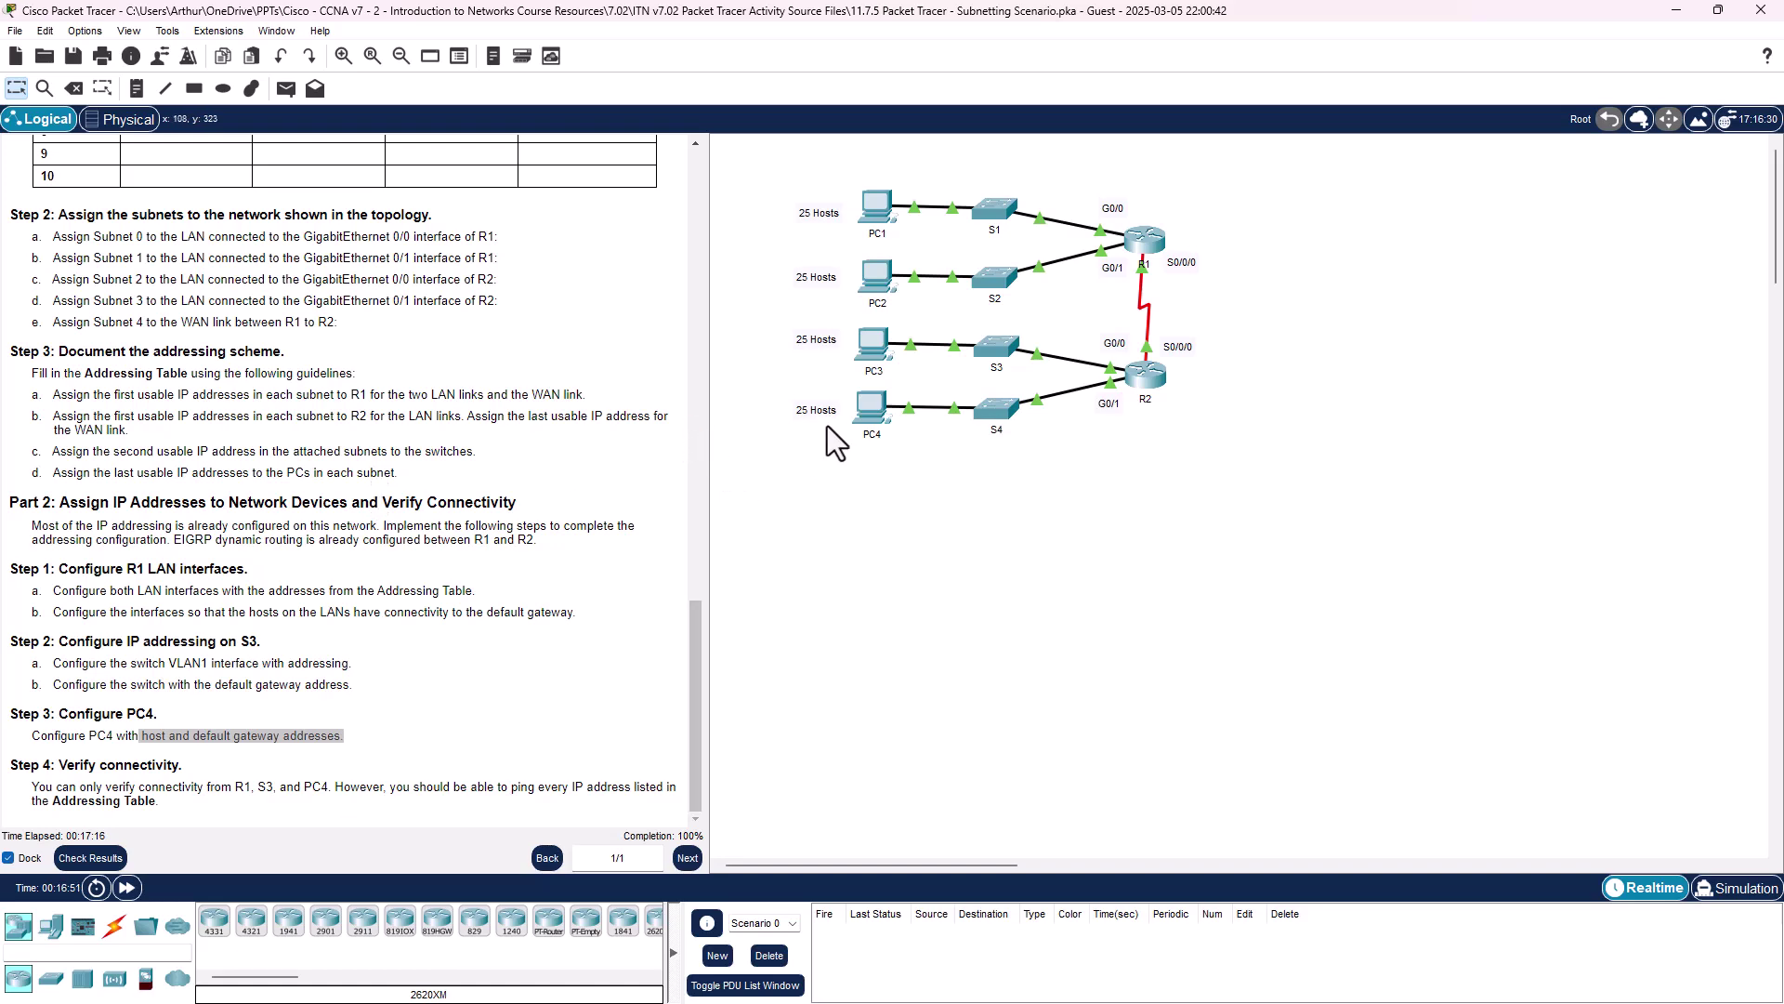
- Open PC4's Command Prompt, with its window moved clear of the PCs in the topology, and ping 192.168.100.30
{"action": "left_click", "coordinate": [867, 414]}
{"action": "left_click_drag", "start_coordinate": [966, 233], "coordinate": [1308, 210]}
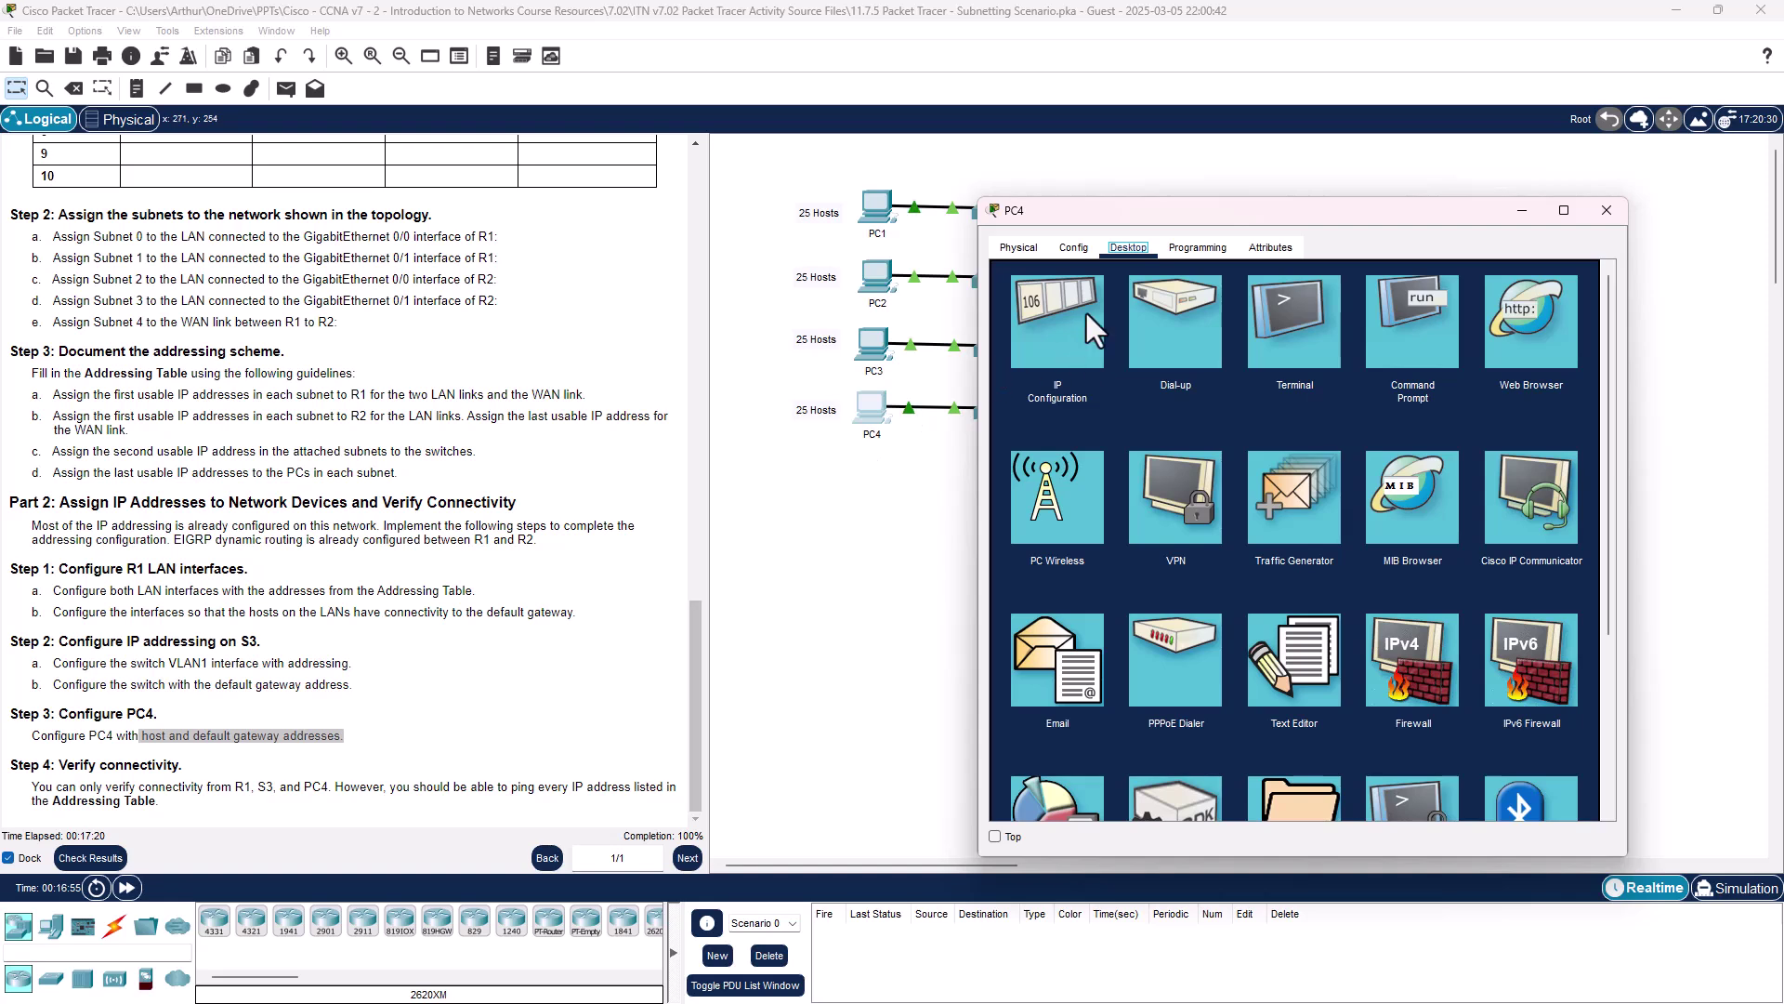
{"action": "left_click", "coordinate": [1372, 320]}
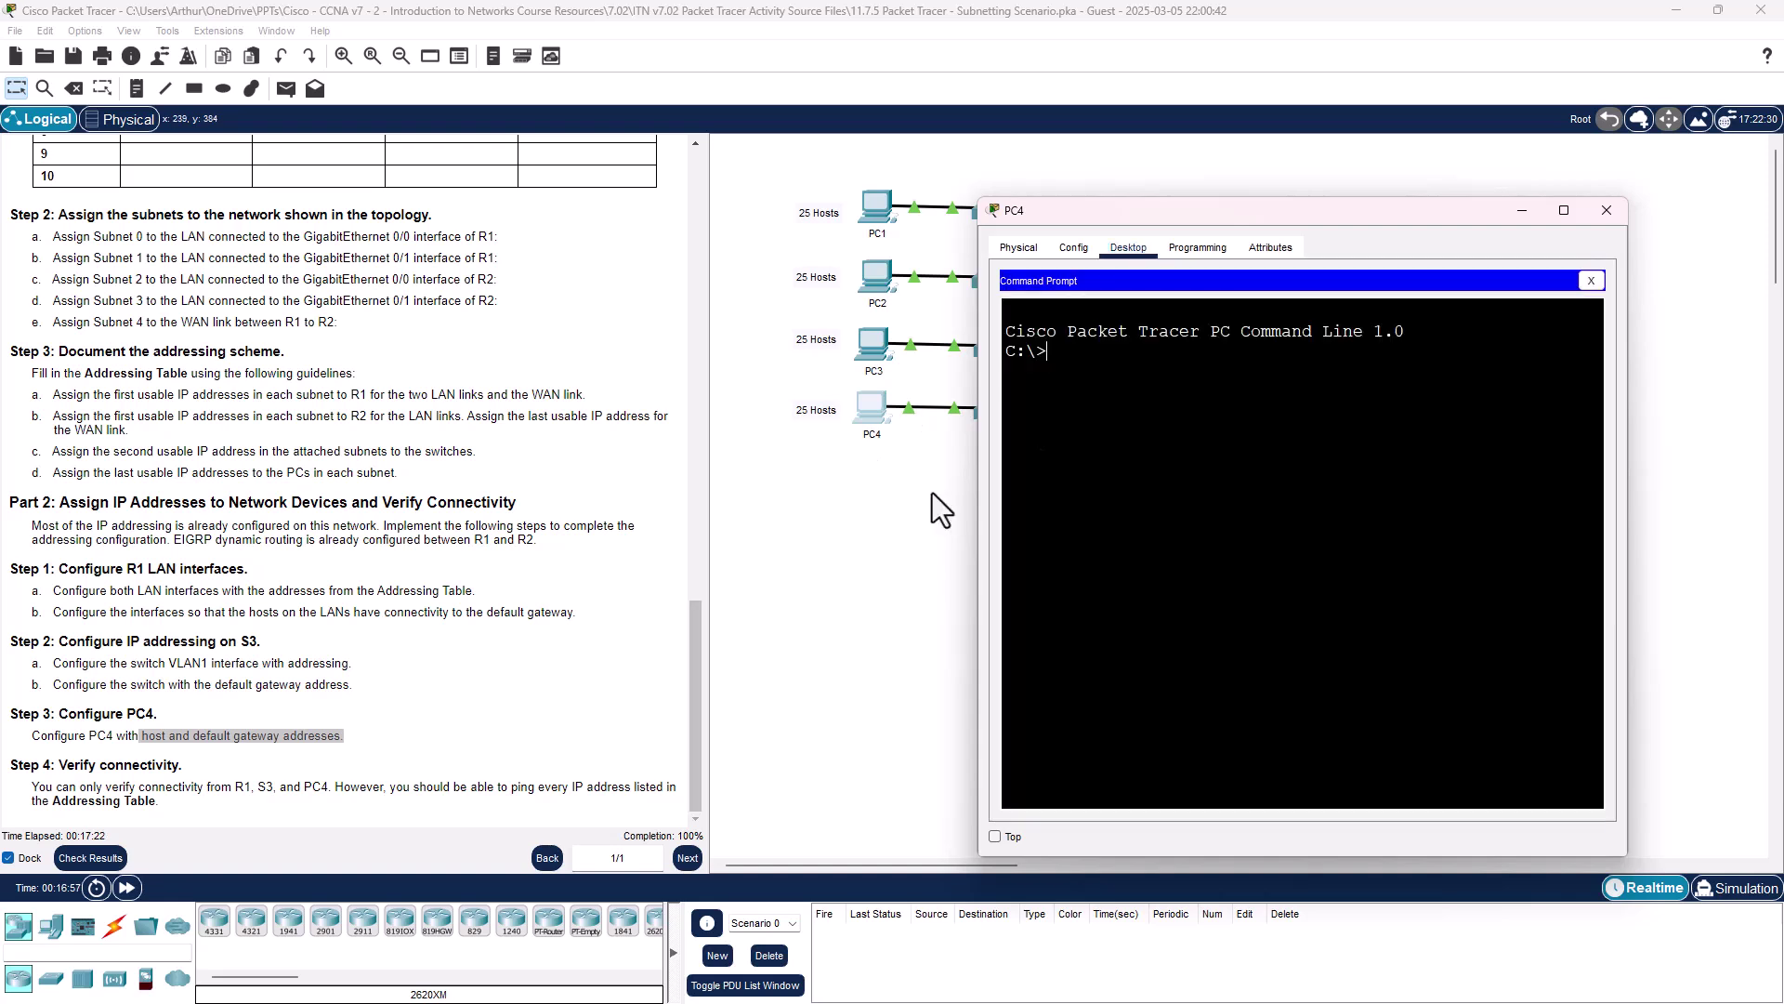
{"action": "type", "text": "ping 192.168.100.30"}
{"action": "key", "text": "Return"}
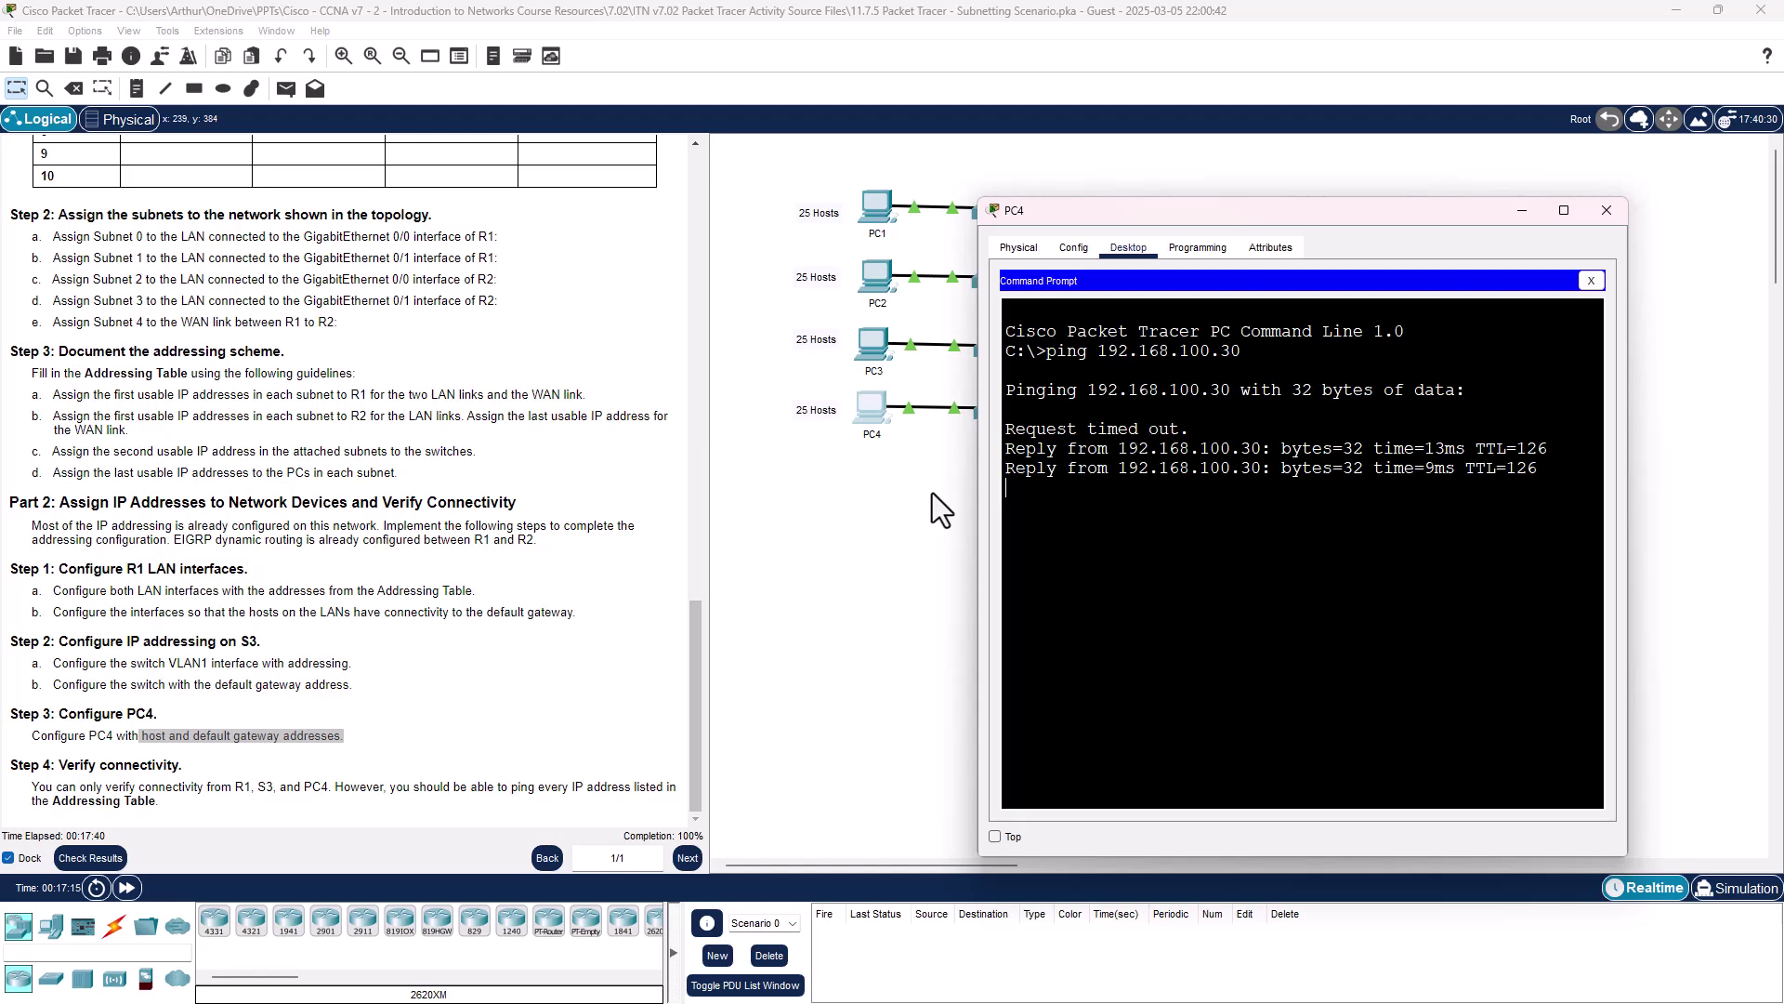
- Ping 192.168.100.62 from PC4's command prompt
{"action": "key", "text": "Up"}
{"action": "key", "text": "BackSpace"}
{"action": "key", "text": "BackSpace"}
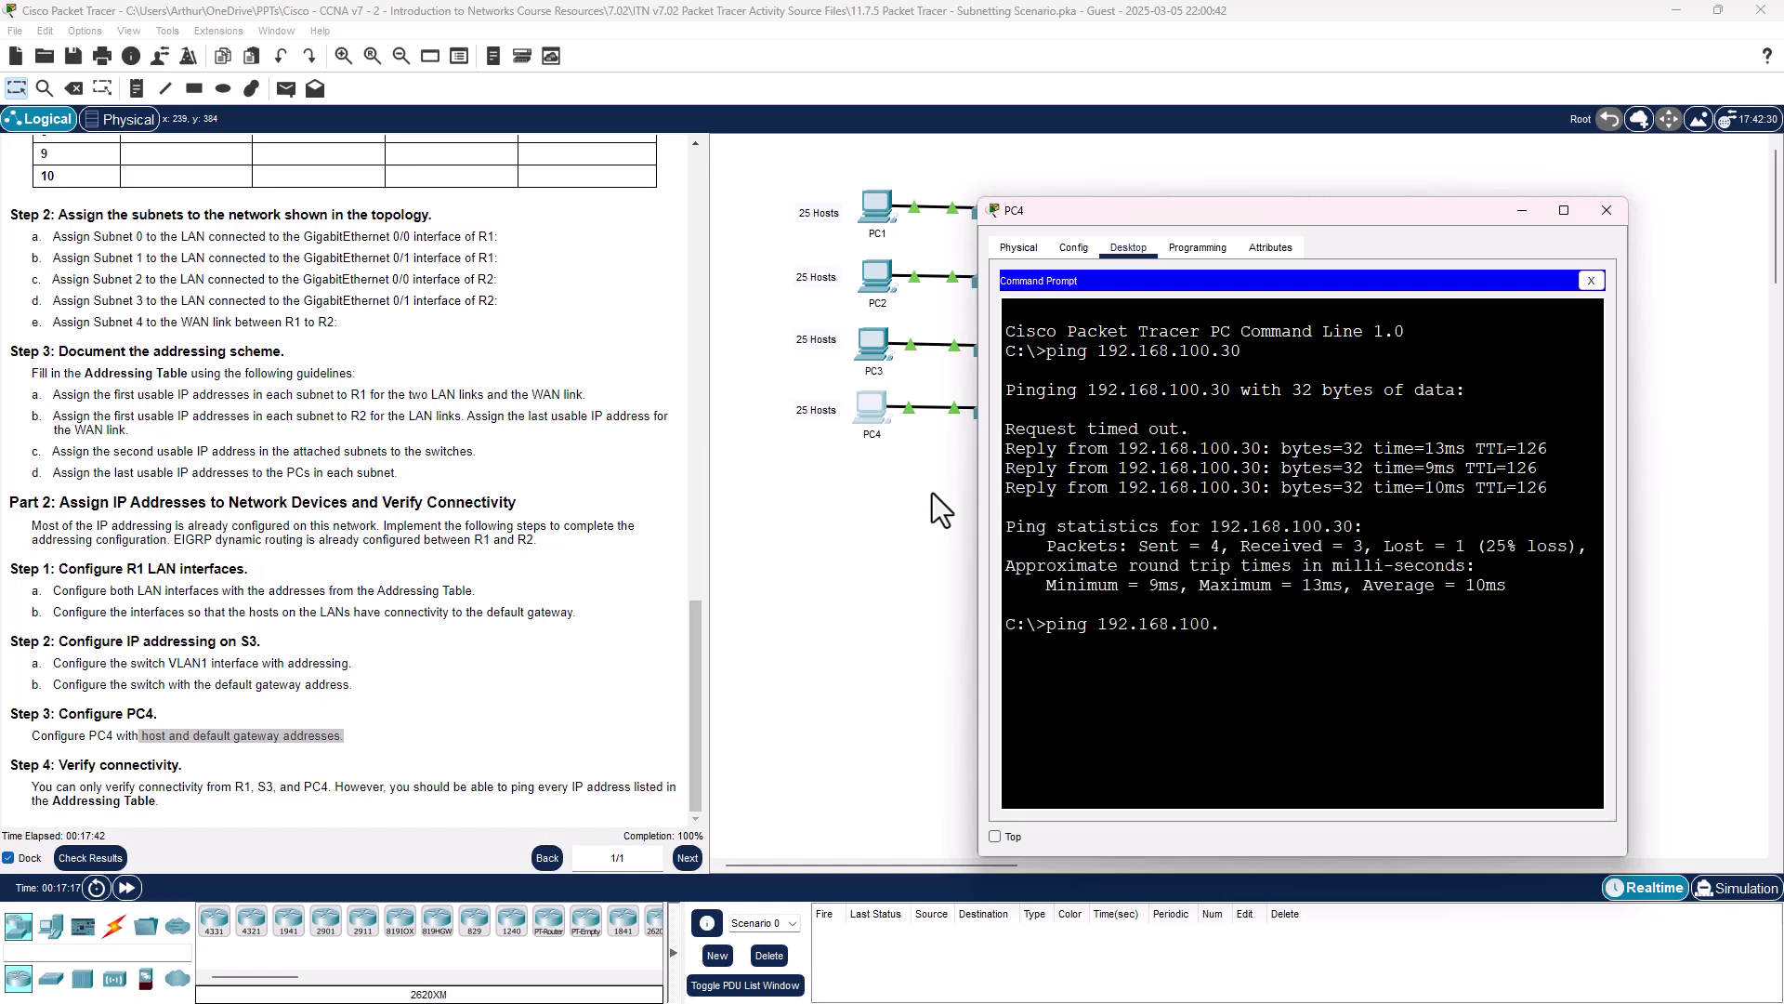
{"action": "type", "text": "62"}
{"action": "key", "text": "Return"}
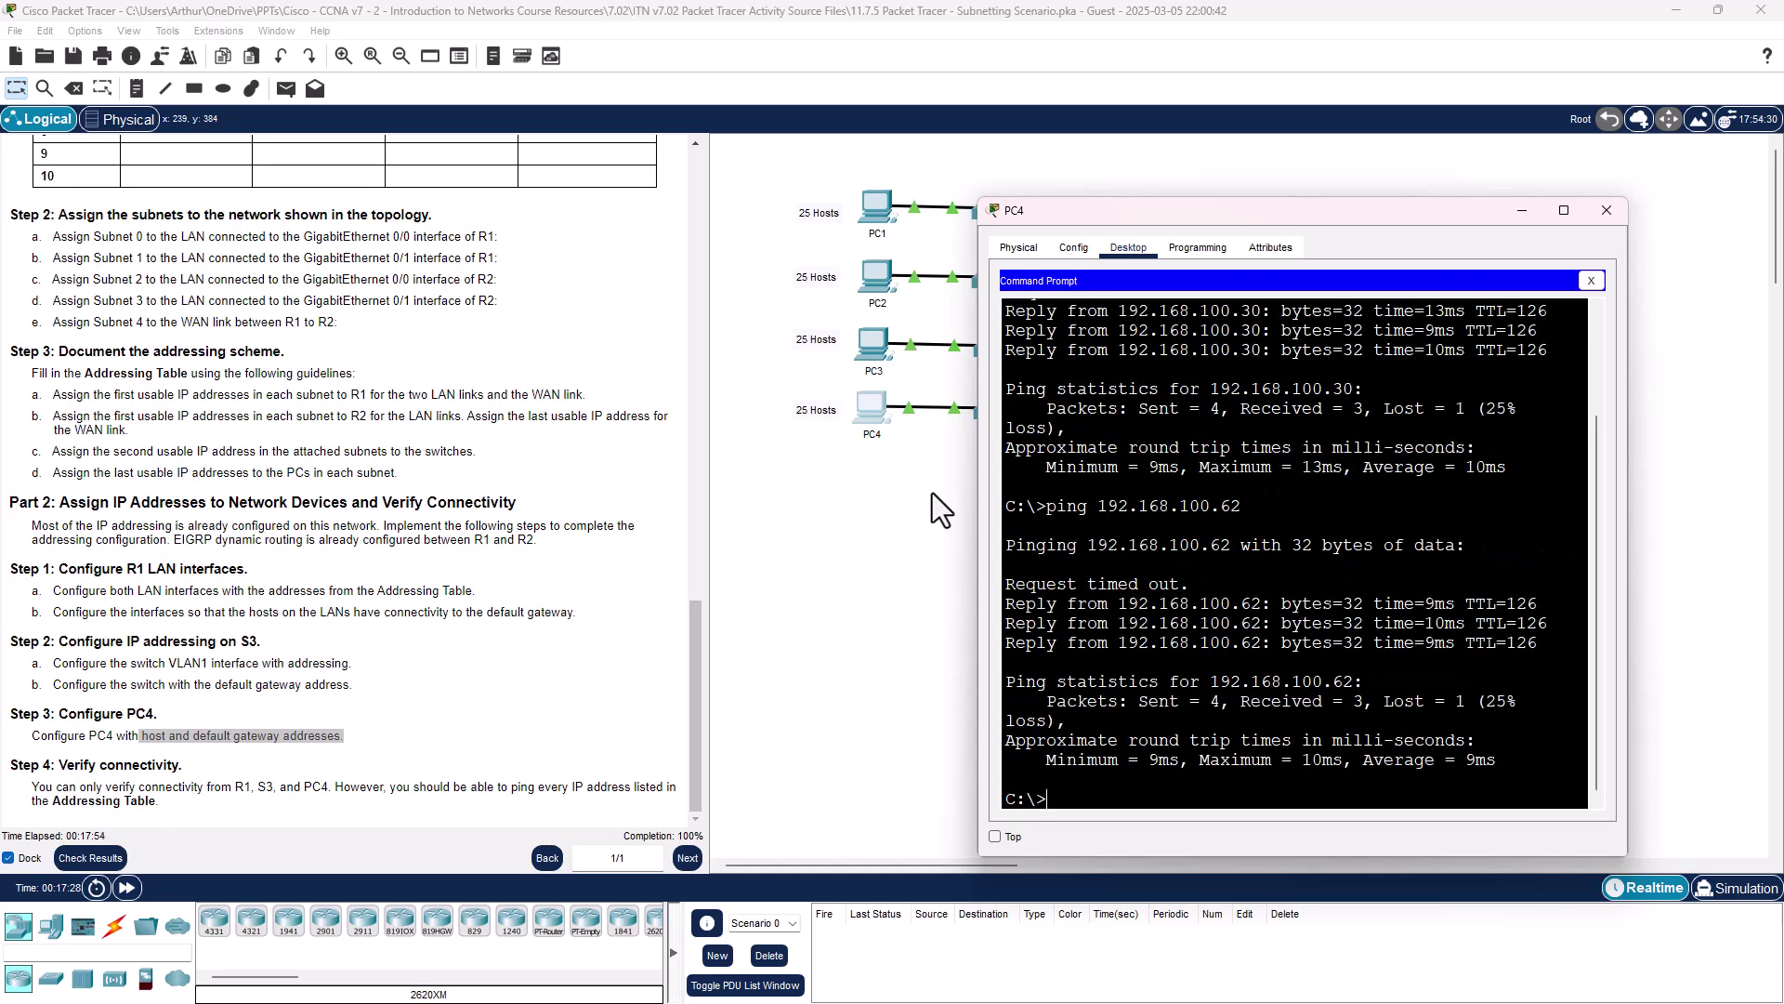
- Ping 192.168.100.94 from PC4's command prompt
{"action": "key", "text": "Up"}
{"action": "key", "text": "BackSpace"}
{"action": "key", "text": "BackSpace"}
{"action": "type", "text": "94"}
{"action": "key", "text": "Return"}
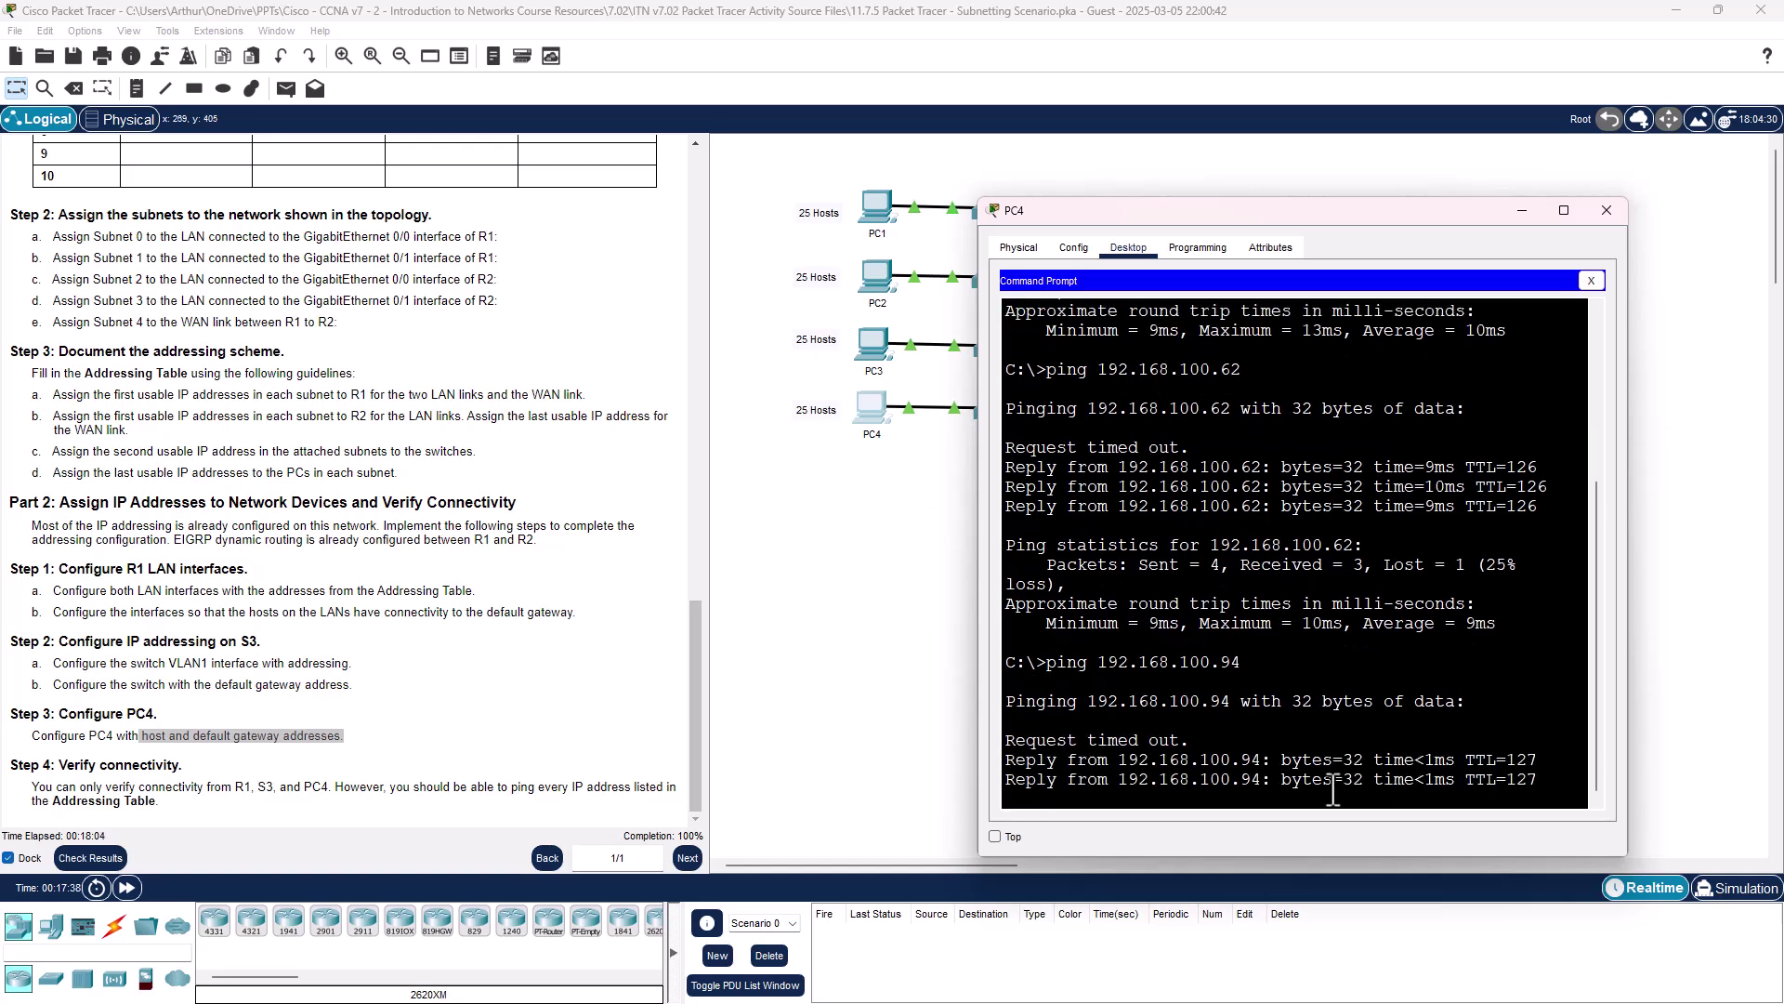
- Close PC4's window and check the activity results, viewing the individual assessment items
{"action": "left_click", "coordinate": [1608, 211]}
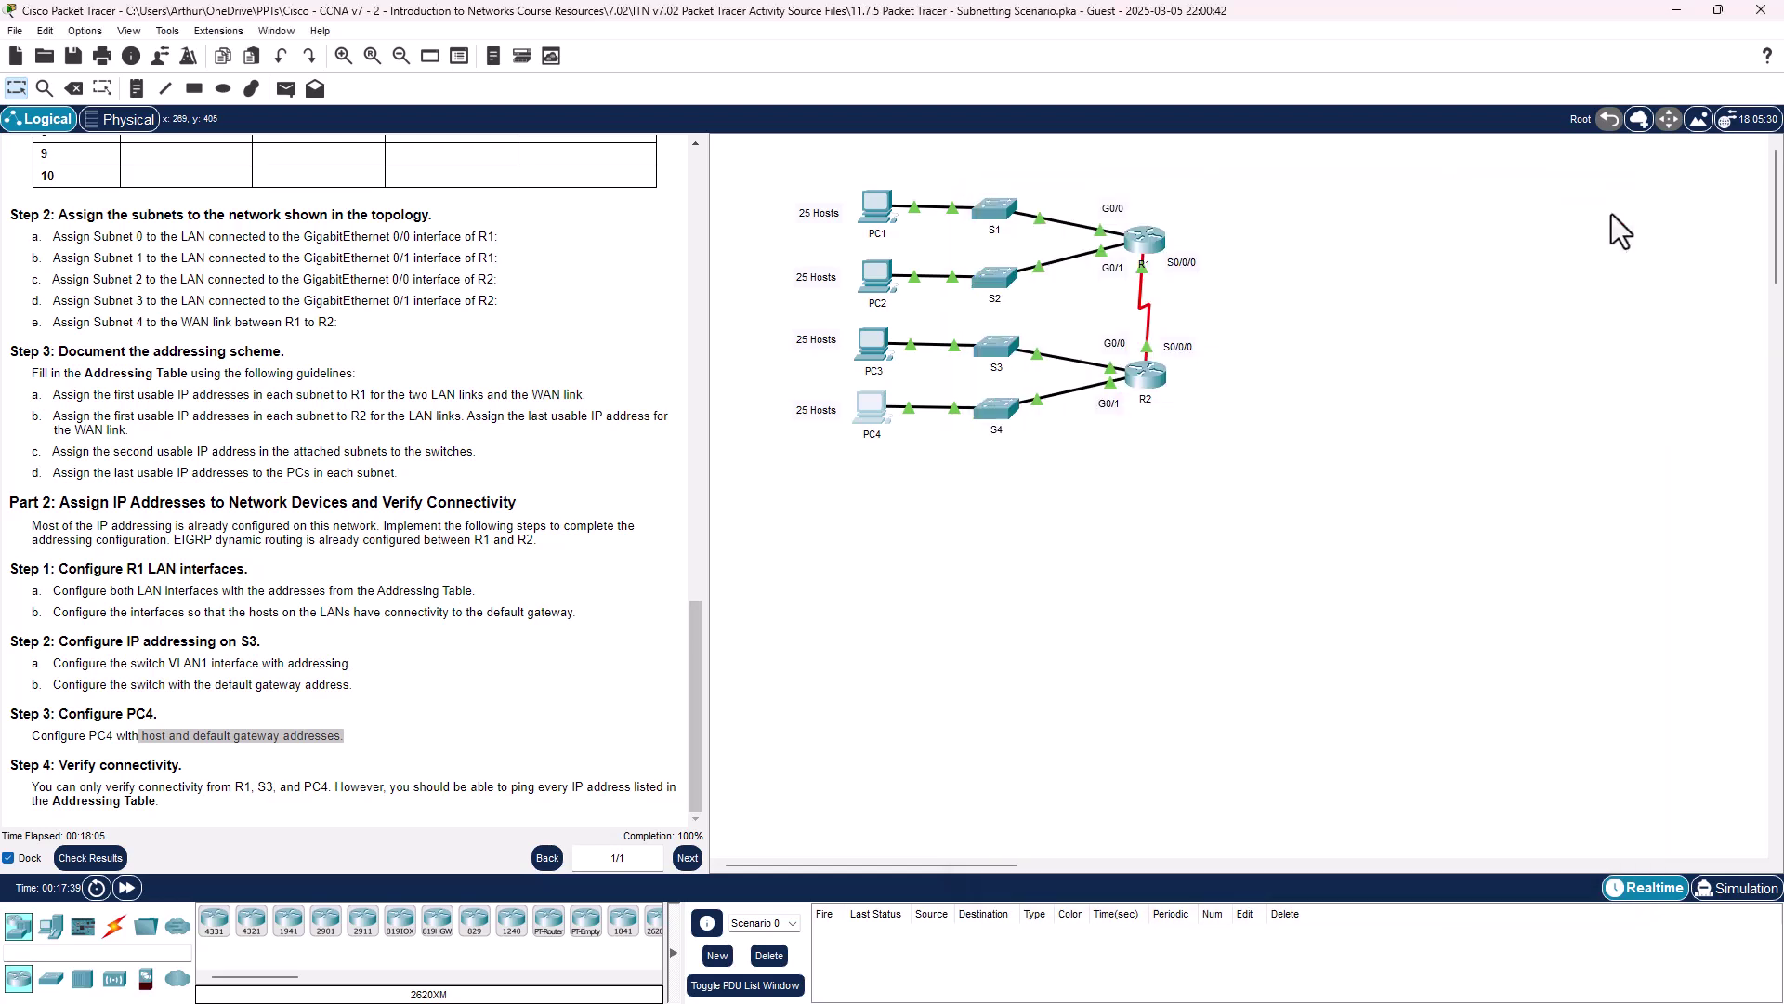
{"action": "left_click", "coordinate": [90, 858]}
{"action": "left_click", "coordinate": [172, 132]}
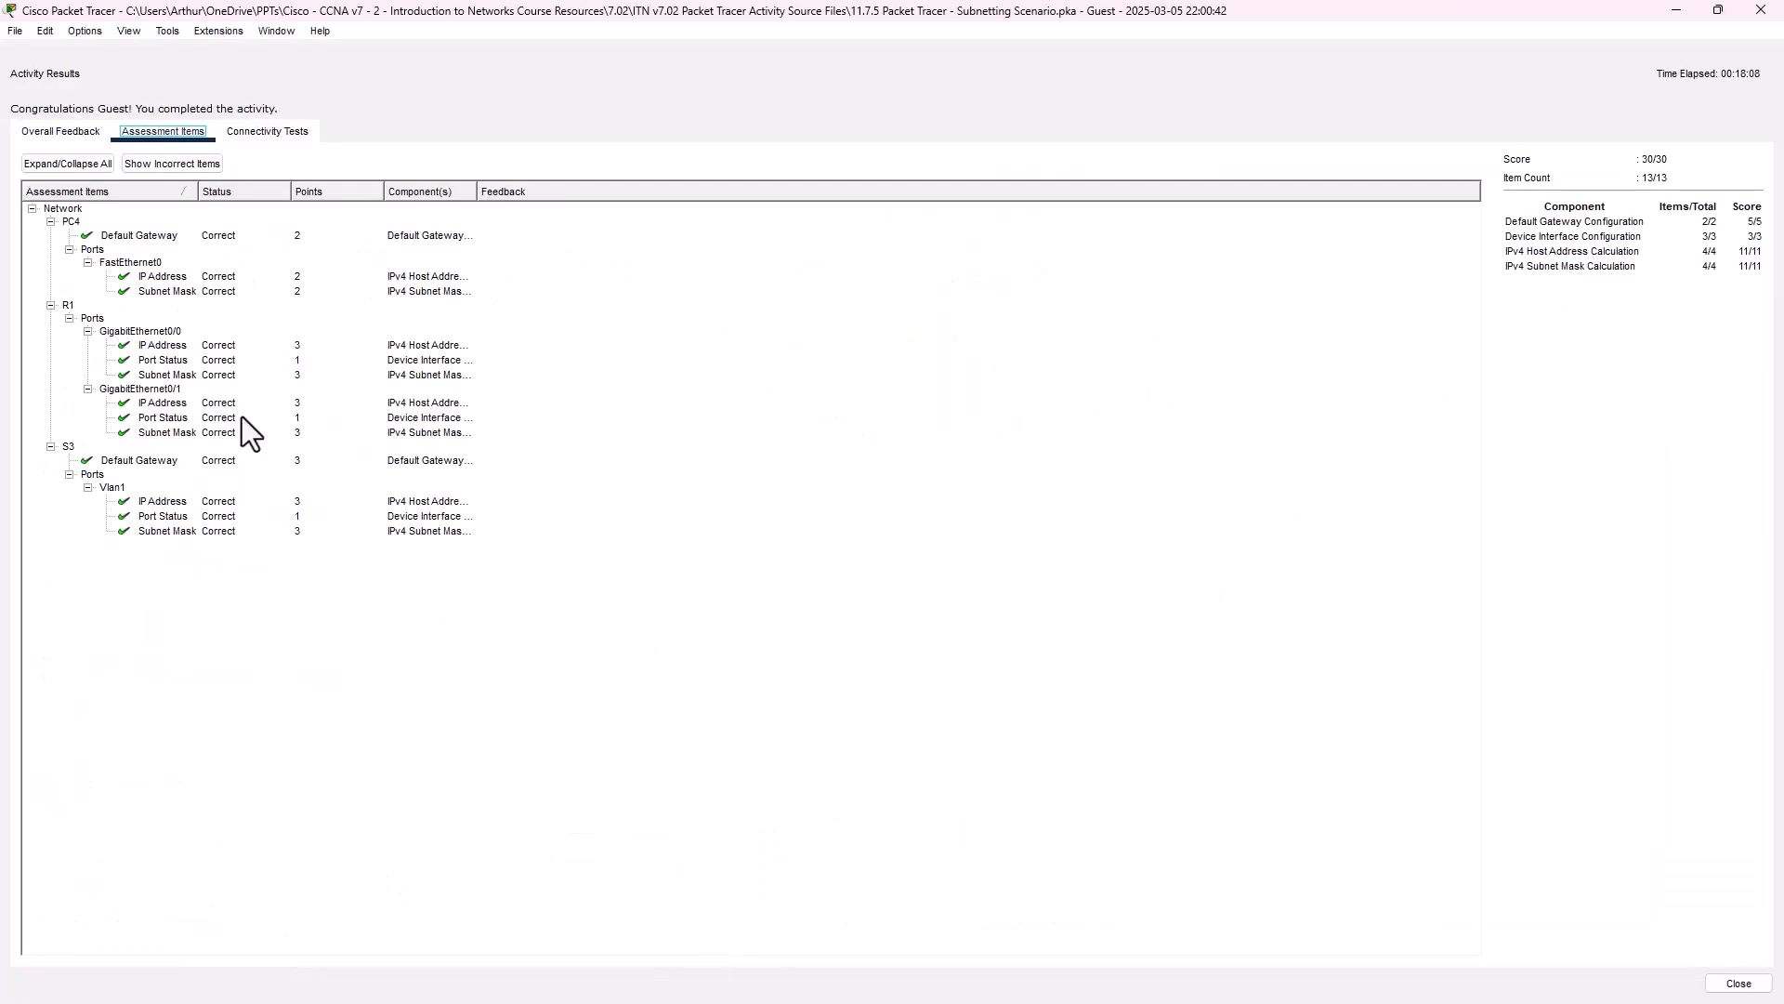